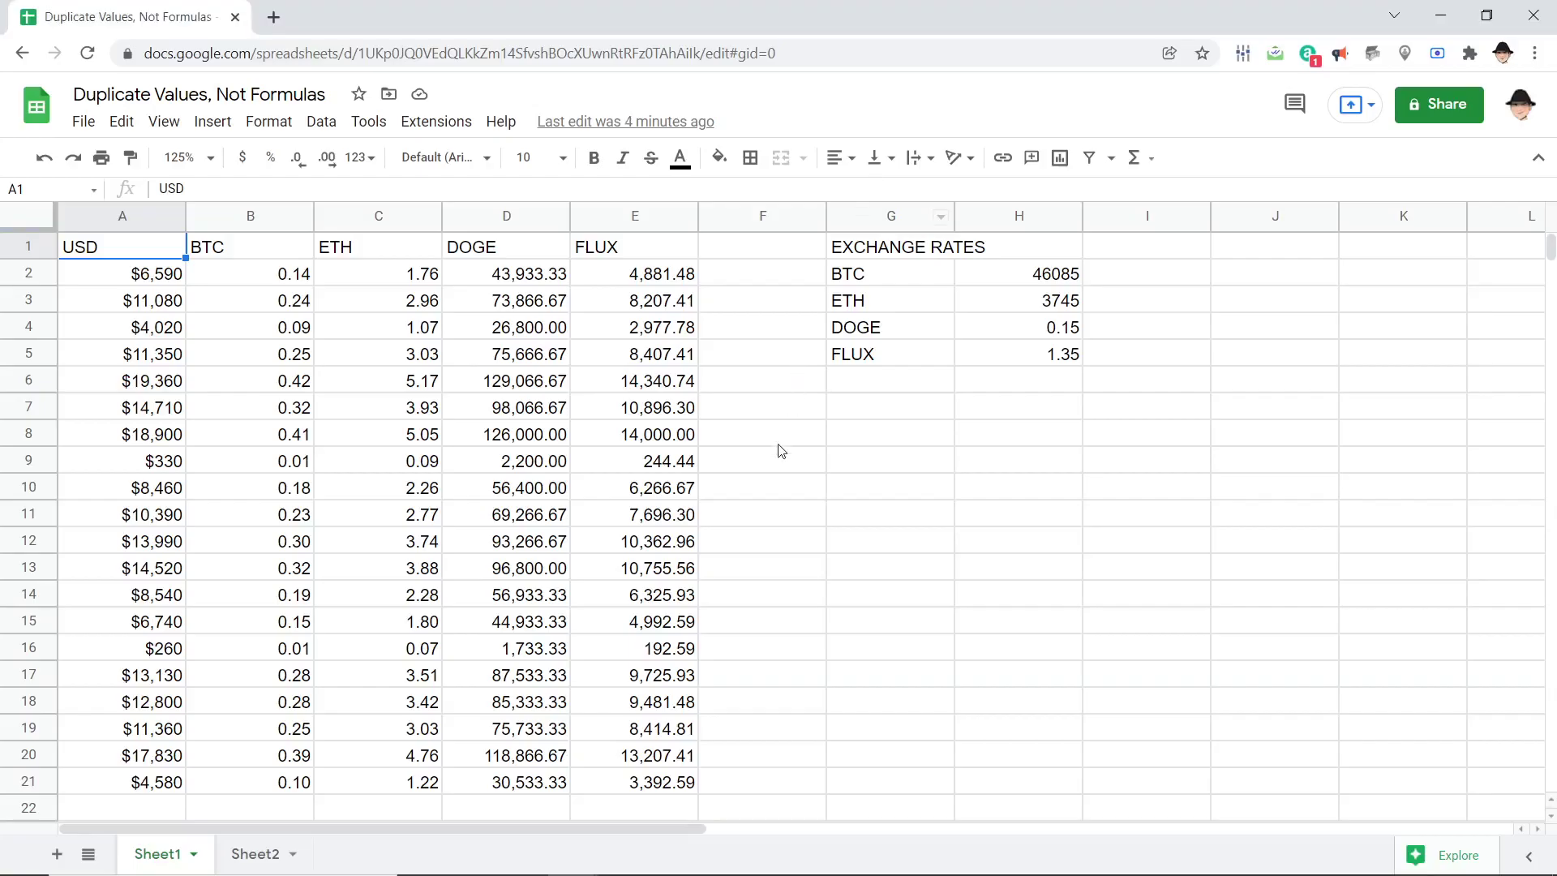
Select the USD values A2:A21, then return to cell A2.
left_click(779, 443)
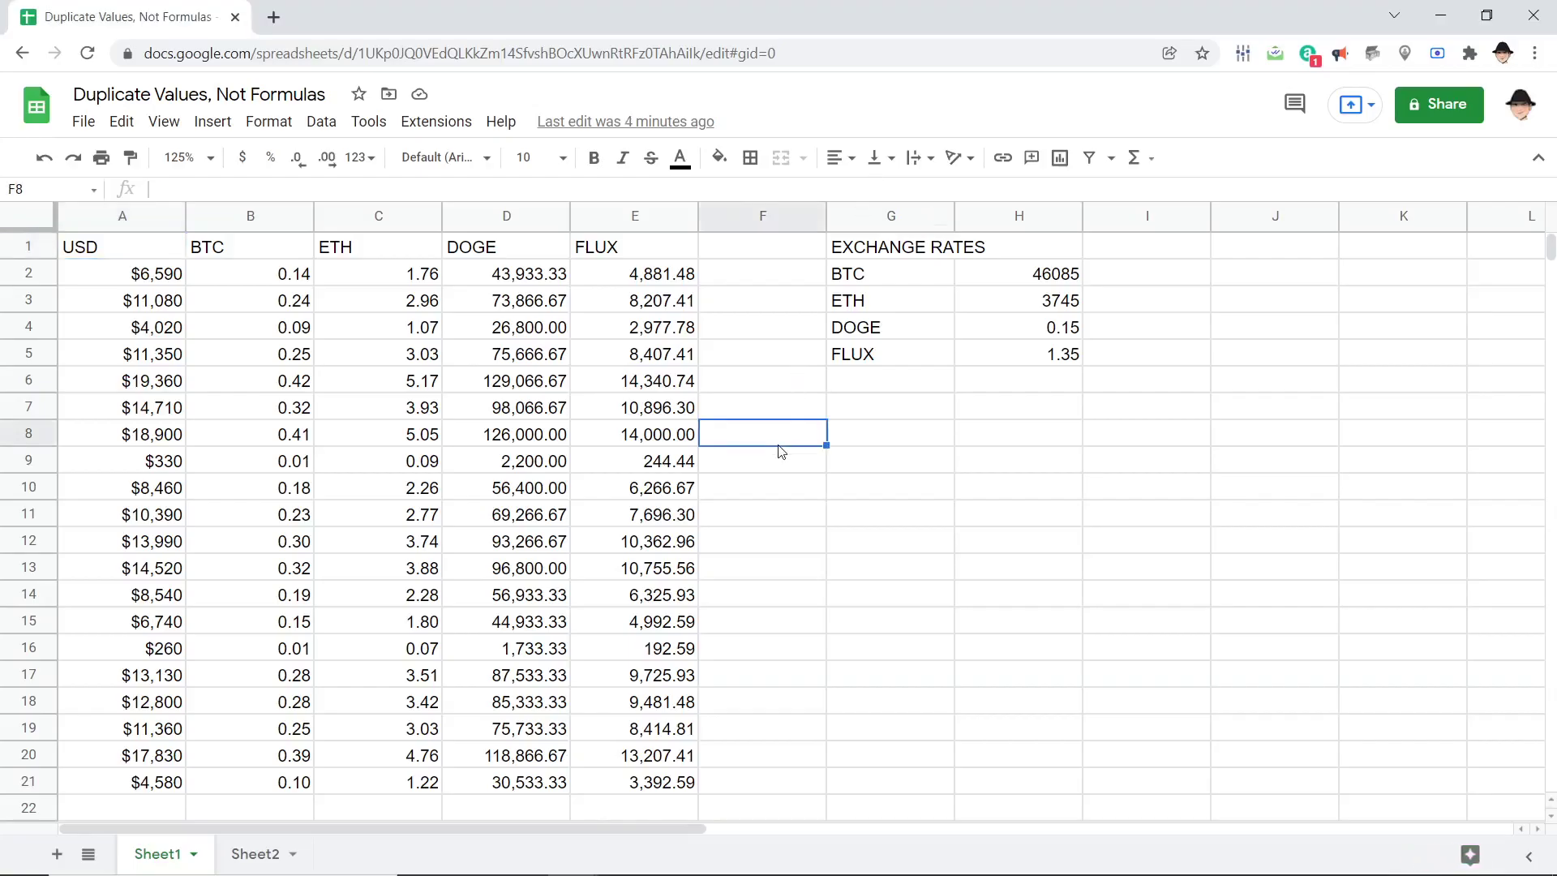
key("ctrl+Home")
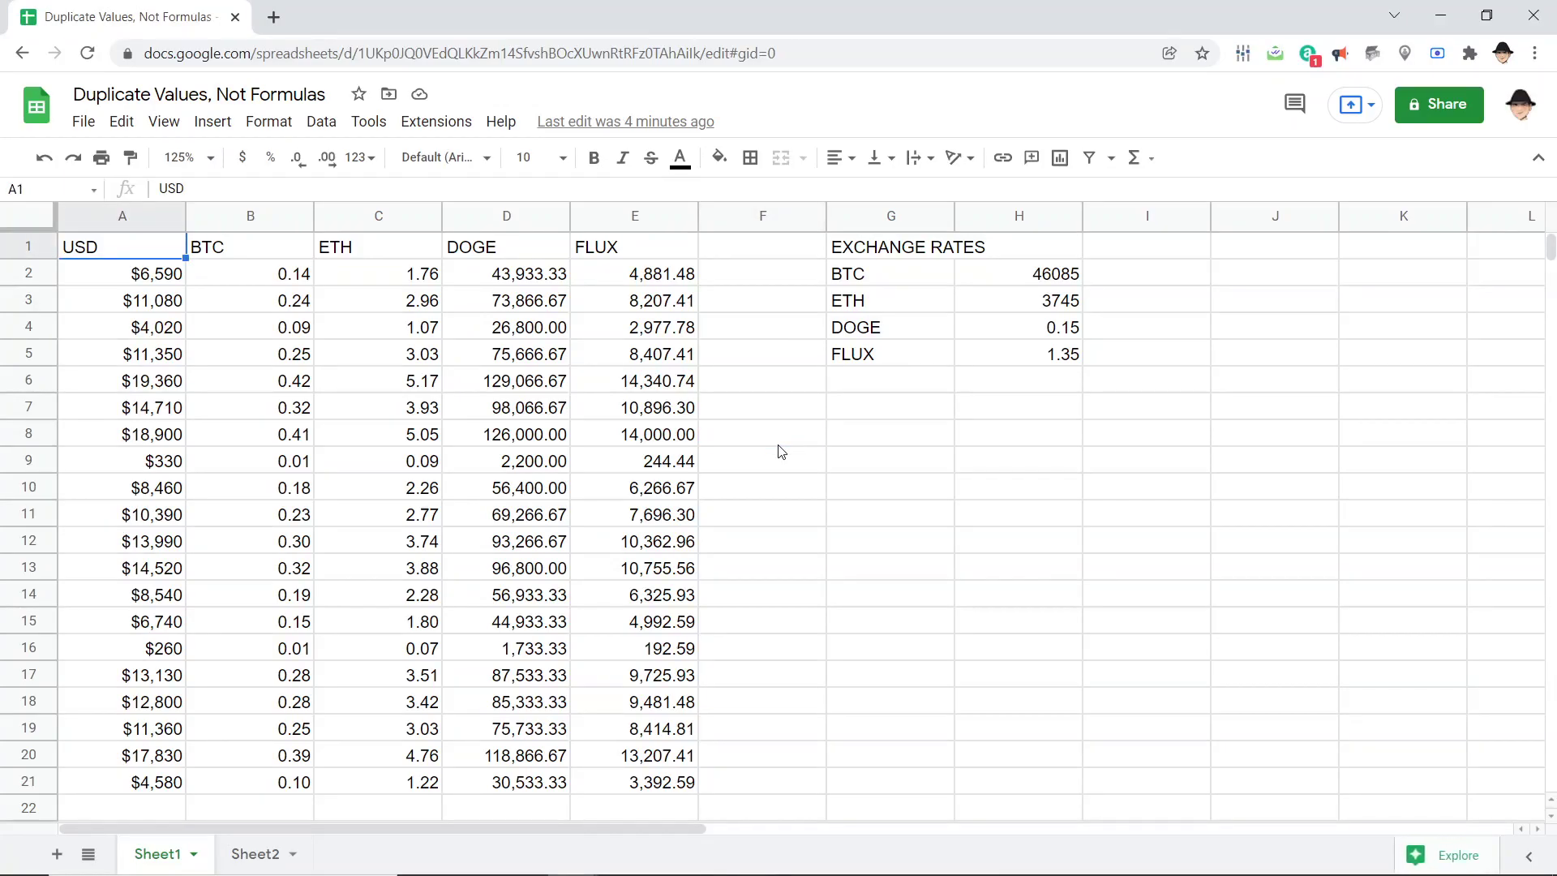
key("Down")
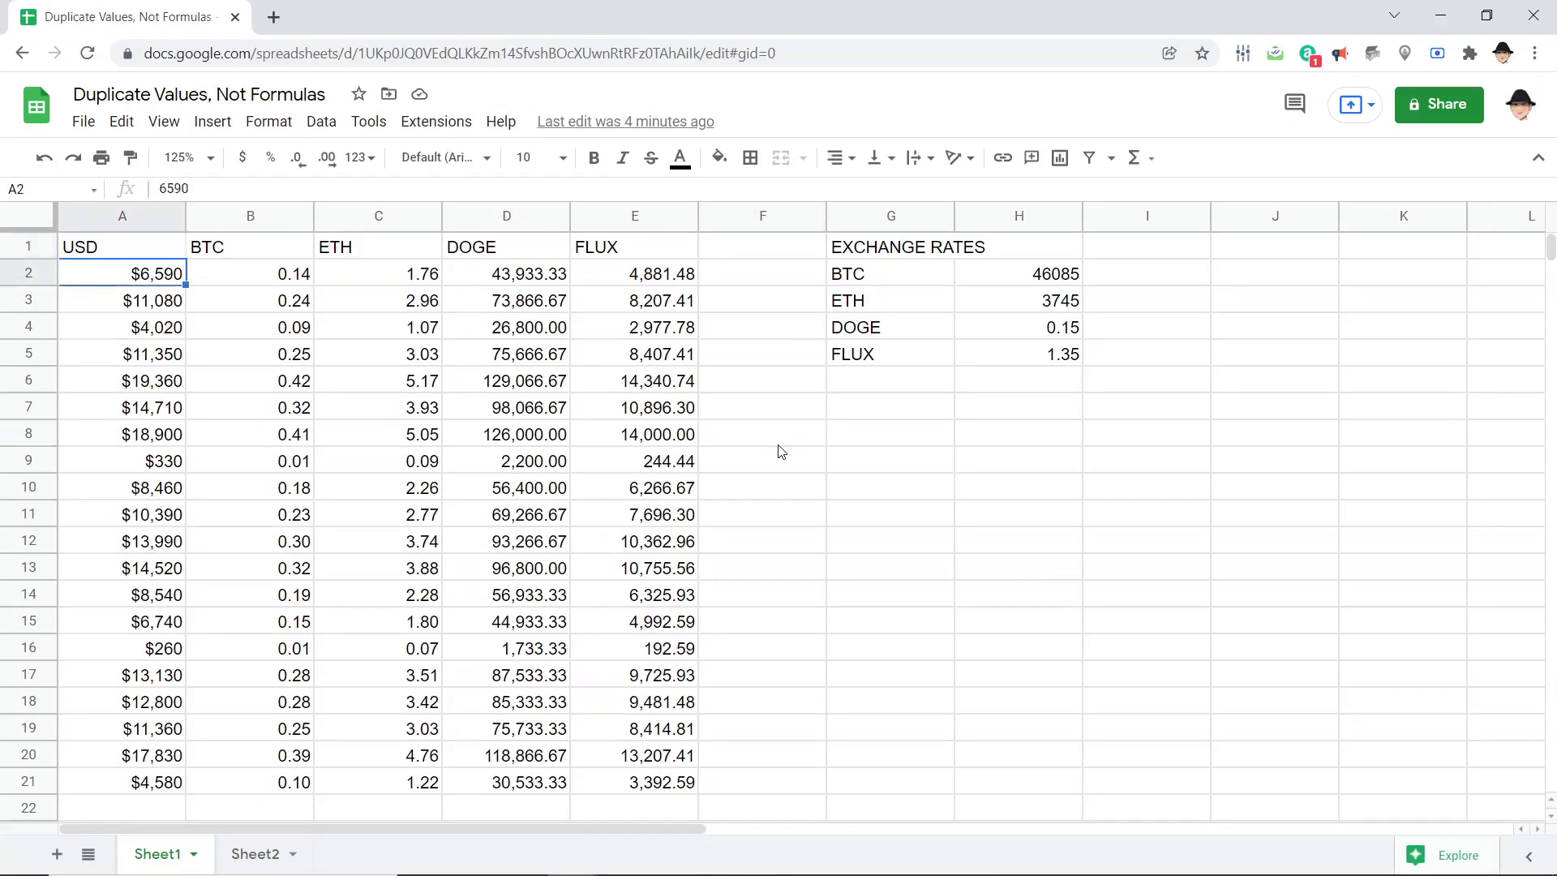
key("ctrl+shift+Down")
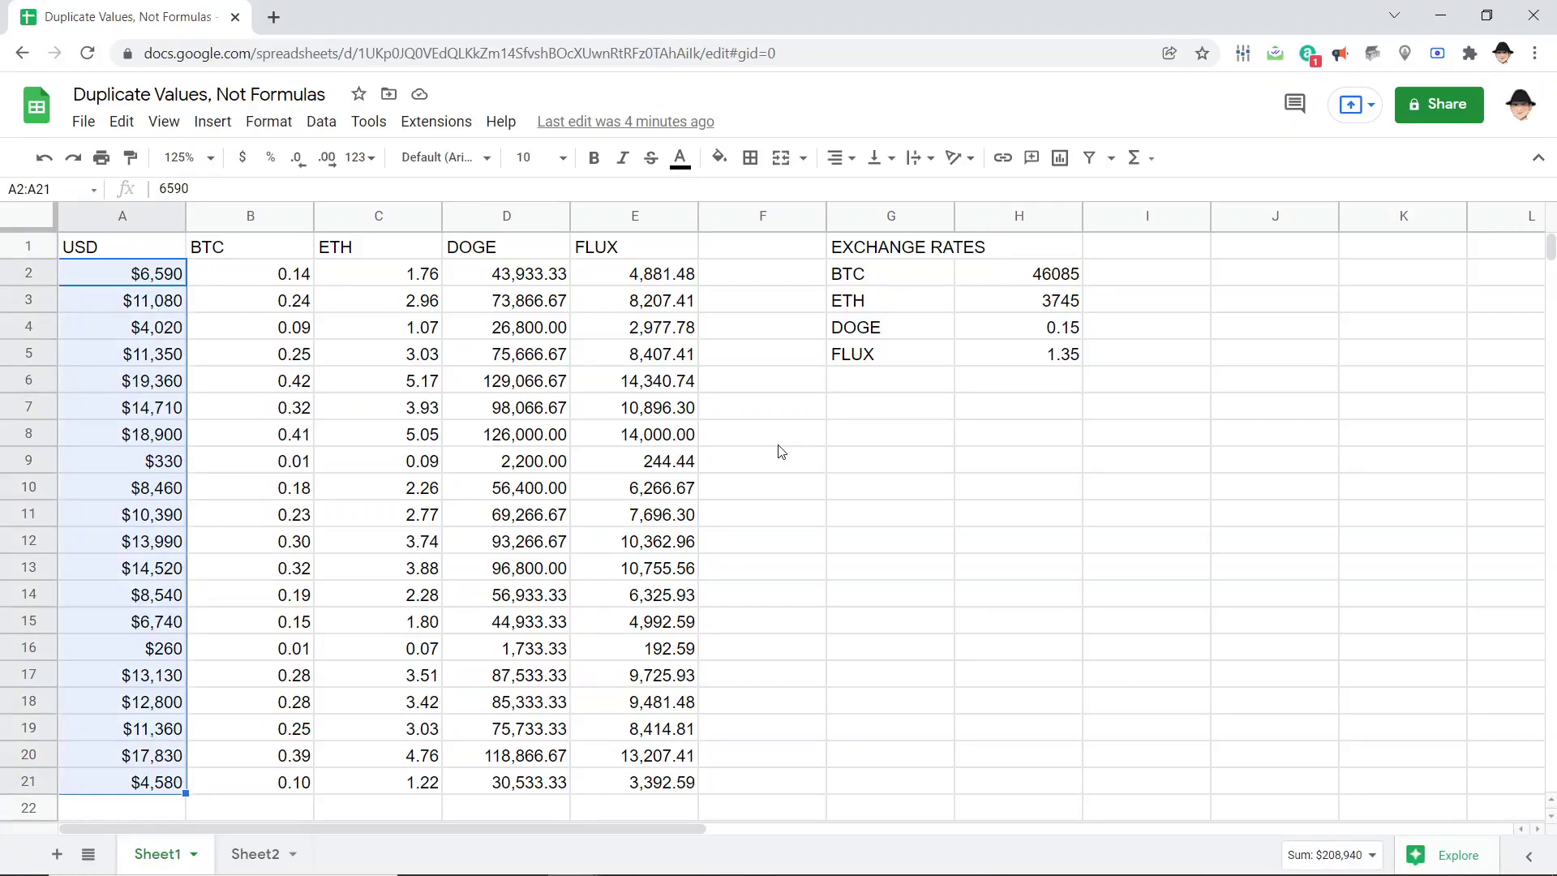
key("ctrl+shift+Up")
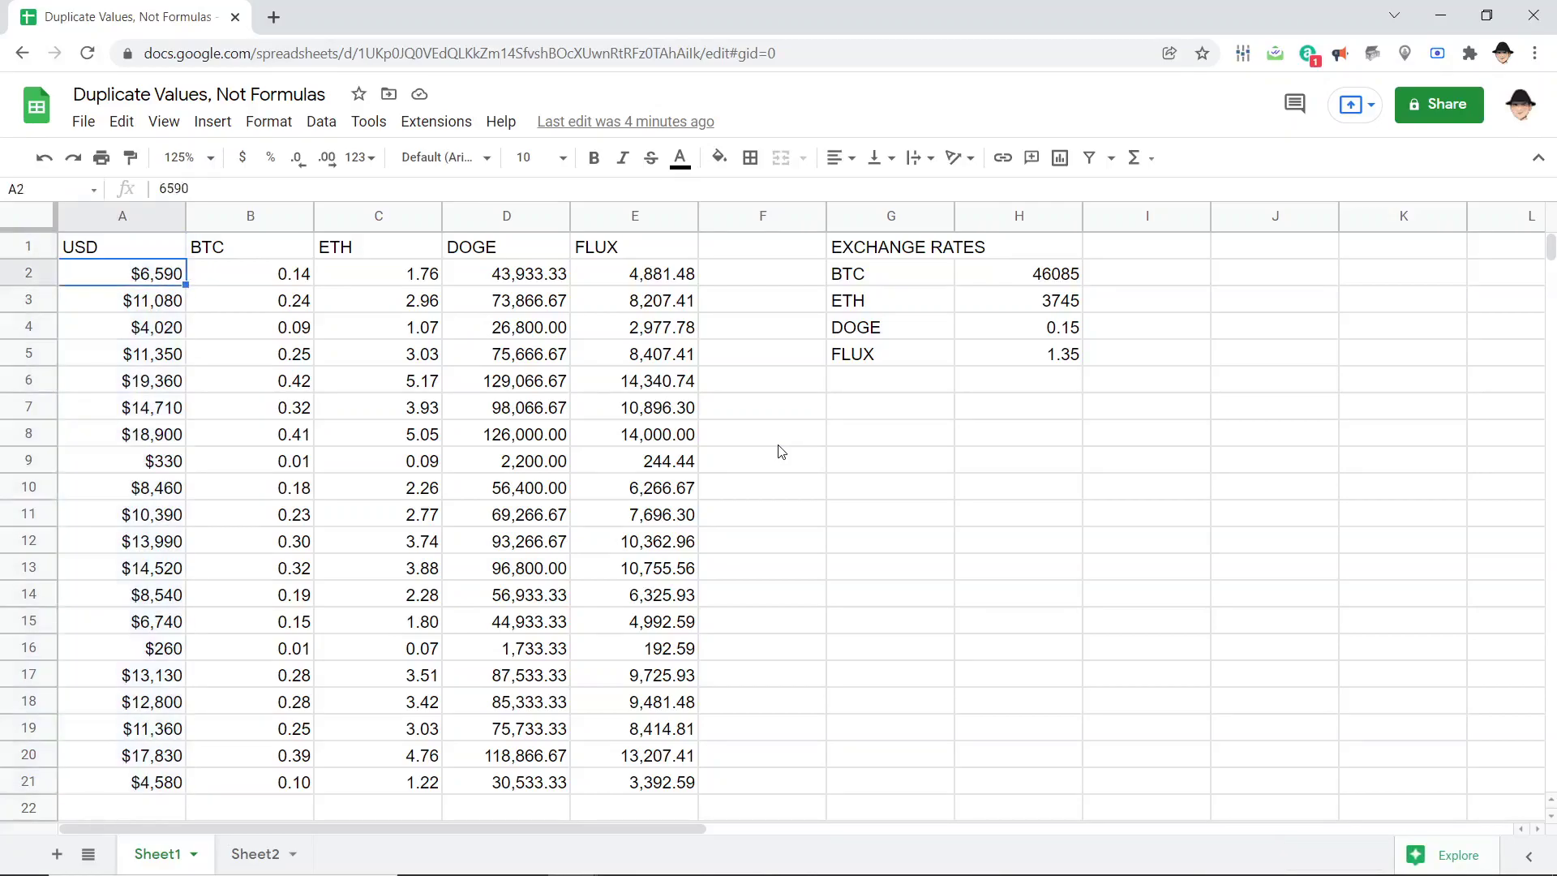
key("Down")
key("Down")
key("Down")
key("Up")
key("Up")
key("Up")
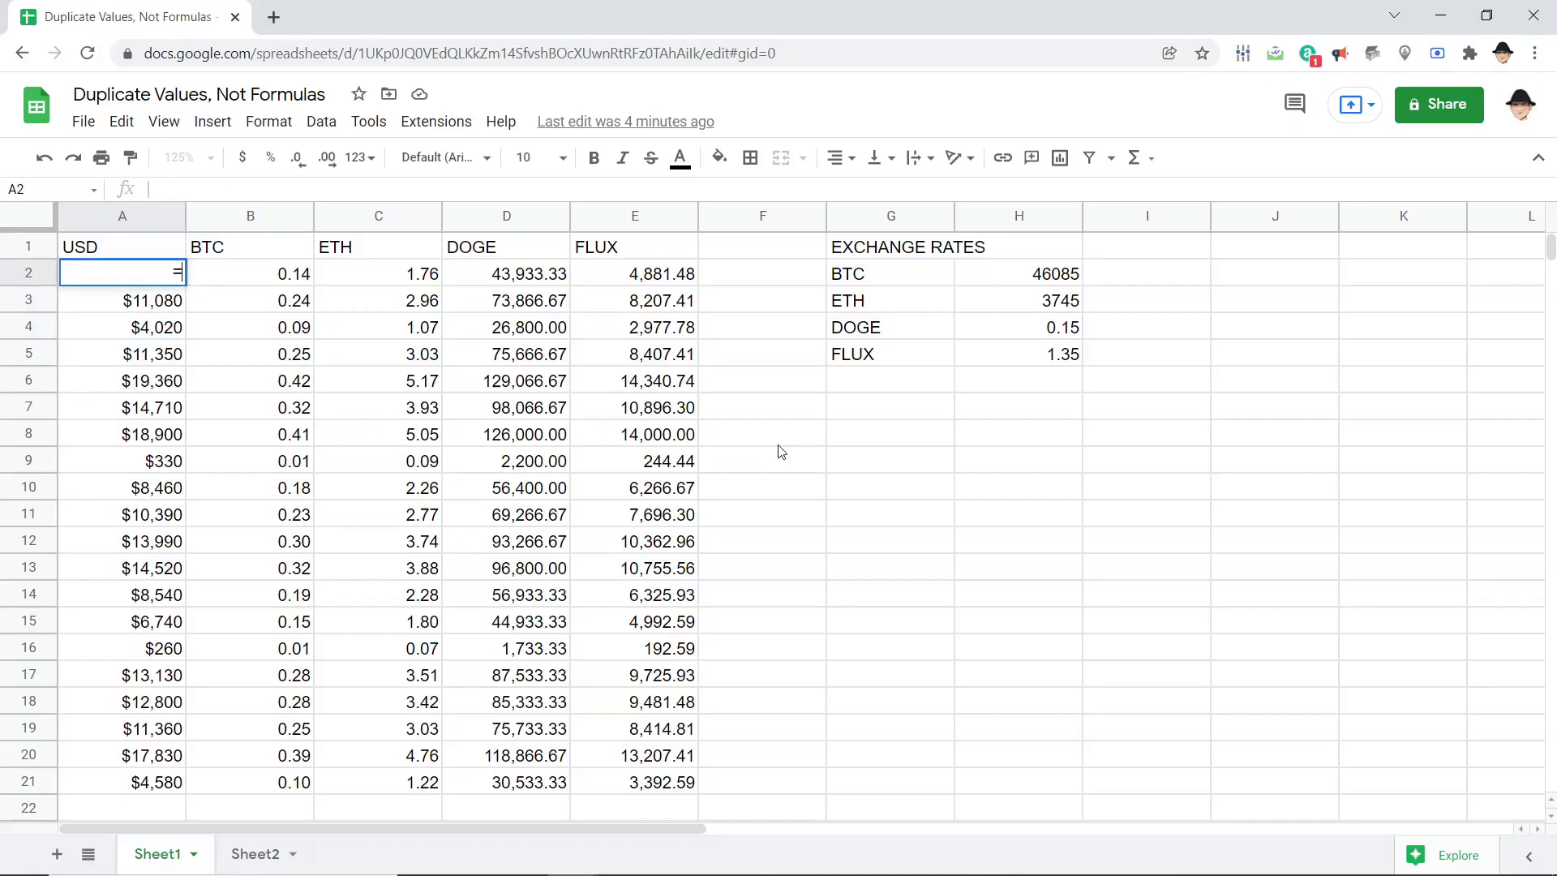
type("=goog")
Try and cancel GOOGLEFINANCE, IMPORTHTML and IMPORTRANGE formulas in A2, then reselect the USD column.
key("Tab")
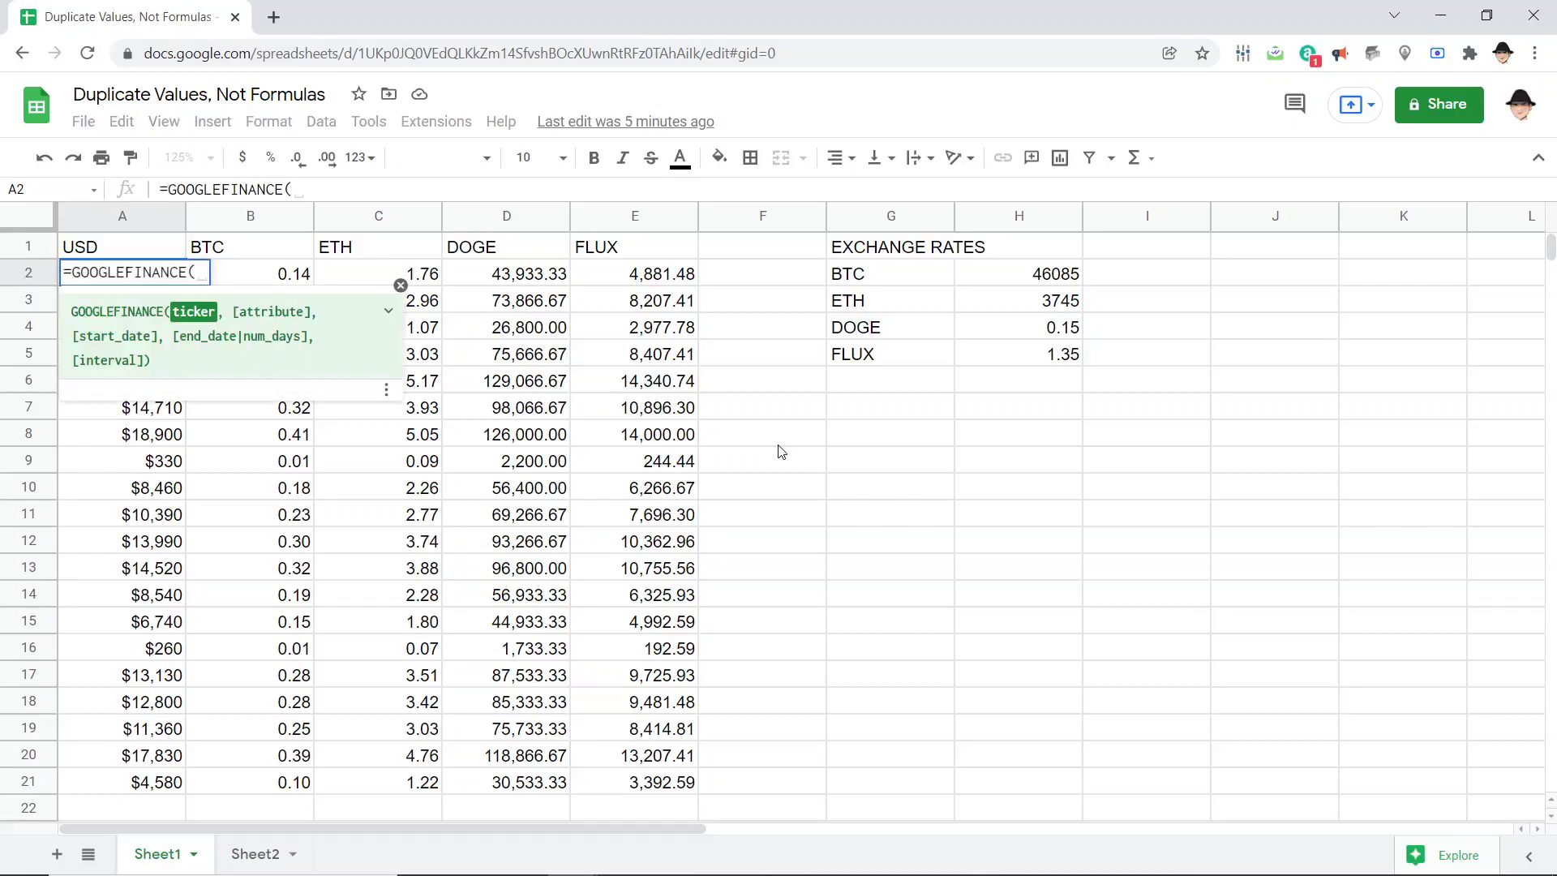
key("Escape")
type("=imporh")
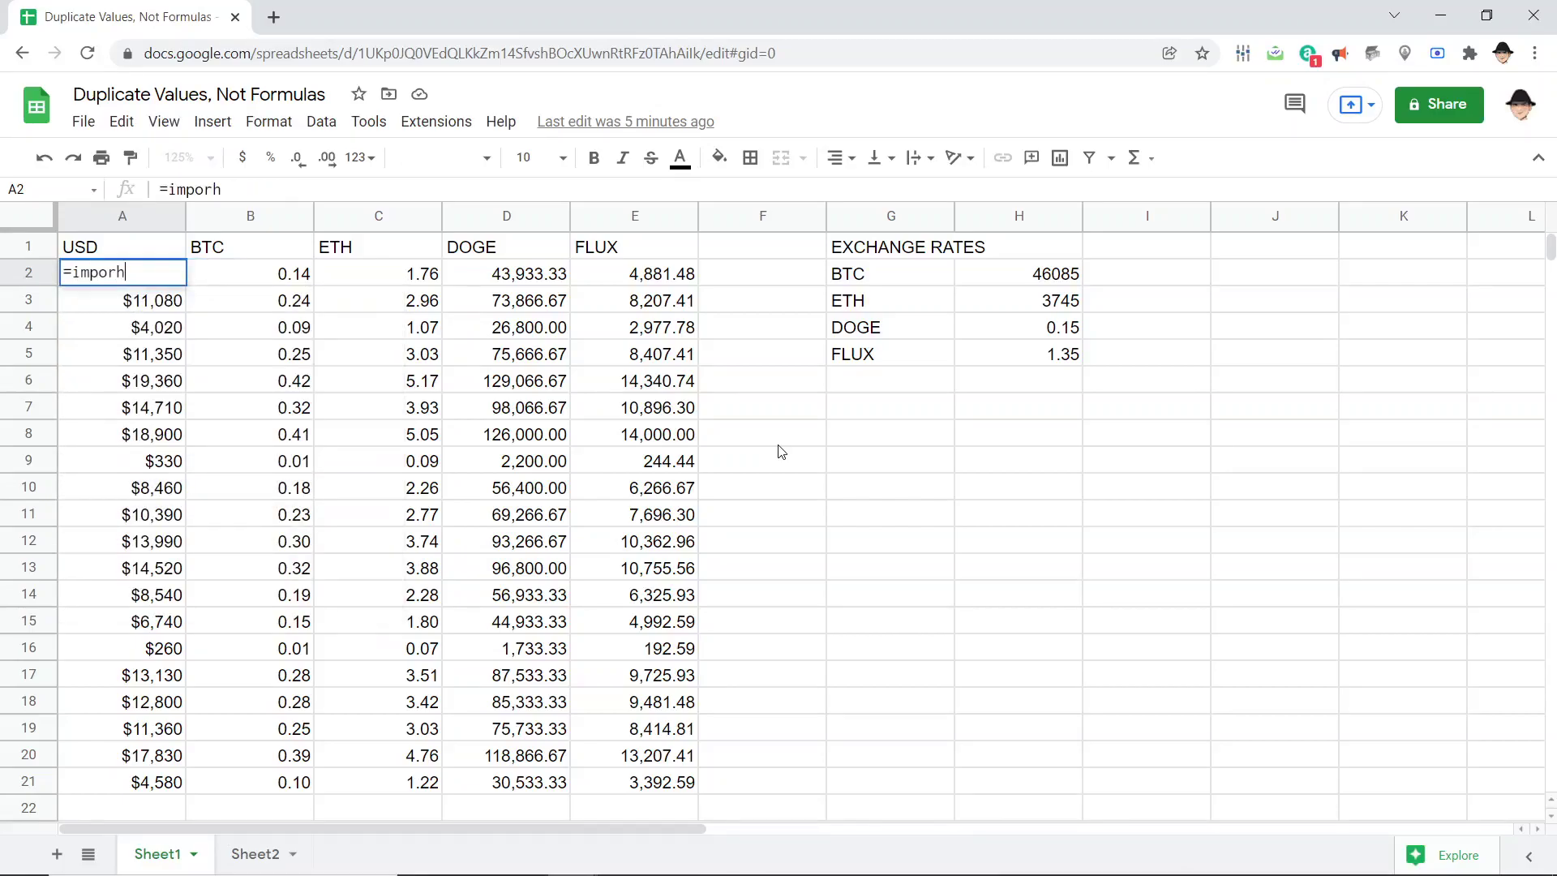
key("BackSpace")
type("th")
key("Tab")
key("Escape")
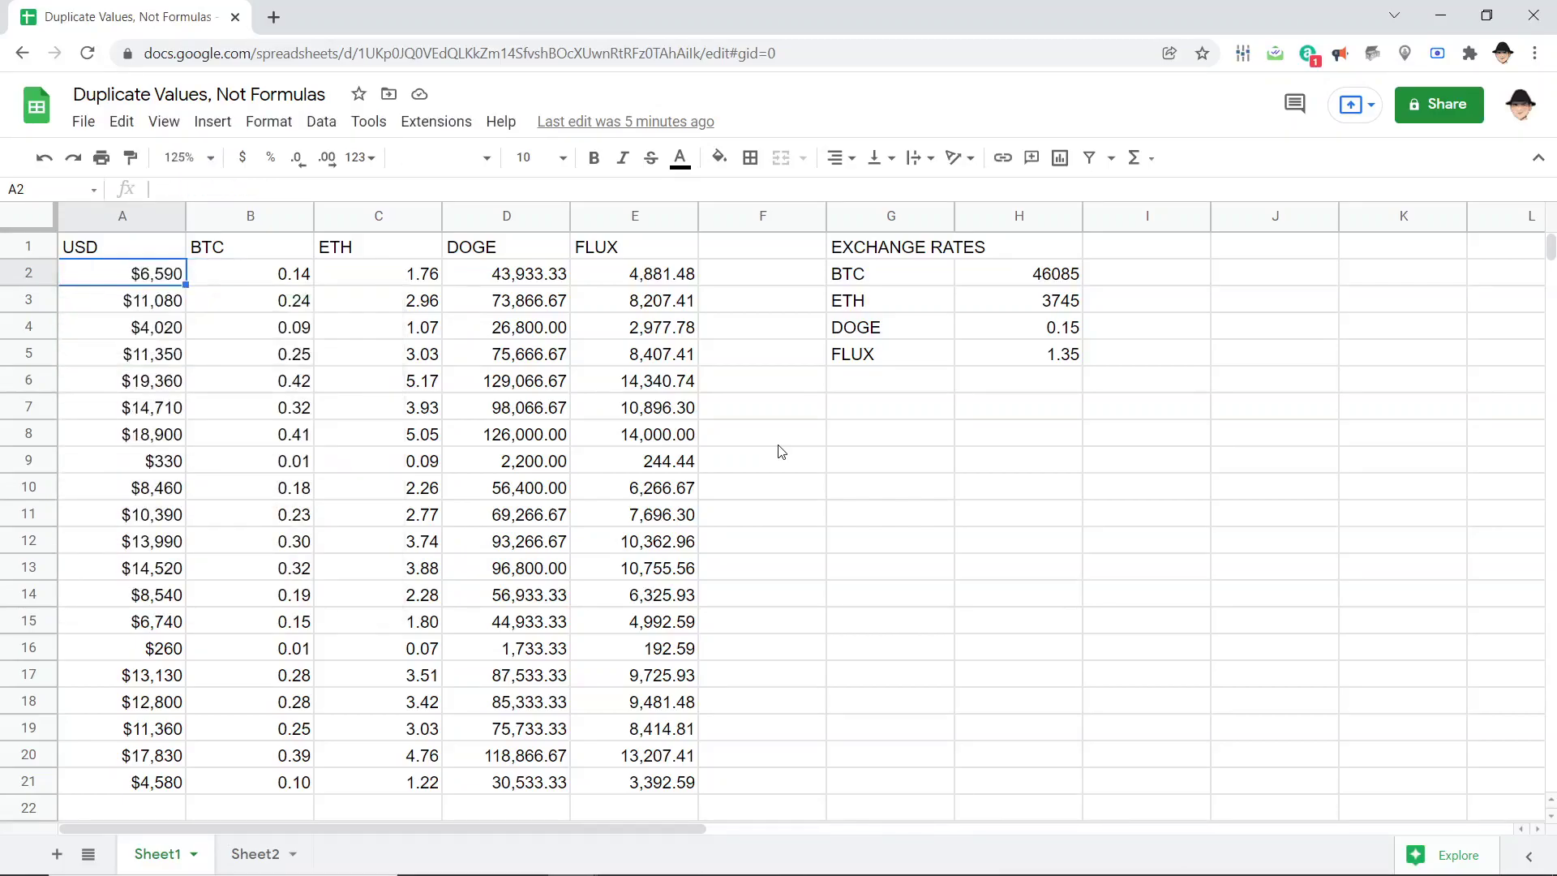
type("=importra")
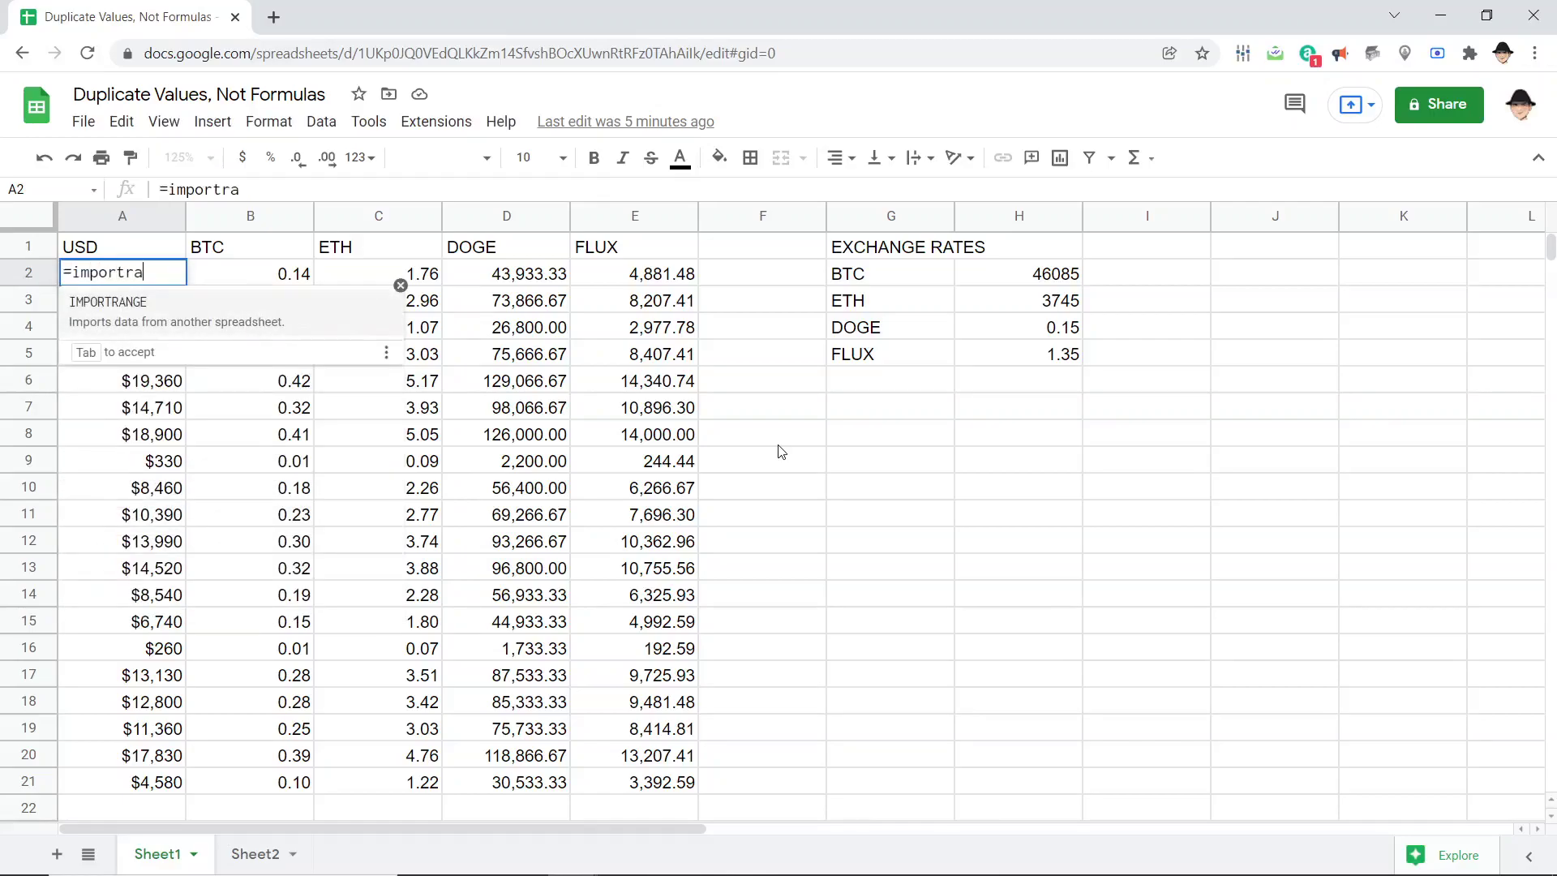
key("Tab")
key("Escape")
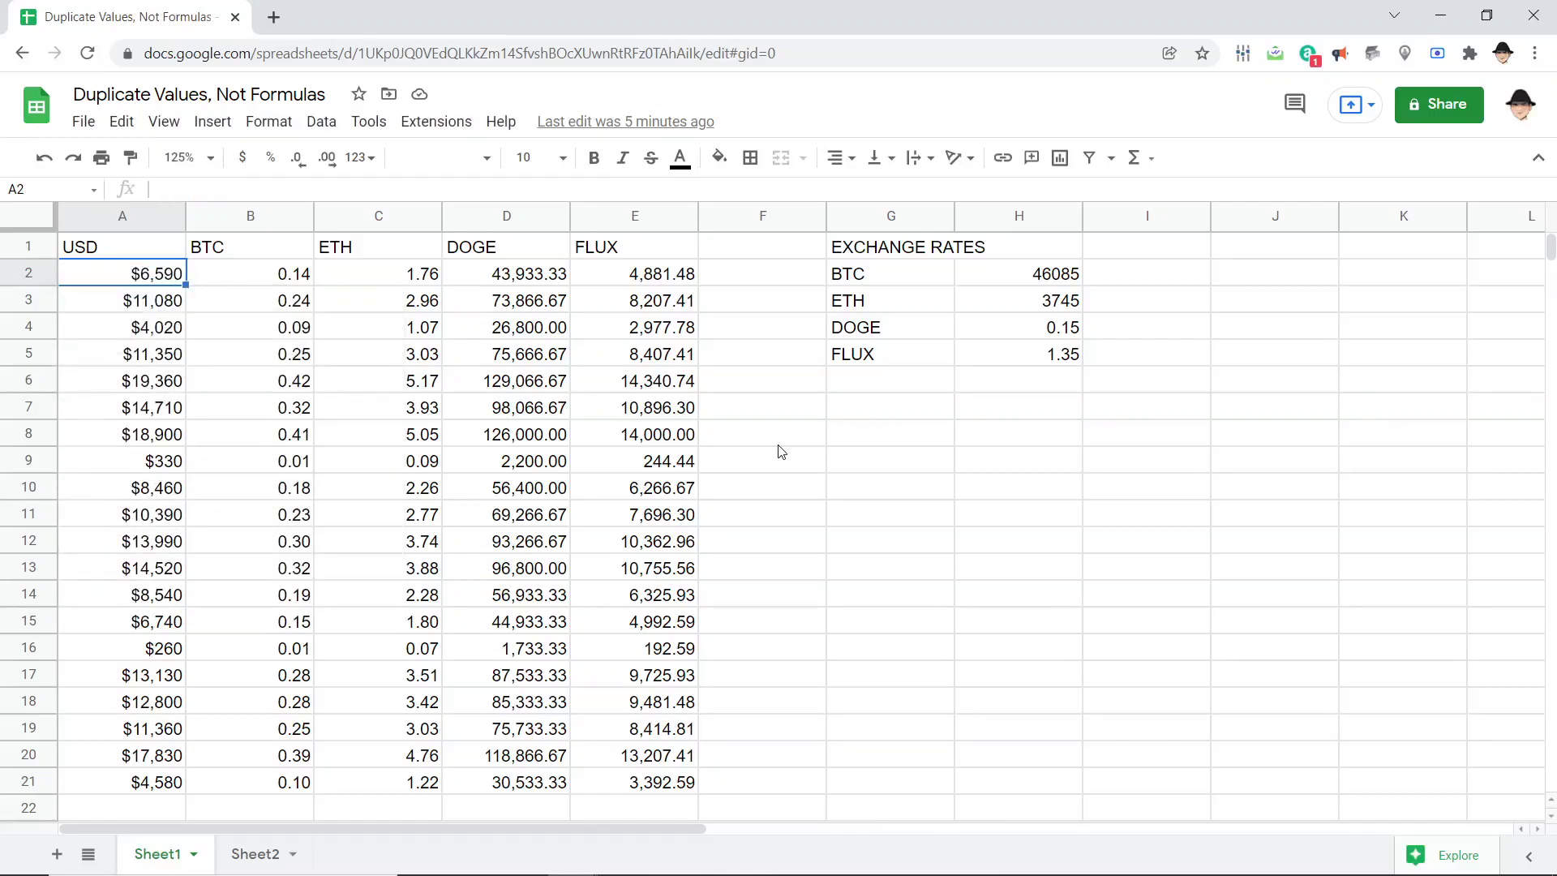
key("ctrl+shift+Down")
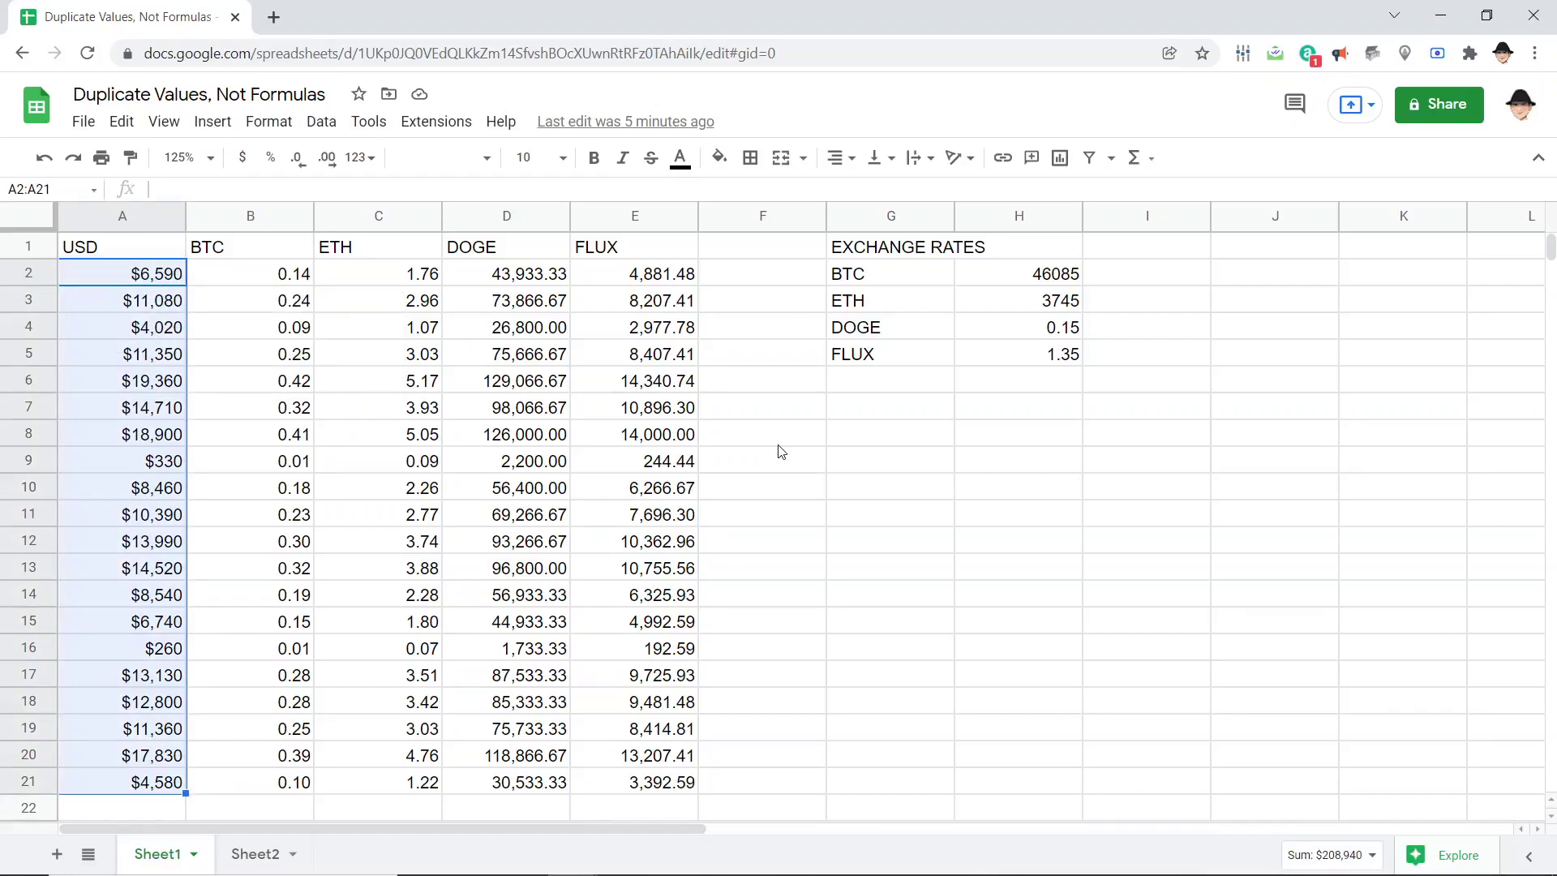
Inspect the conversion formulas in D5 and B4 without changing them.
key("Right")
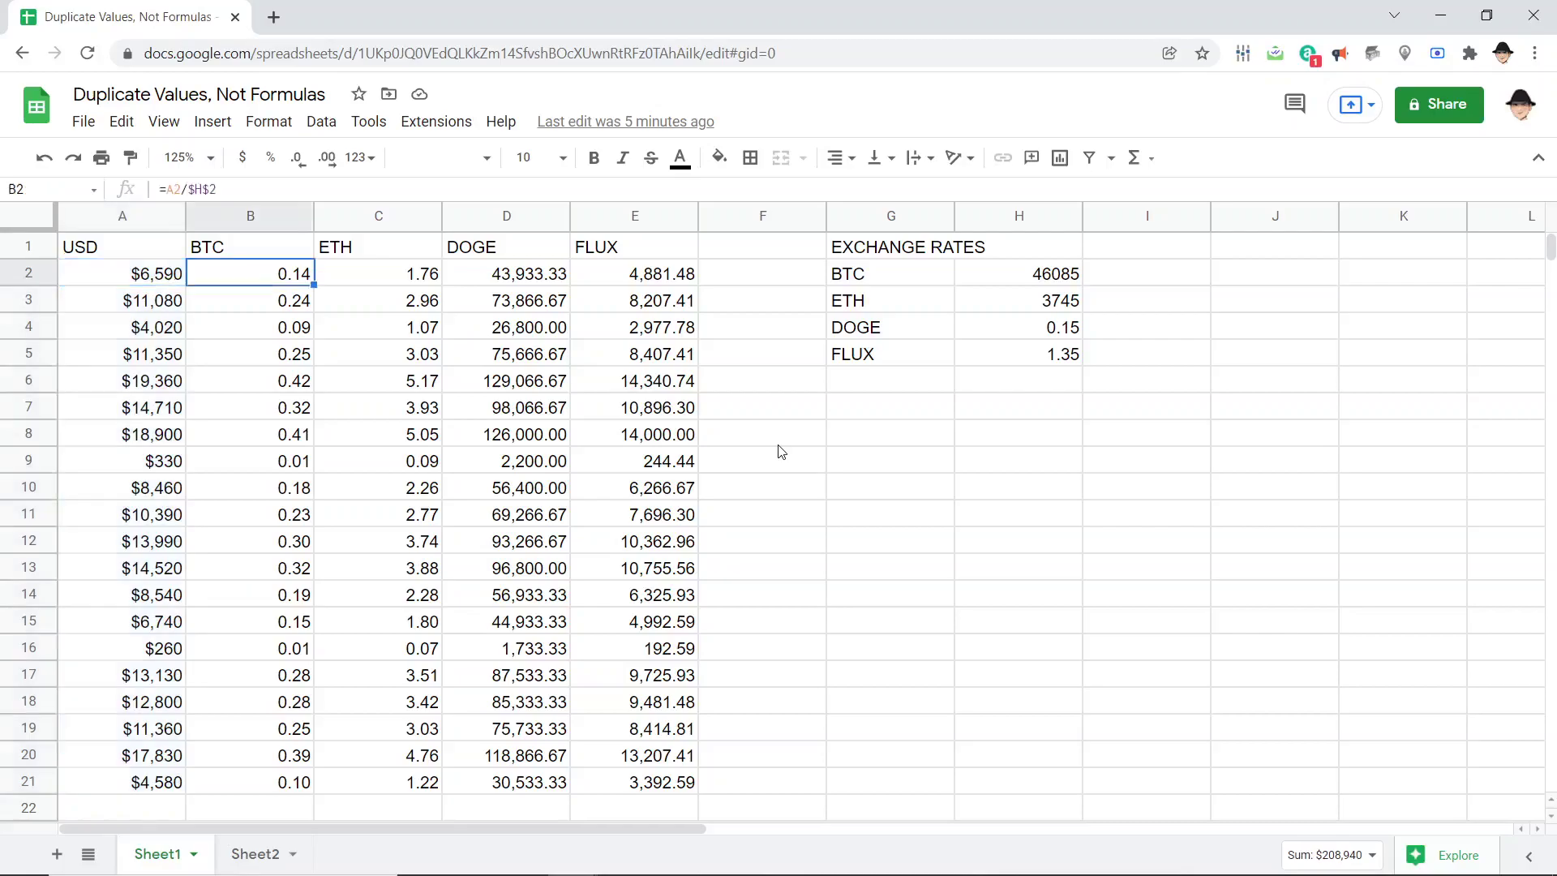
key("Right")
key("Right")
key("Down")
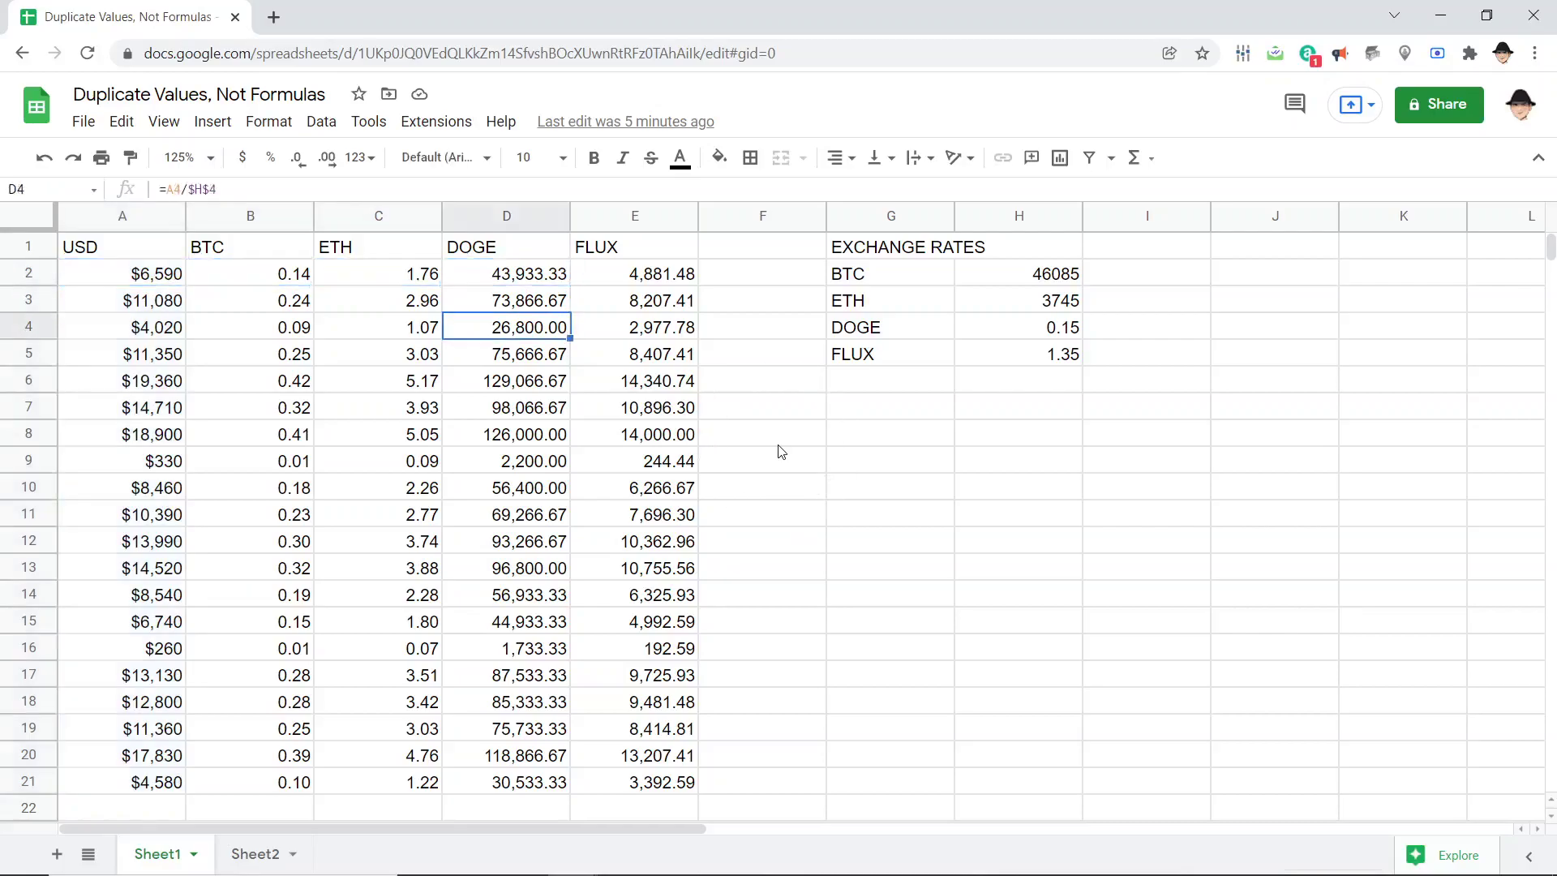
key("Down")
key("Down")
key("F2")
key("Escape")
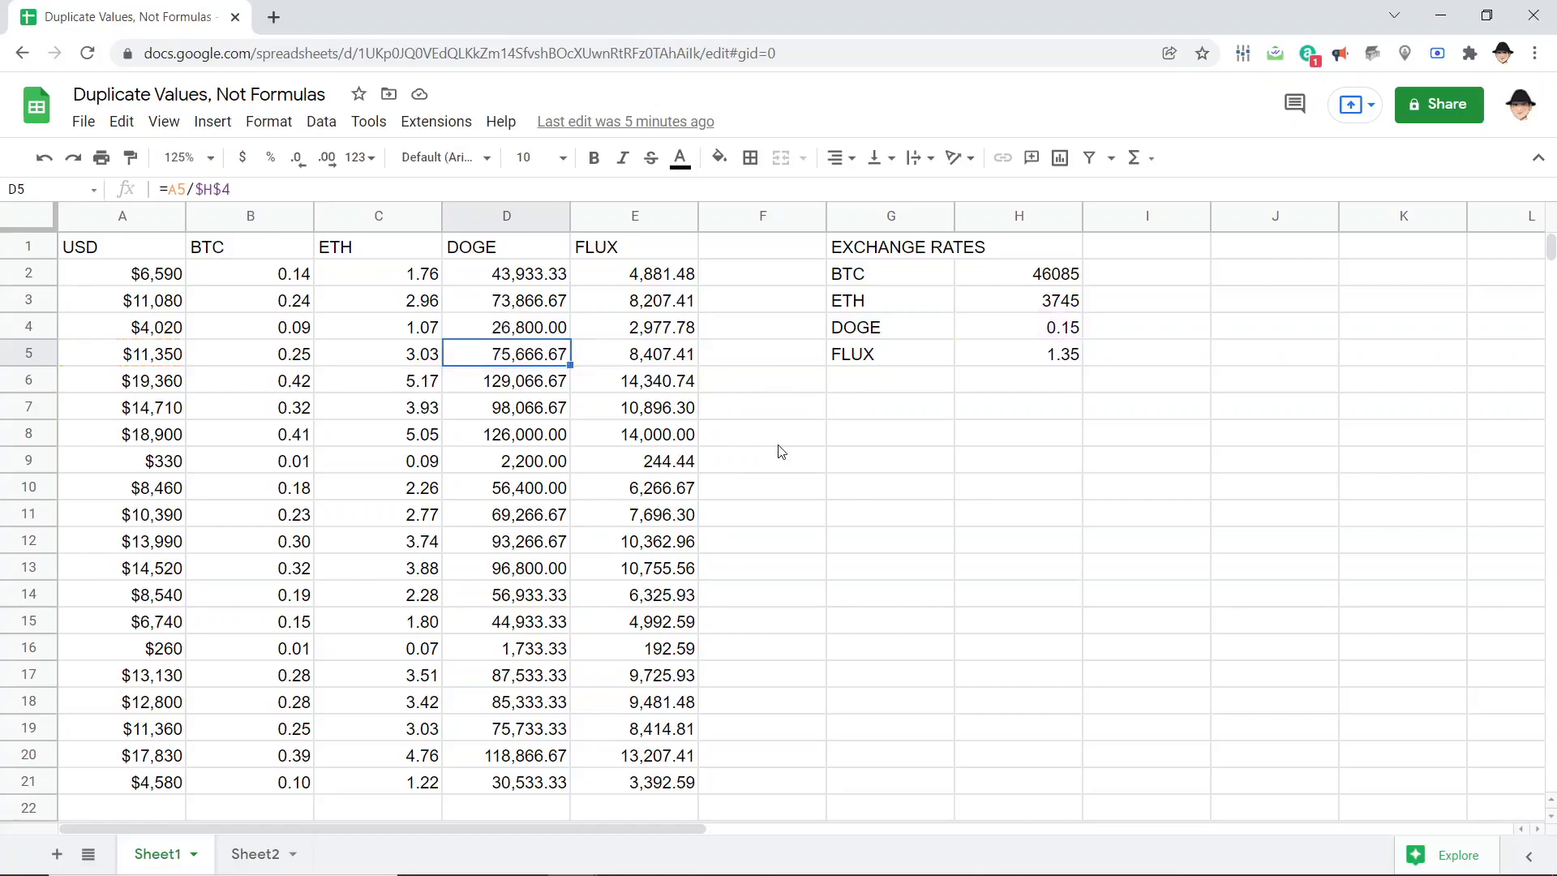
key("Left")
key("Left")
key("Up")
key("F2")
key("Escape")
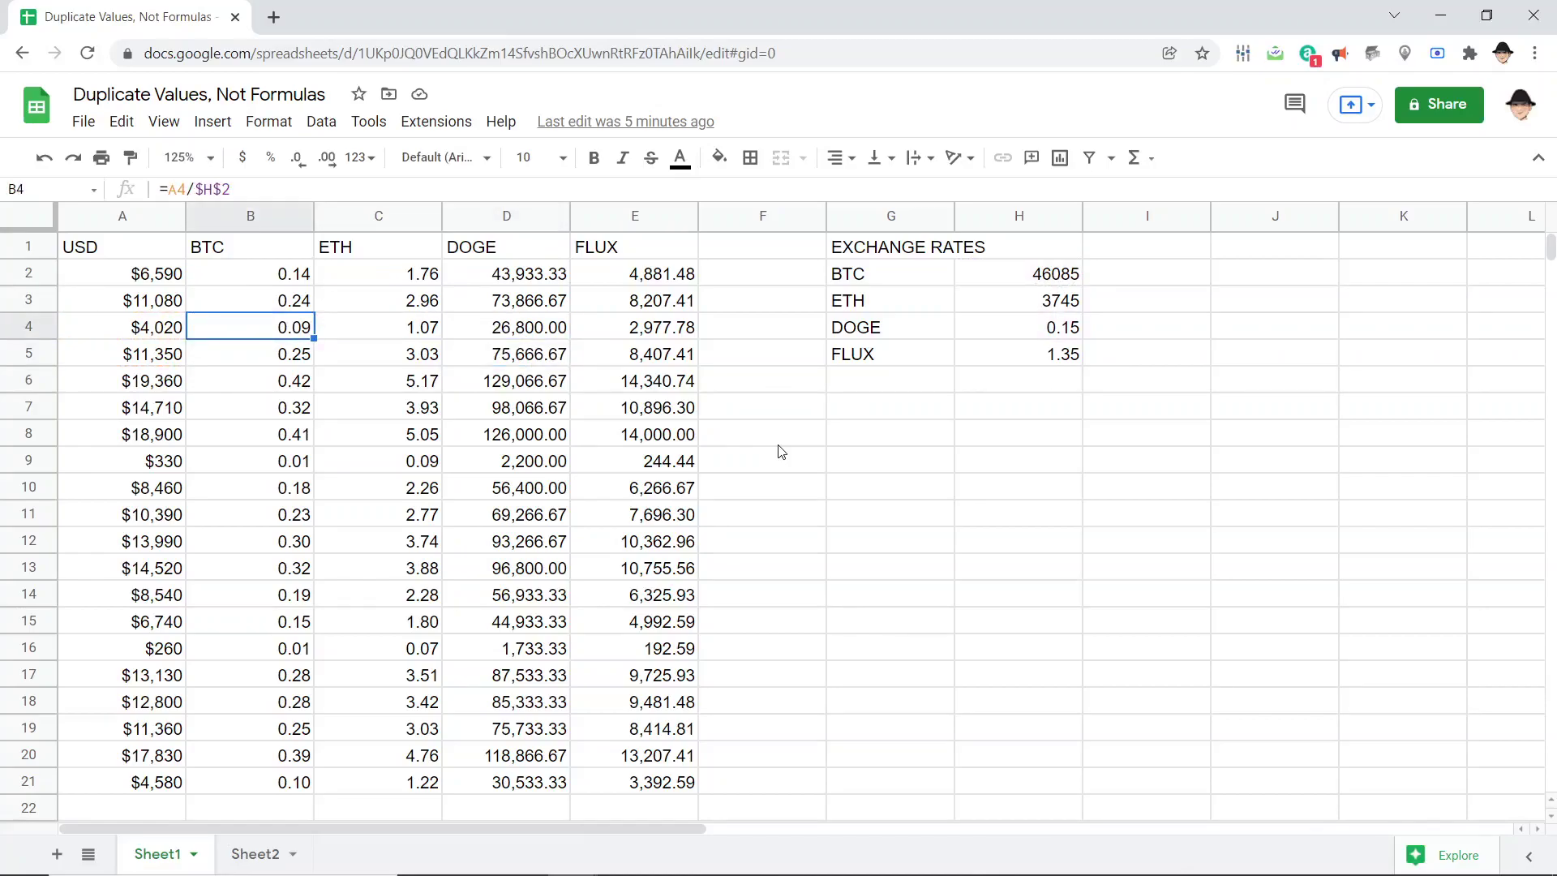
Select the full table A2:E21, USD through FLUX, and copy it.
key("Up")
key("Up")
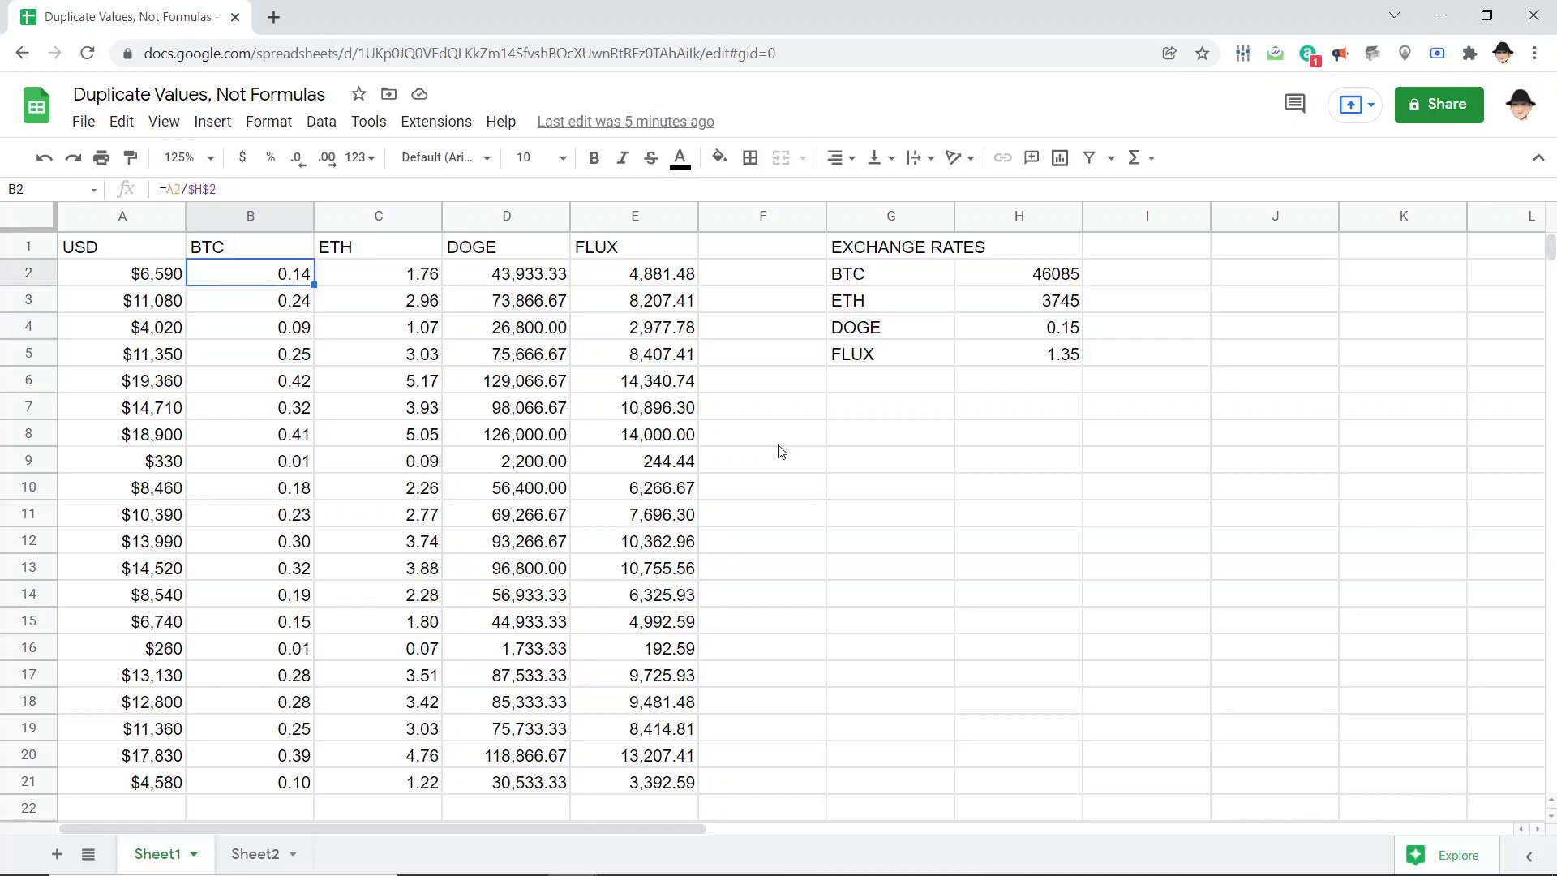
key("ctrl+shift+Right")
key("ctrl+shift+Down")
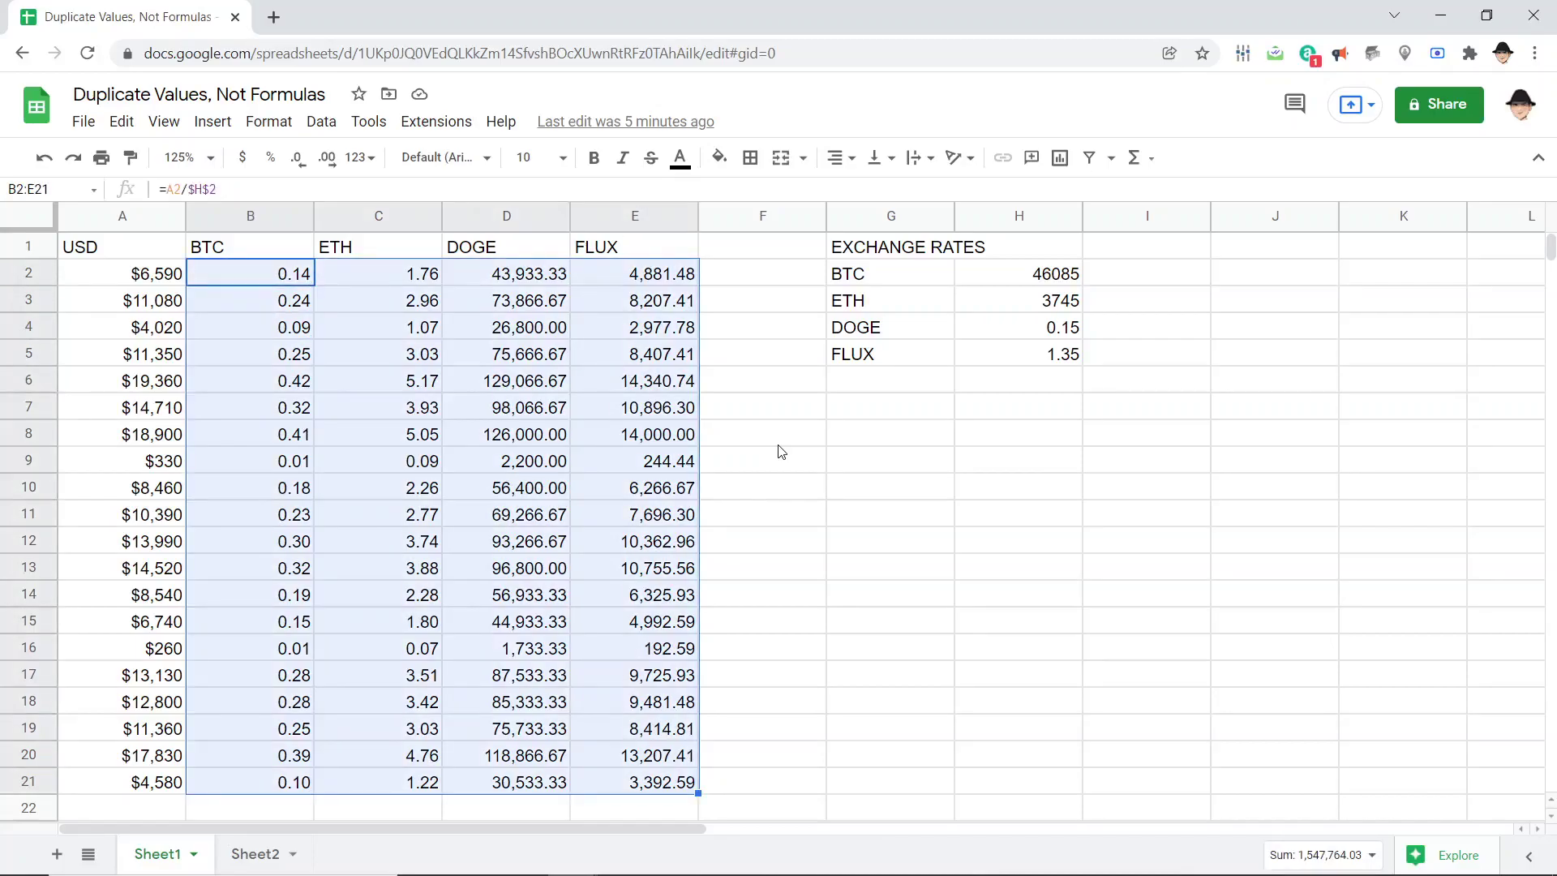
key("ctrl+shift+Up")
key("ctrl+shift+Left")
key("Left")
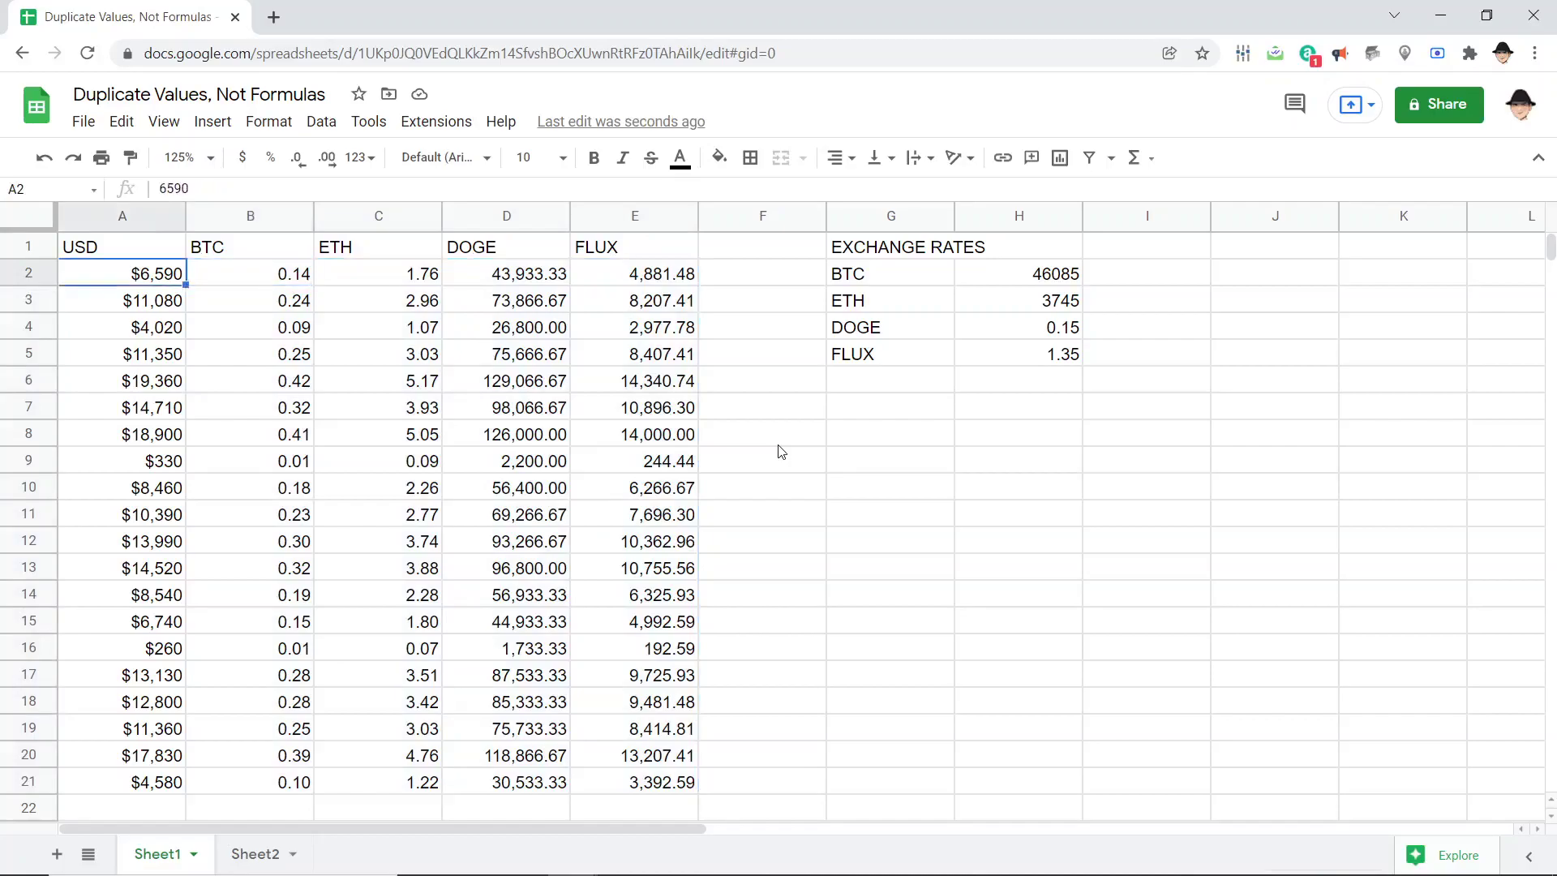
key("ctrl+shift+Down")
key("ctrl+shift+Right")
key("ctrl+c")
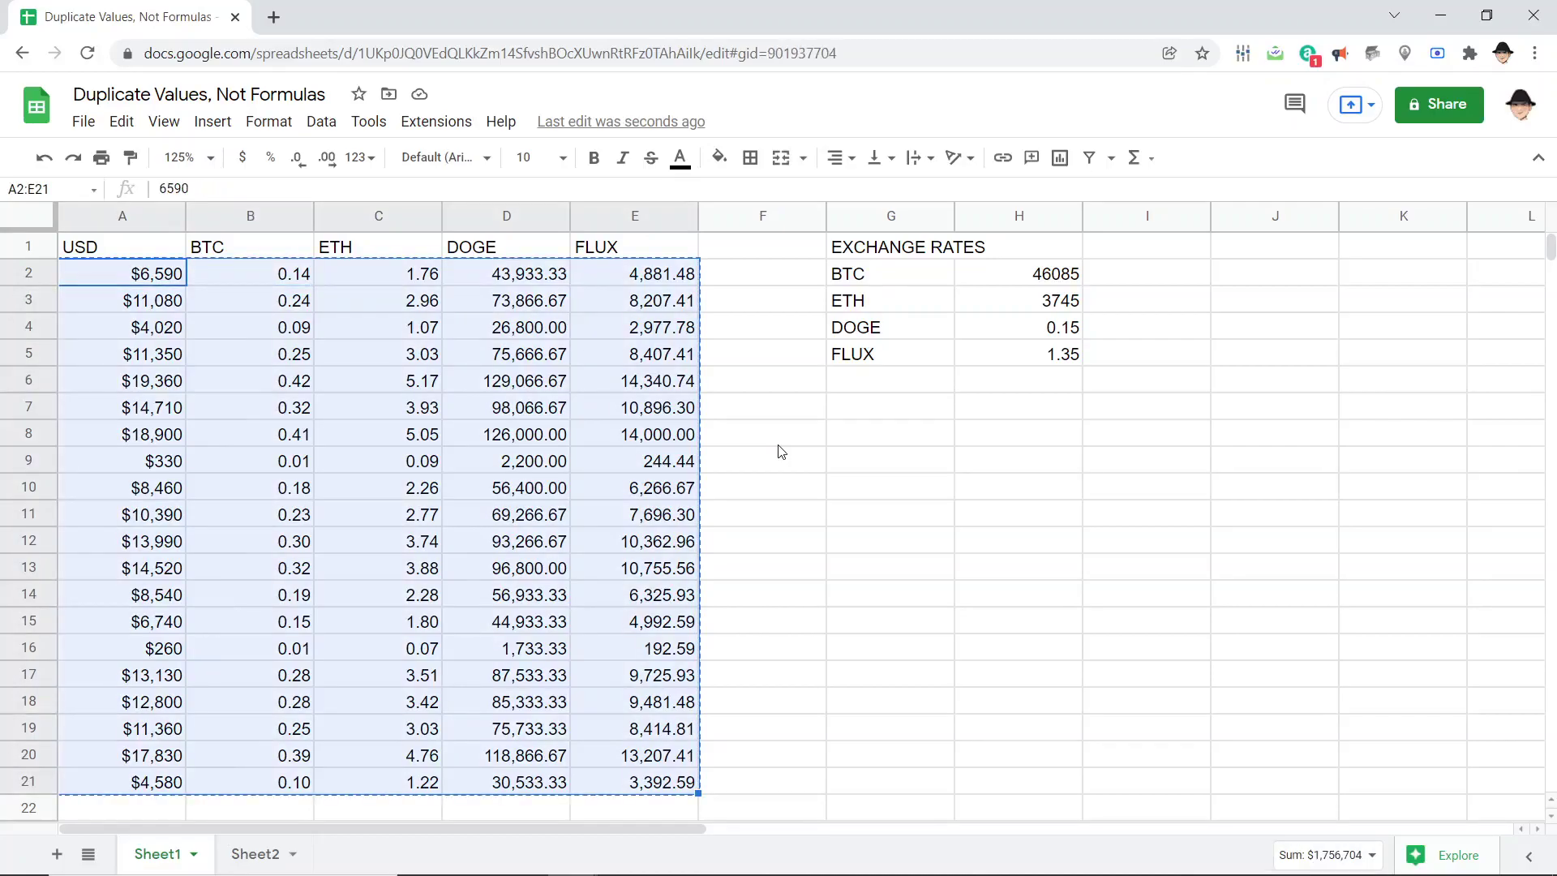
key("ctrl+shift+Page_Down")
key("ctrl+v")
key("Right")
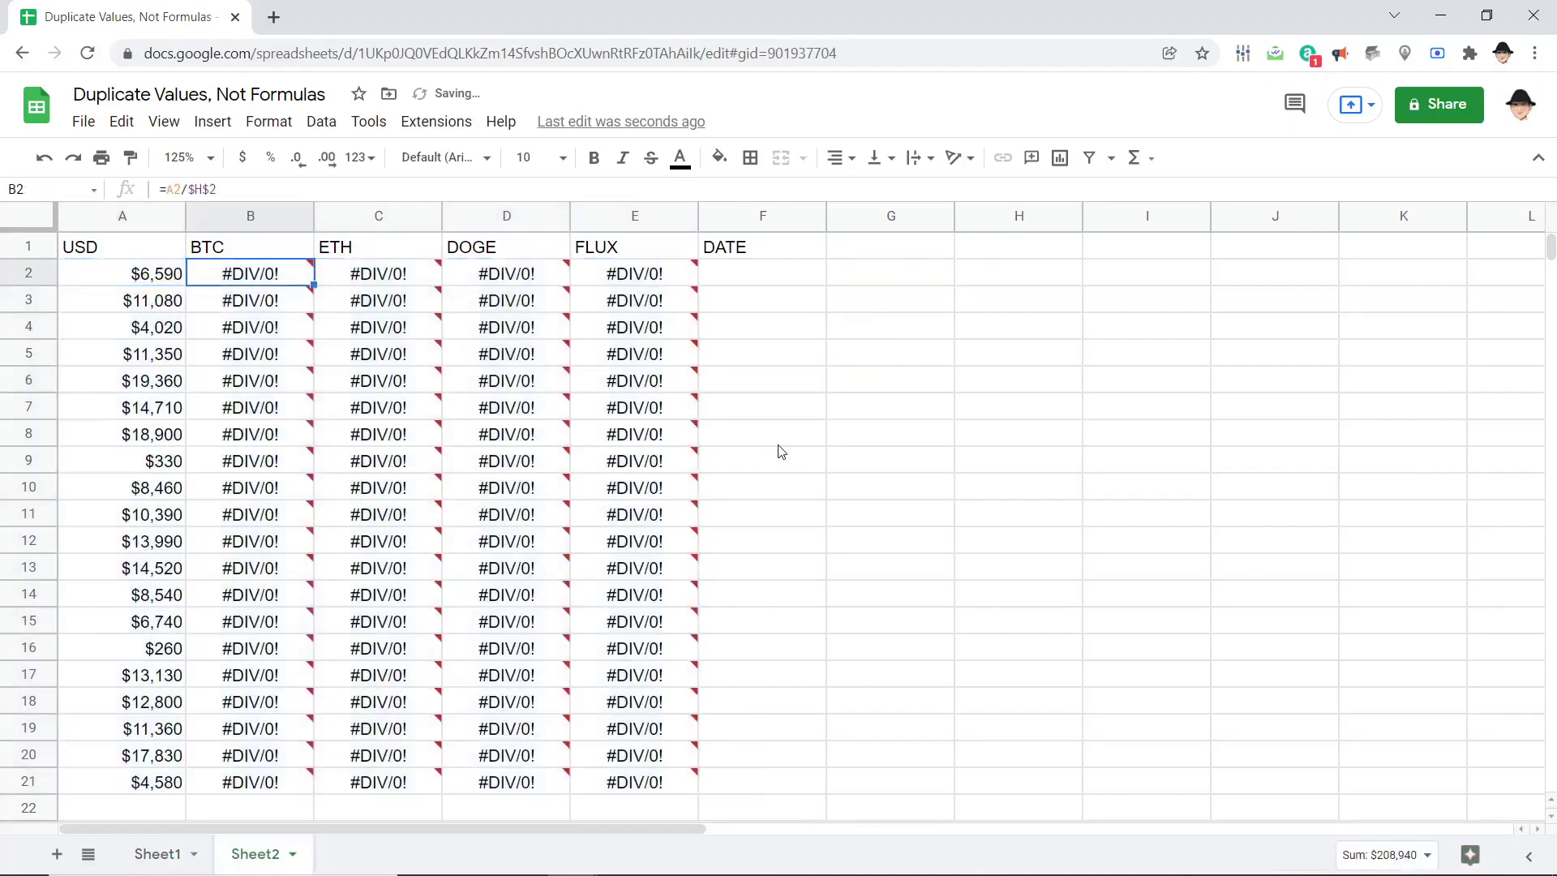
key("F2")
key("Escape")
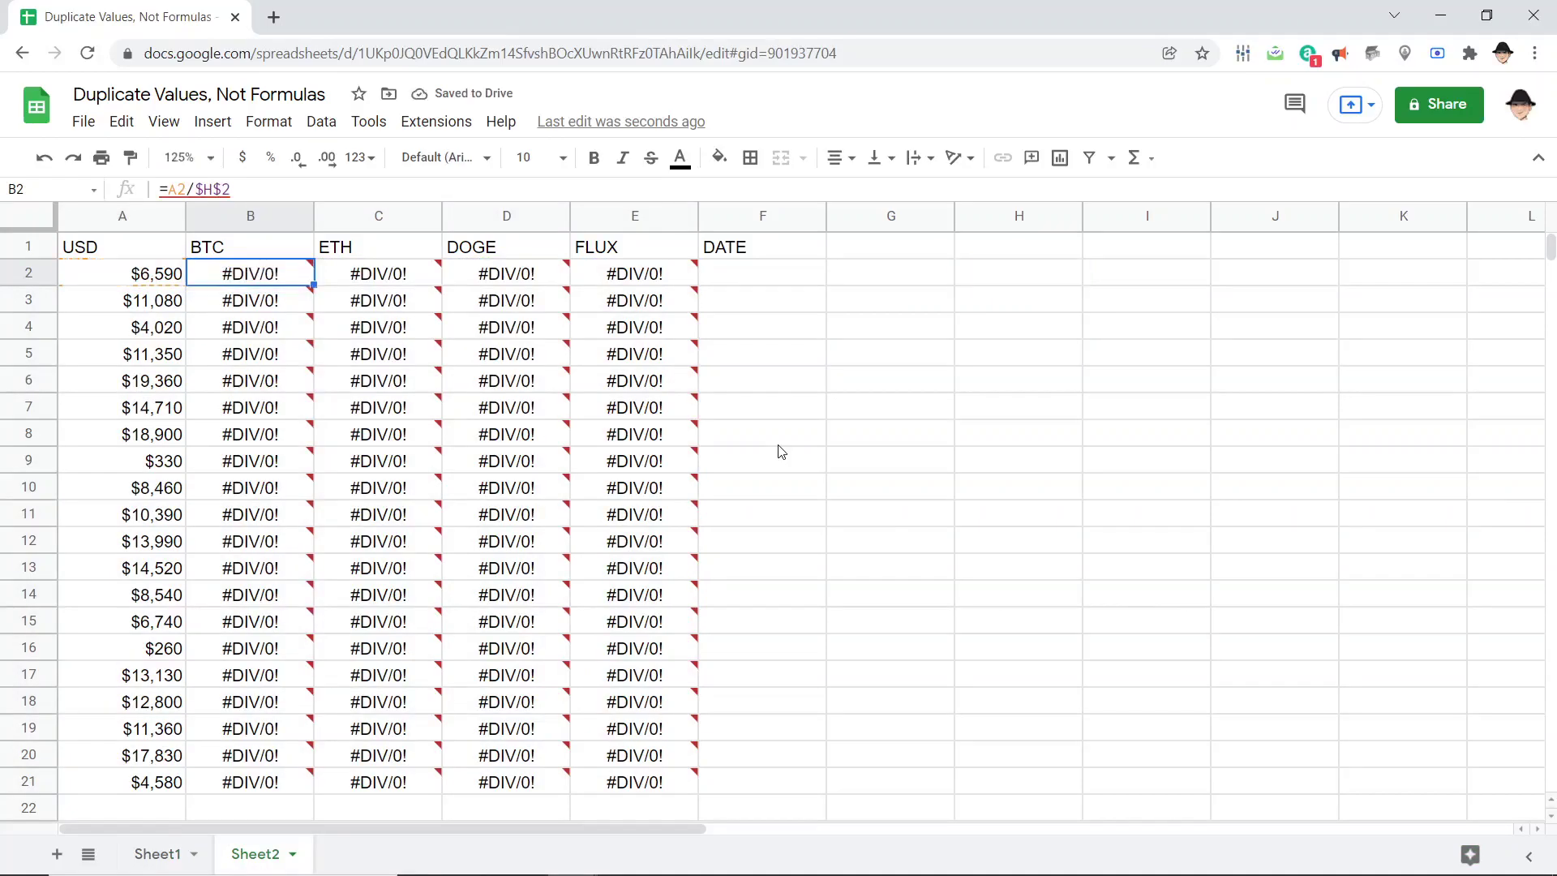
key("ctrl+z")
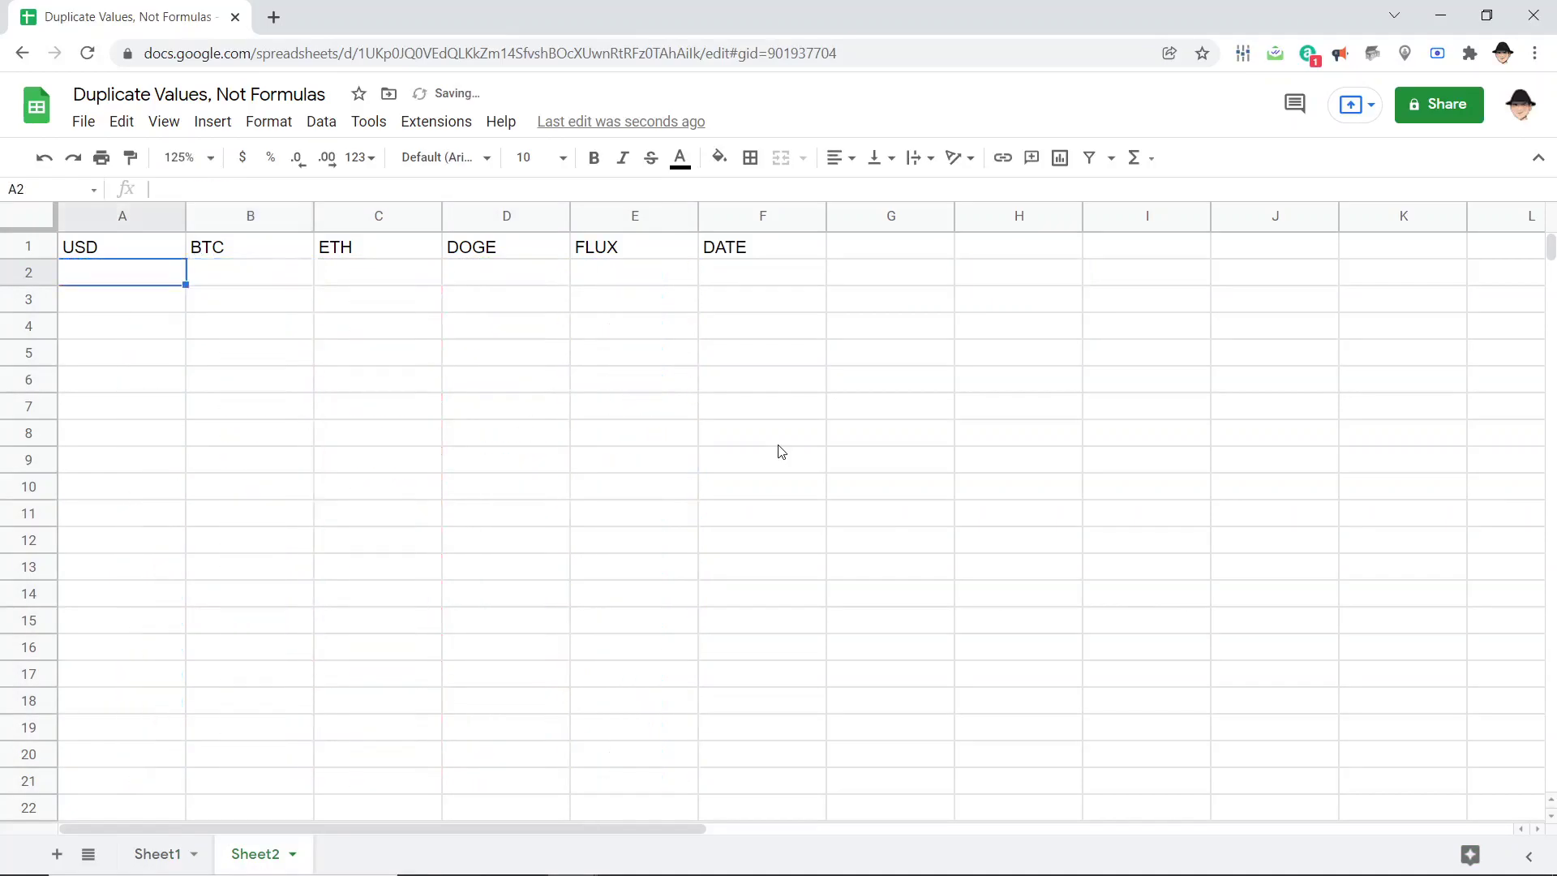
key("alt+Up")
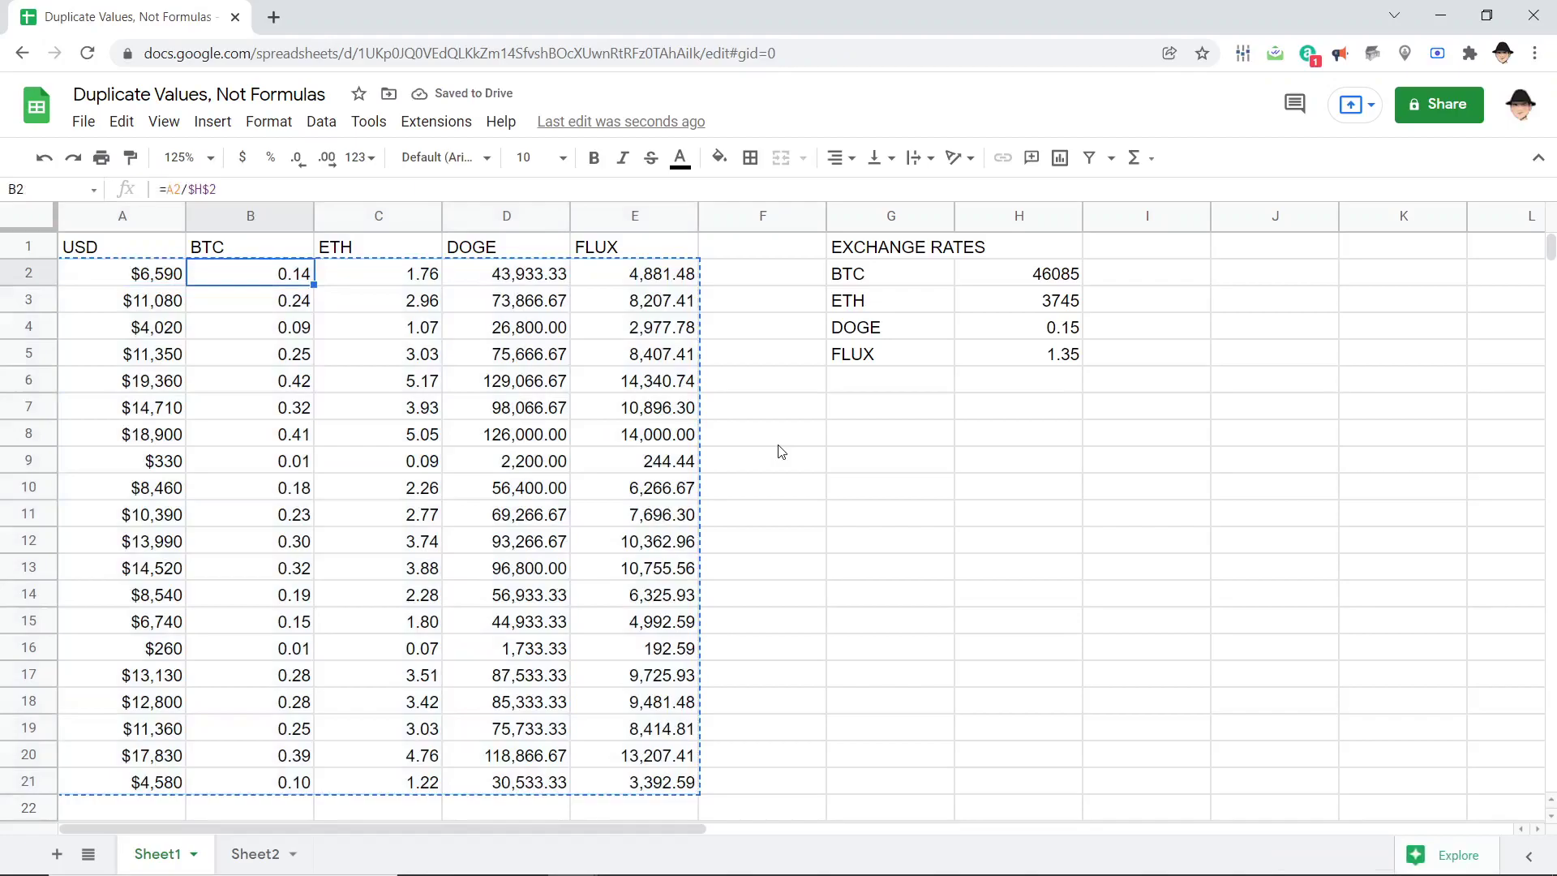
Duplicate Sheet1 and inspect the exchange rates H2:H5 in the copy.
left_click(780, 445)
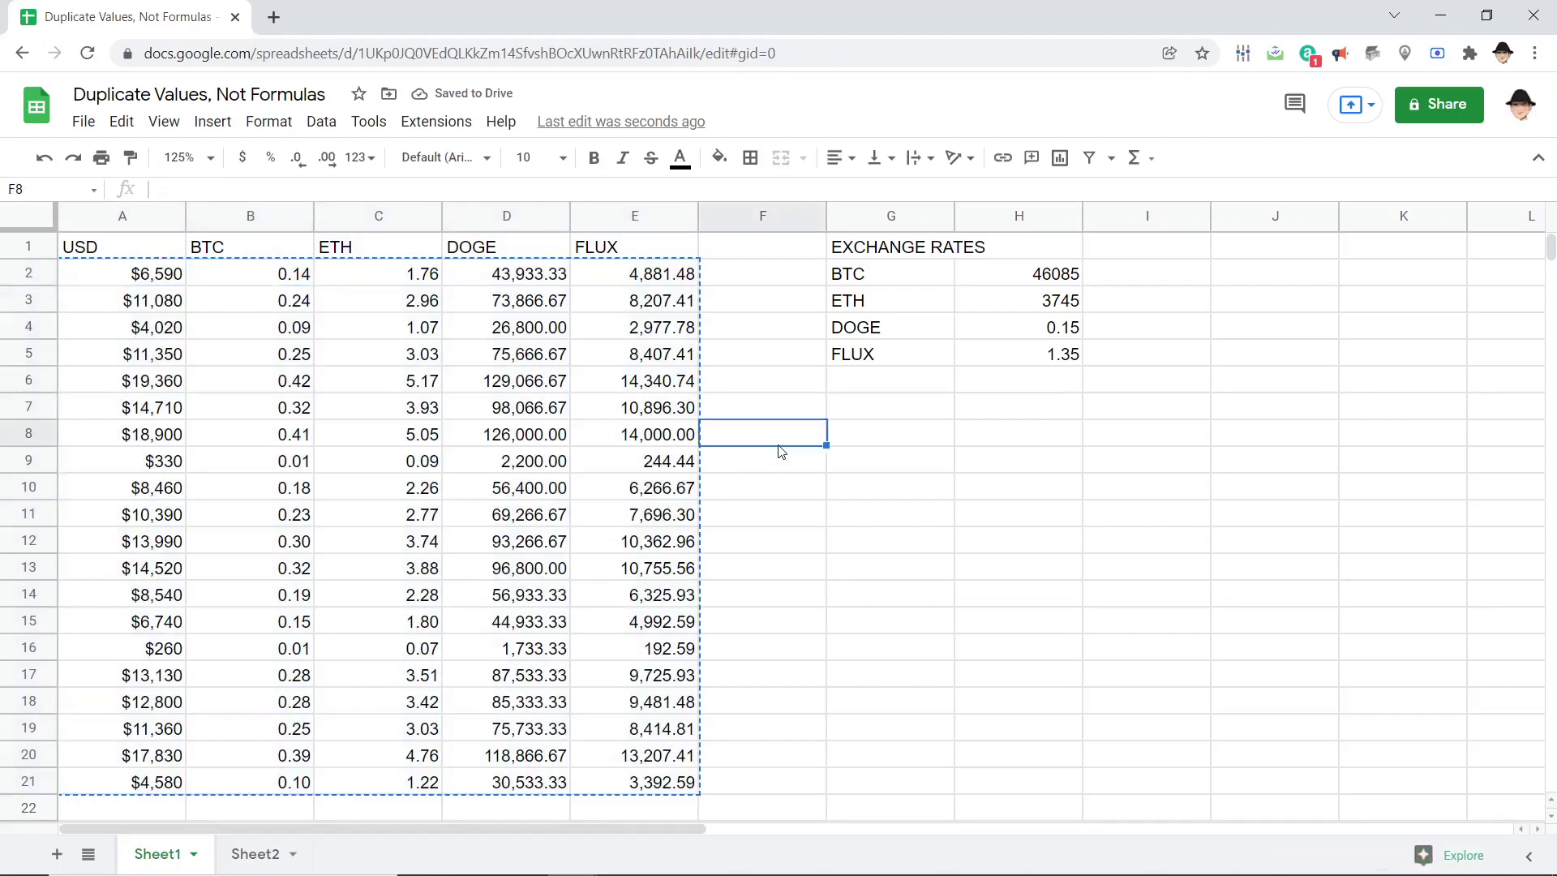
left_click(192, 855)
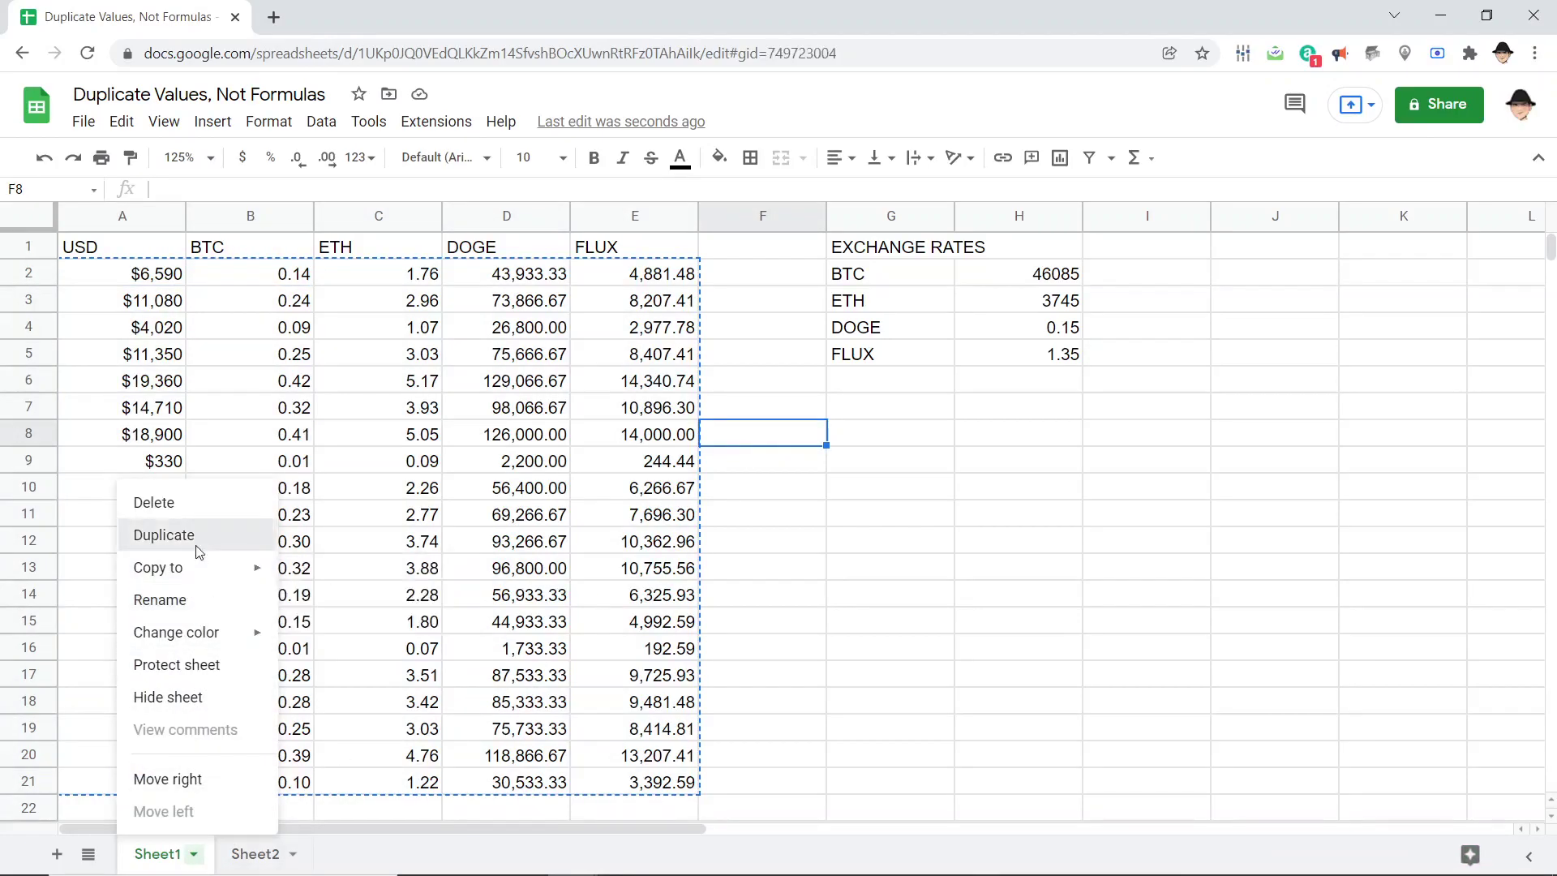
left_click(196, 541)
left_click(313, 339)
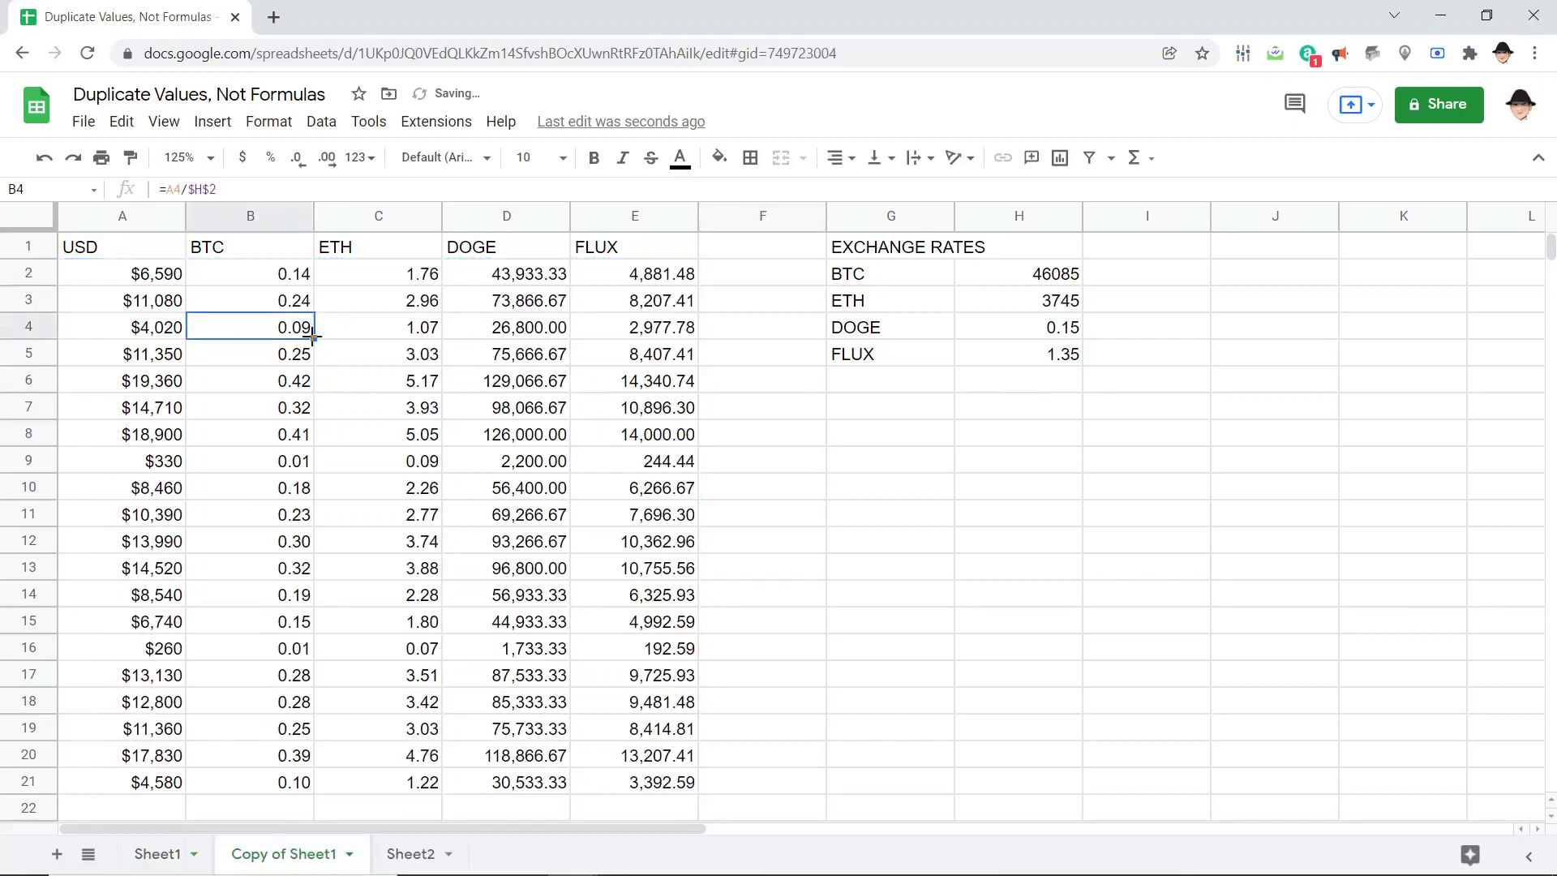
key("Up")
key("Up")
key("Right")
key("Right")
key("Right")
key("Right")
key("Down")
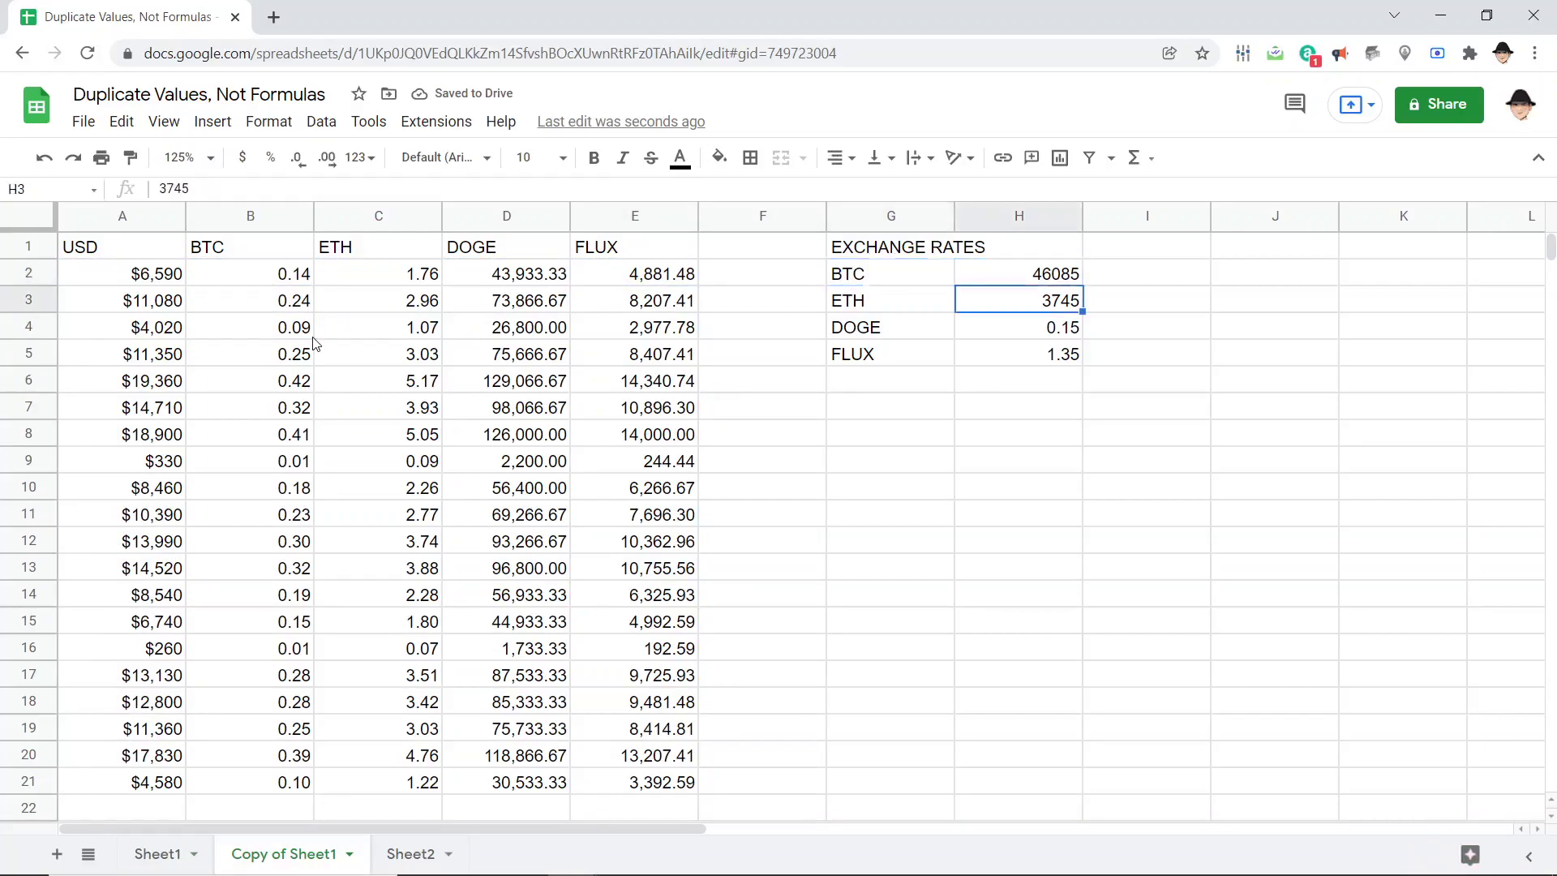
key("Up")
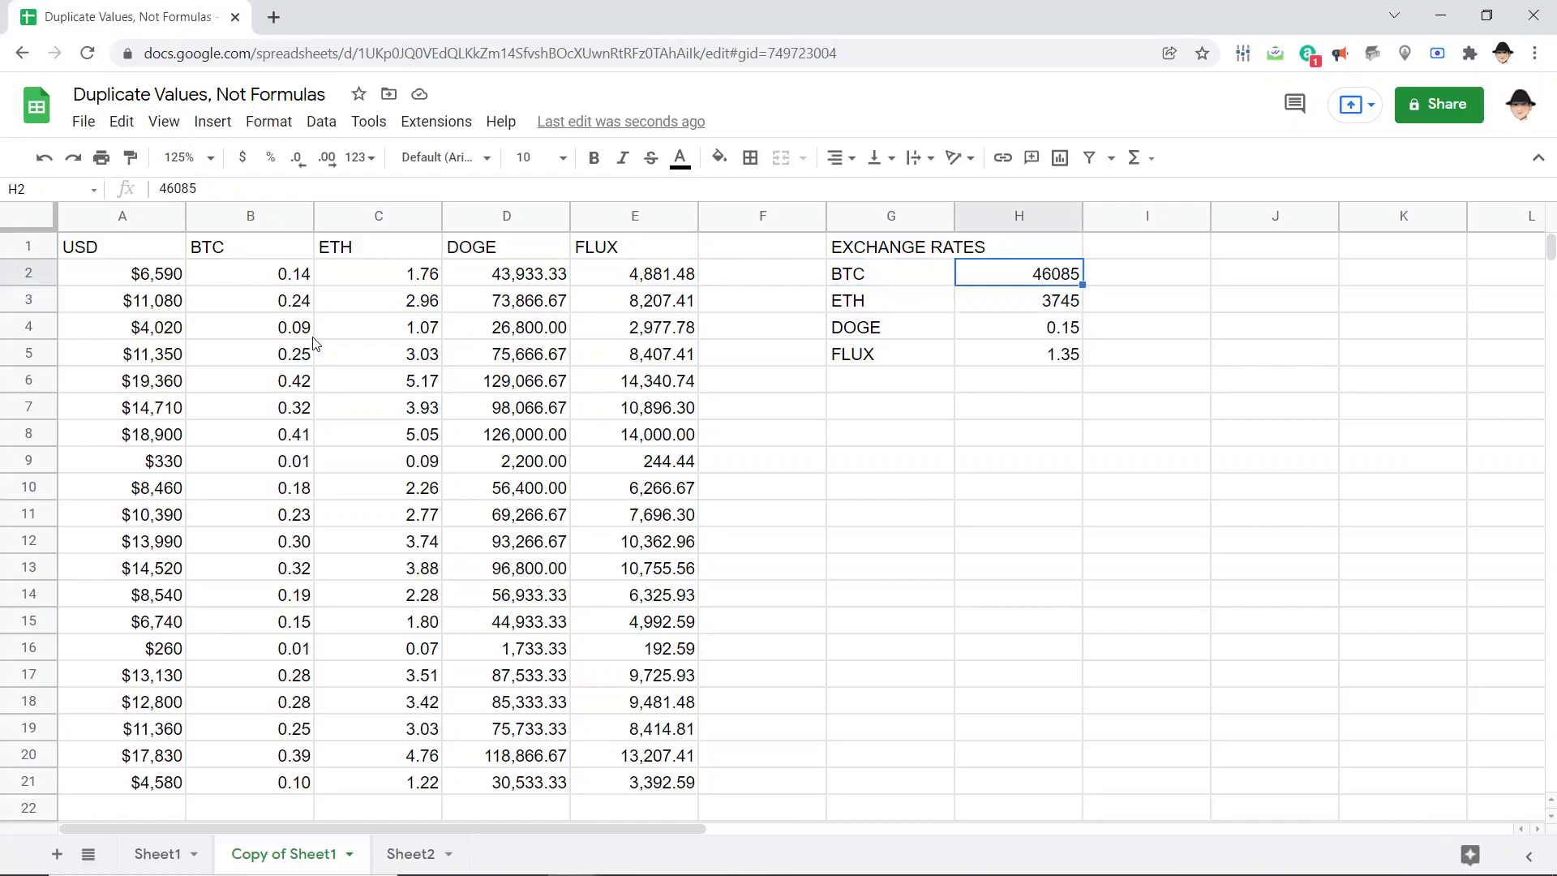
key("ctrl+shift+Down")
Review the copy's conversion formulas, then remove Copy of Sheet1 and return to A1.
key("ctrl+shift+Up")
key("ctrl+shift+Down")
key("ctrl+shift+Up")
key("Left")
key("Left")
key("Left")
key("Left")
key("Left")
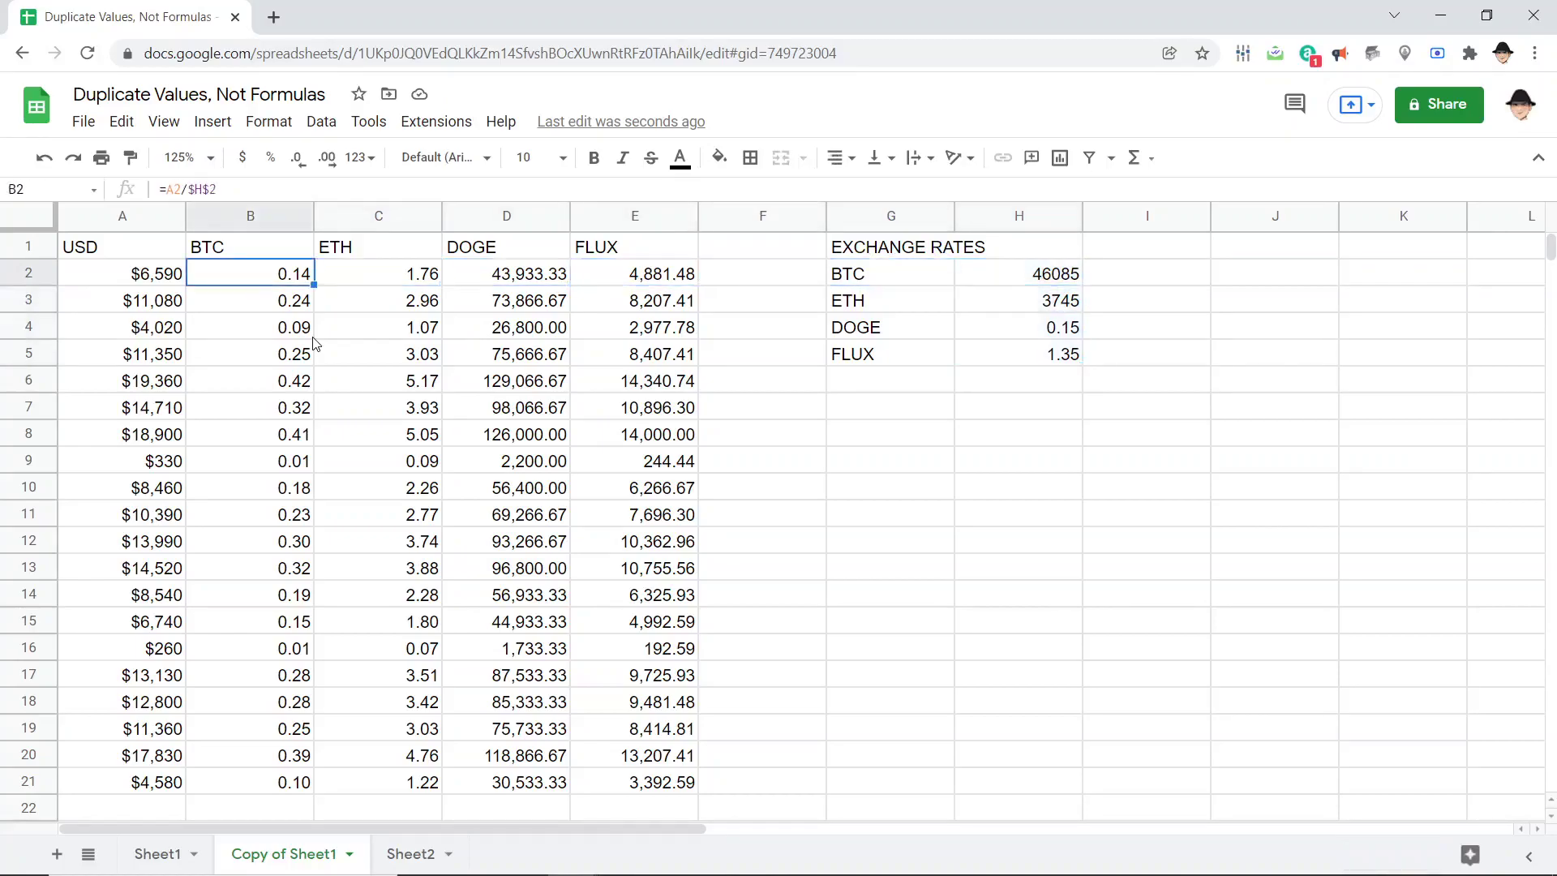
key("ctrl+shift+Down")
key("ctrl+shift+Right")
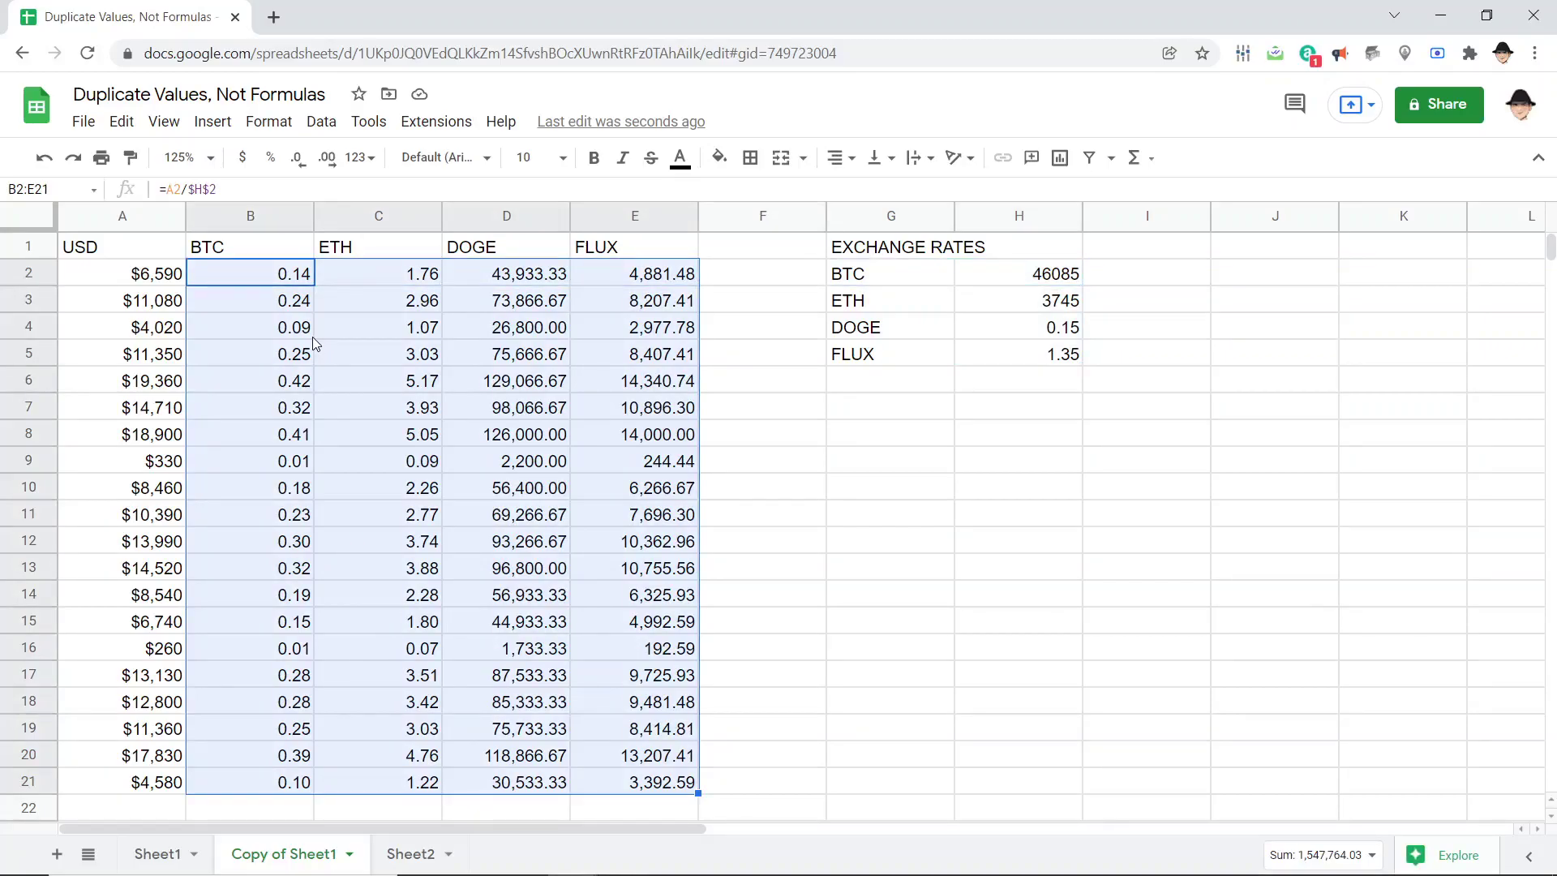
key("ctrl+z")
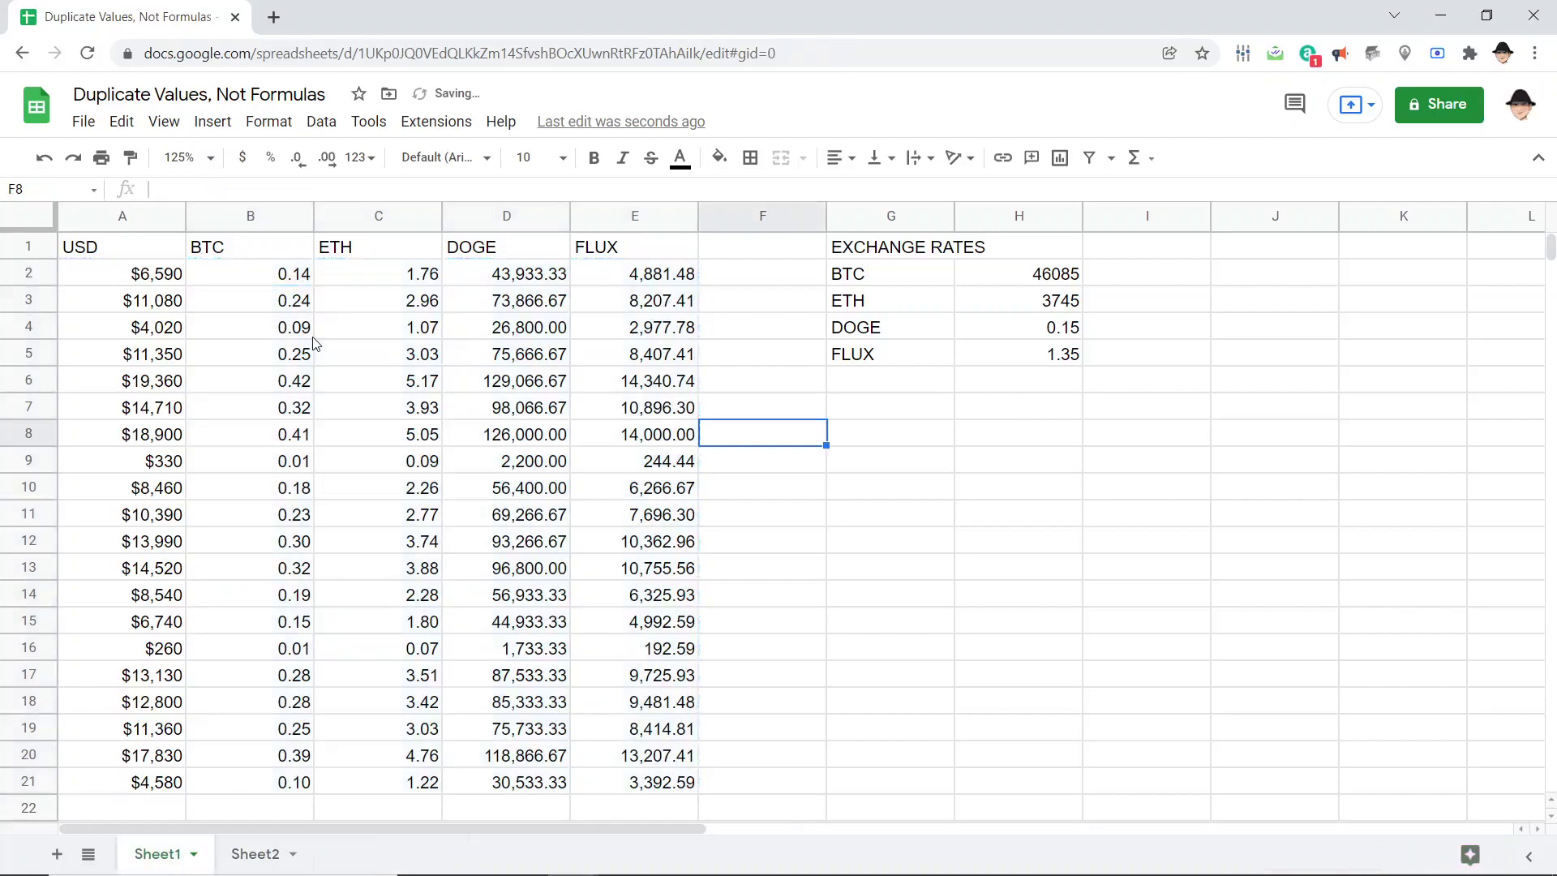
key("ctrl+Home")
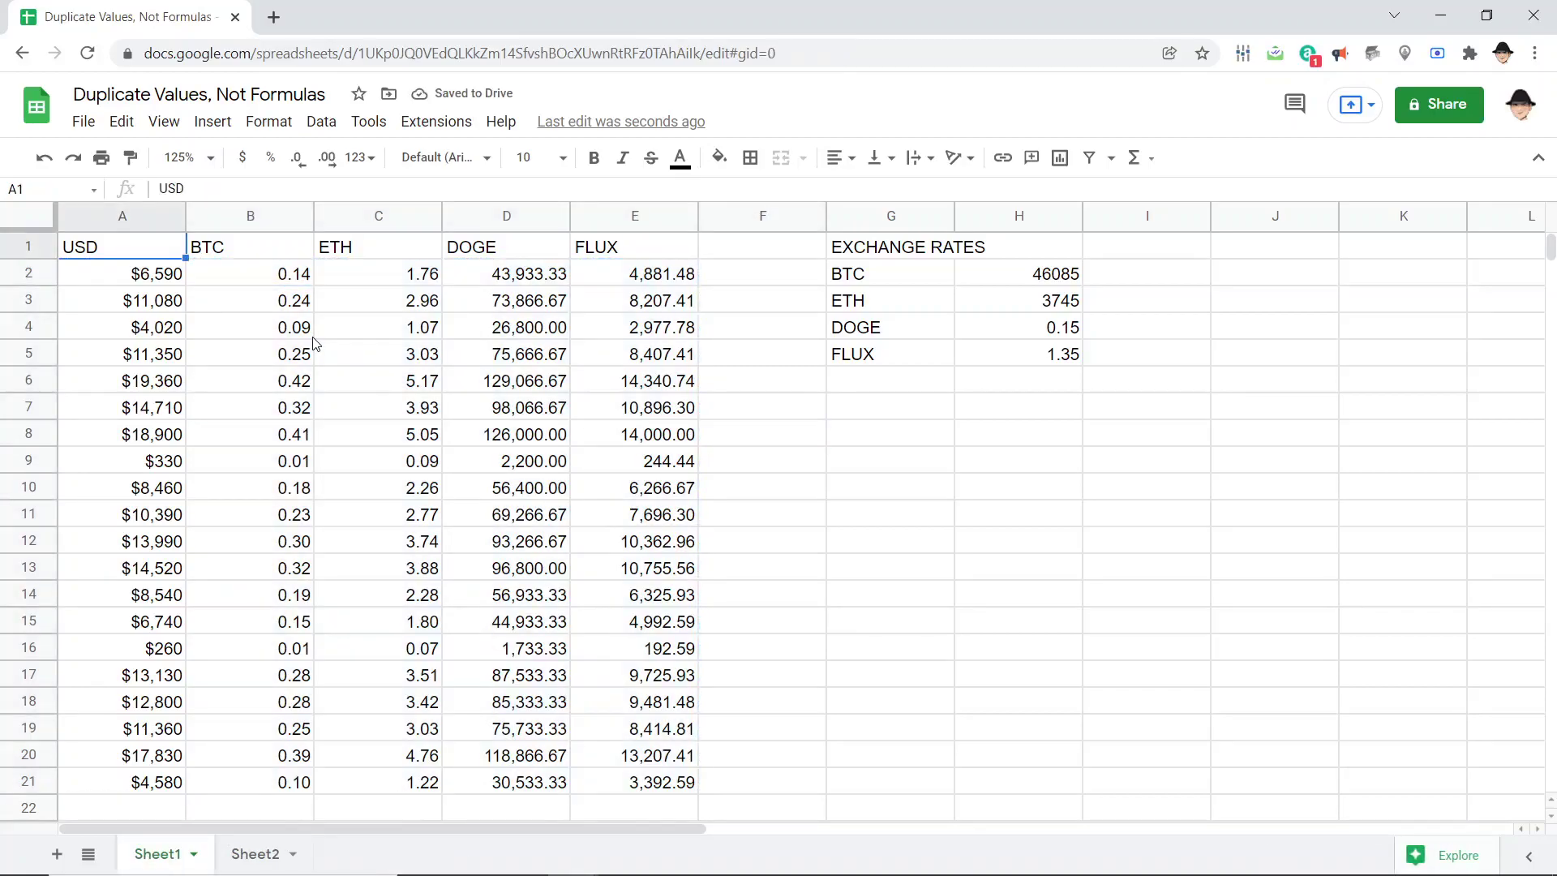
Open Apps Script, rename the function copyValues, and get the active spreadsheet with SpreadsheetApp.getActive().
left_click(435, 122)
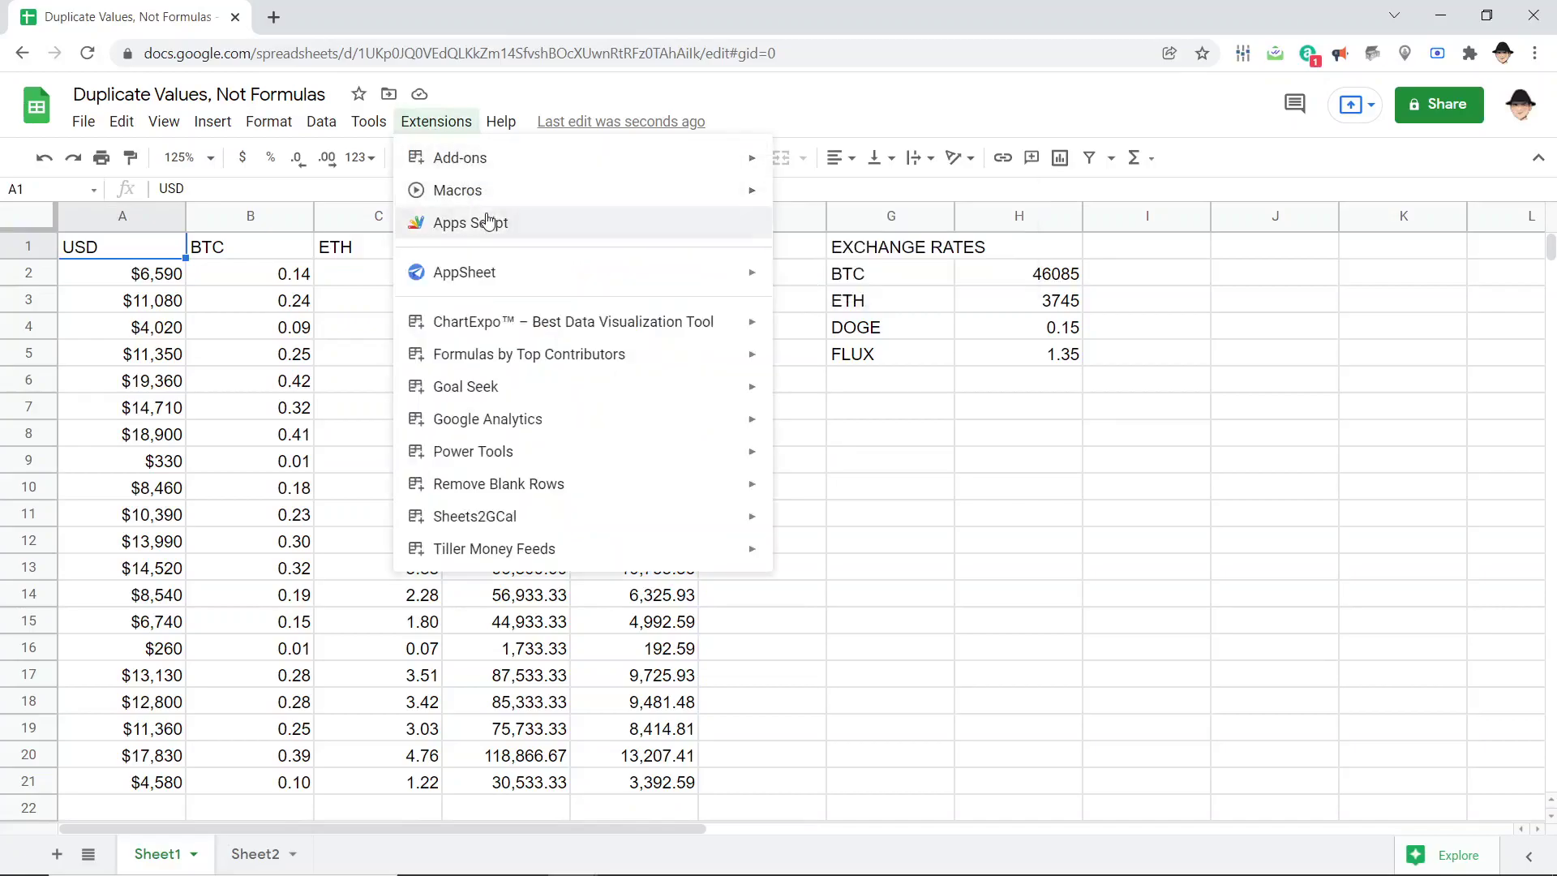
left_click(445, 219)
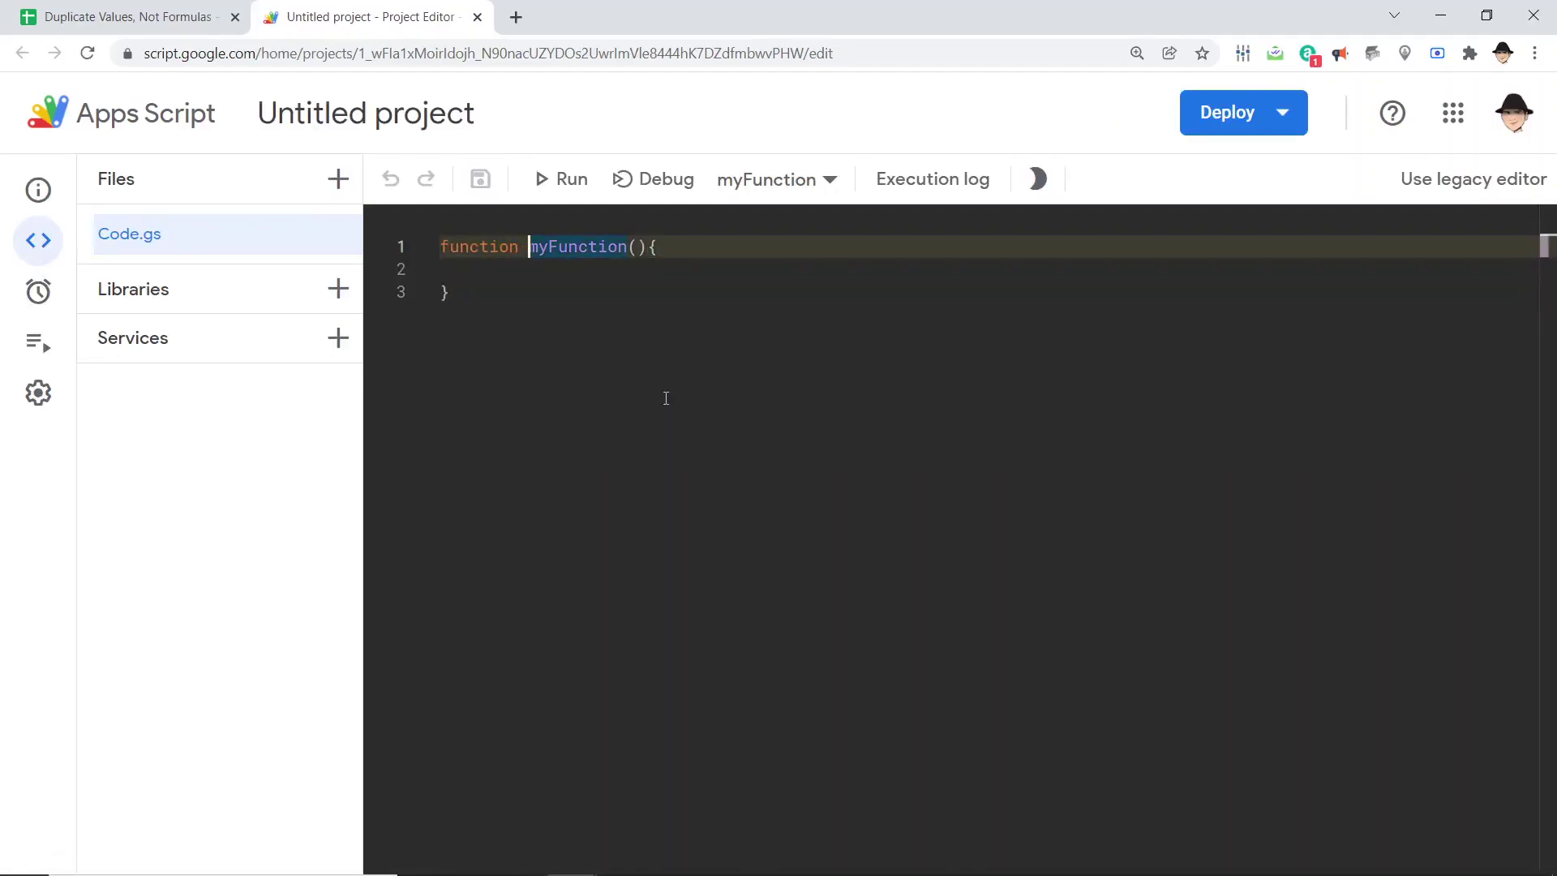
type("copyValue")
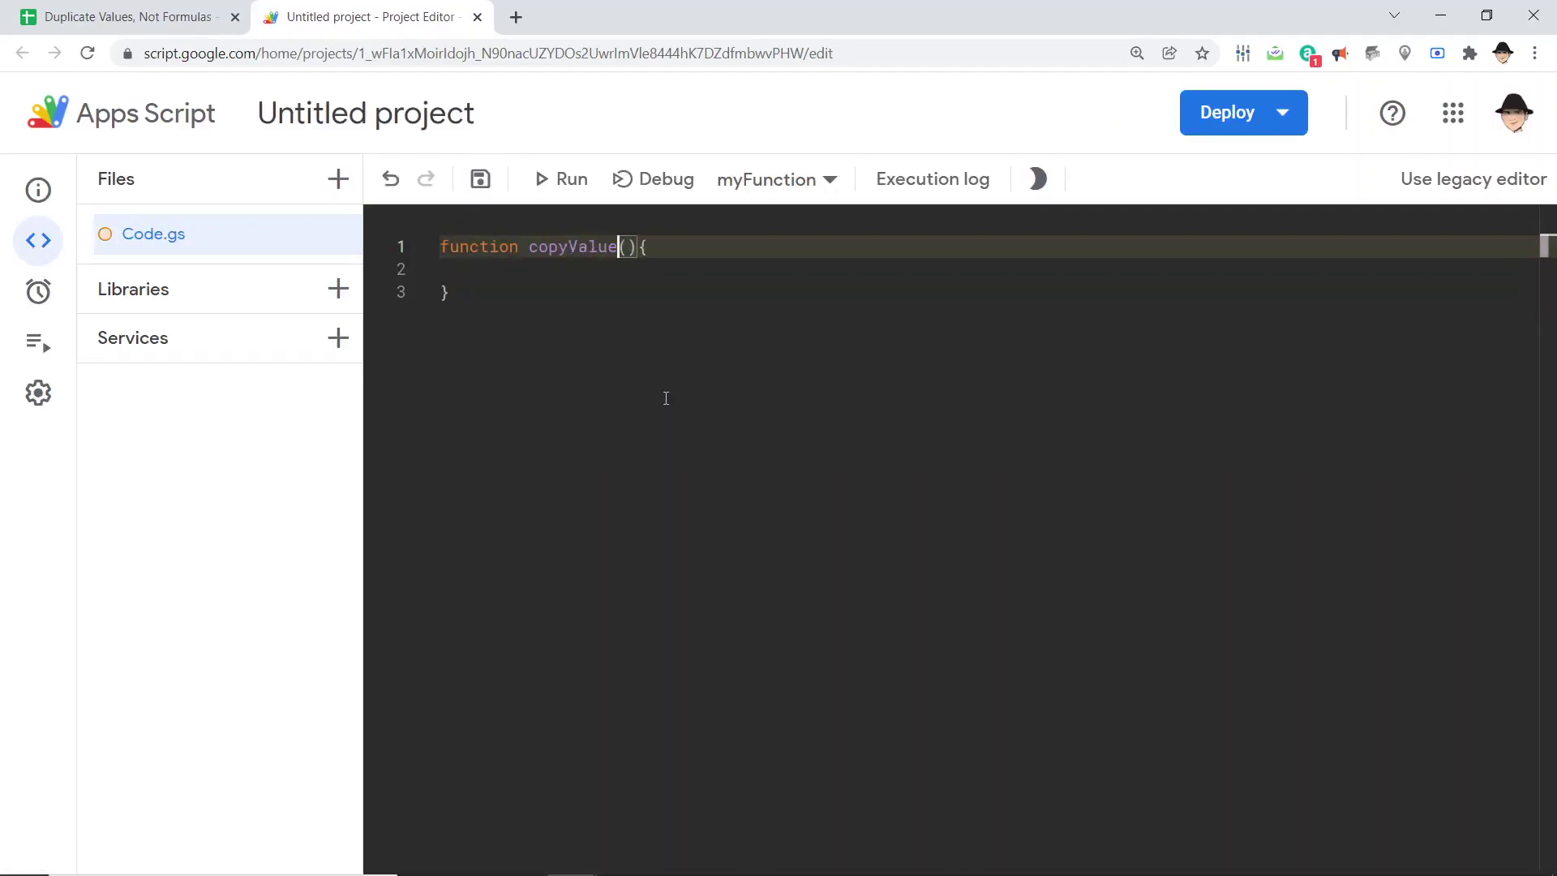
type("s")
key("Down")
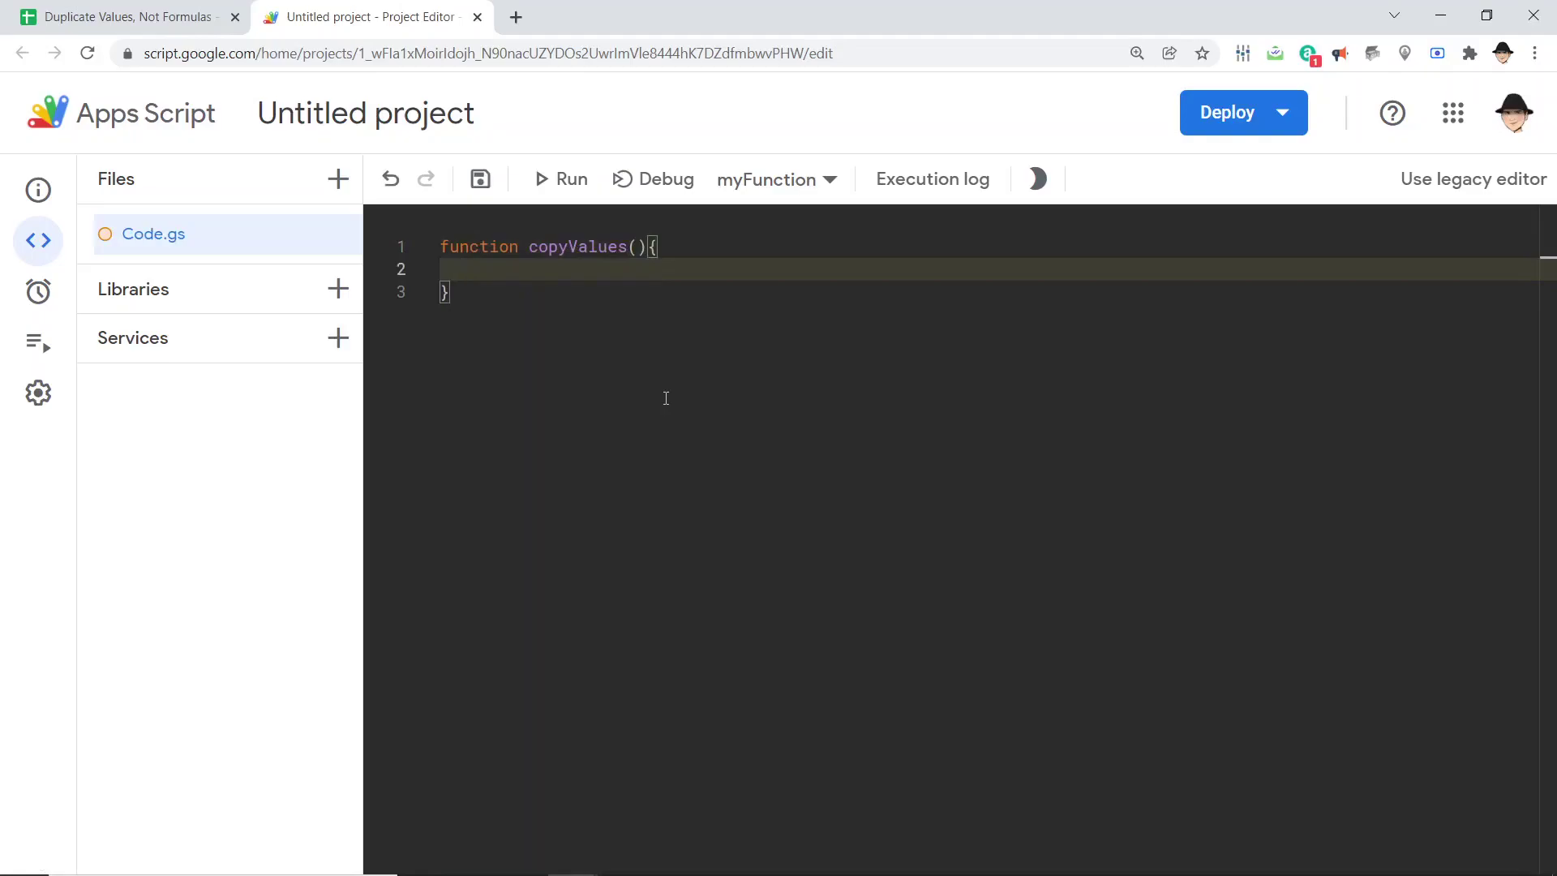
type("const s")
type("h = Spread")
key("Return")
type(".ge")
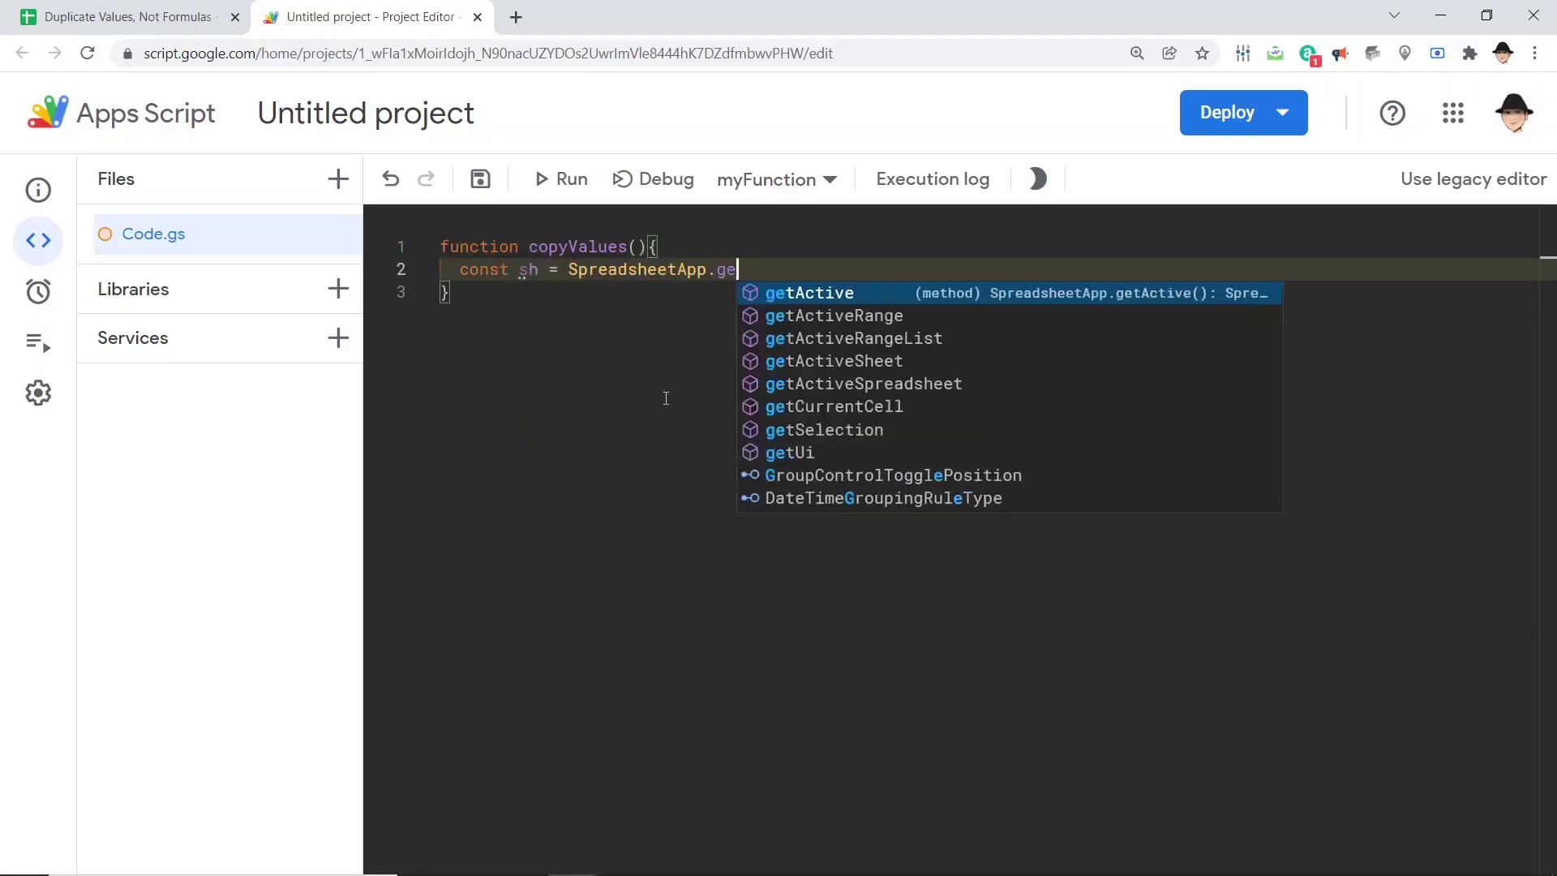
key("Return")
type("();")
key("Return")
type("cons")
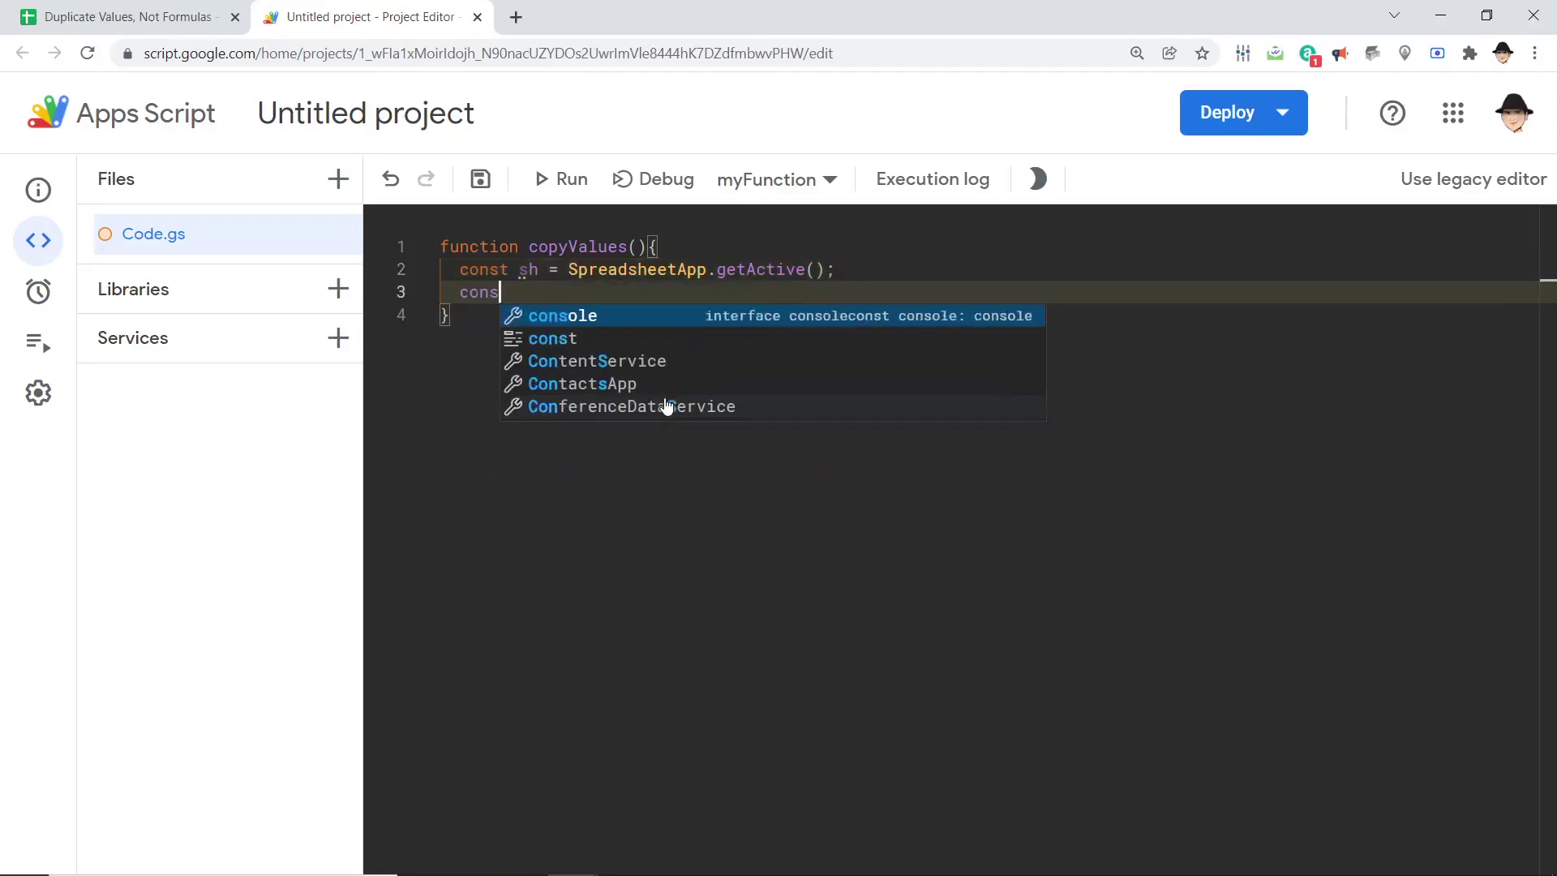
type("t ss = sh.getShe")
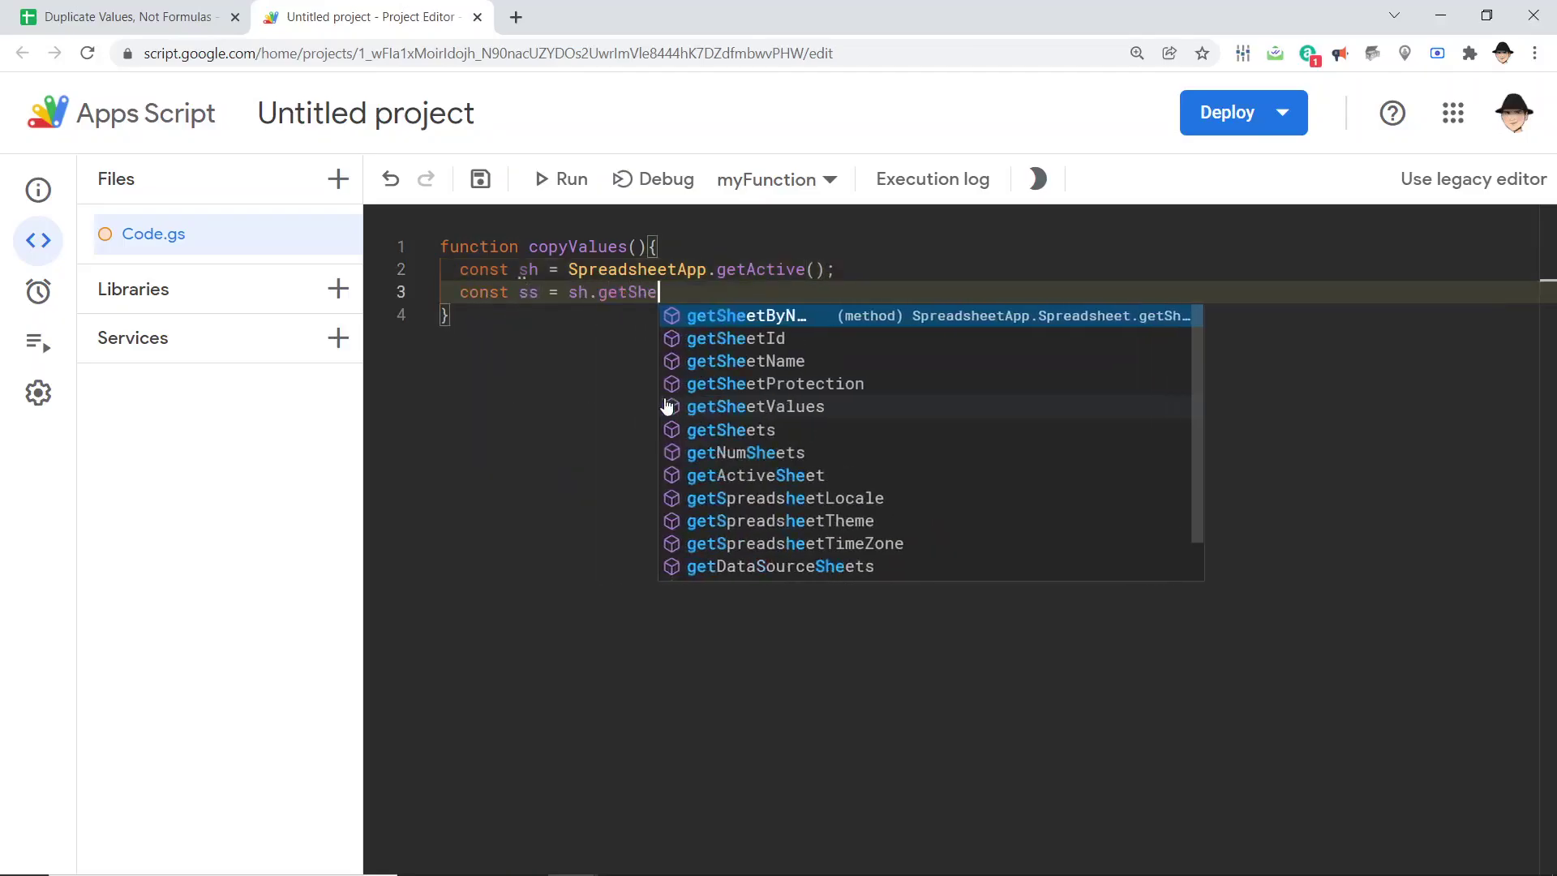
type("ets")
Declare the first sheet with getSheets and begin the outSheet getSheetByName lookup.
key("Return")
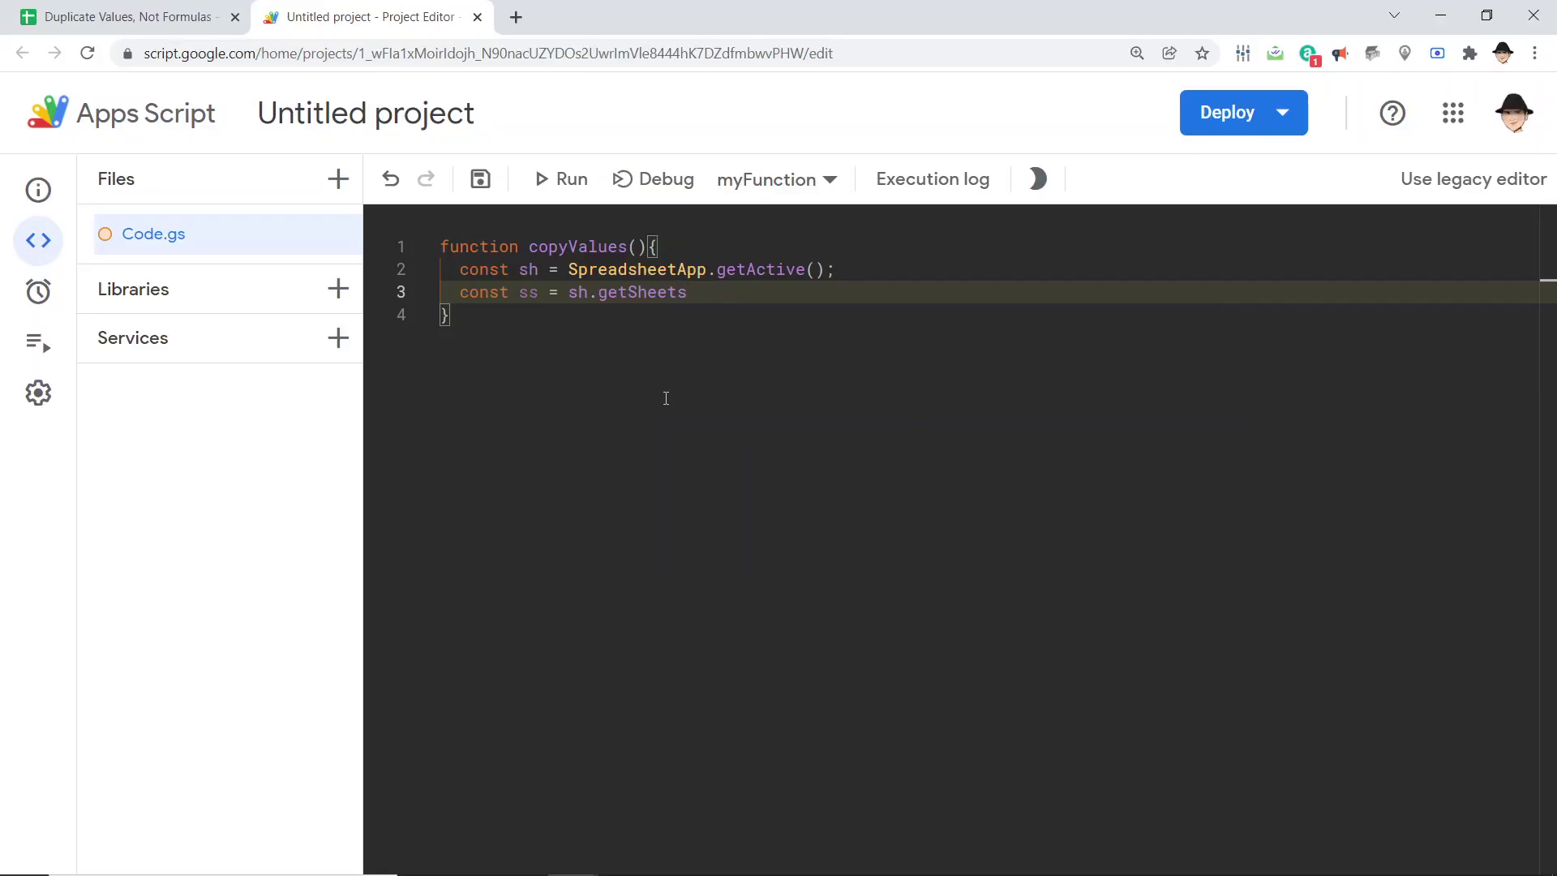
type("()[0];")
key("ctrl+1")
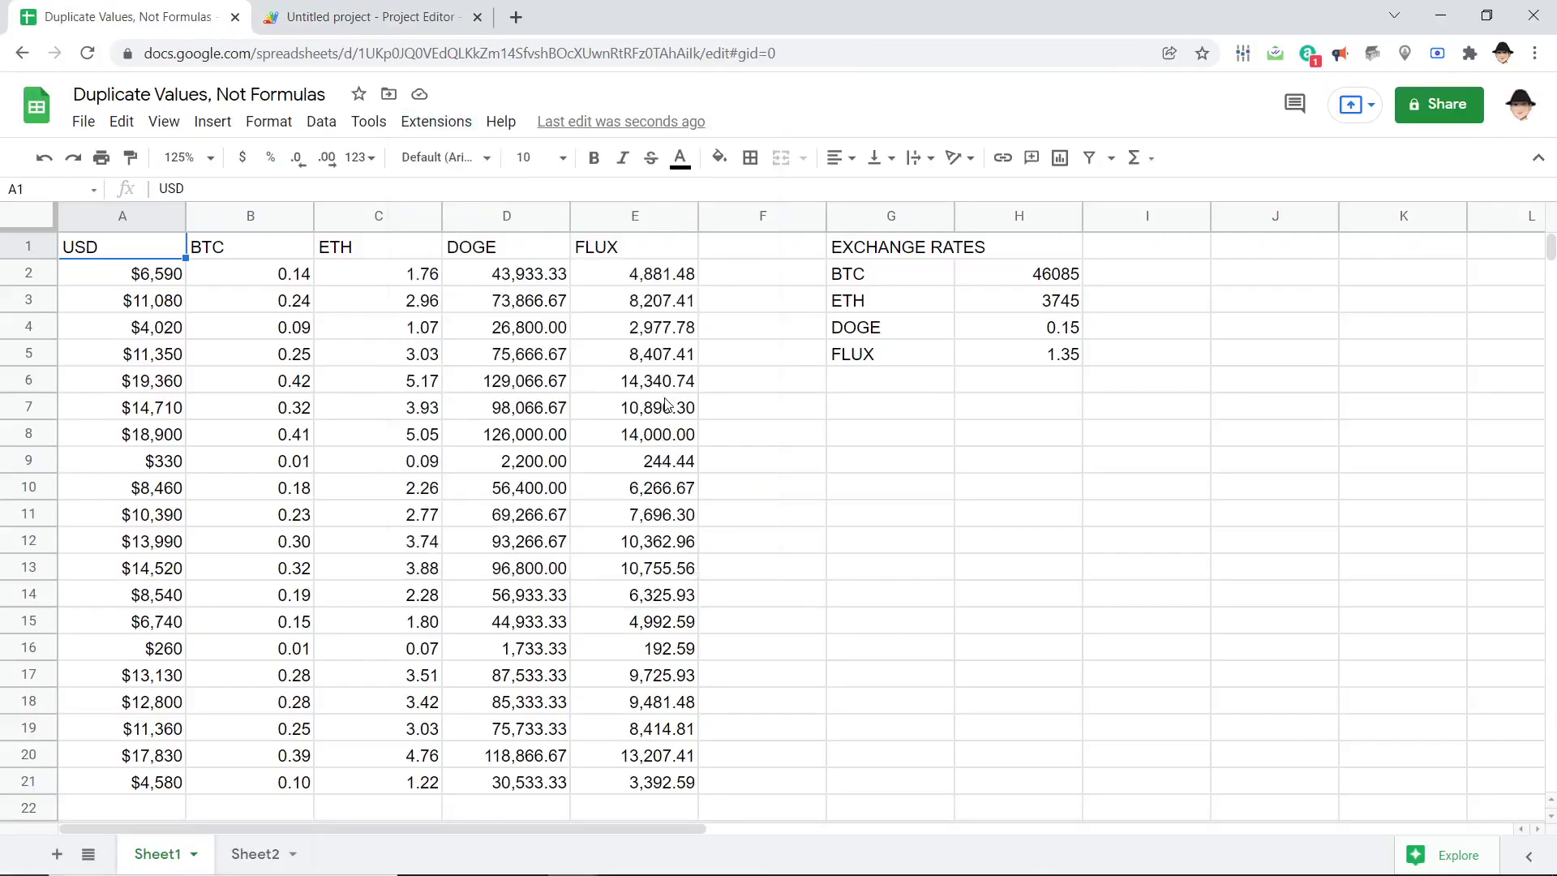
key("ctrl+shift+Page_Down")
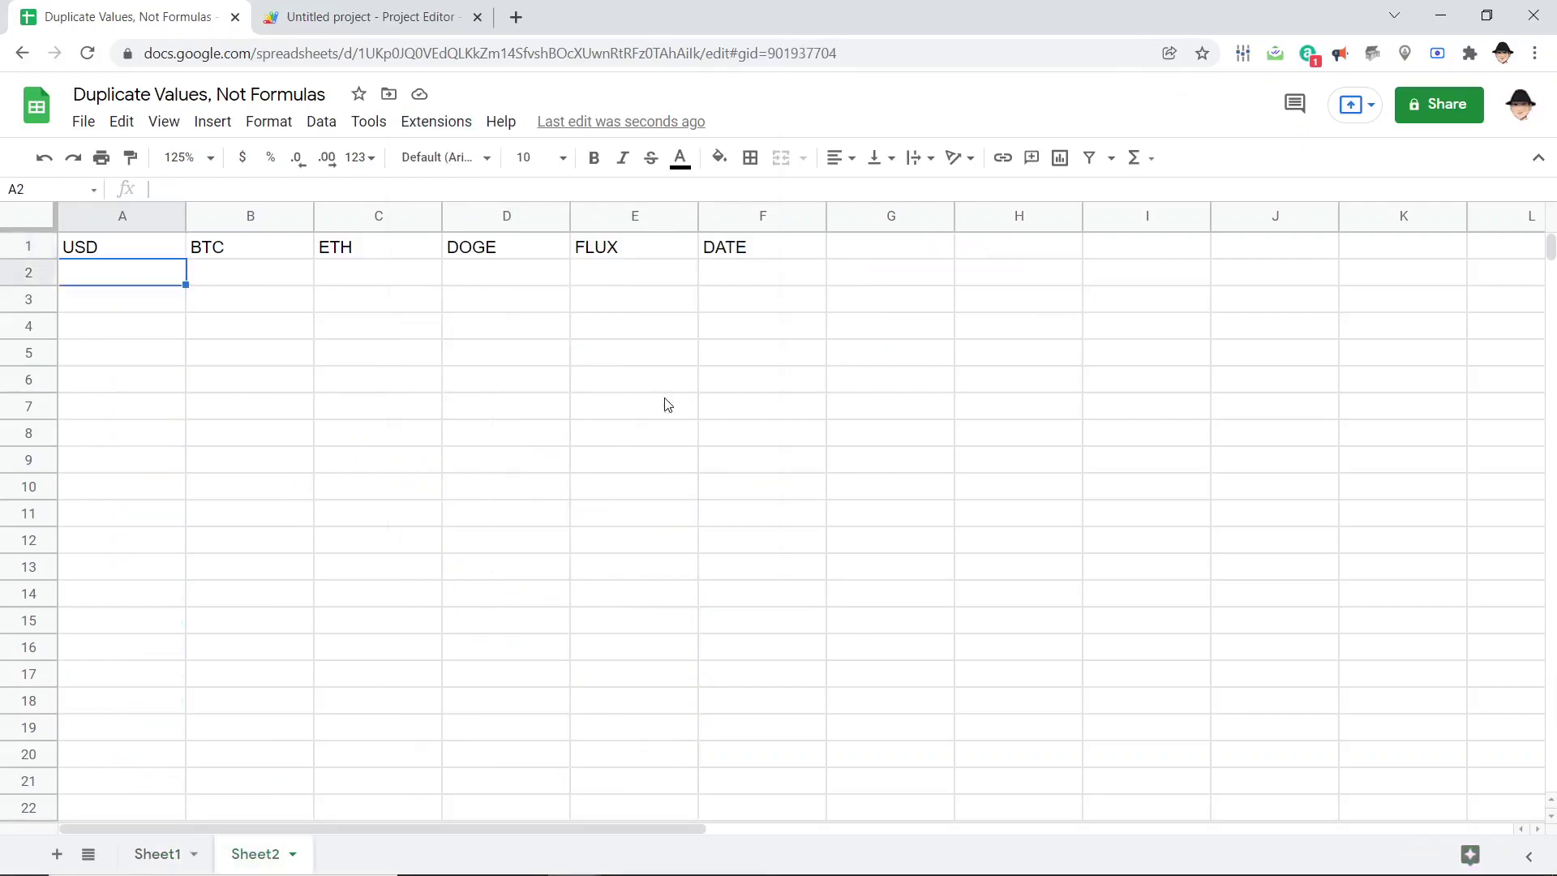
key("ctrl+2")
type("const outShe")
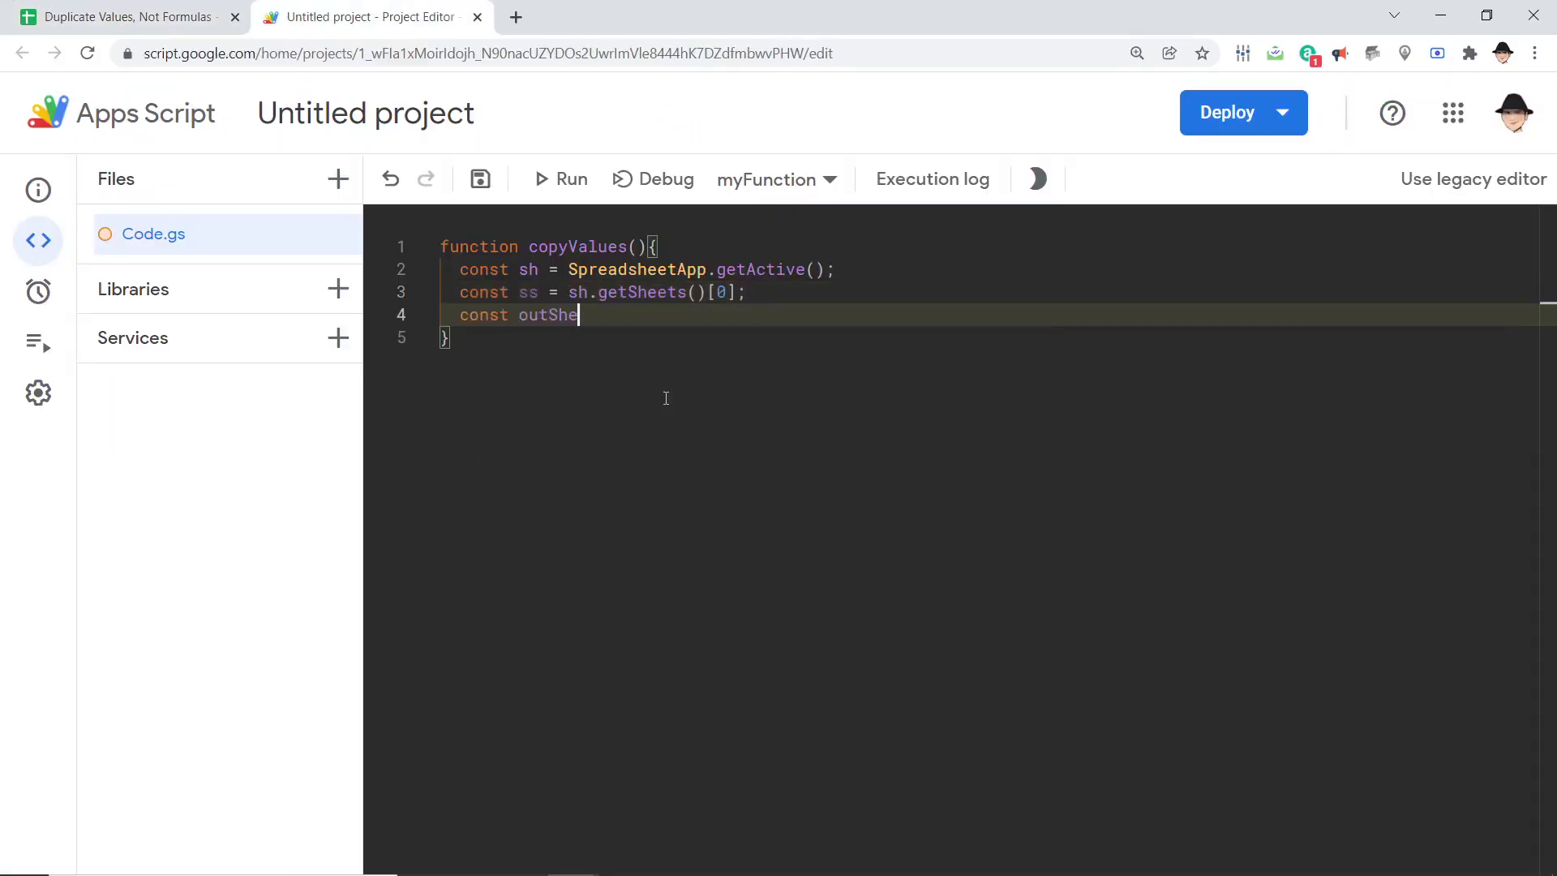
type("et = sh.")
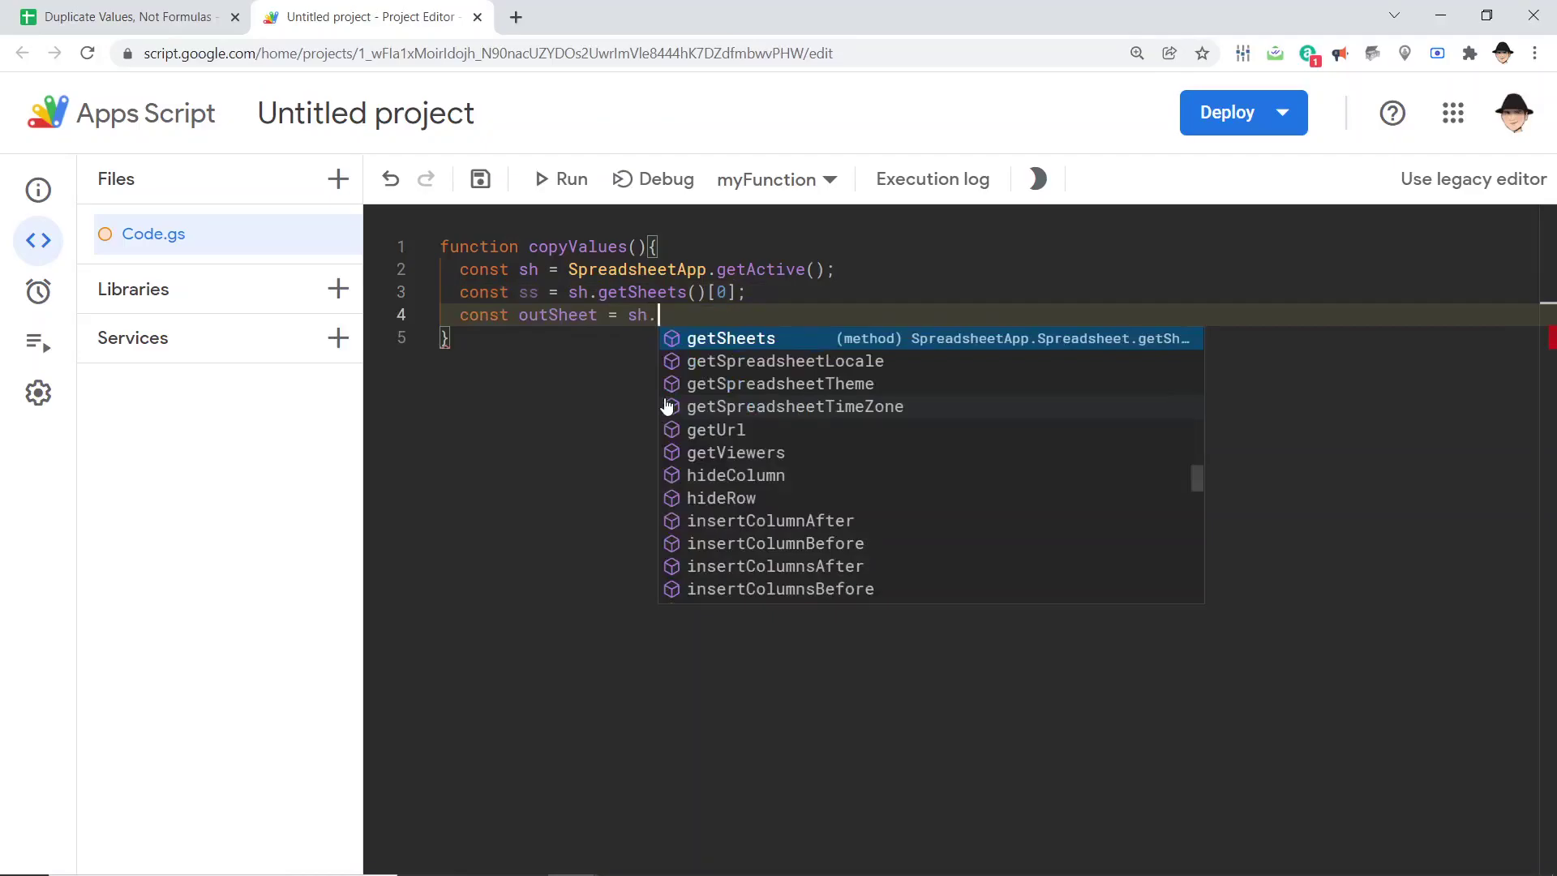
type("getSh")
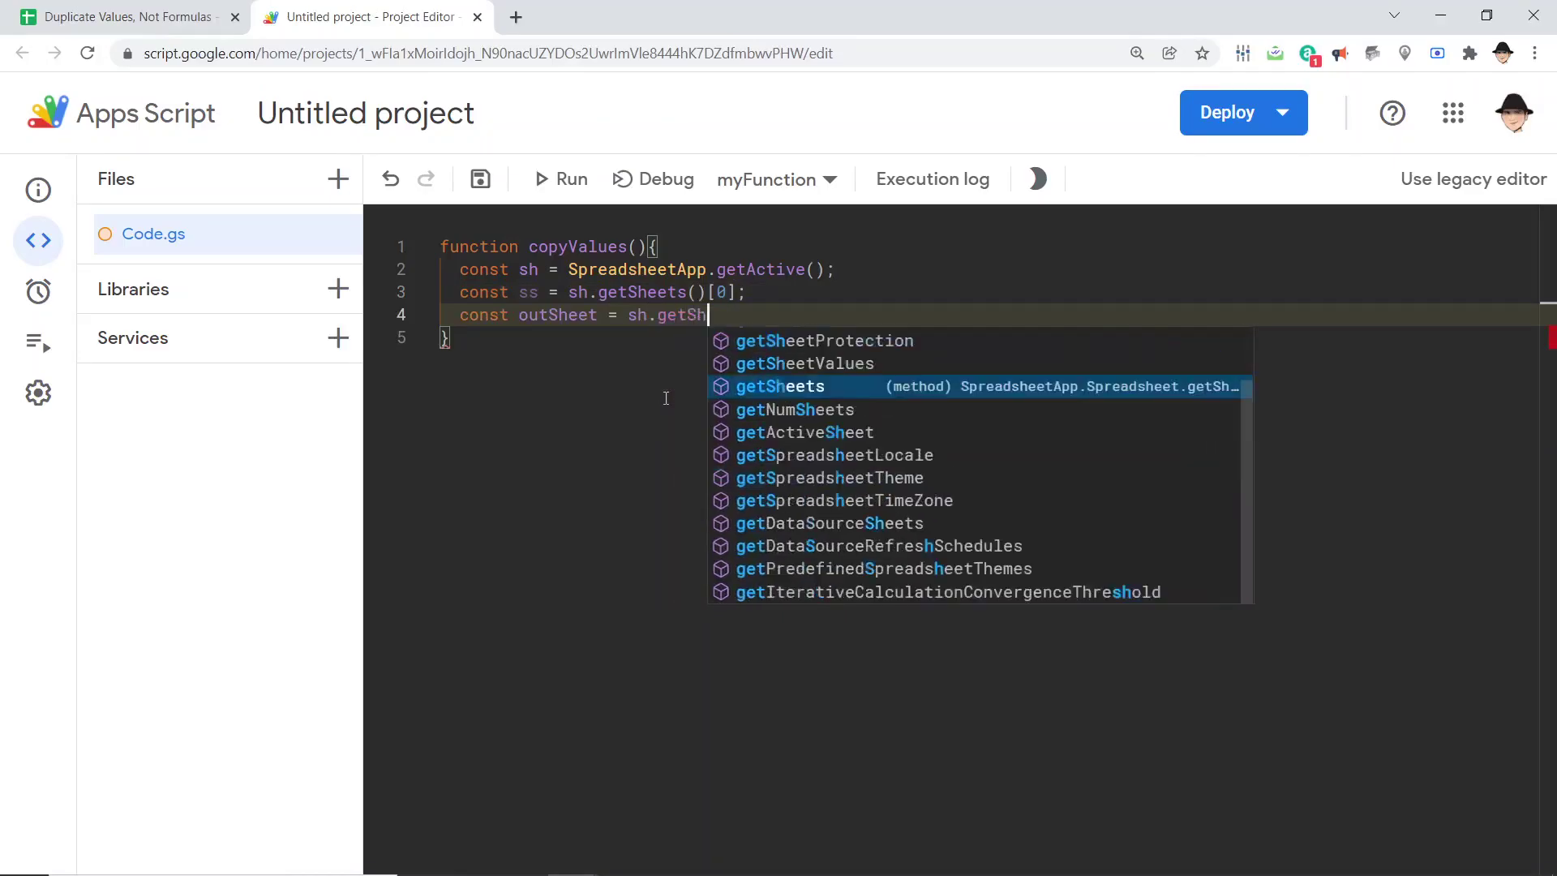
type("ee")
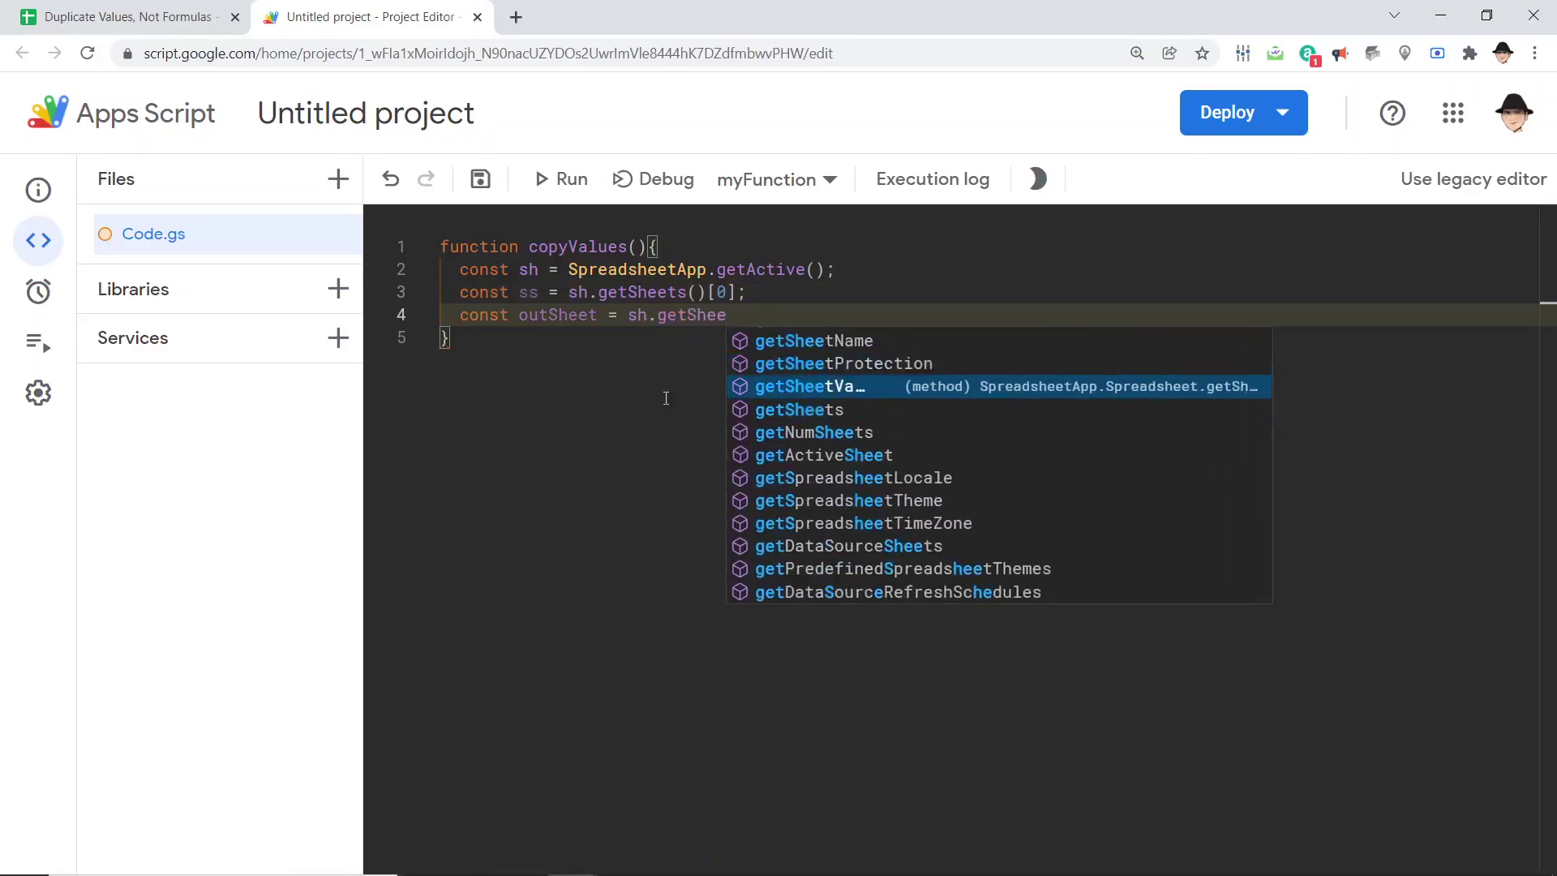
type("tBy")
key("Return")
type("(")
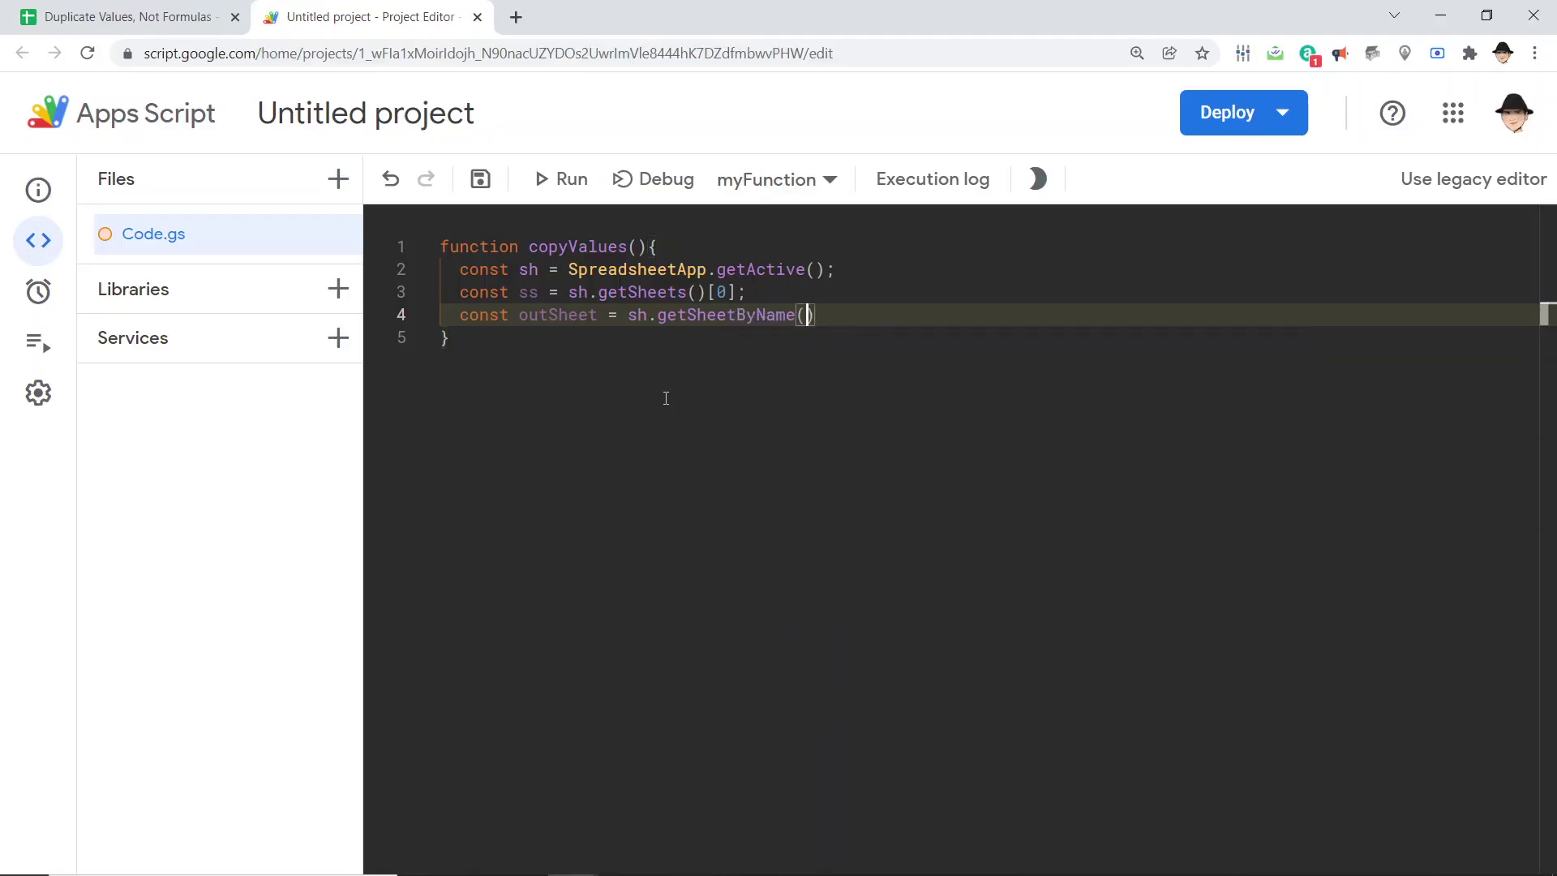
type("\"Sheet2")
Rename Sheet2 to Archive, look up 'Archive' in getSheetByName, and save the project.
key("ctrl+Tab")
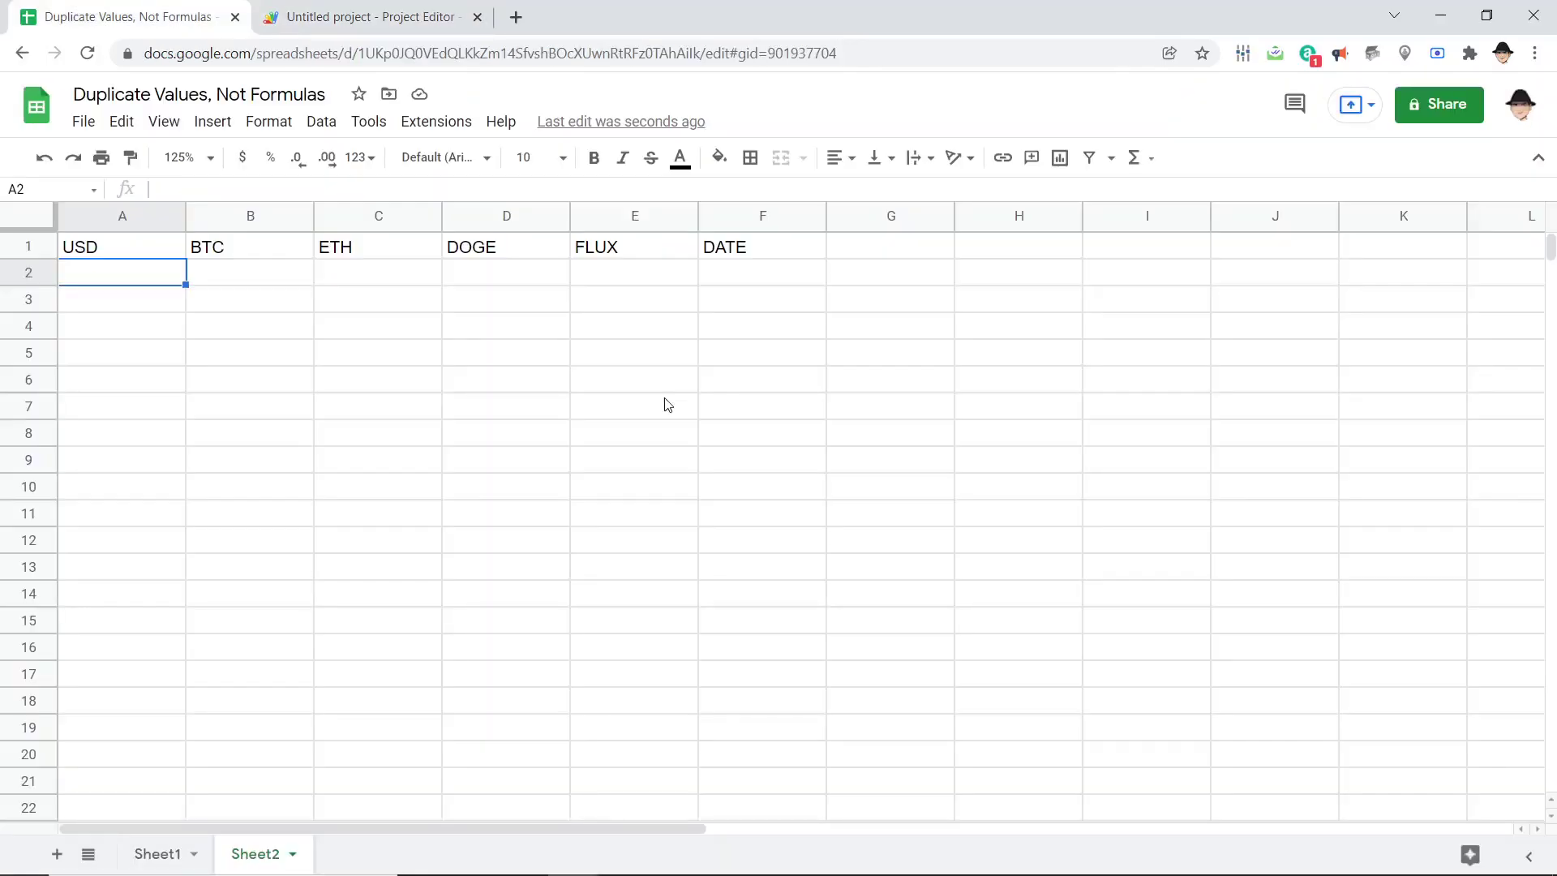
double_click(269, 856)
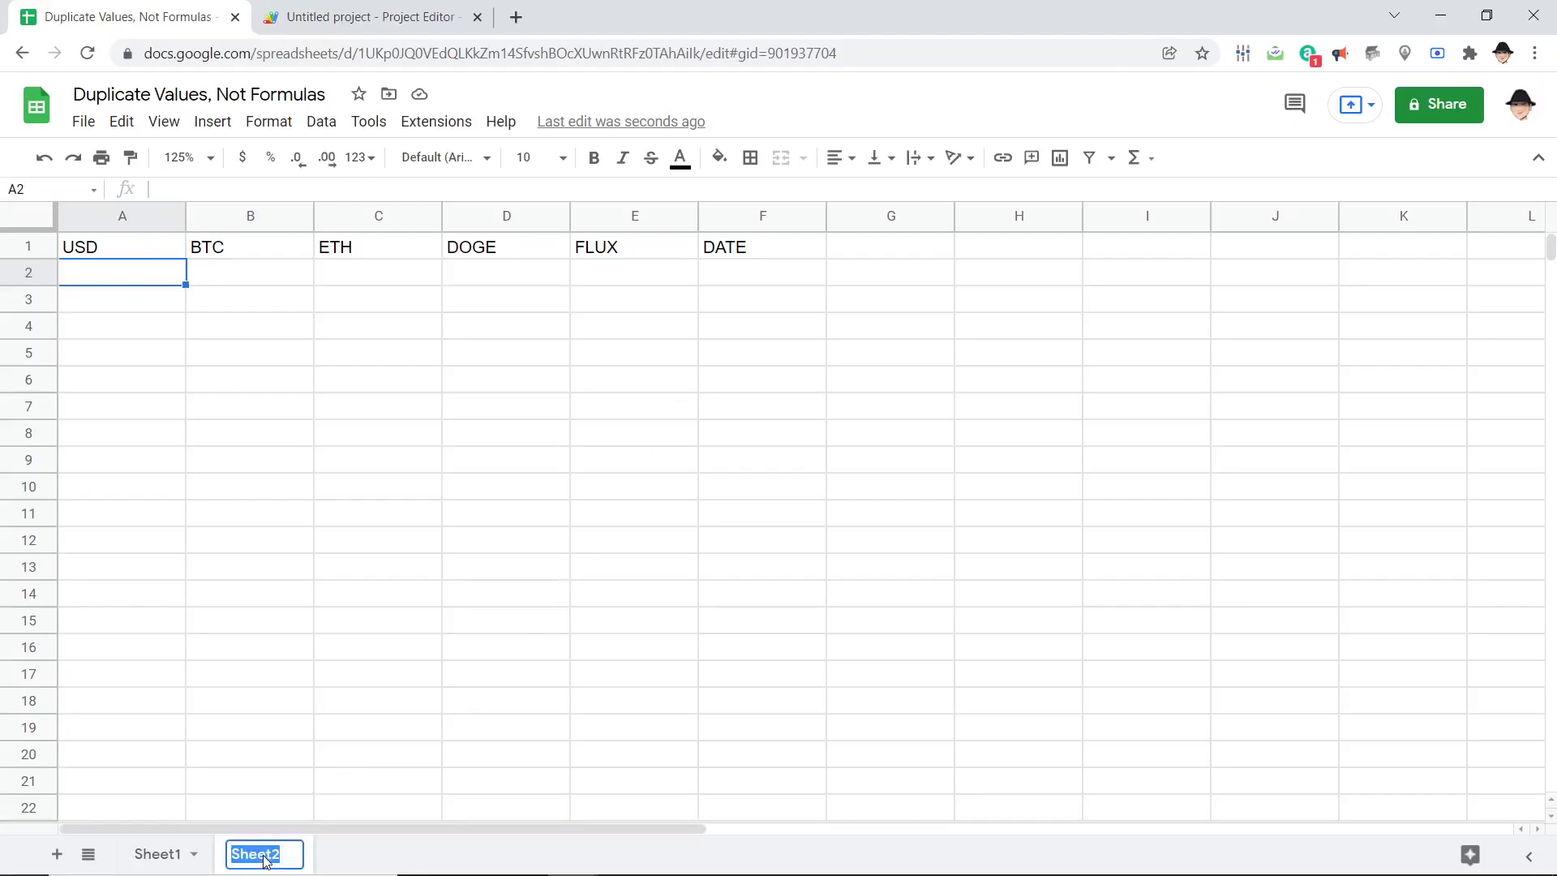
type("Archive")
key("Return")
key("ctrl+Tab")
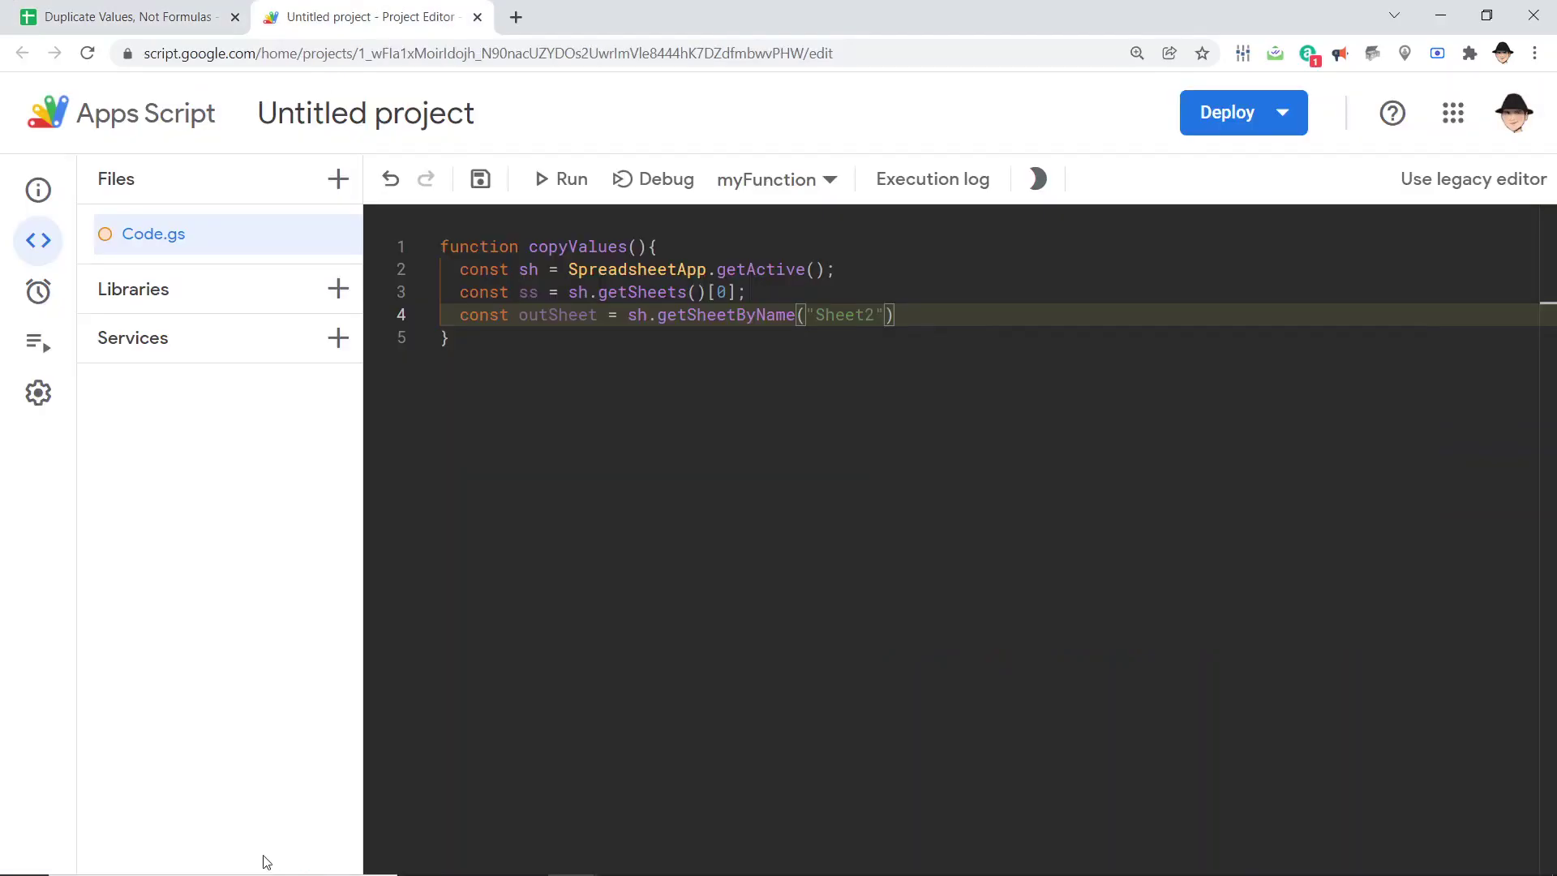
key("ctrl+shift+Left")
type("Archive")
key("ctrl+s")
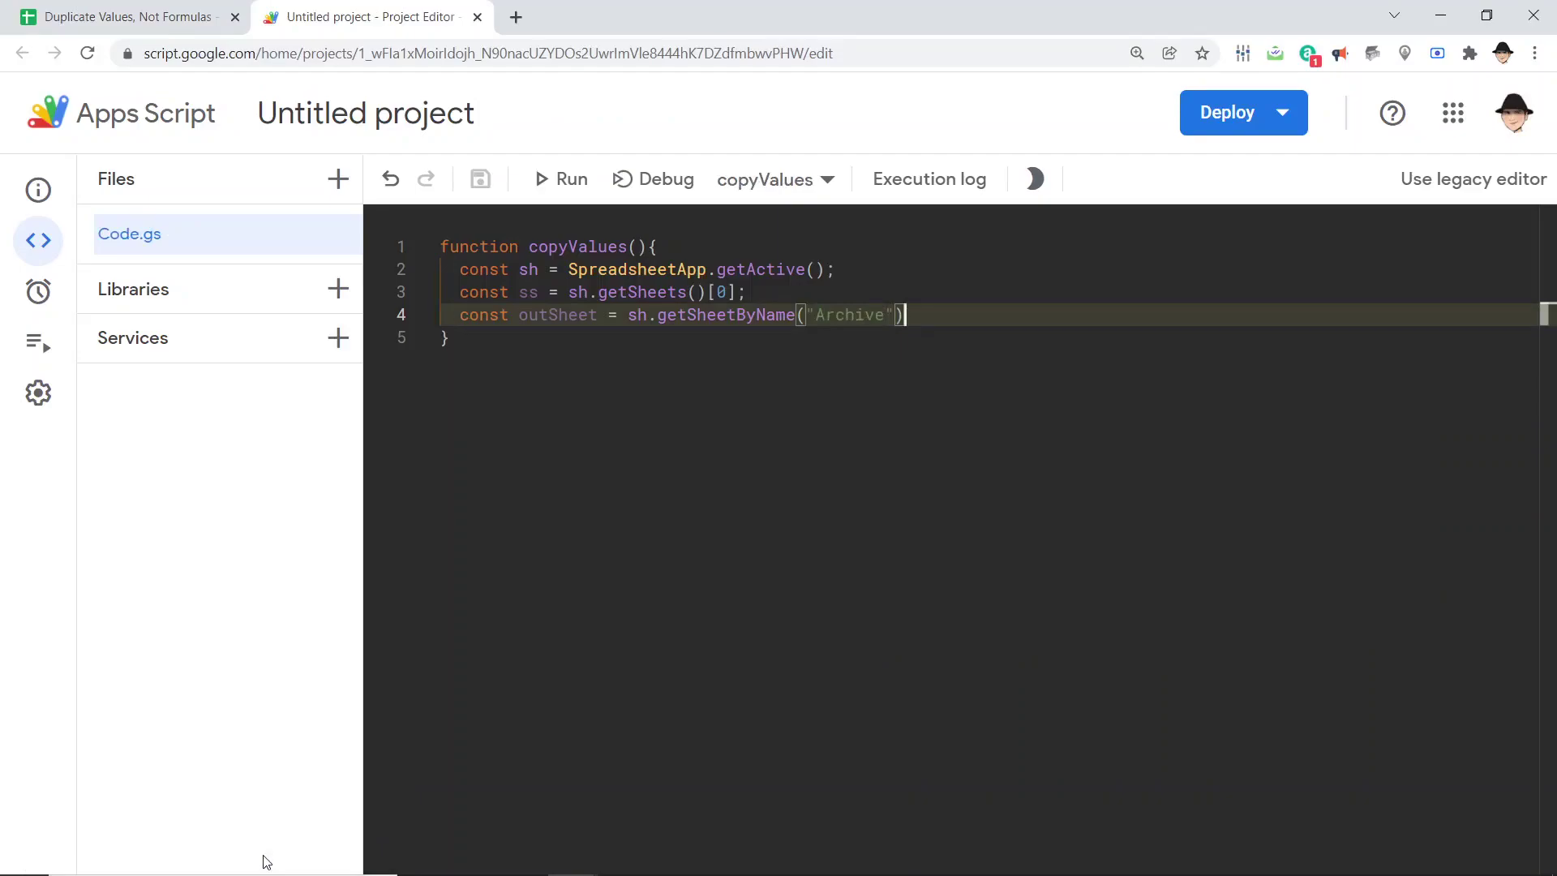
Compare Sheet1's source range A2:E21 with the Archive data area below its headers.
key("ctrl+1")
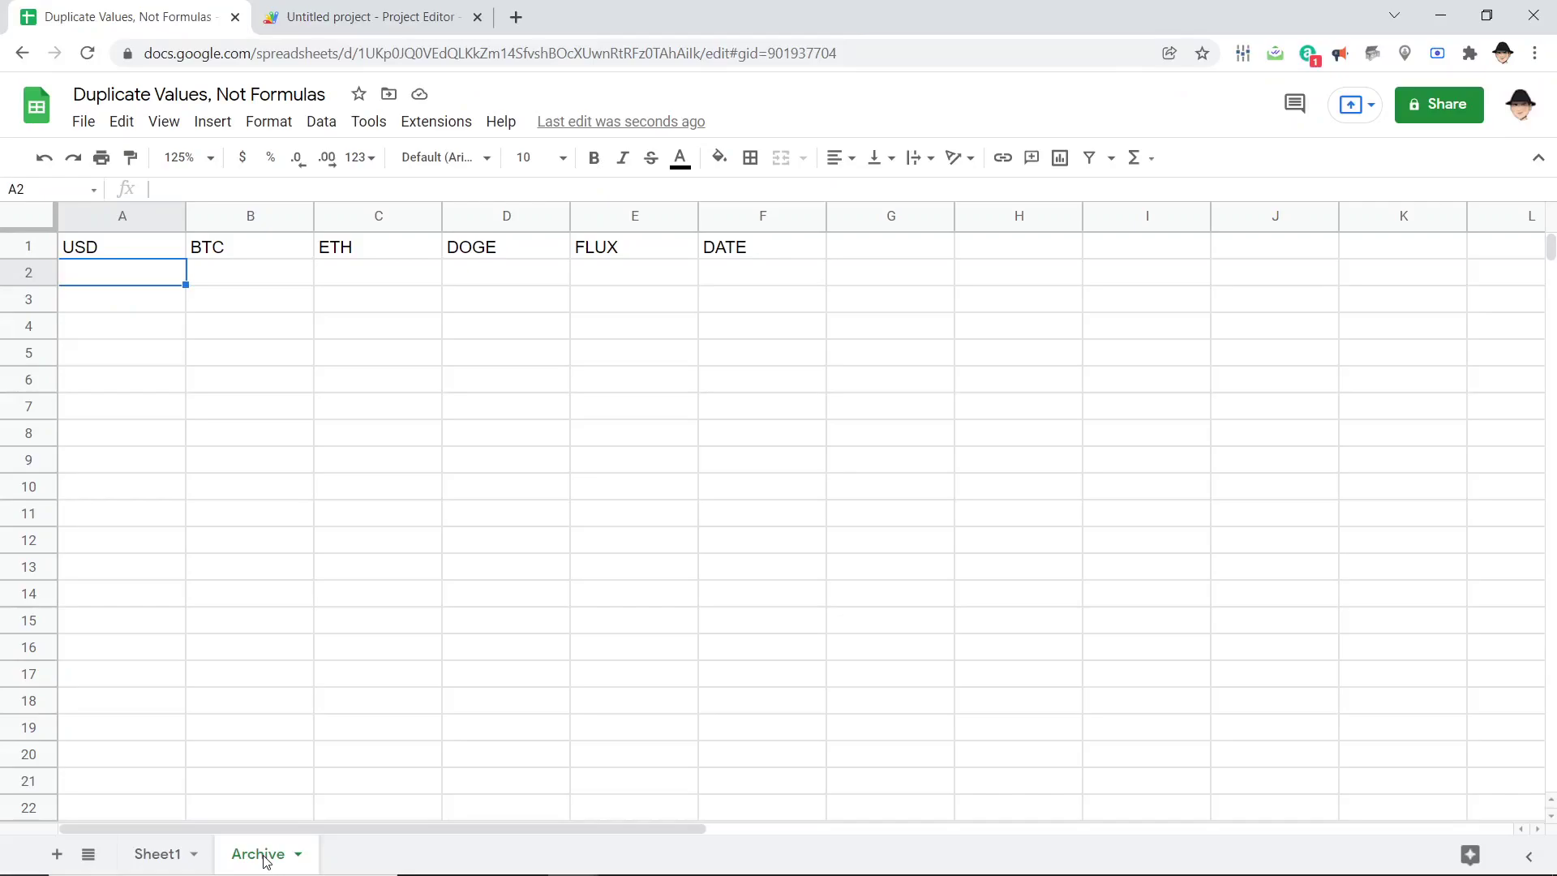
key("Up")
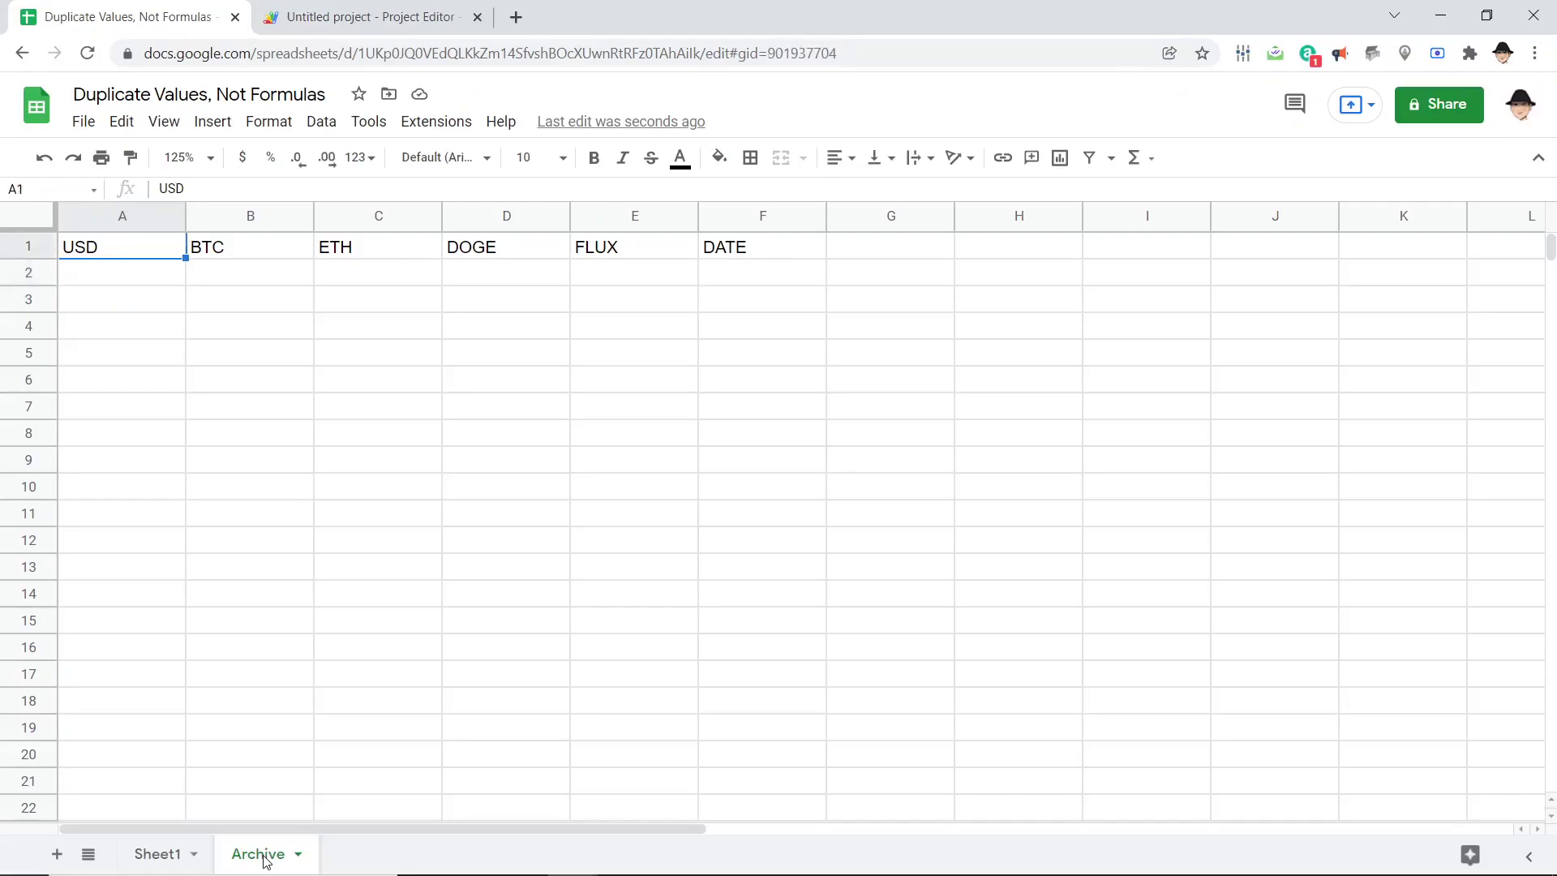
key("ctrl+shift+Page_Up")
key("Down")
key("ctrl+shift+Down")
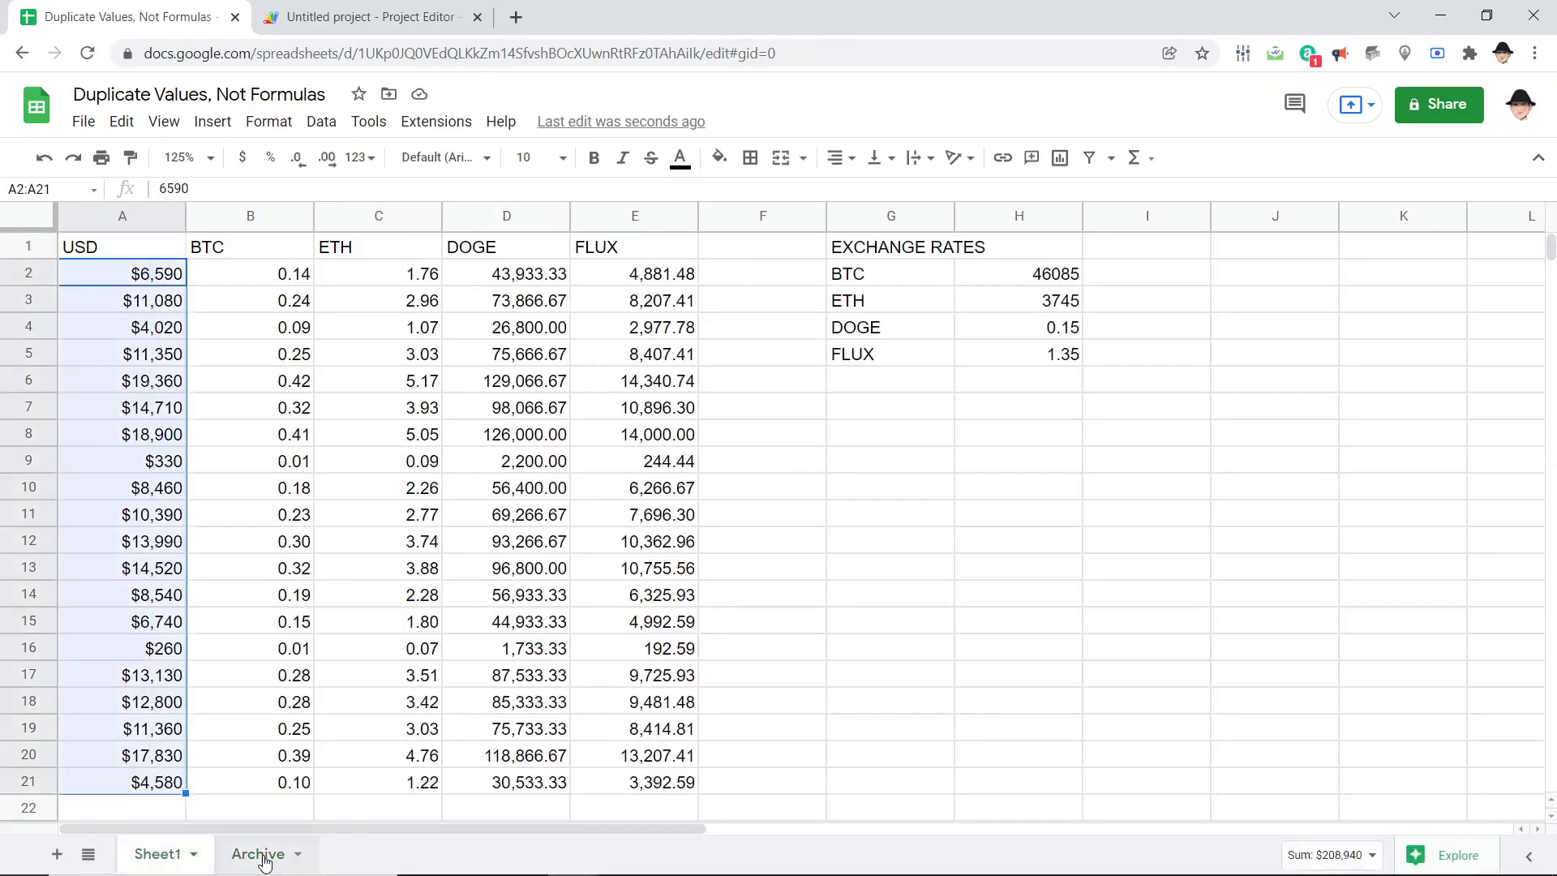
key("ctrl+shift+Right")
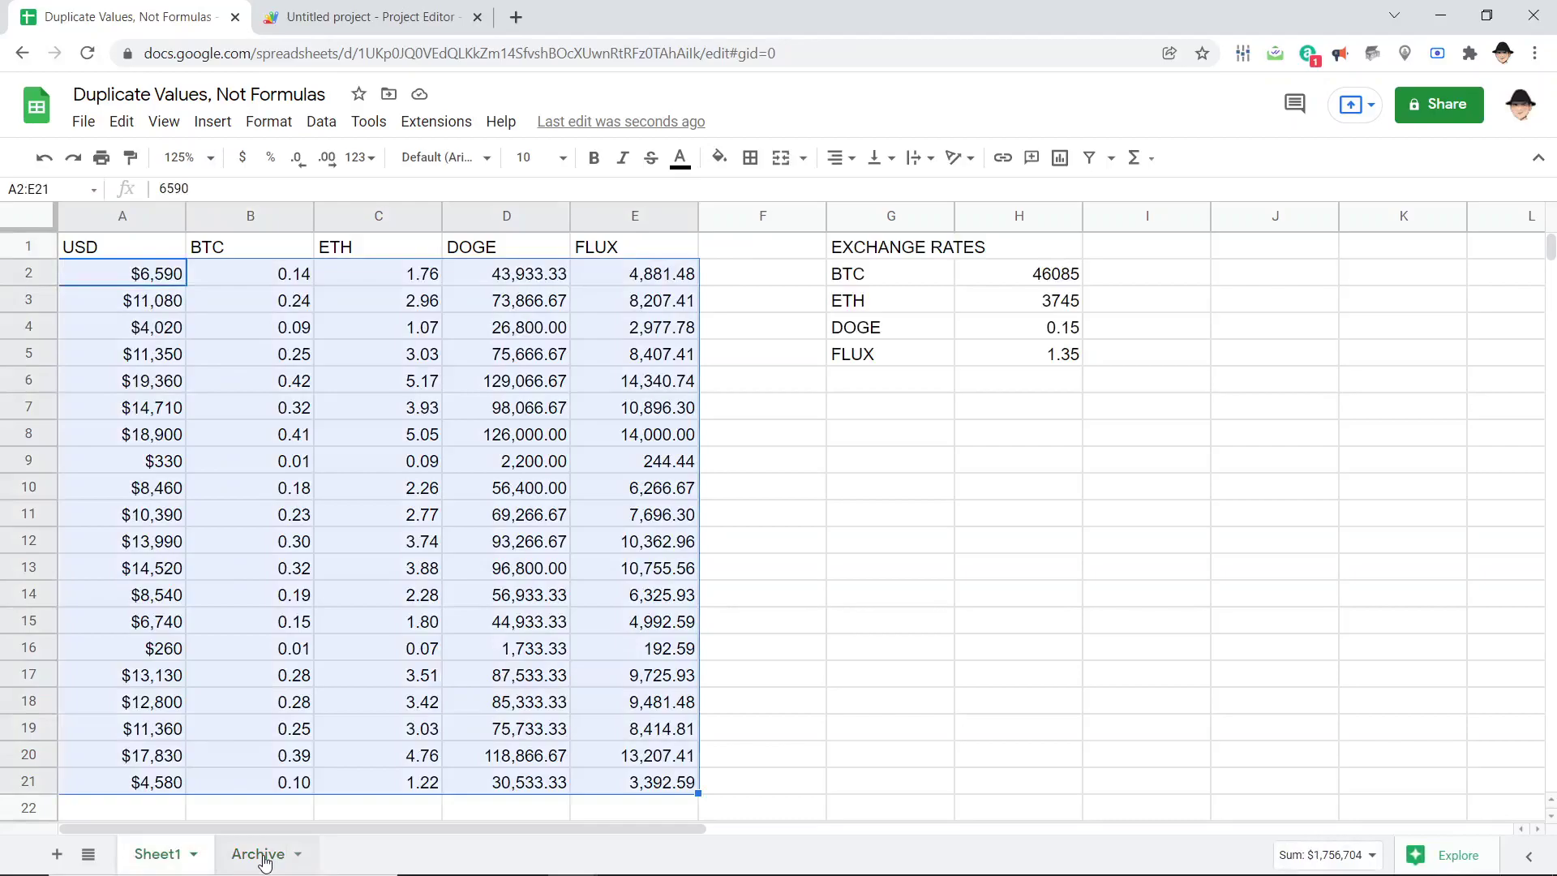
left_click(258, 854)
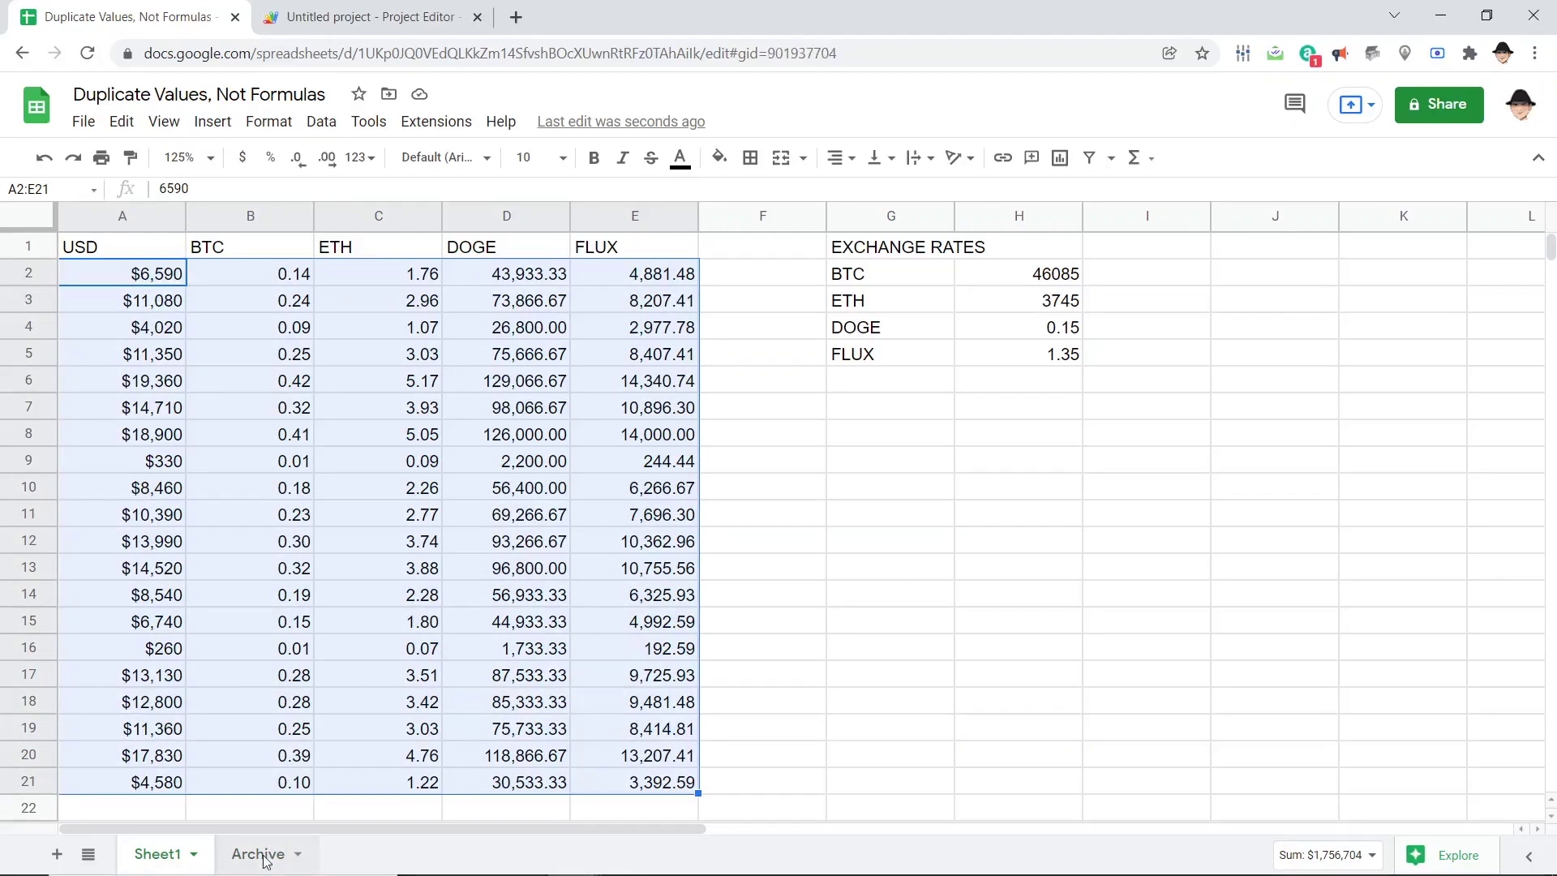
key("shift+Down")
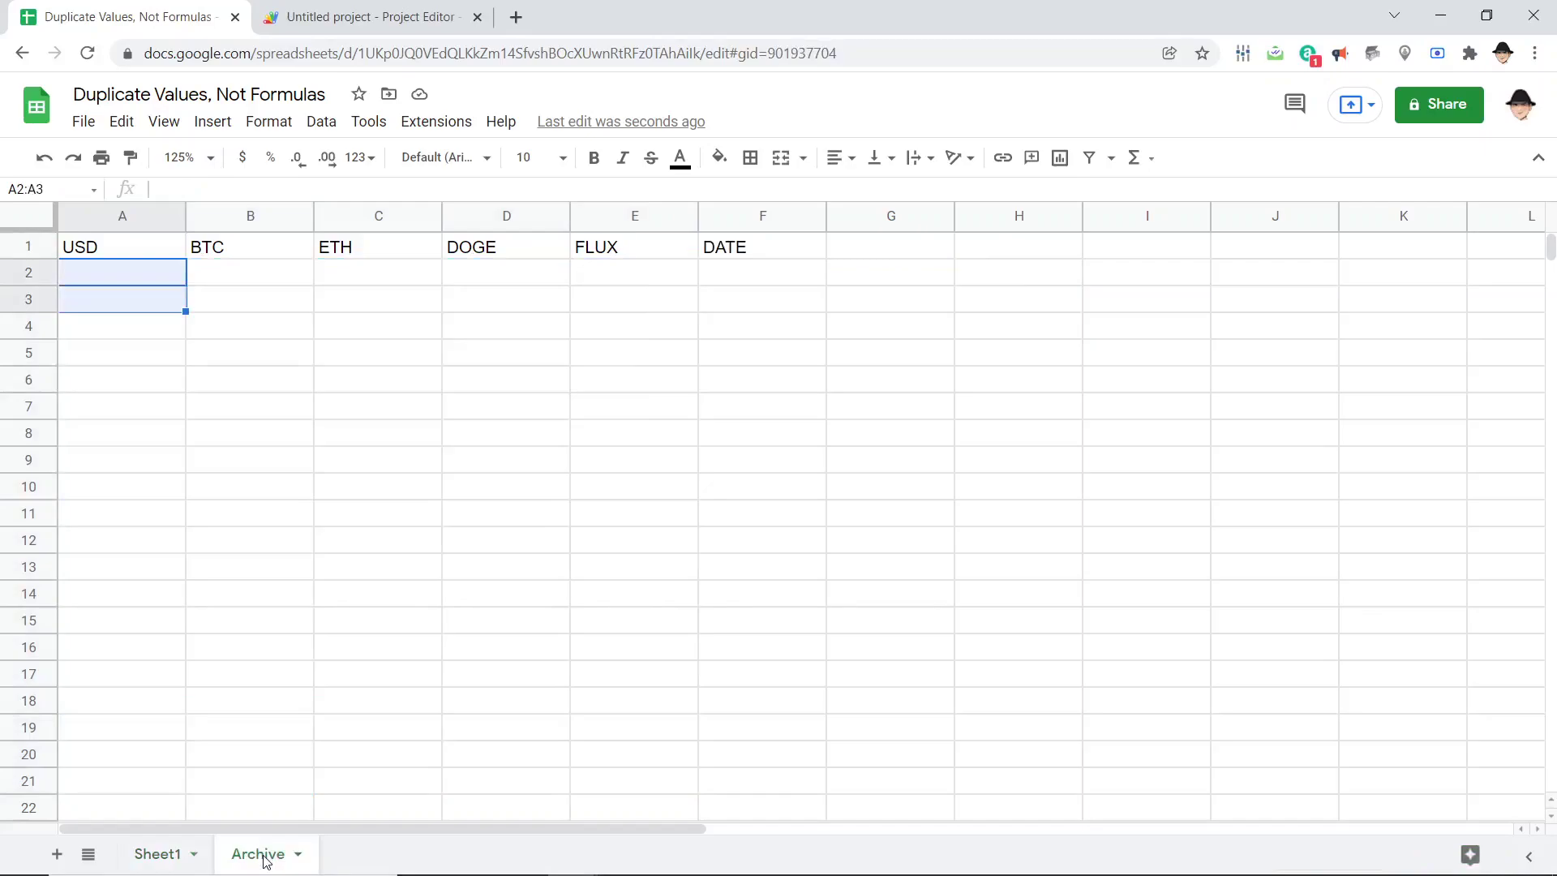
key("shift+Down")
key("shift+Down")
key("shift+Down")
key("shift+Down")
key("shift+Down")
key("shift+Down")
key("shift+Right")
key("shift+Right")
key("shift+Right")
key("shift+Right")
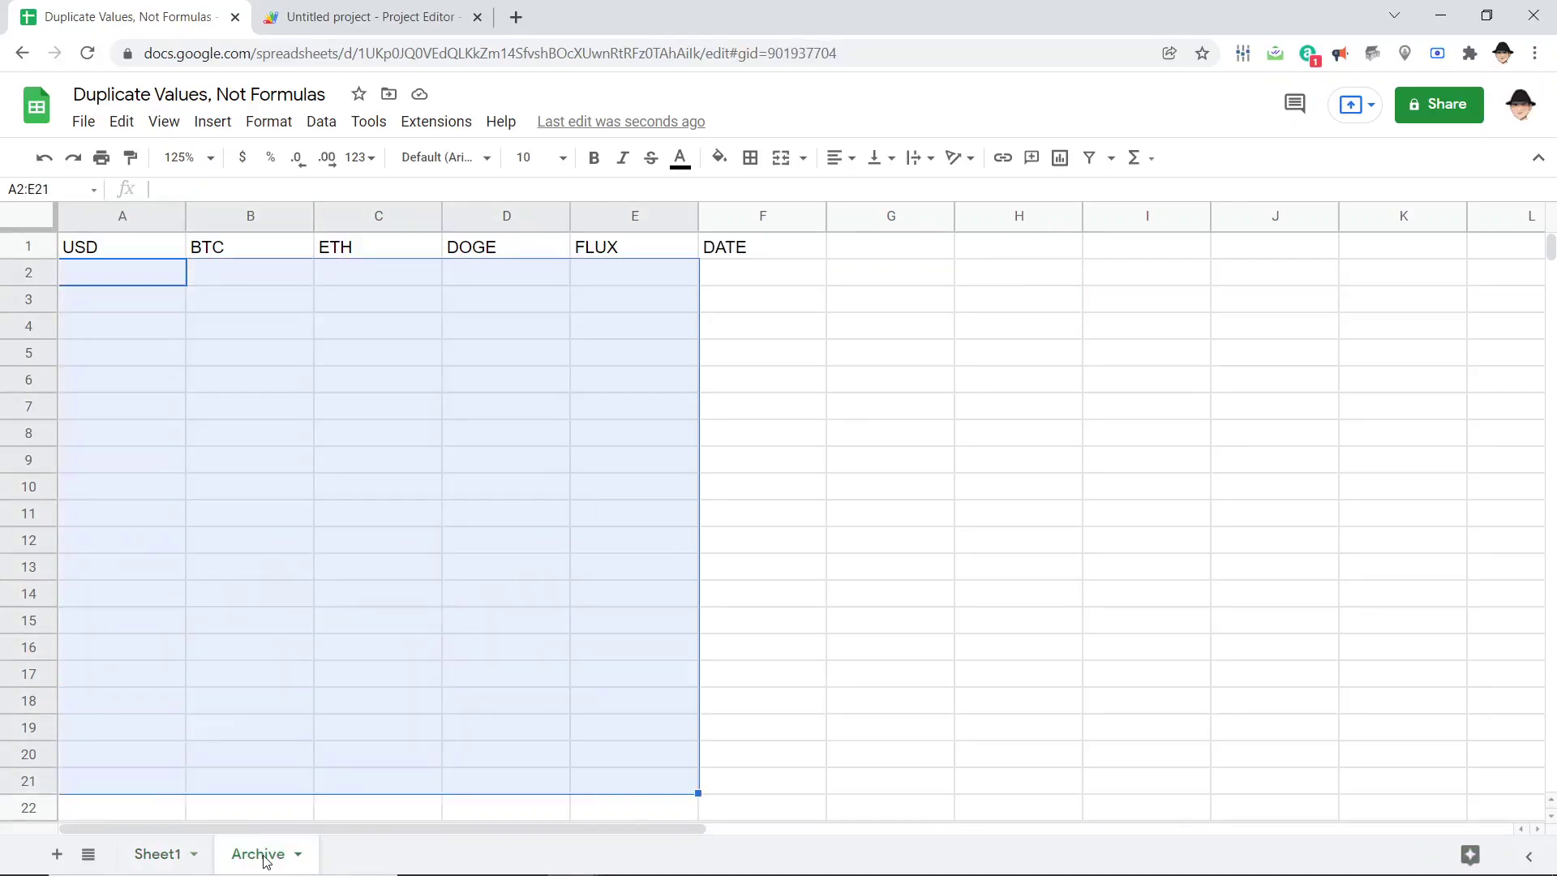
key("Right")
key("Right")
key("Right")
key("Right")
key("Right")
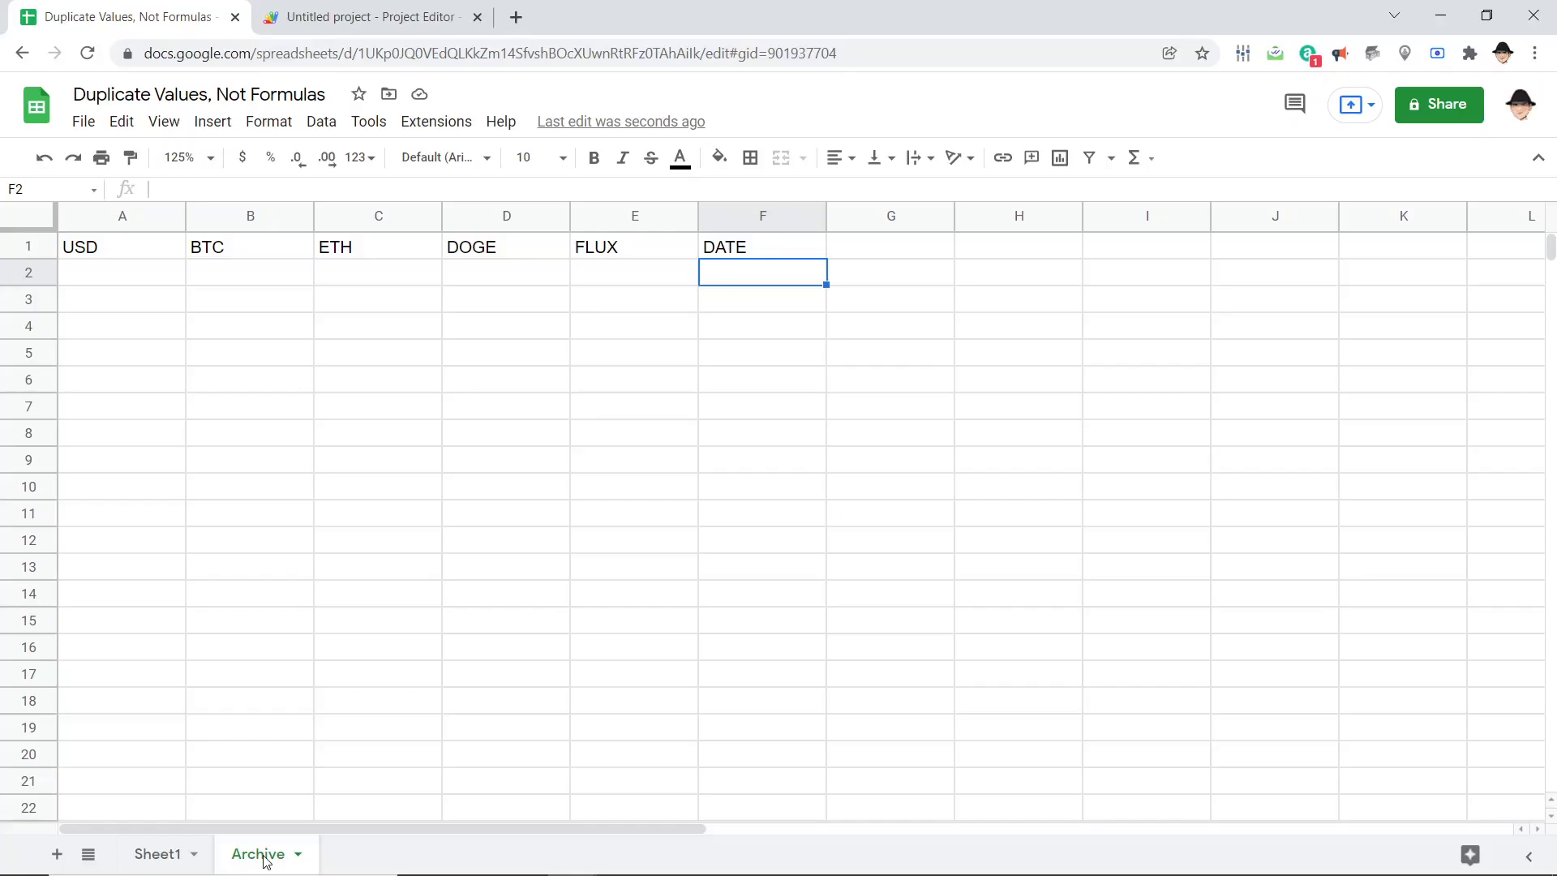
key("ctrl+Tab")
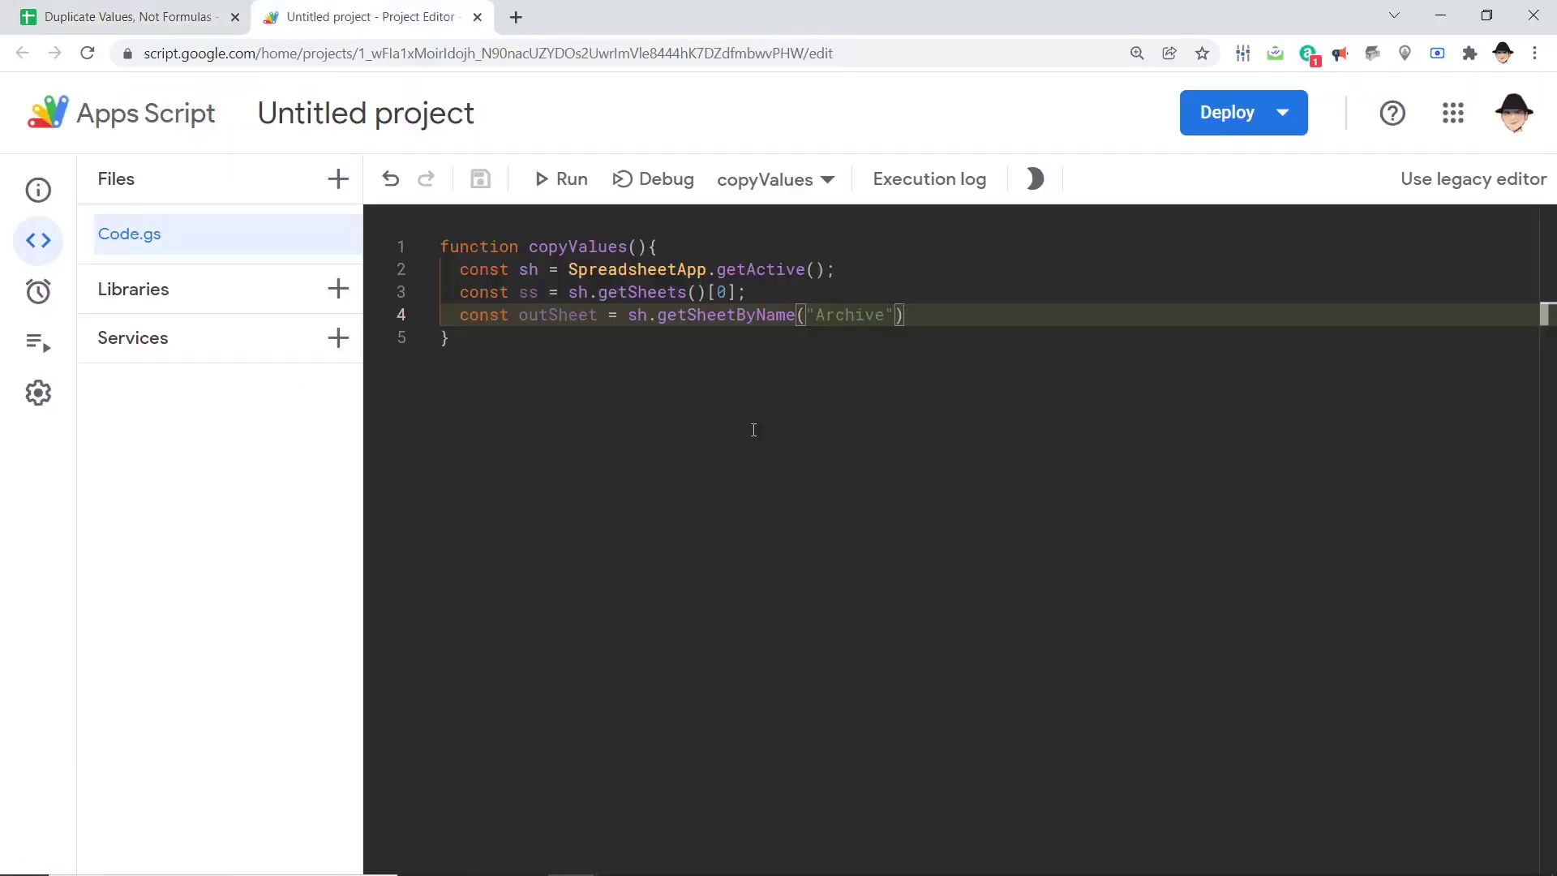
Add let data = ss.getRange(2,1,20,5).getValues(); on line 6, after checking Sheet1's dimensions.
key("Return")
key("Return")
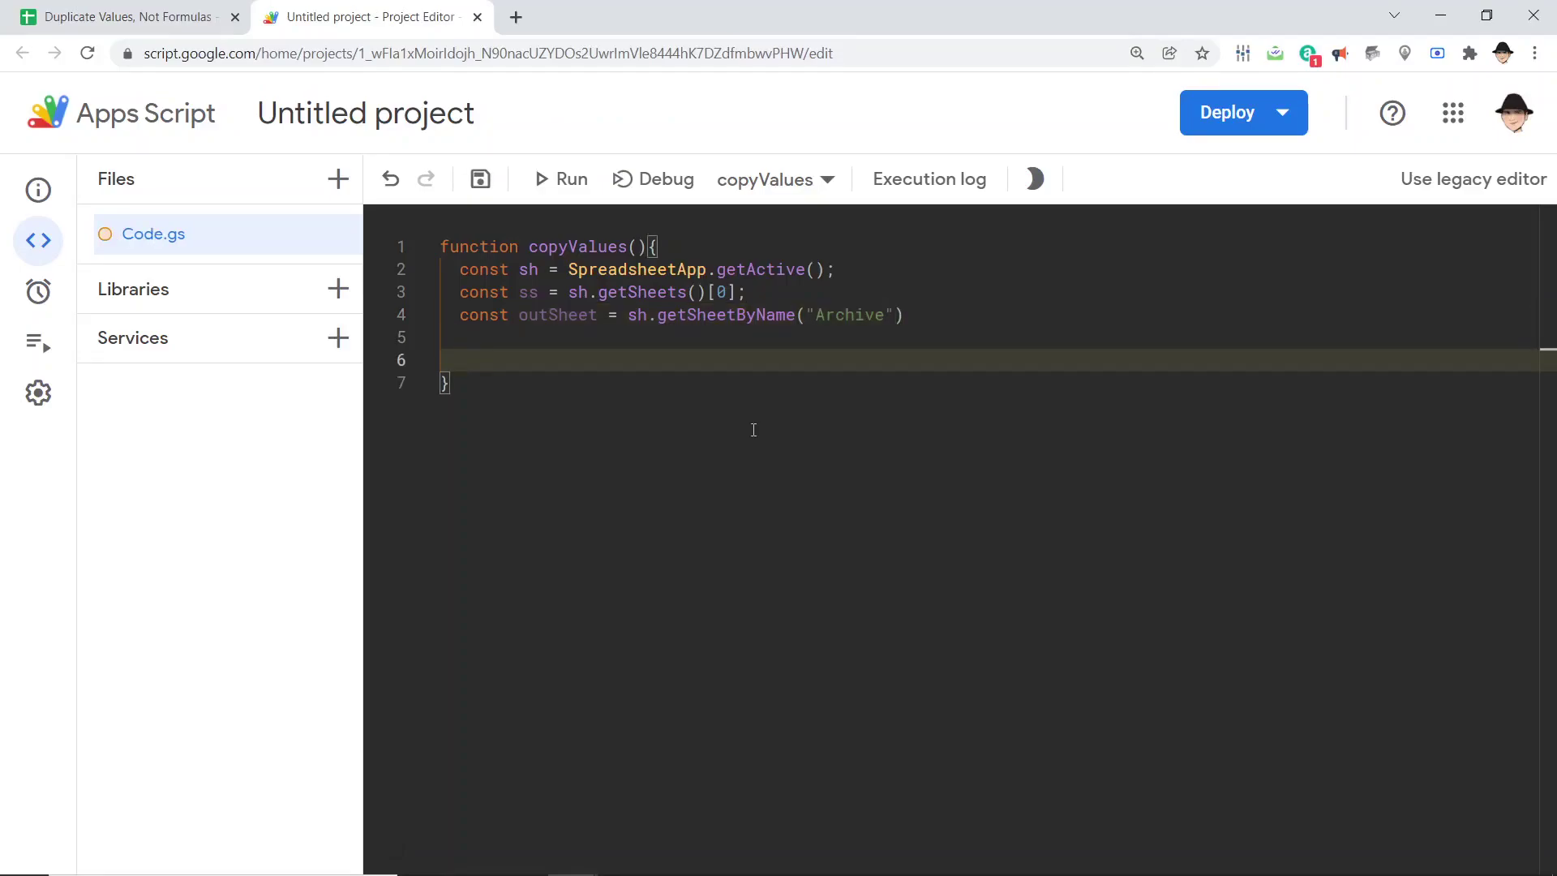
type("l")
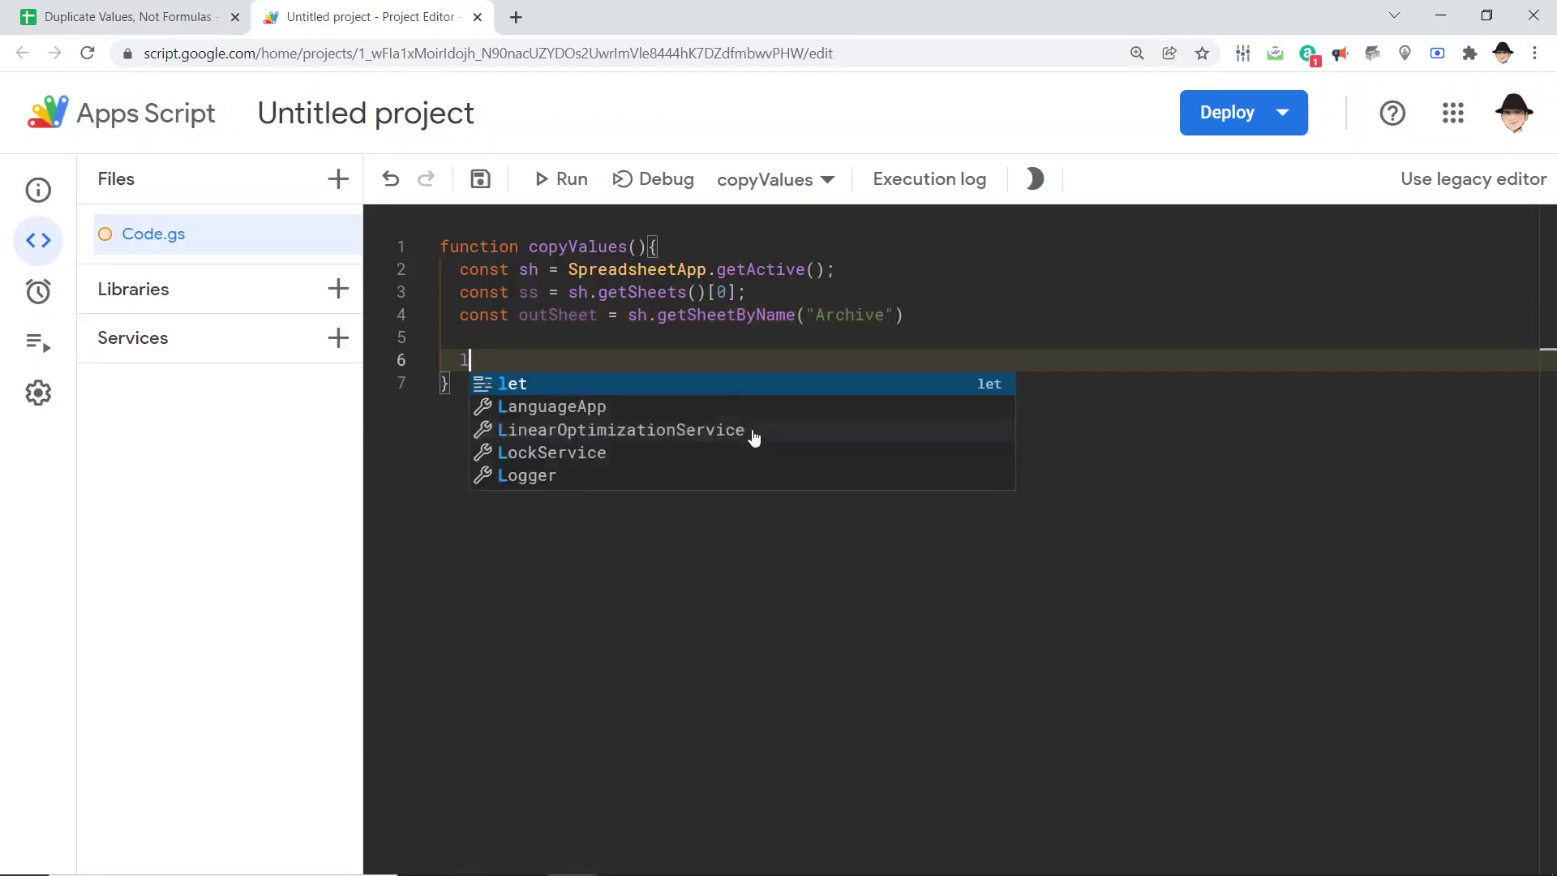
type("et")
key("ctrl+shift+Tab")
key("ctrl+shift+Page_Up")
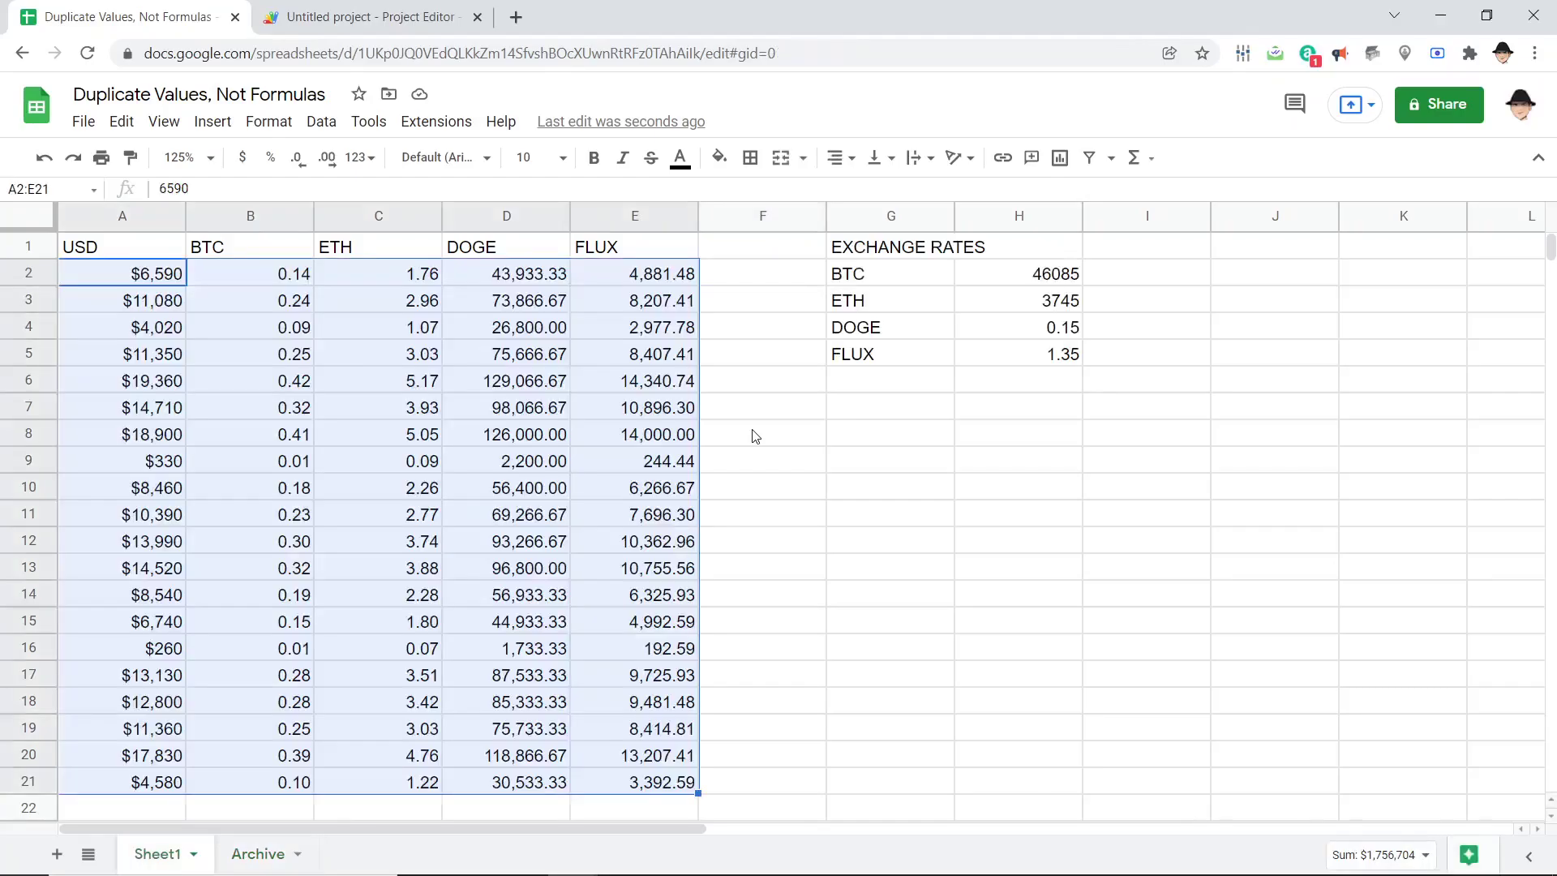
key("ctrl+shift+Page_Down")
key("ctrl+Tab")
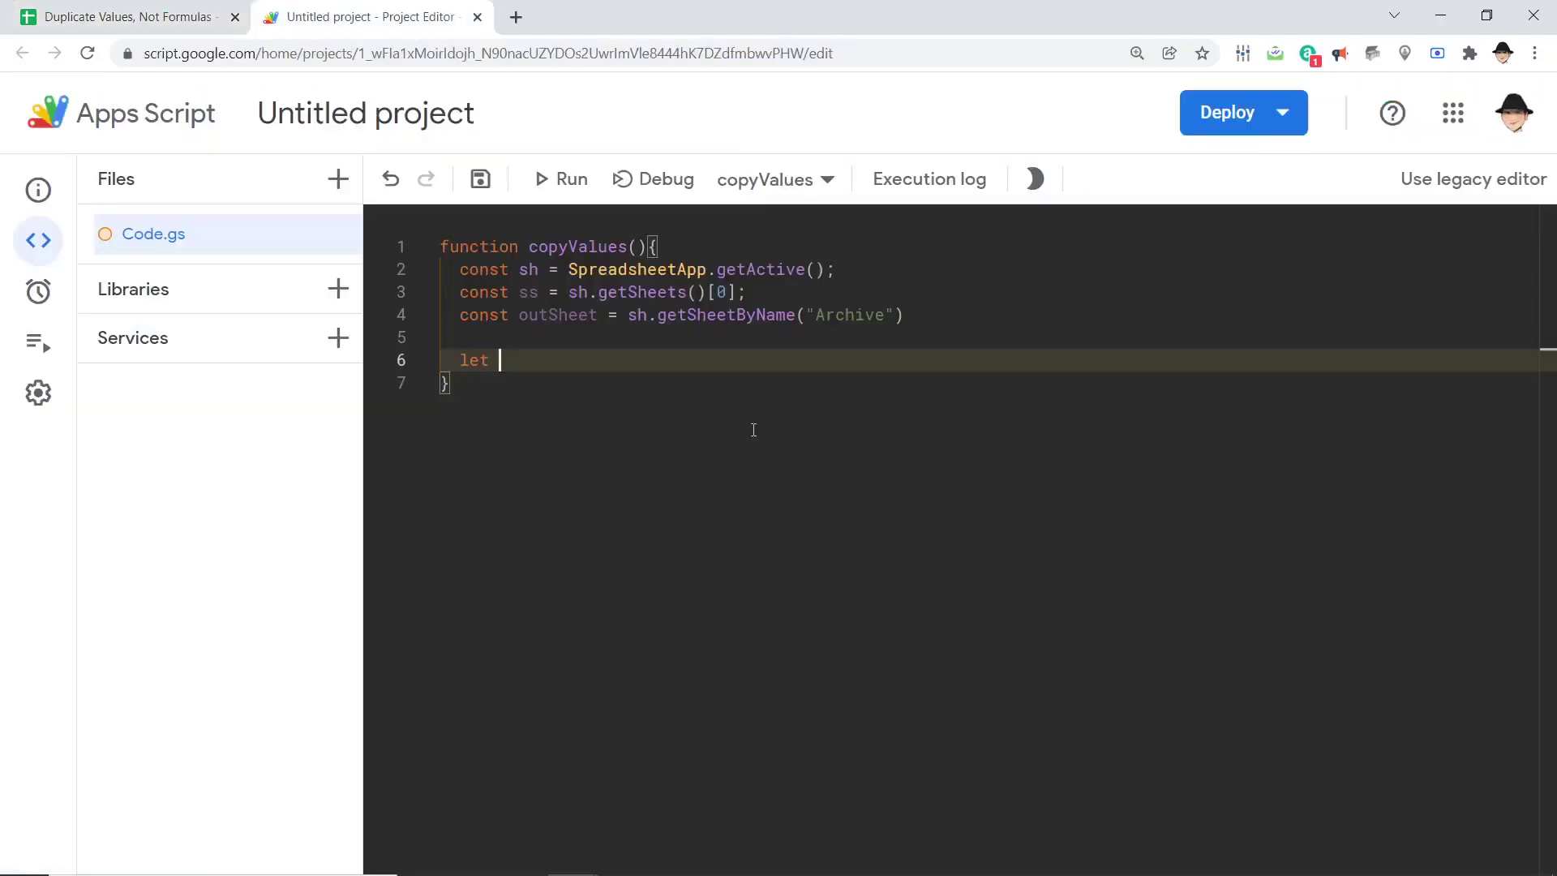
type("data = ss")
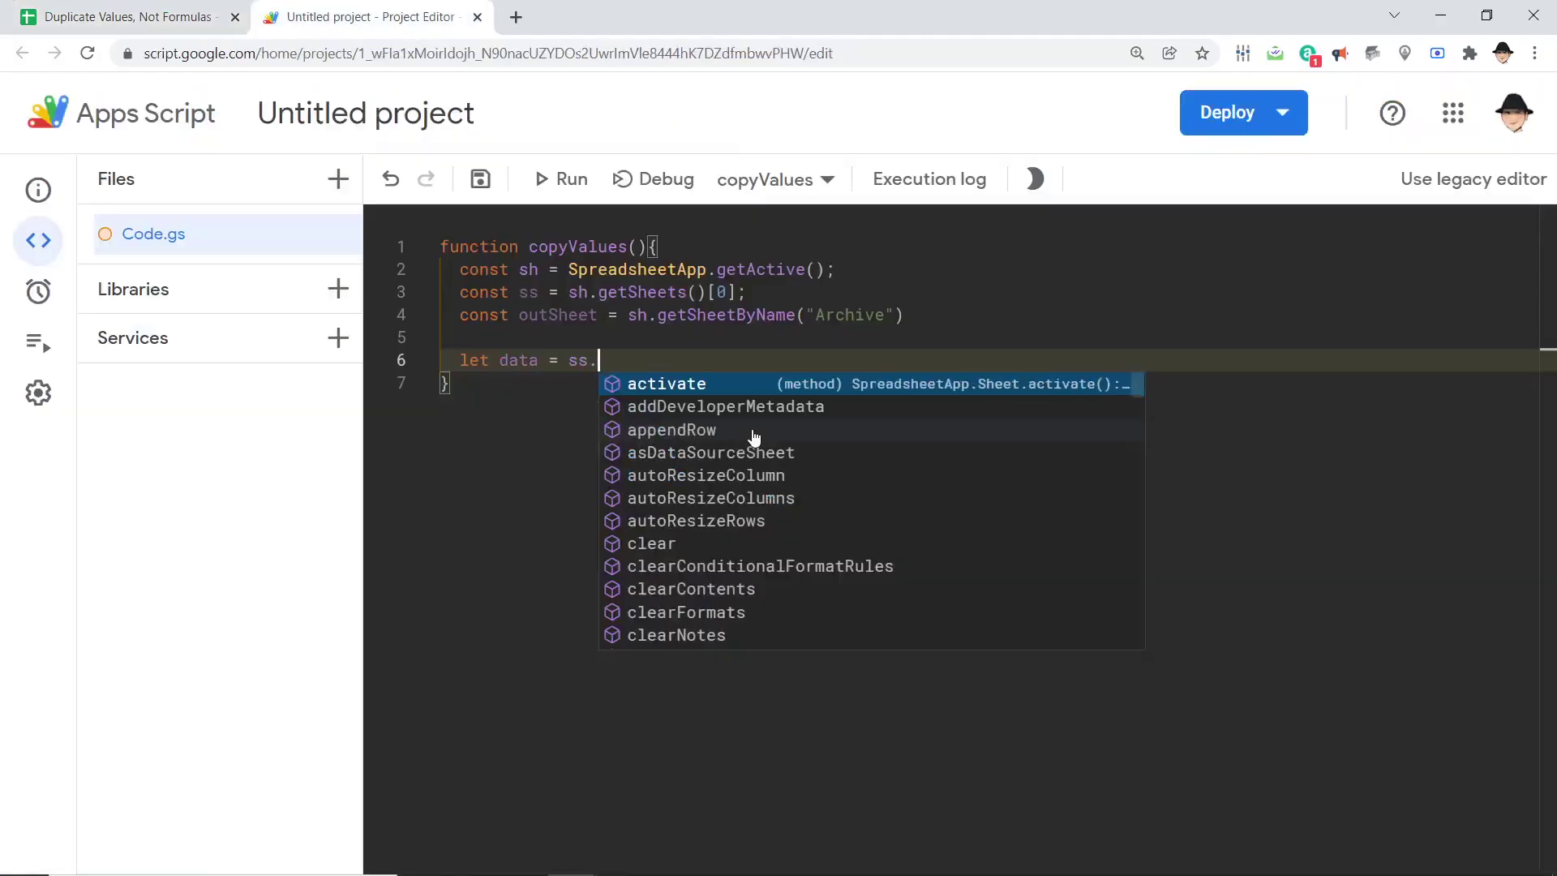
type(".getRange(")
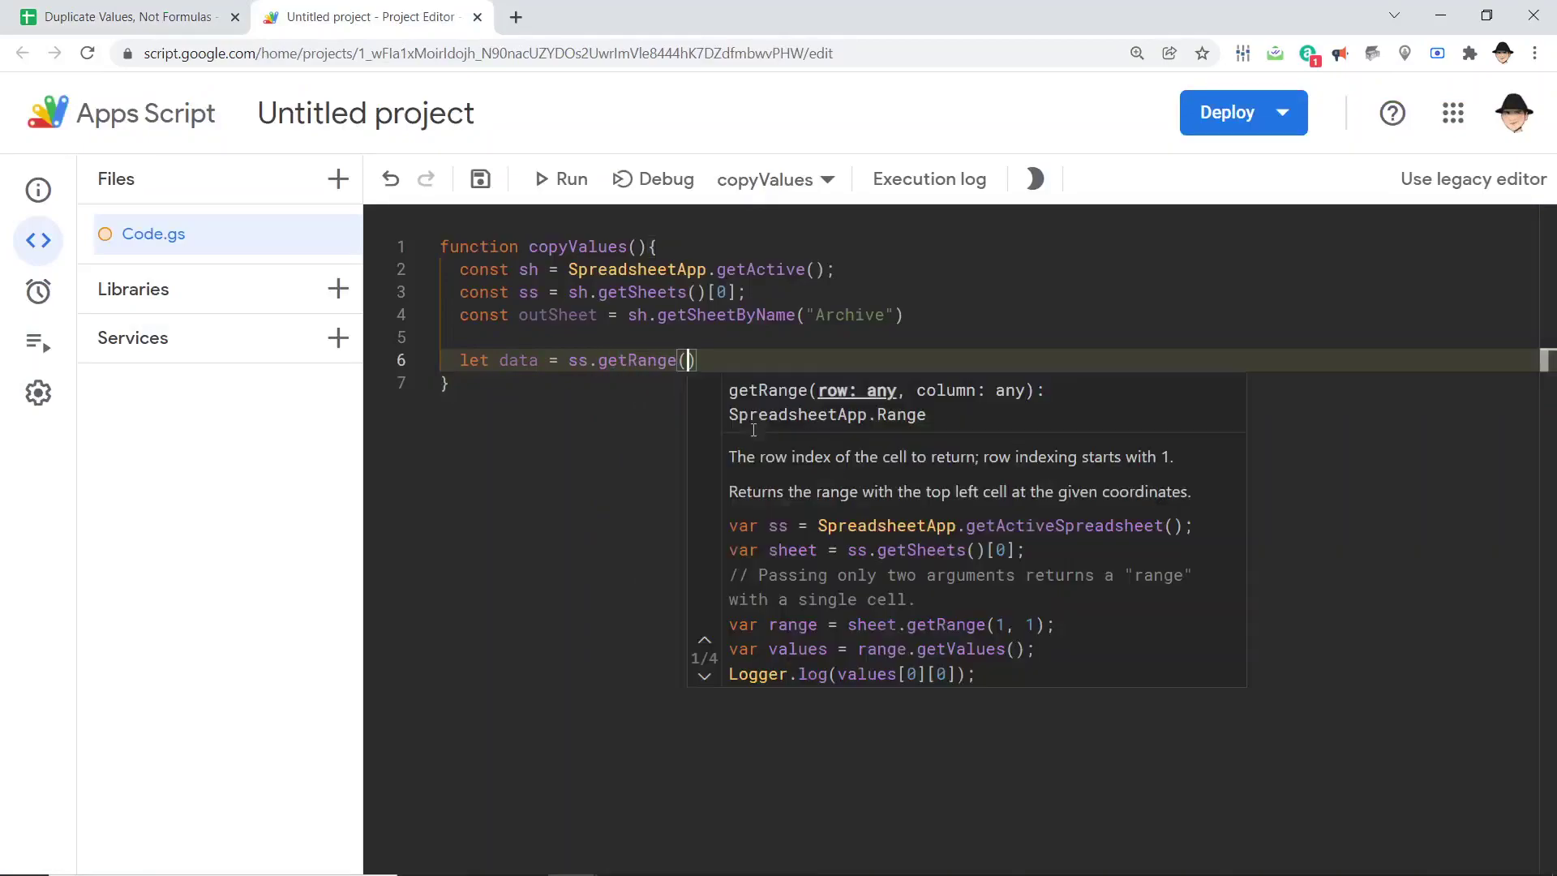
type("2,")
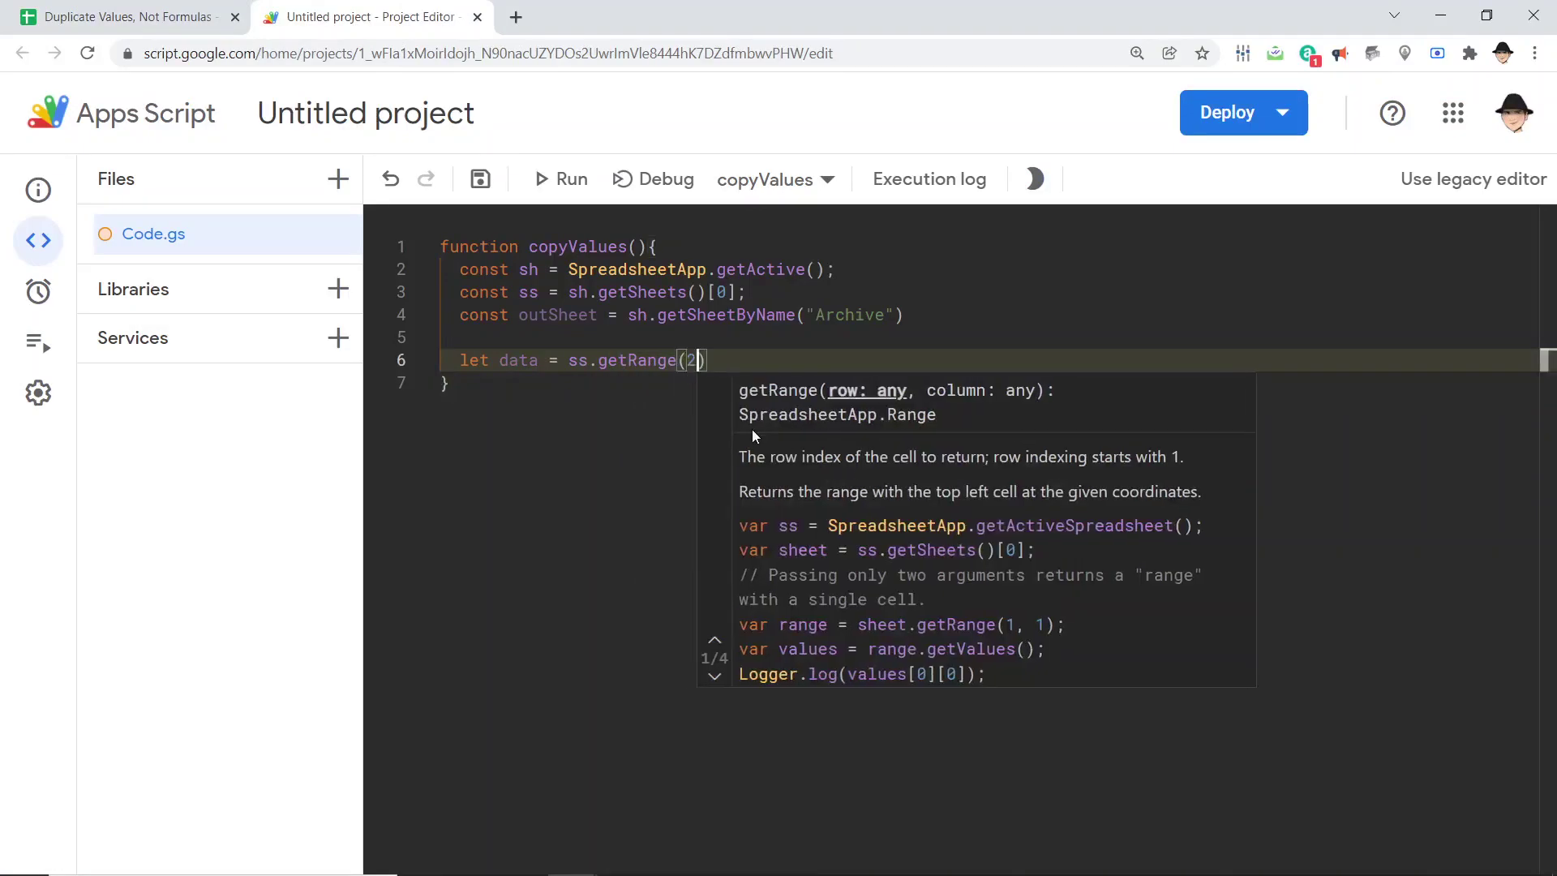
type("1")
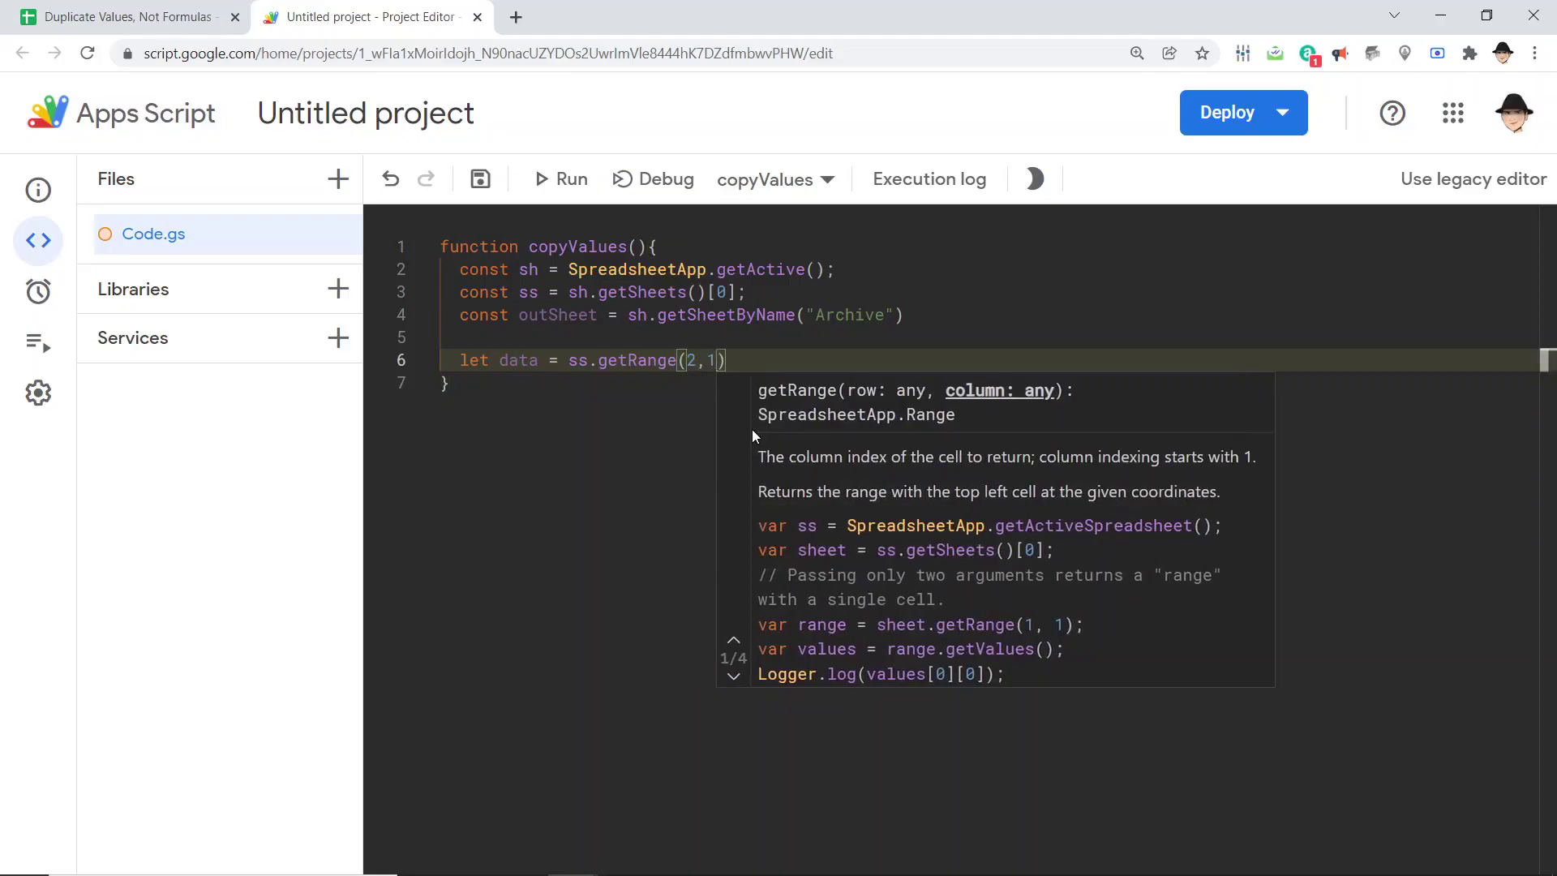
type(",2")
key("ctrl+Page_Up")
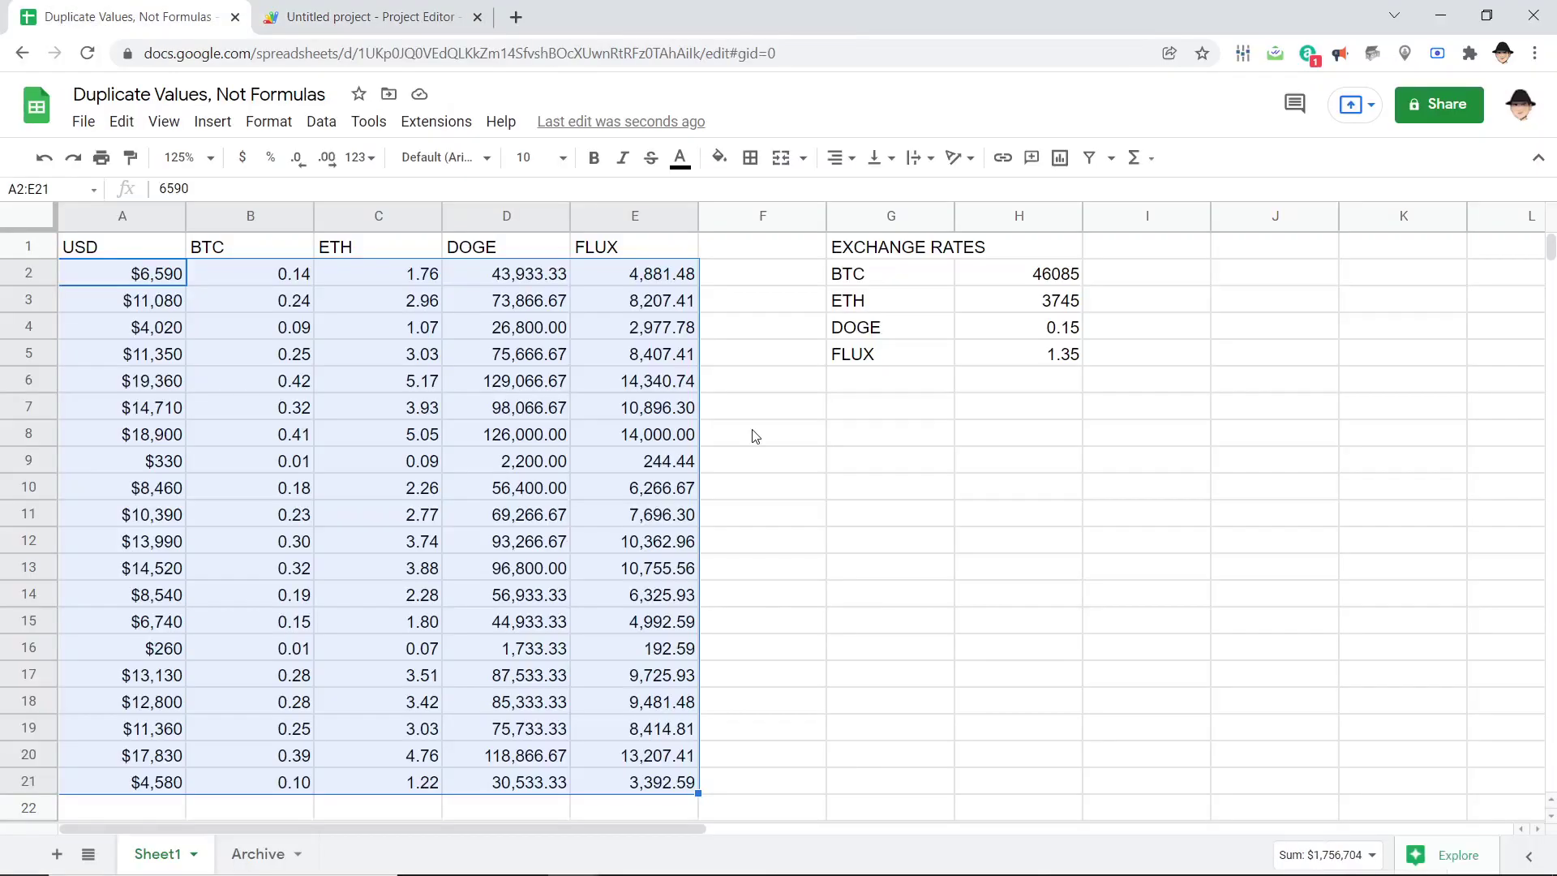
key("ctrl+Page_Down")
type("20,)")
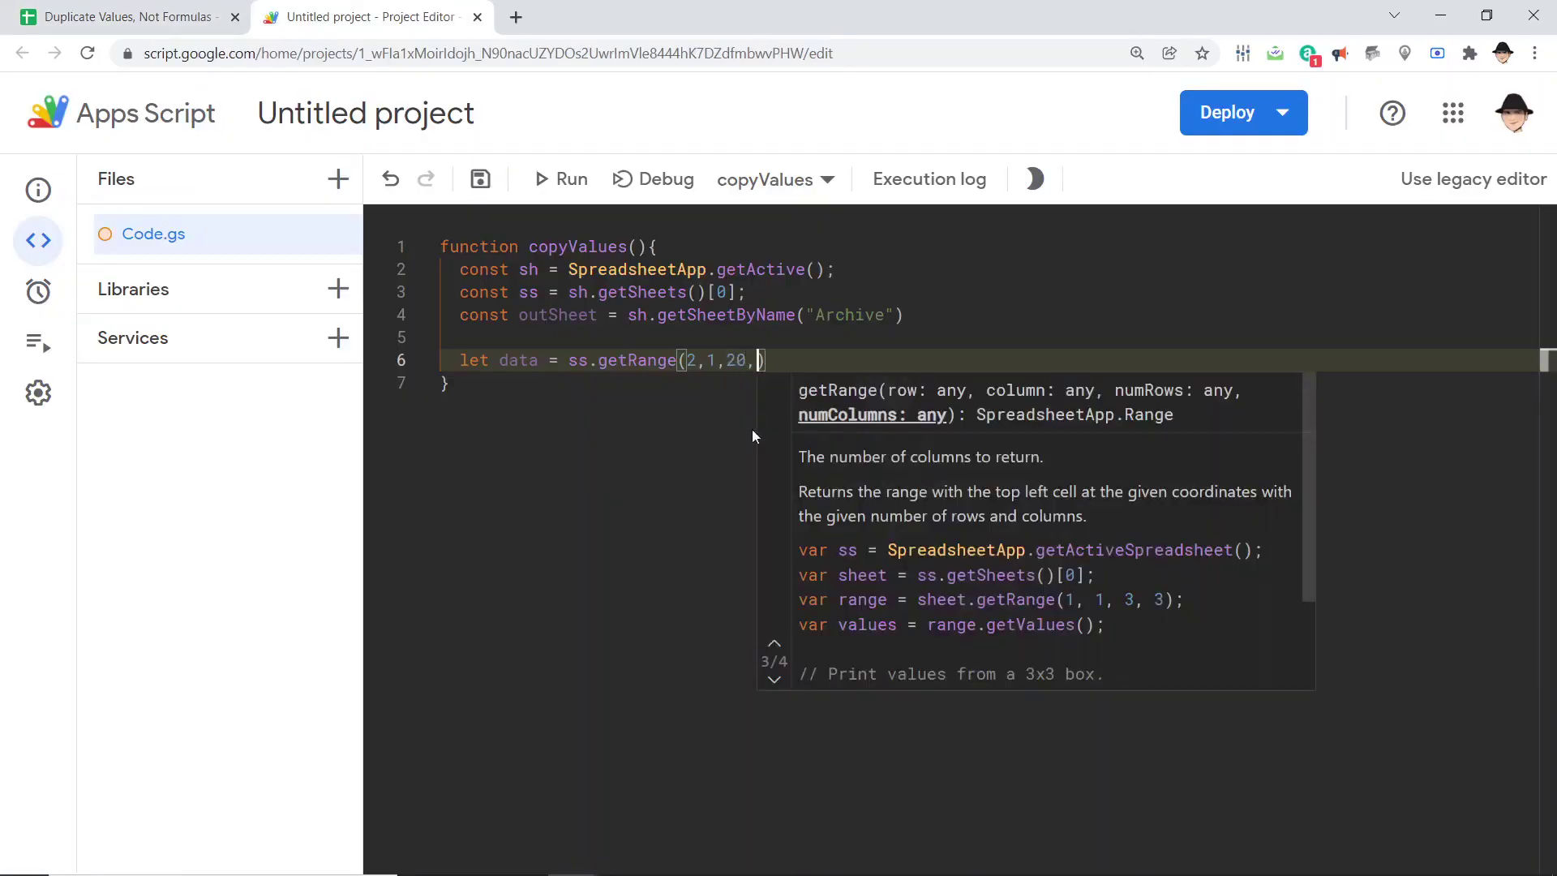
key("ctrl+Page_Up")
key("ctrl+Page_Down")
type(",5")
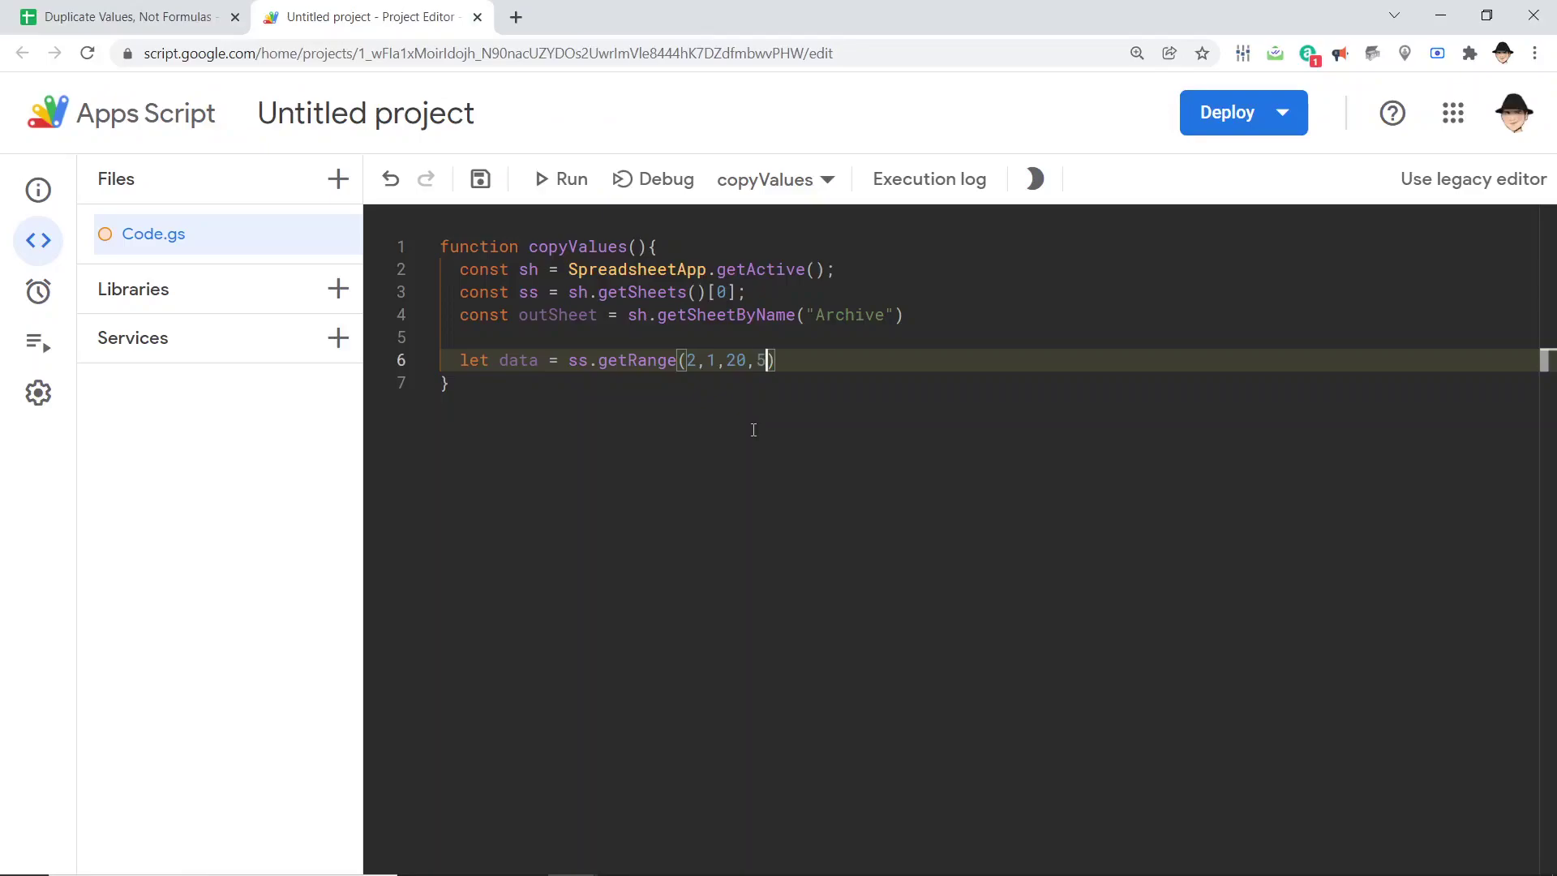
type(").getValues")
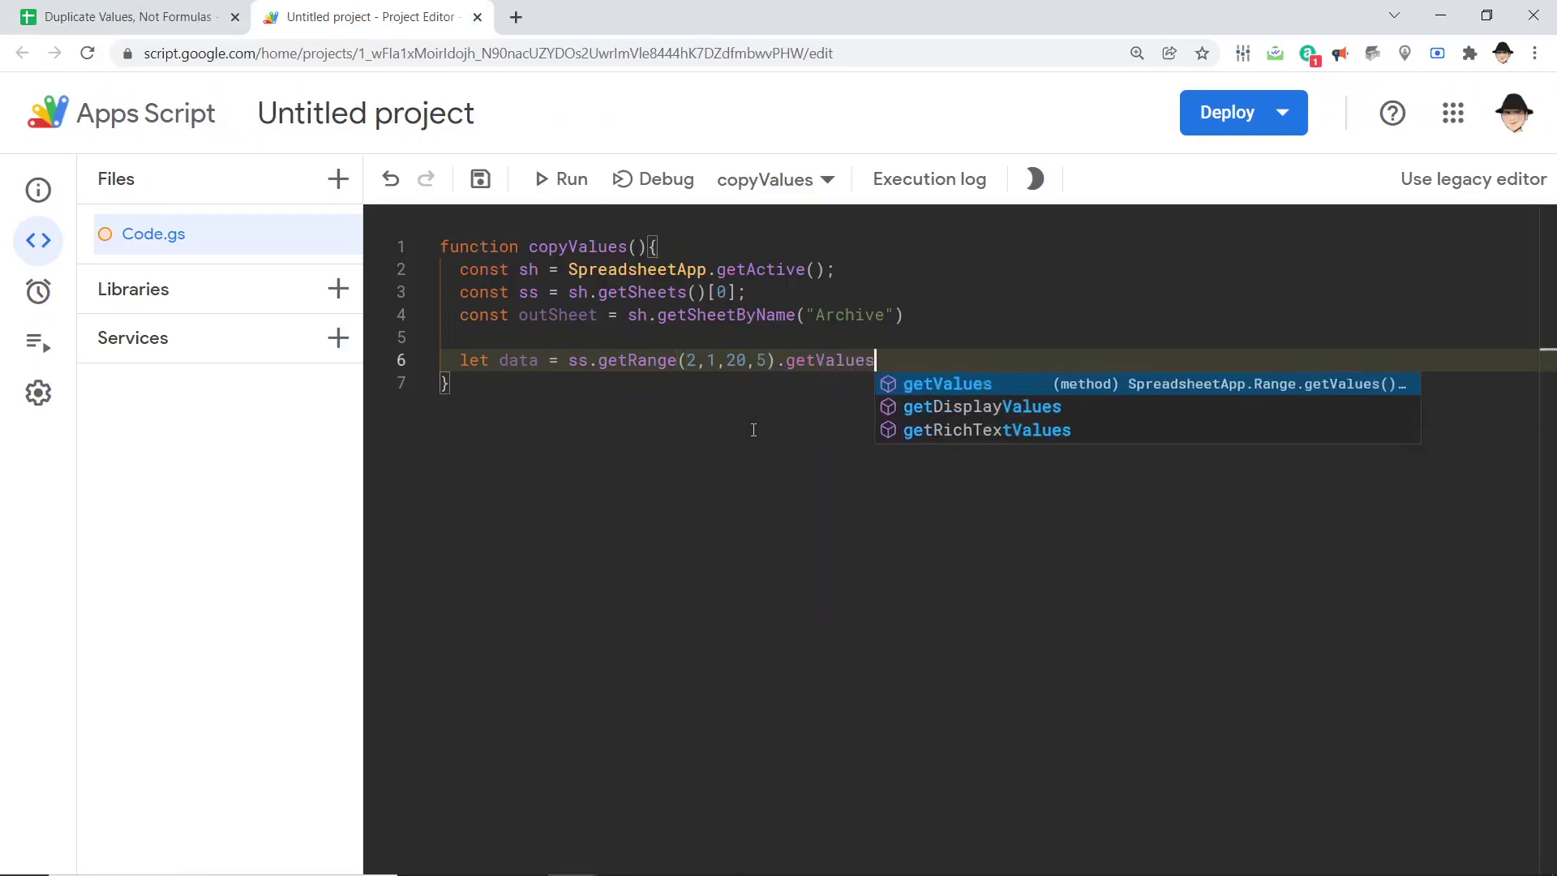
type("();")
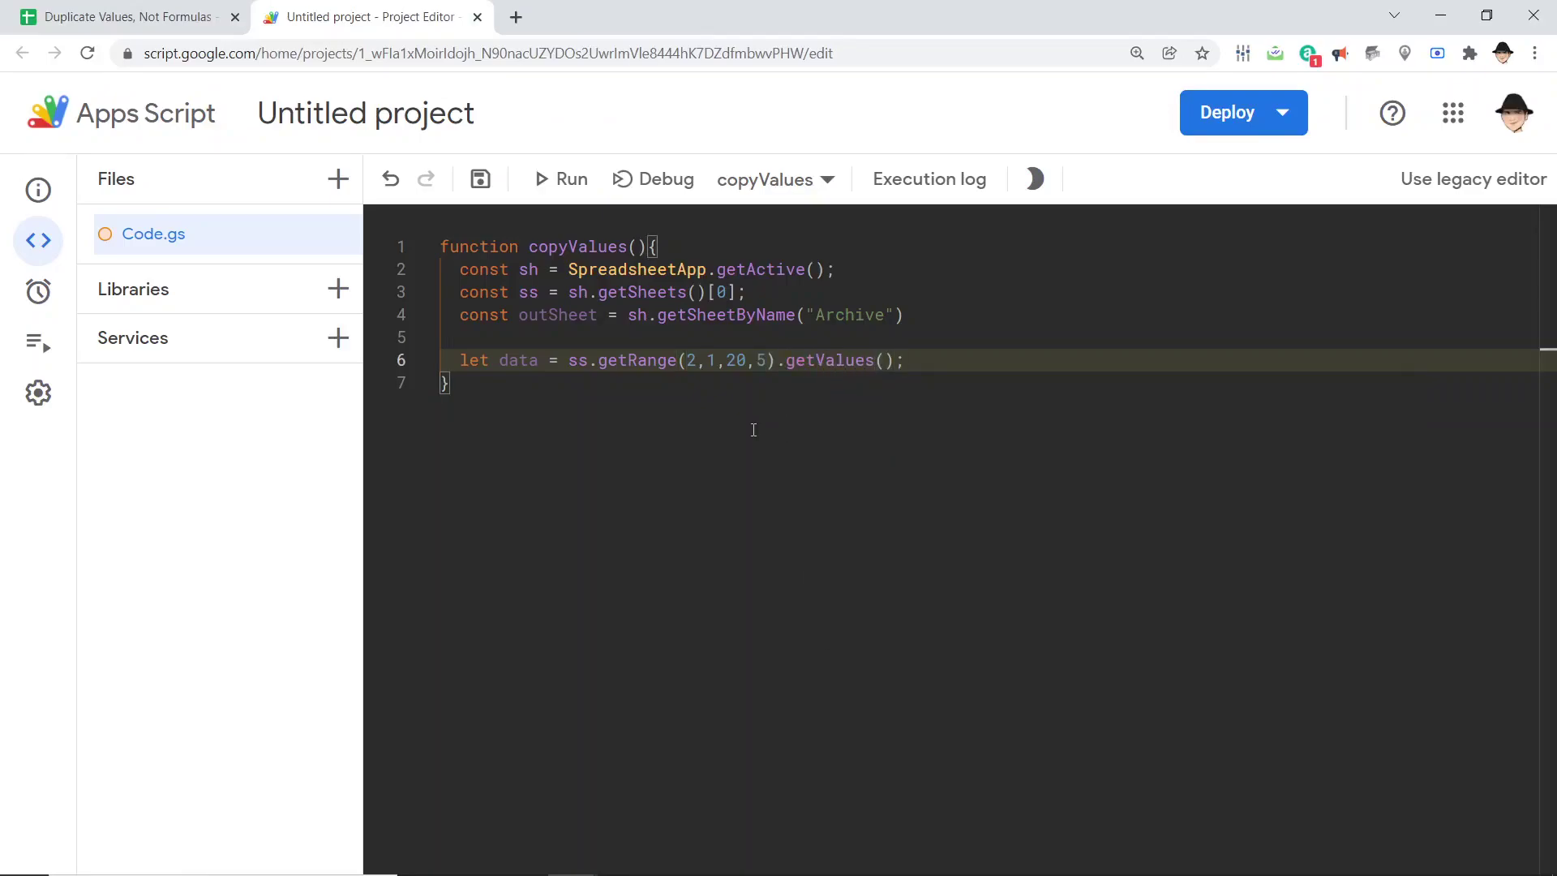
Replace getValues with a copyTo call using getLastRow, save, and run copyValues.
key("BackSpace")
key("BackSpace")
key("BackSpace")
key("ctrl+BackSpace")
key("ctrl+BackSpace")
type(".copy")
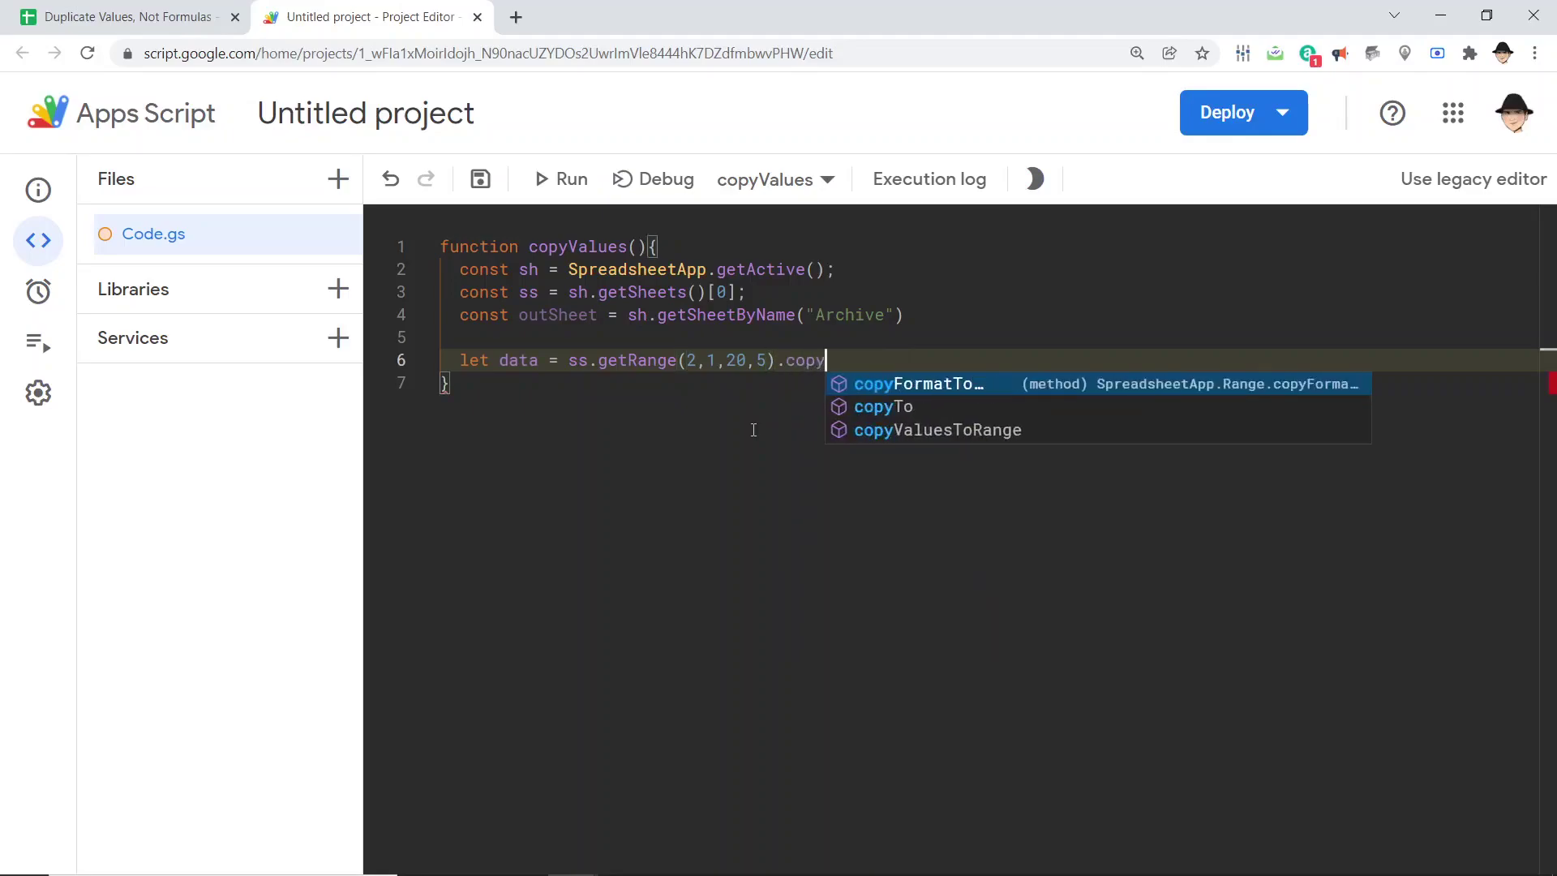
type("T")
key("Return")
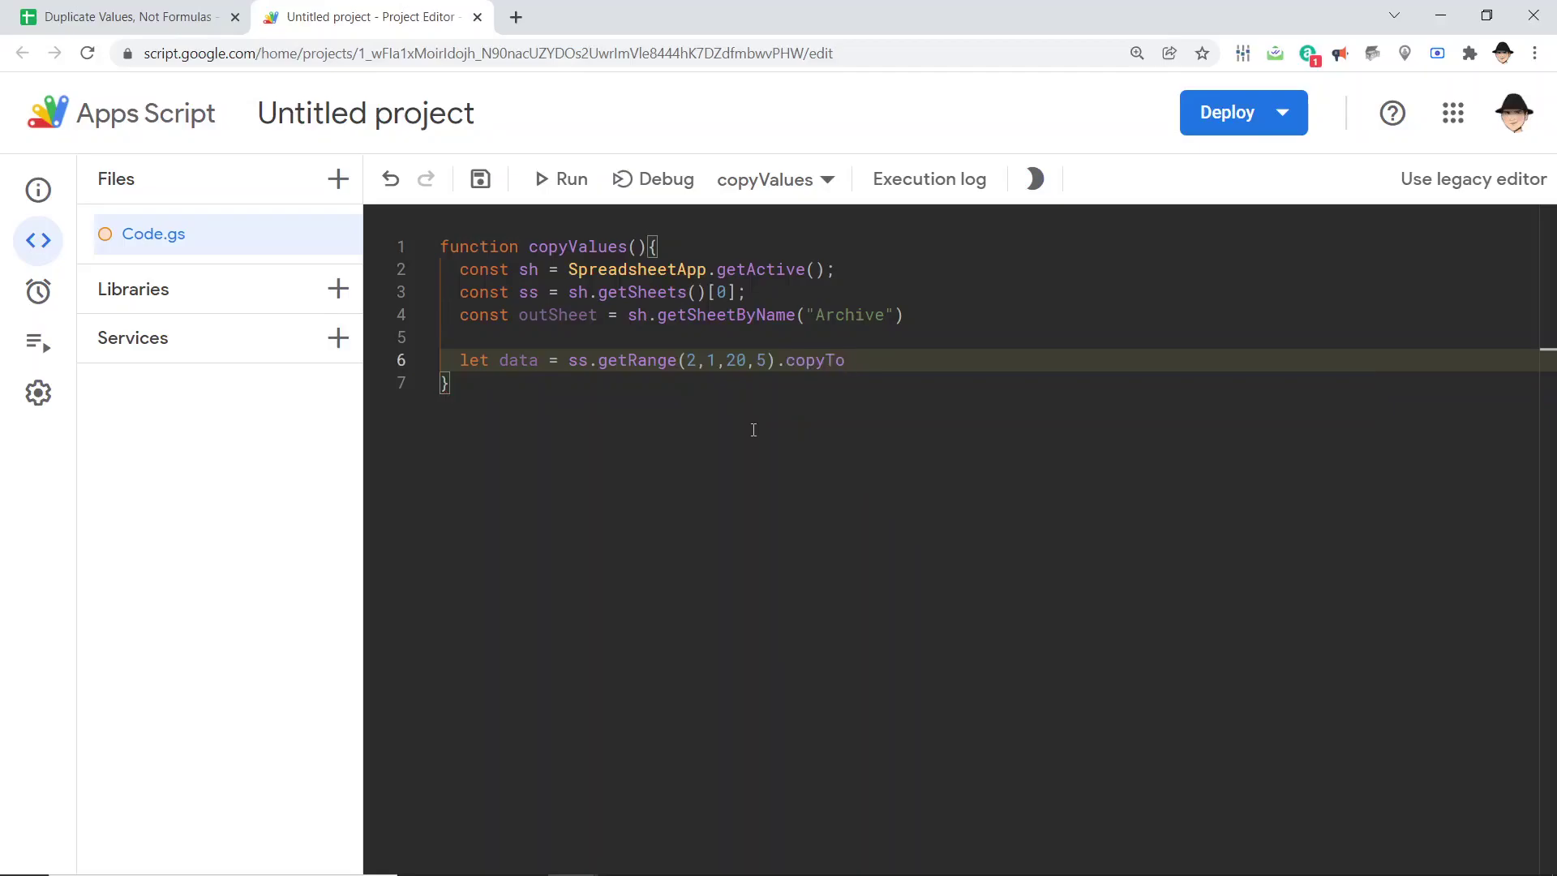
type("(")
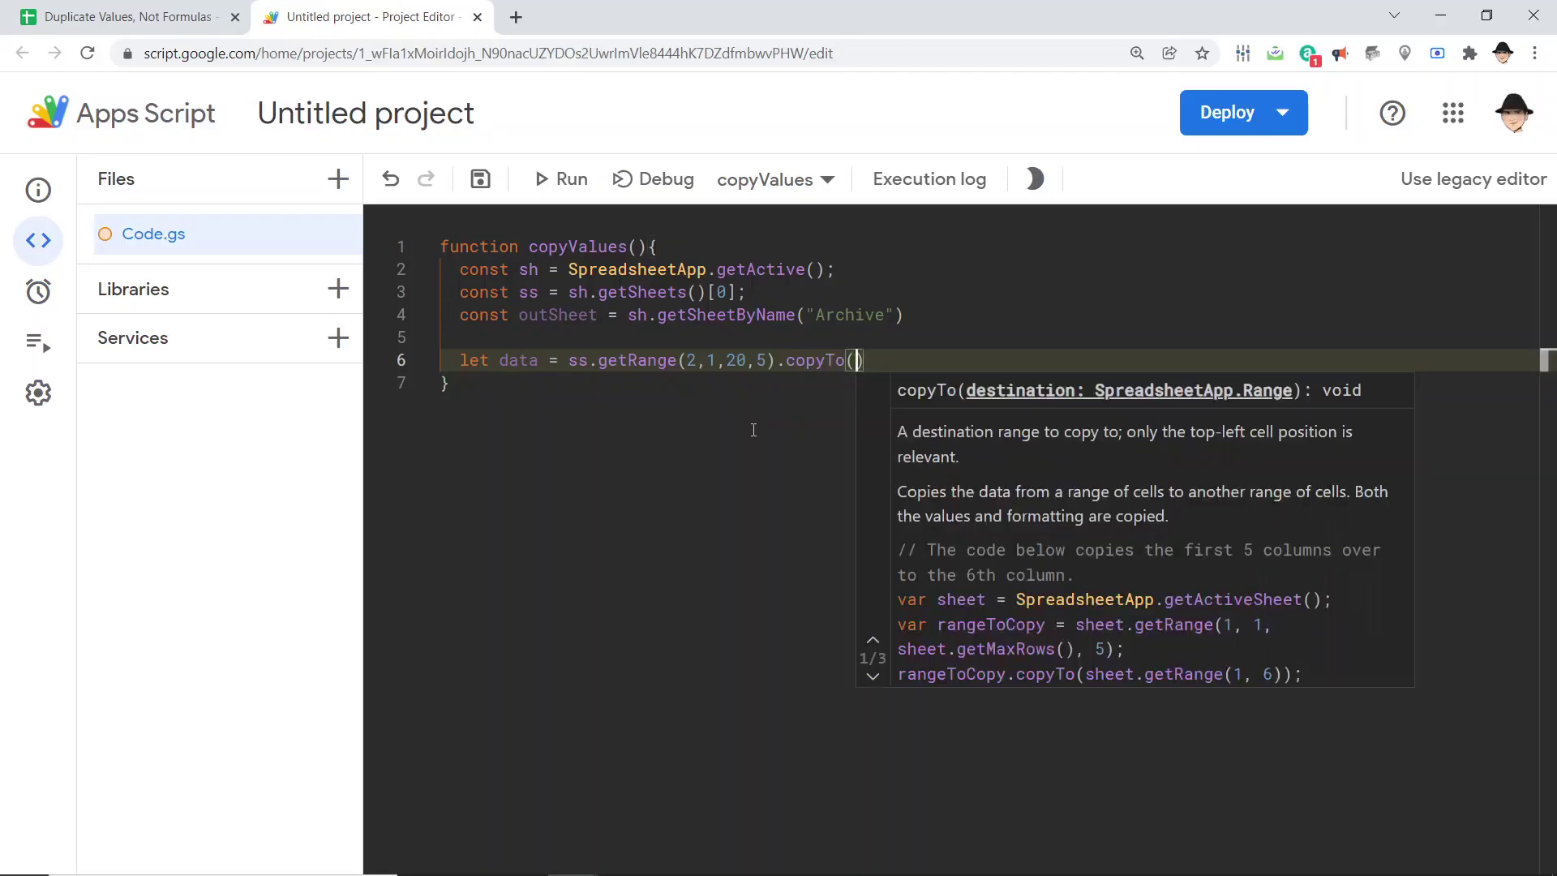
type("out")
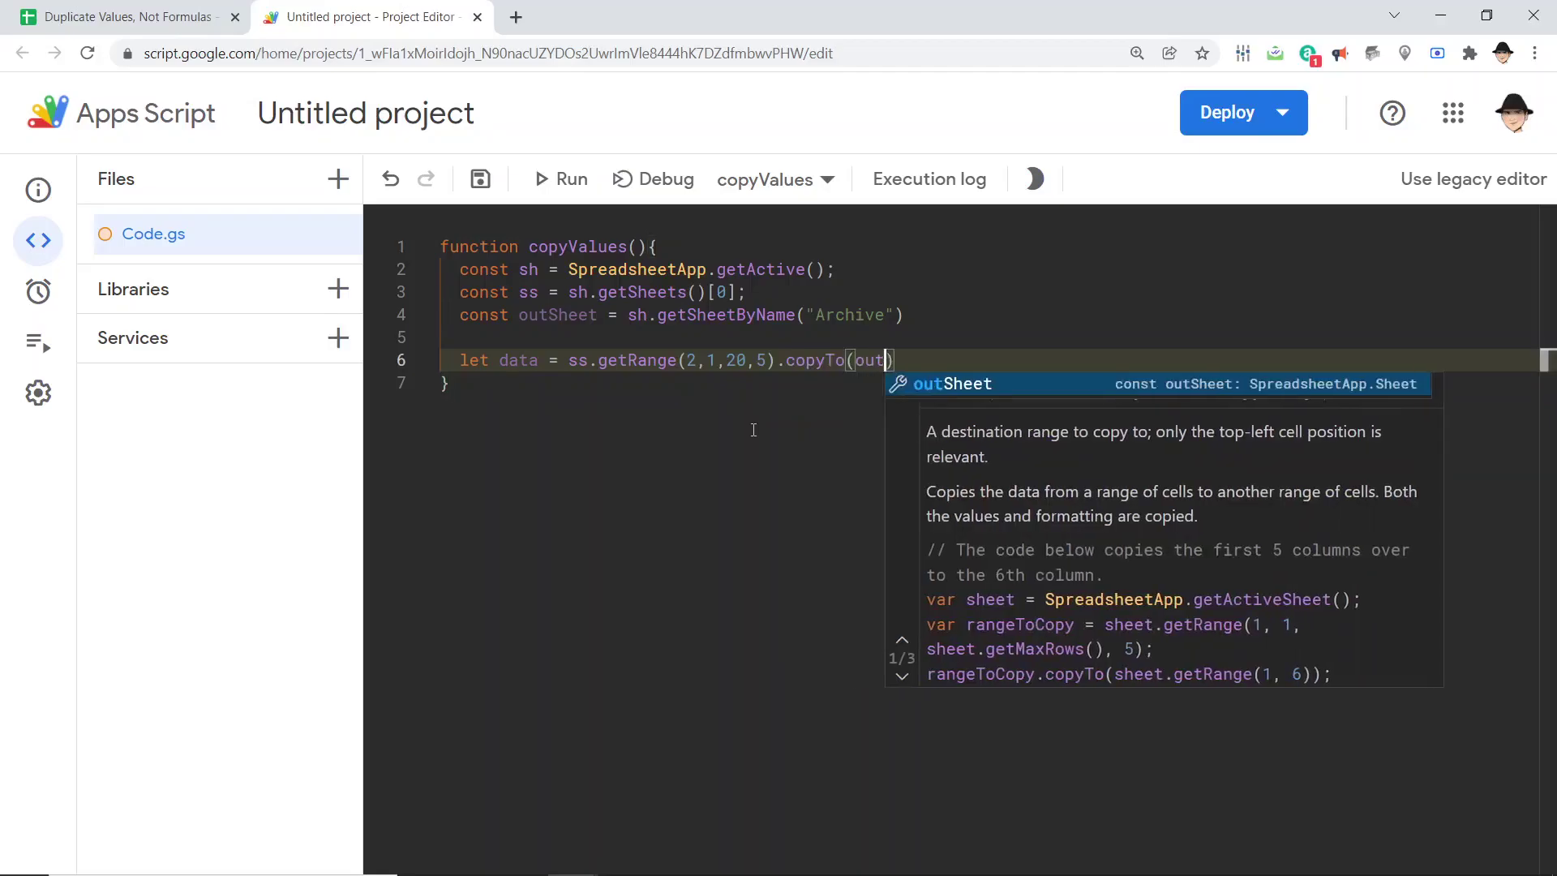
type("Sheet.getRange(")
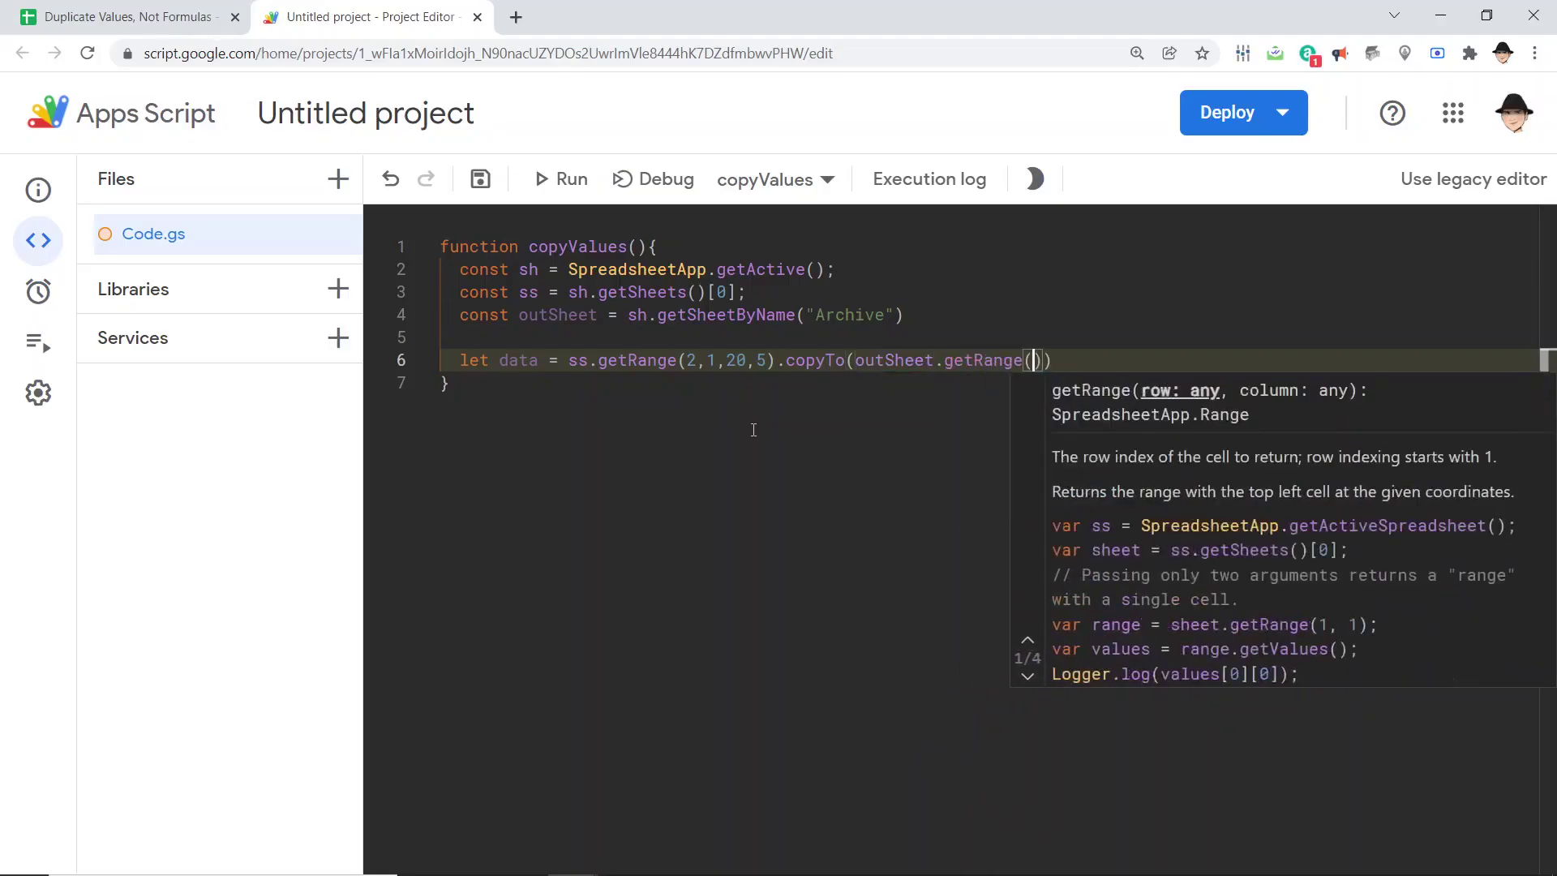
type("outSheet.g")
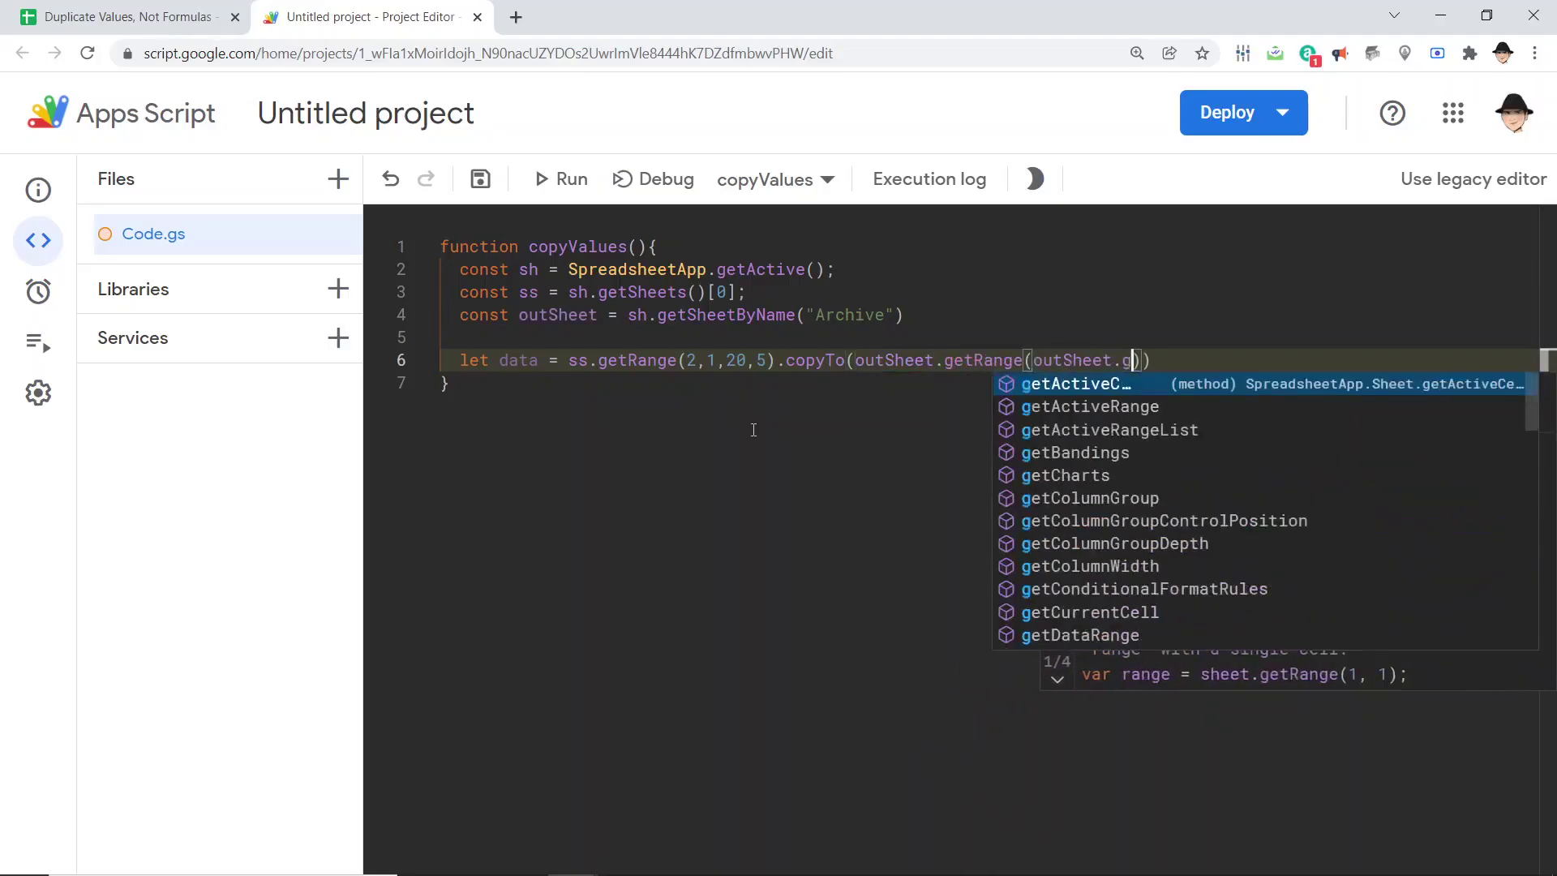
type("etLastRow")
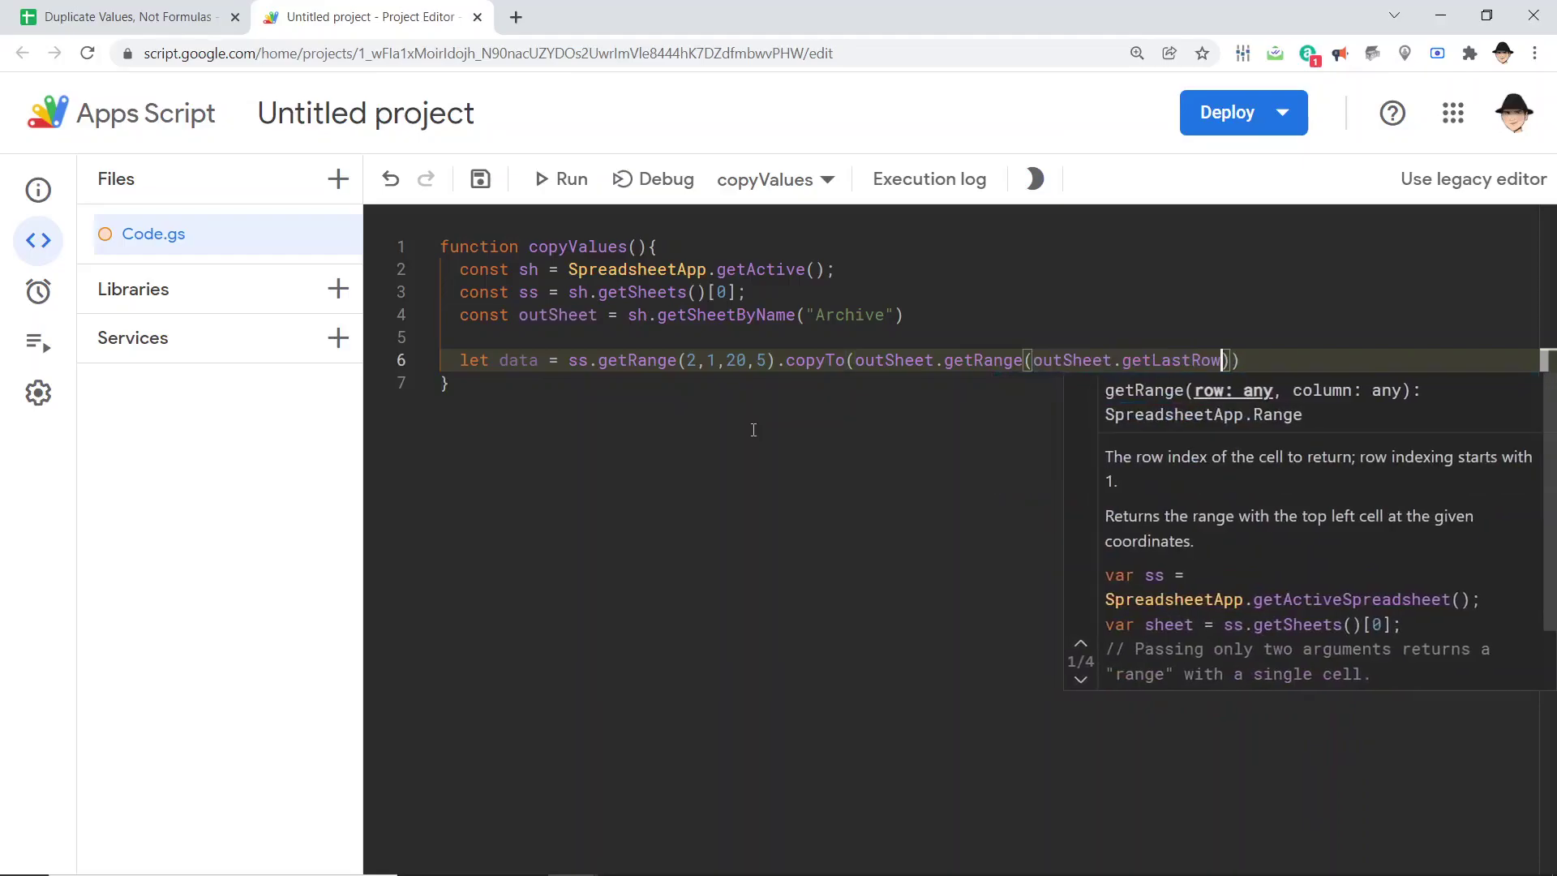
type("()")
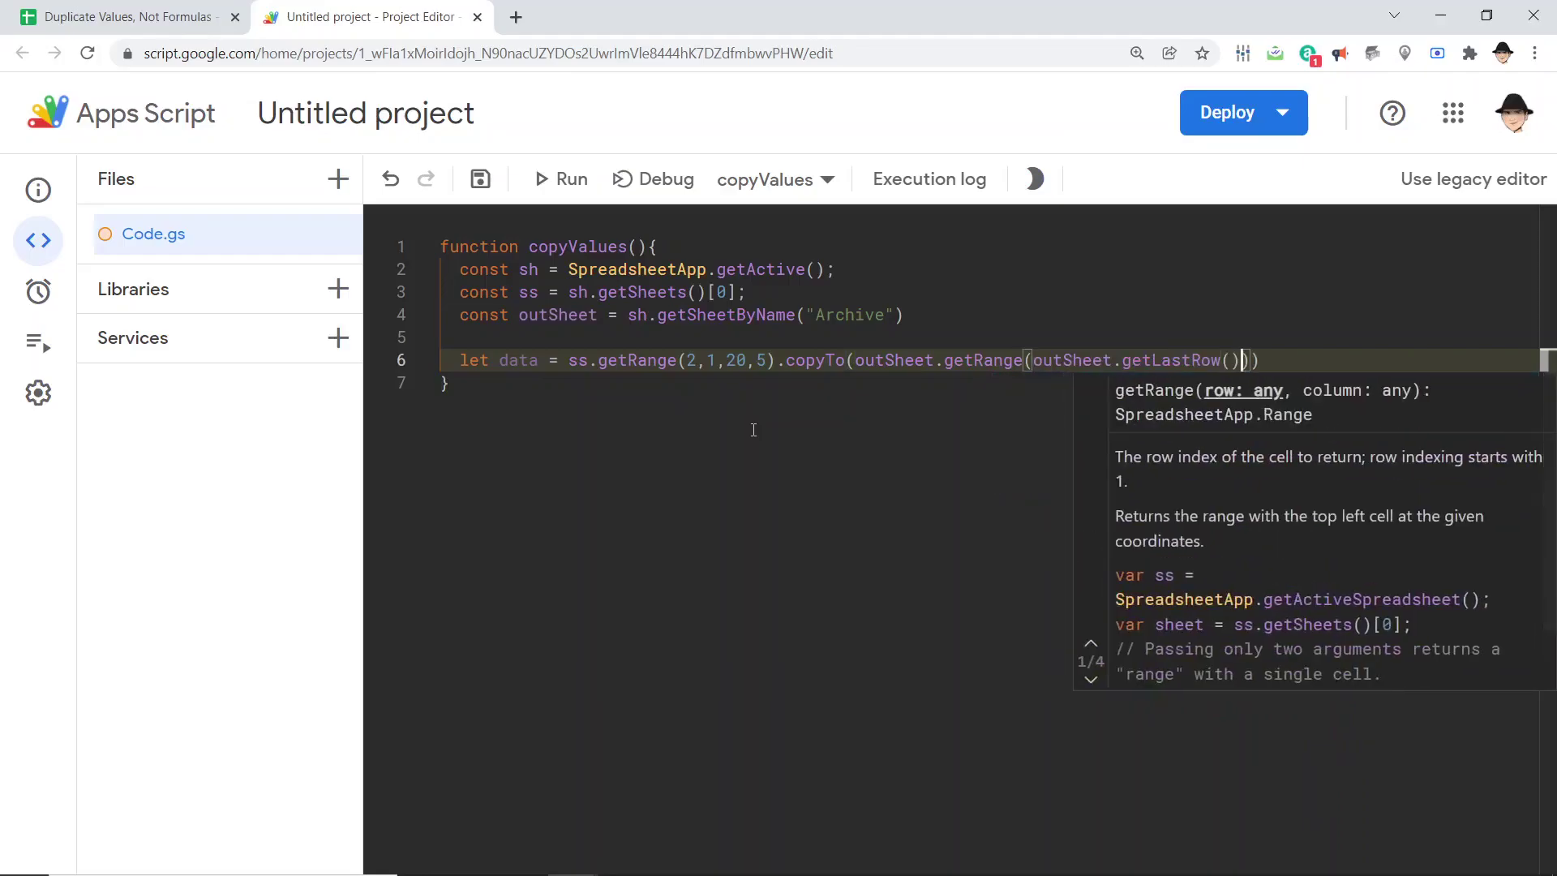
type(",")
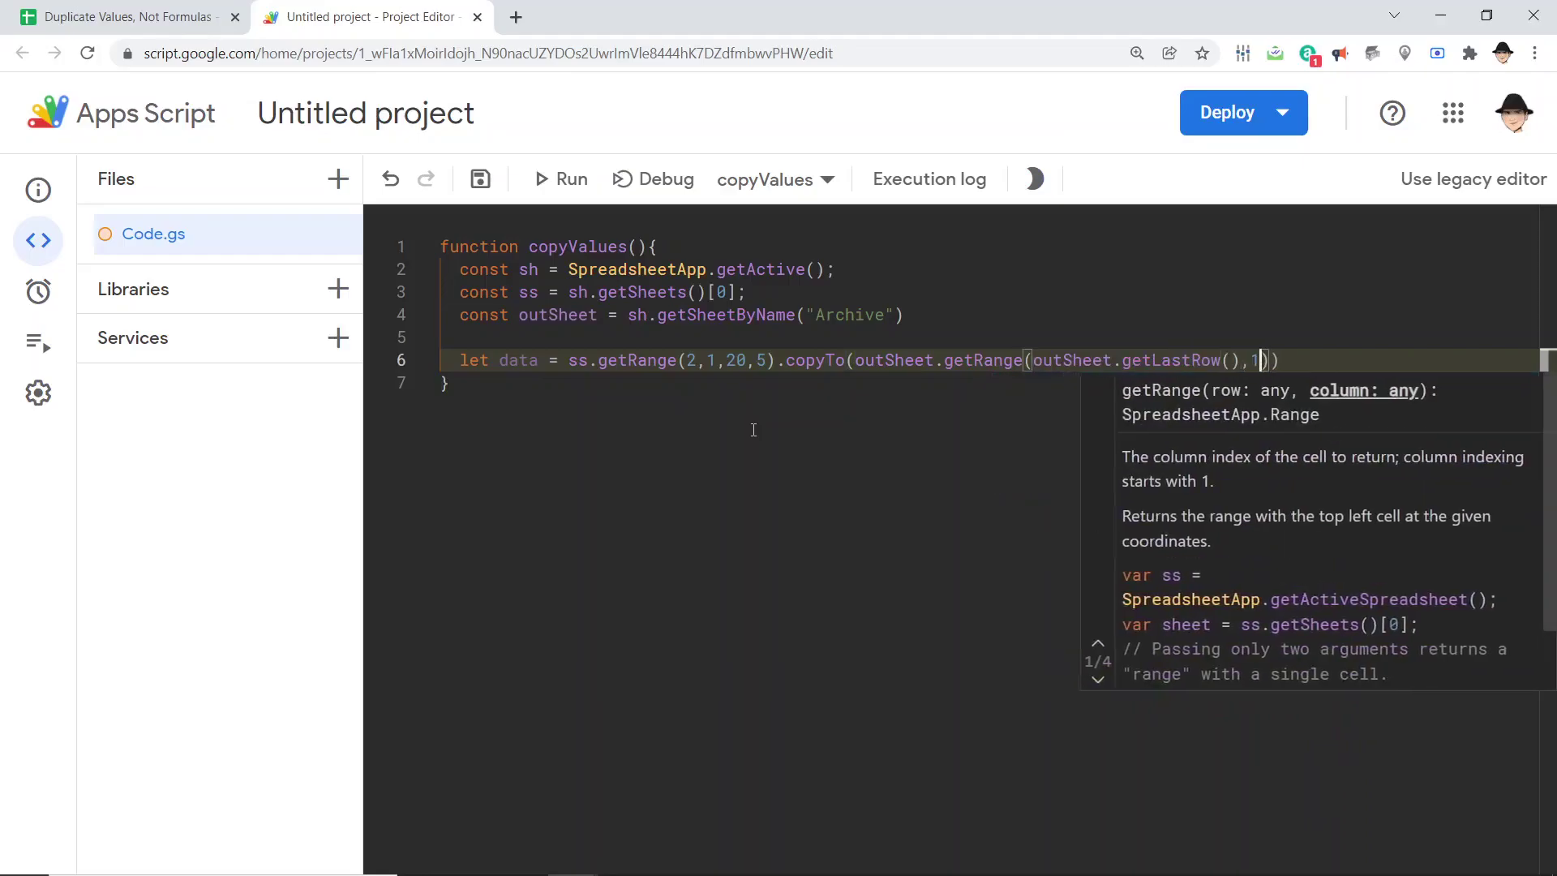
type("1,20,")
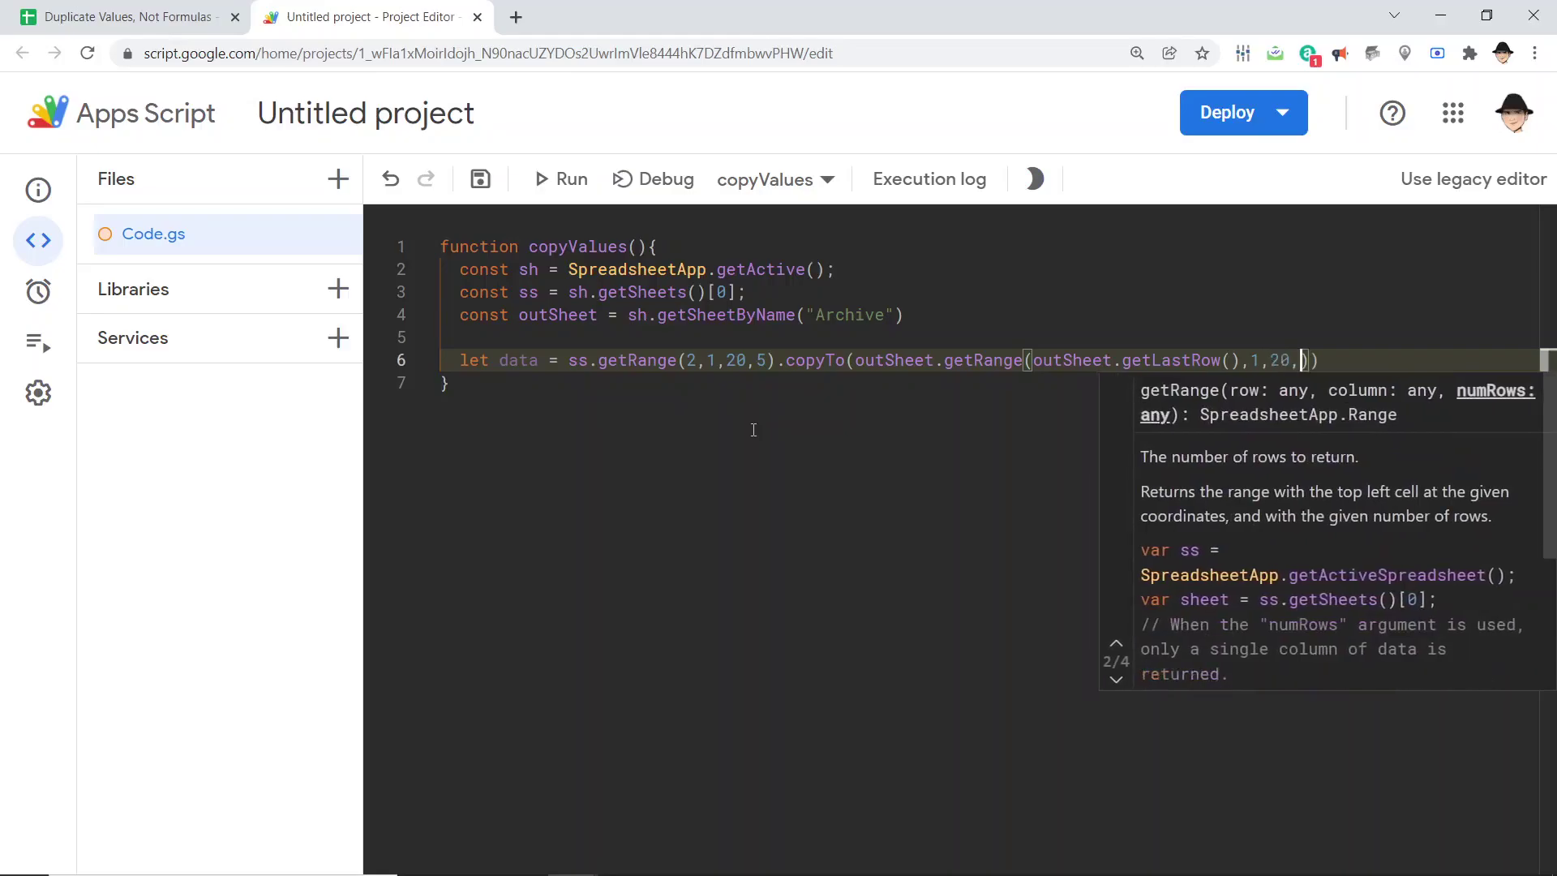
type("5")
key("Left")
key("Left")
key("Left")
key("Left")
key("Left")
key("Left")
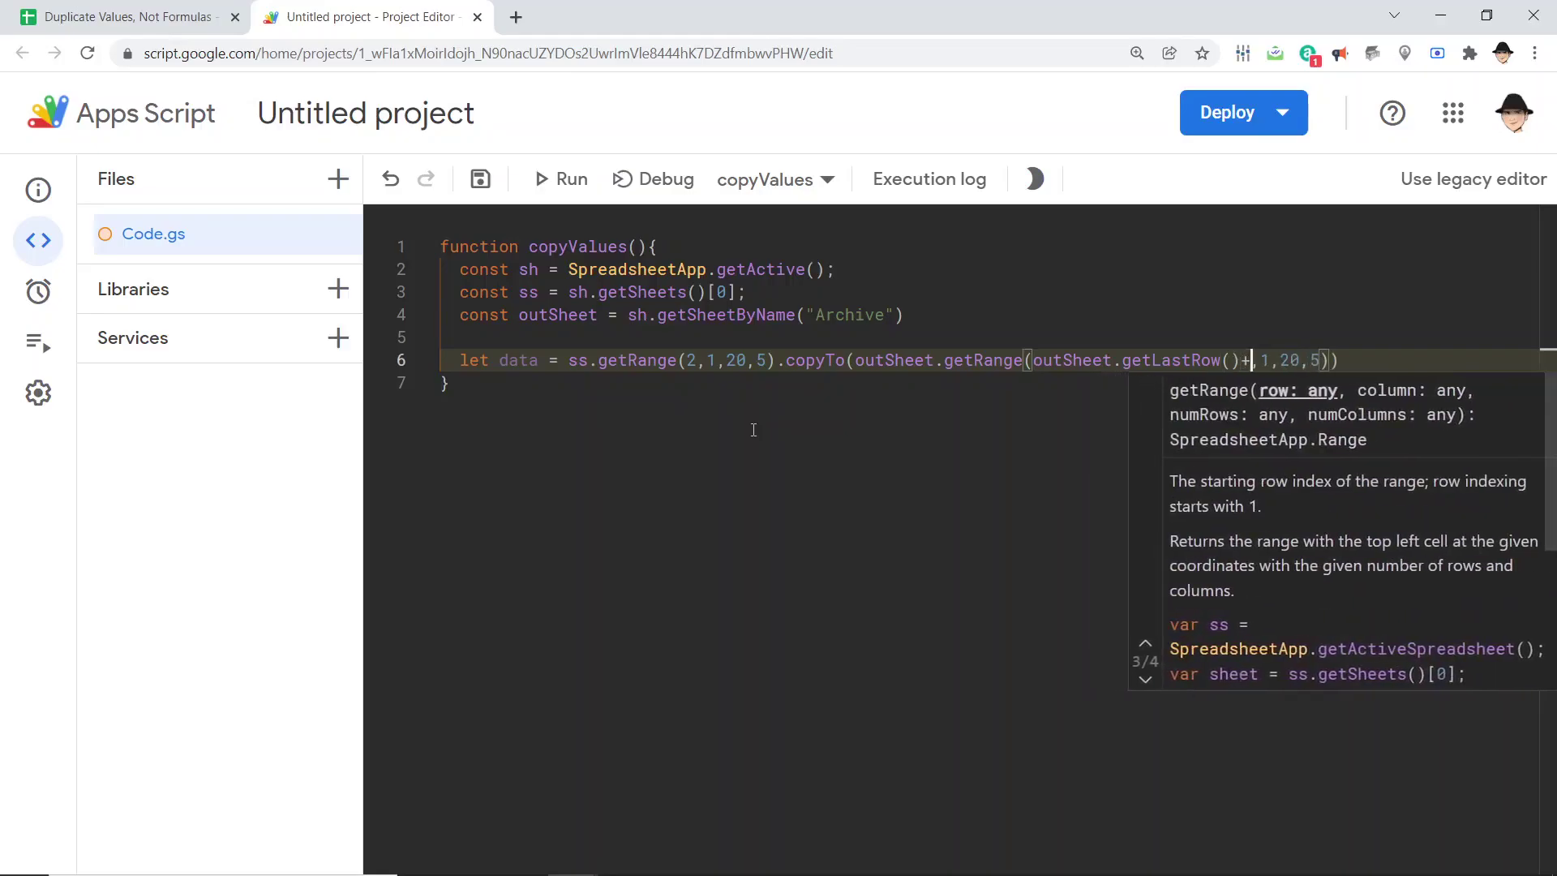
type("+1")
key("End")
type(";")
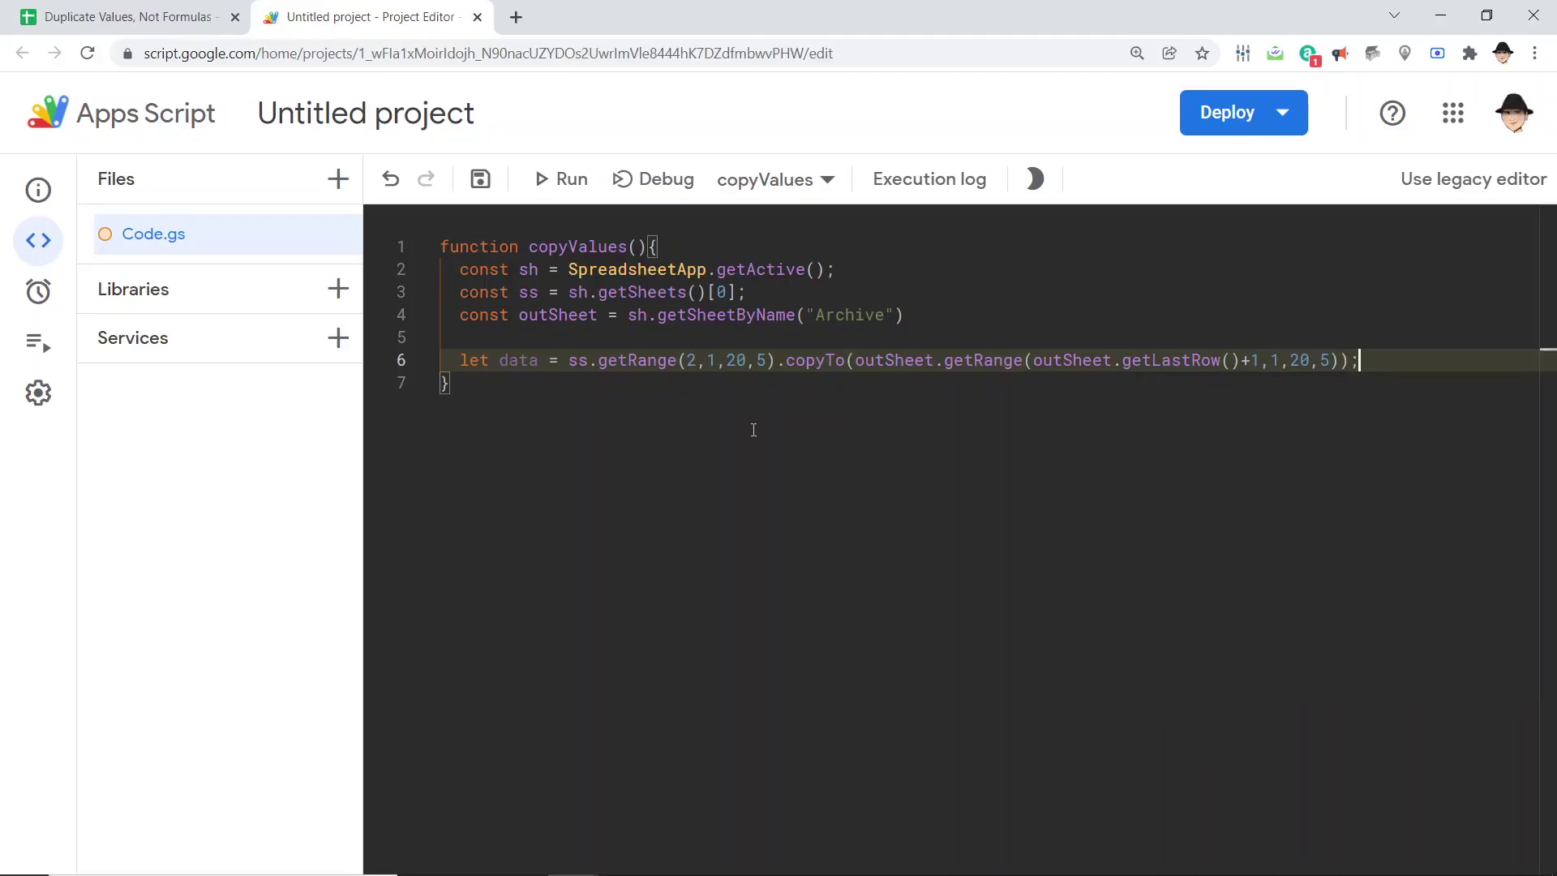
key("ctrl+s")
key("ctrl+r")
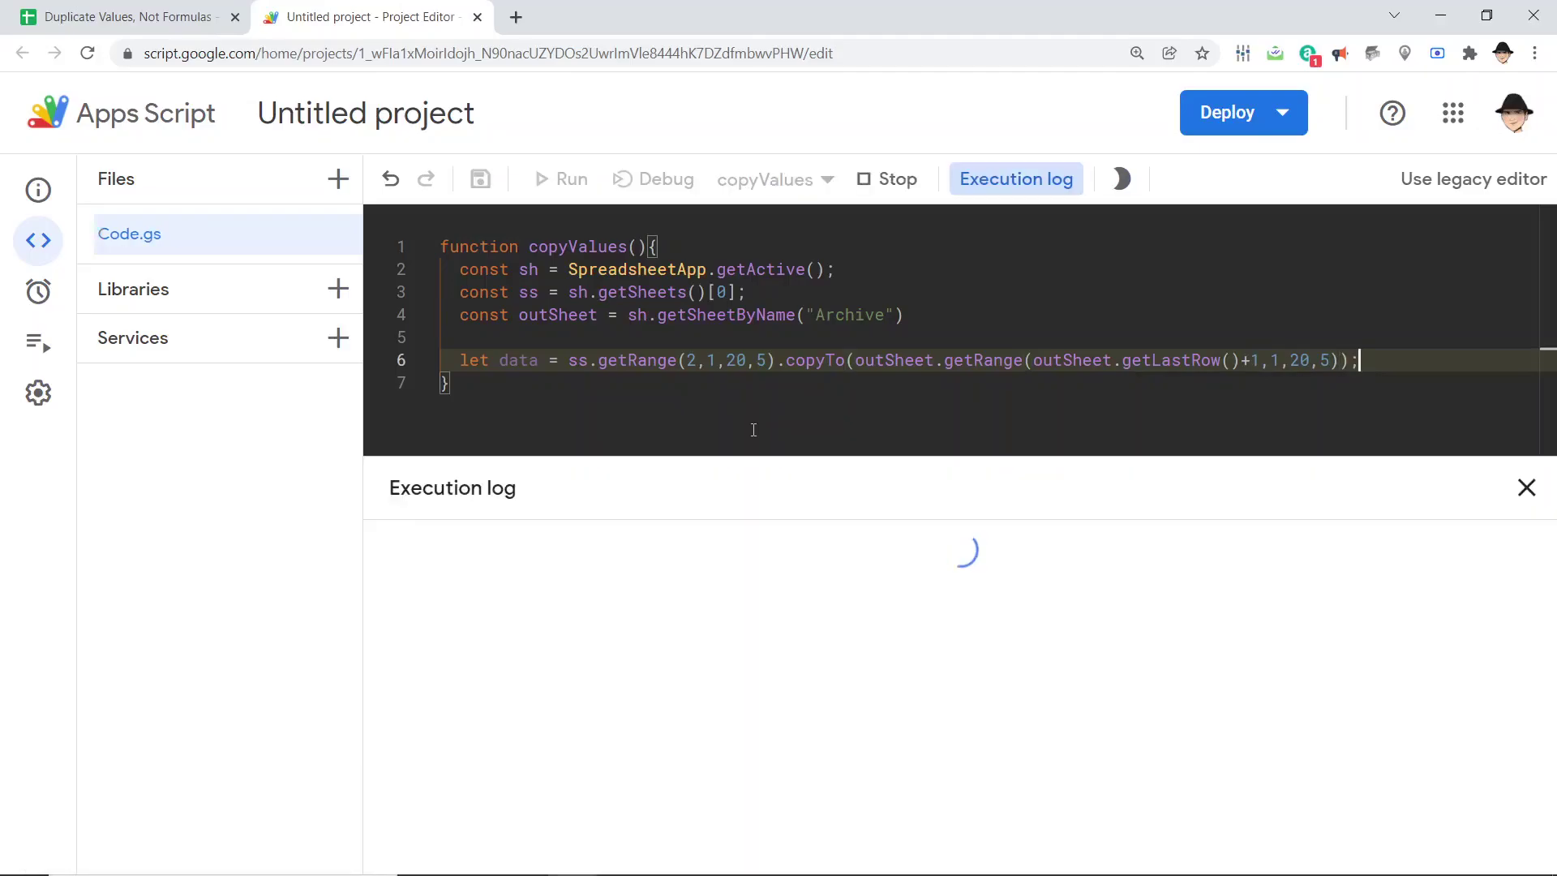
Inspect the division errors pasted into Archive, then clear A2:E21.
key("ctrl+shift+Tab")
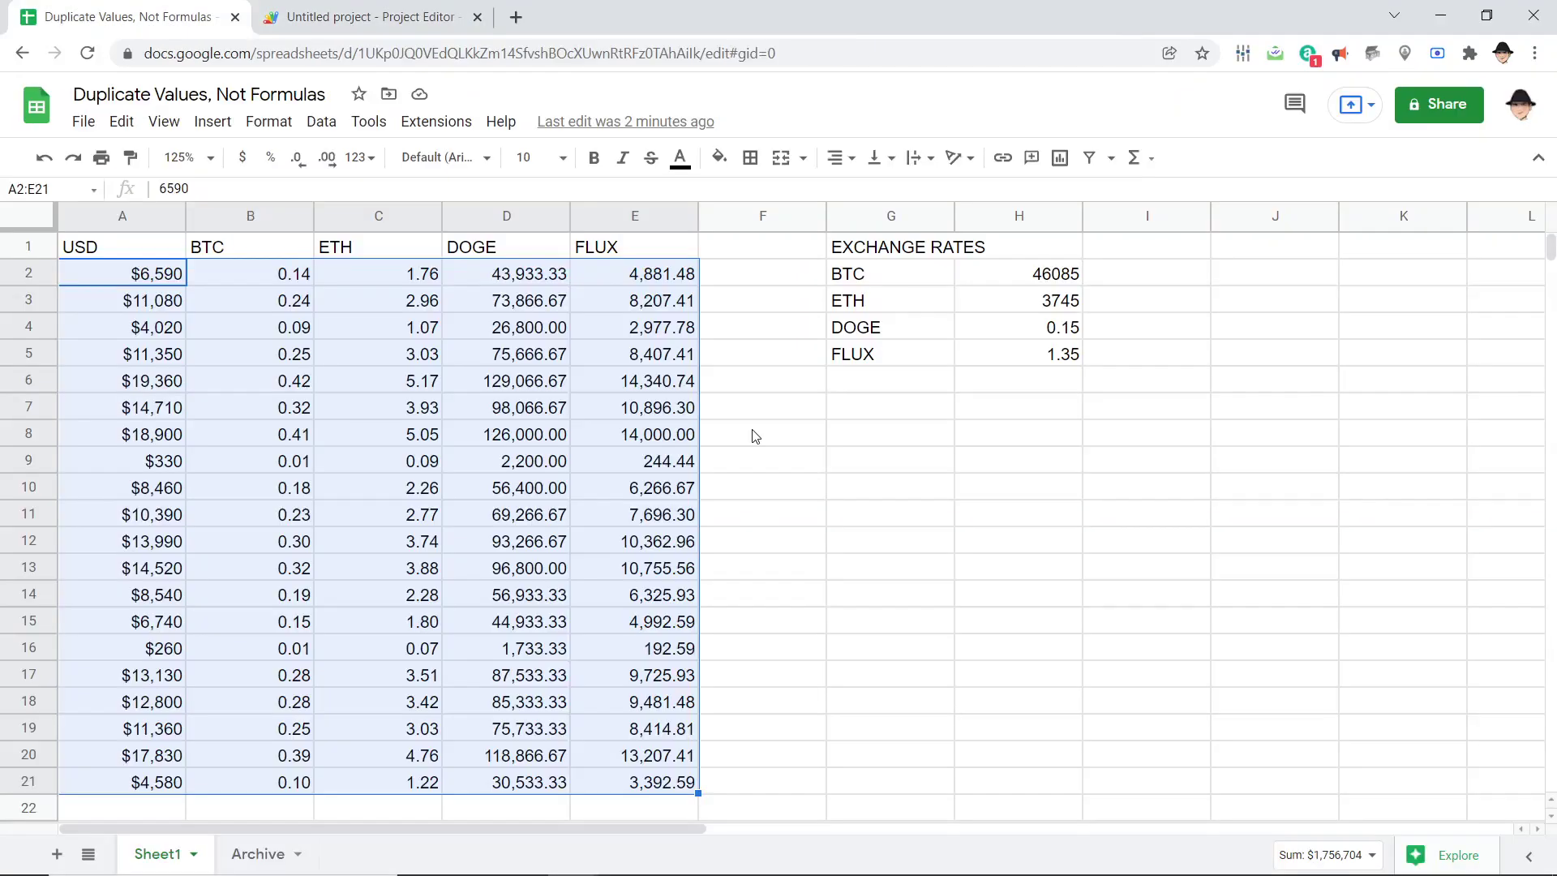
key("Left")
key("Left")
key("Left")
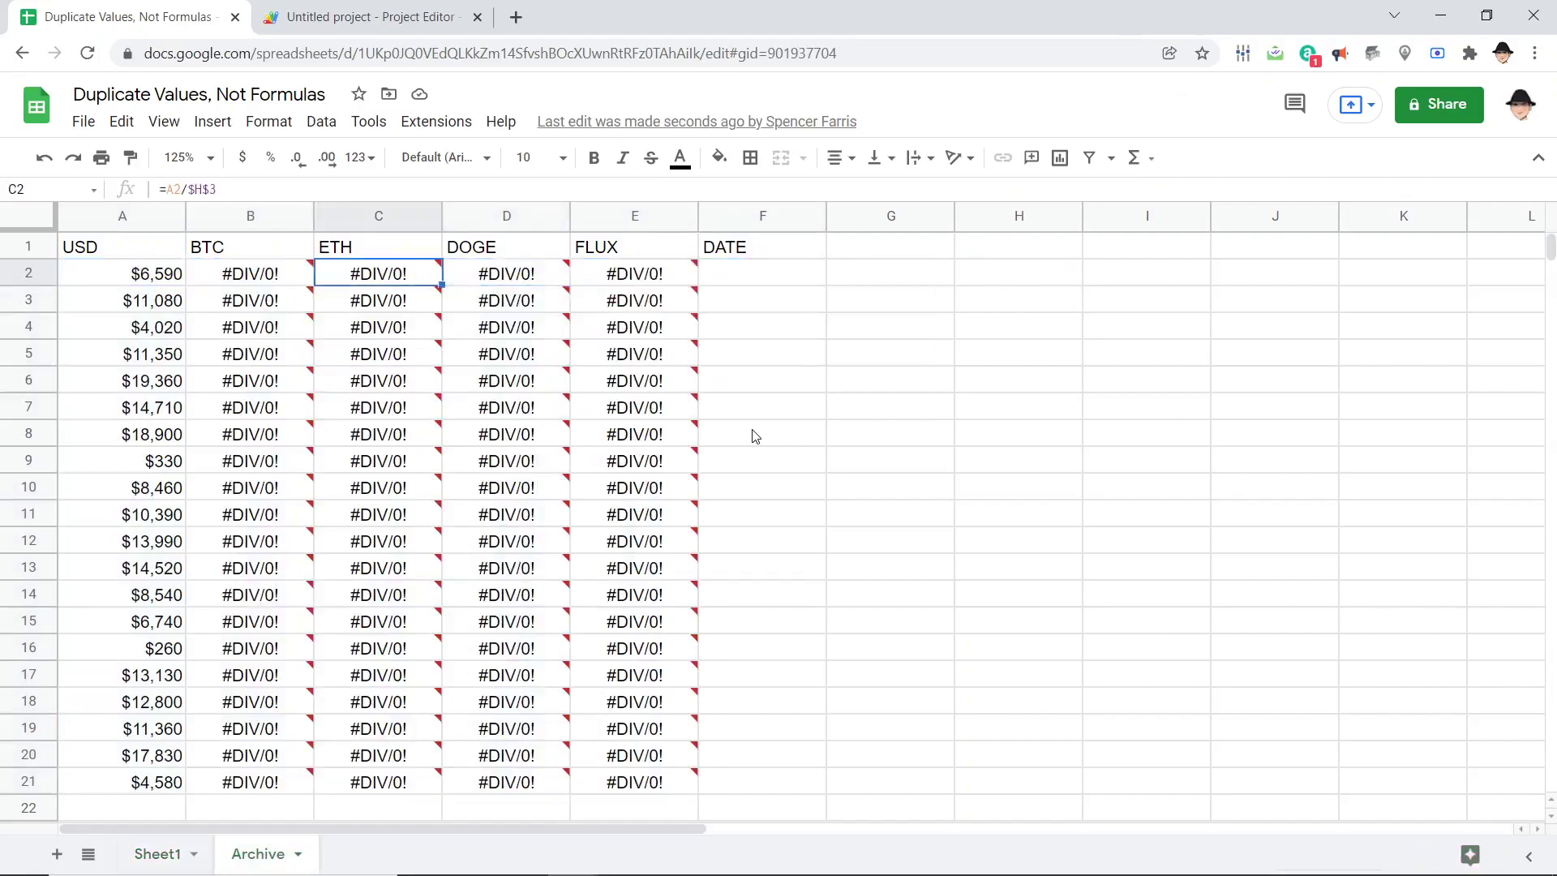
key("Left")
key("Left")
key("Right")
key("Right")
key("Left")
key("Left")
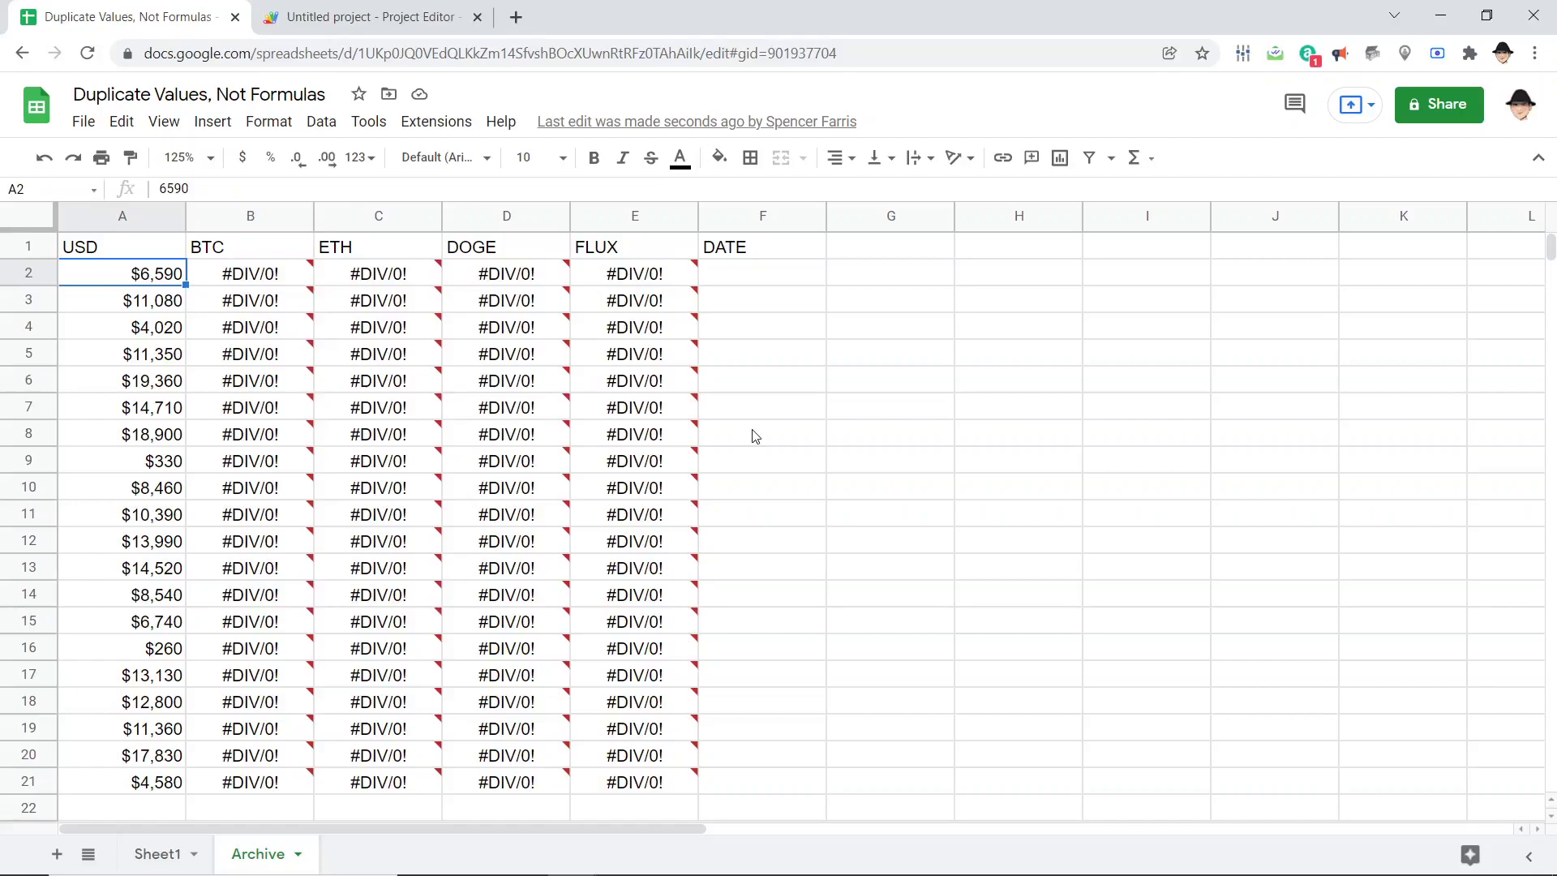
key("ctrl+shift+Down")
key("ctrl+shift+Right")
key("Delete")
key("Up")
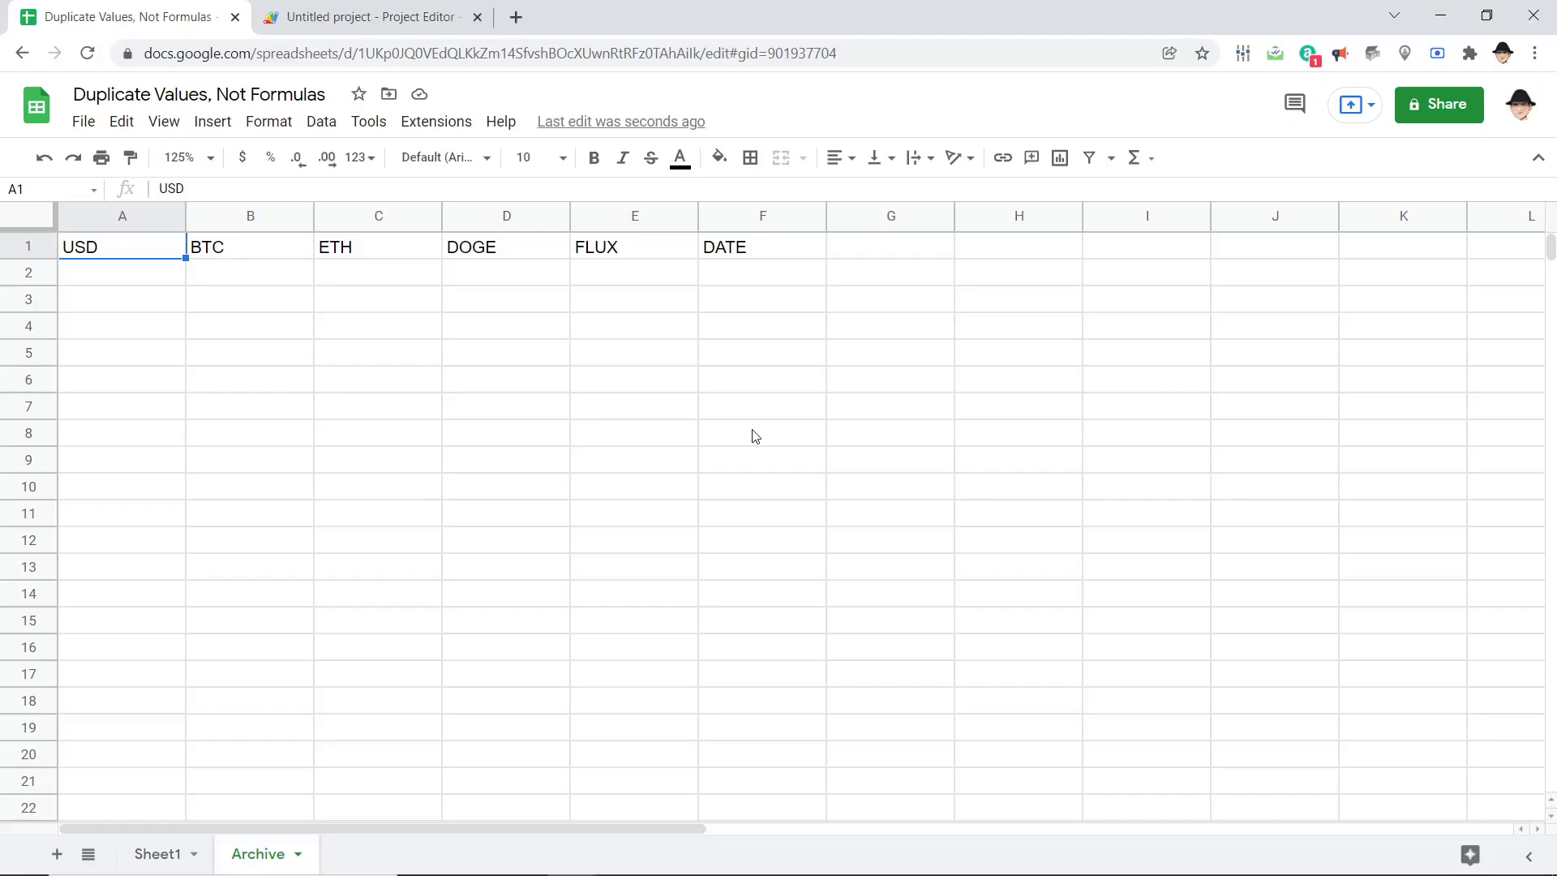
Start a ss.getRange(2,1,20,5).copyTo(outSheet…) statement after checking Sheet1's data size.
key("ctrl+Tab")
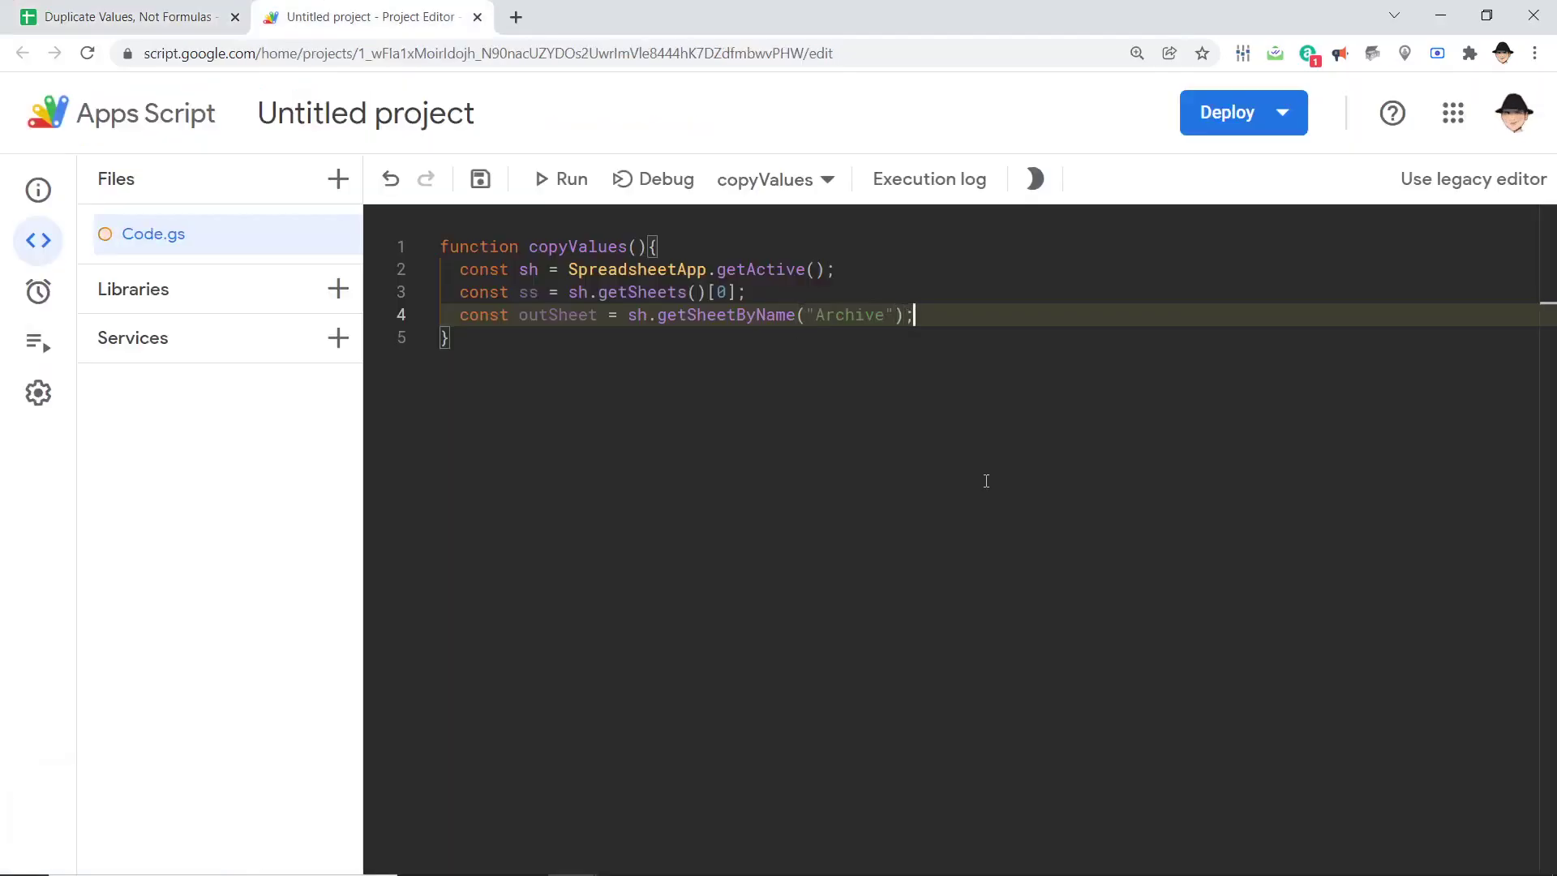
type(";")
key("Return")
key("Return")
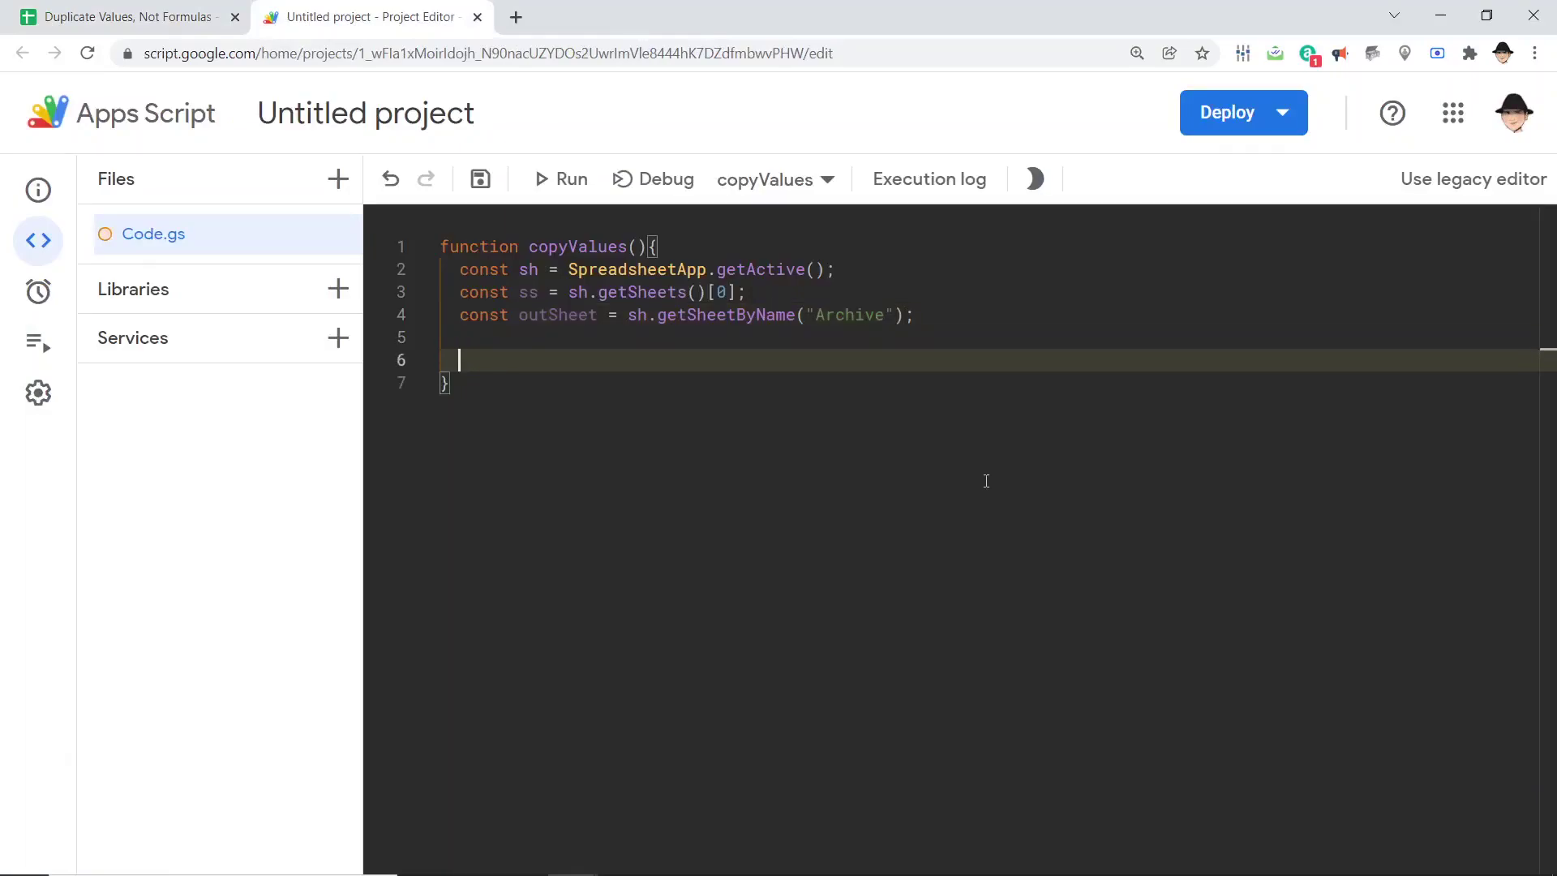
type("ss.getRan")
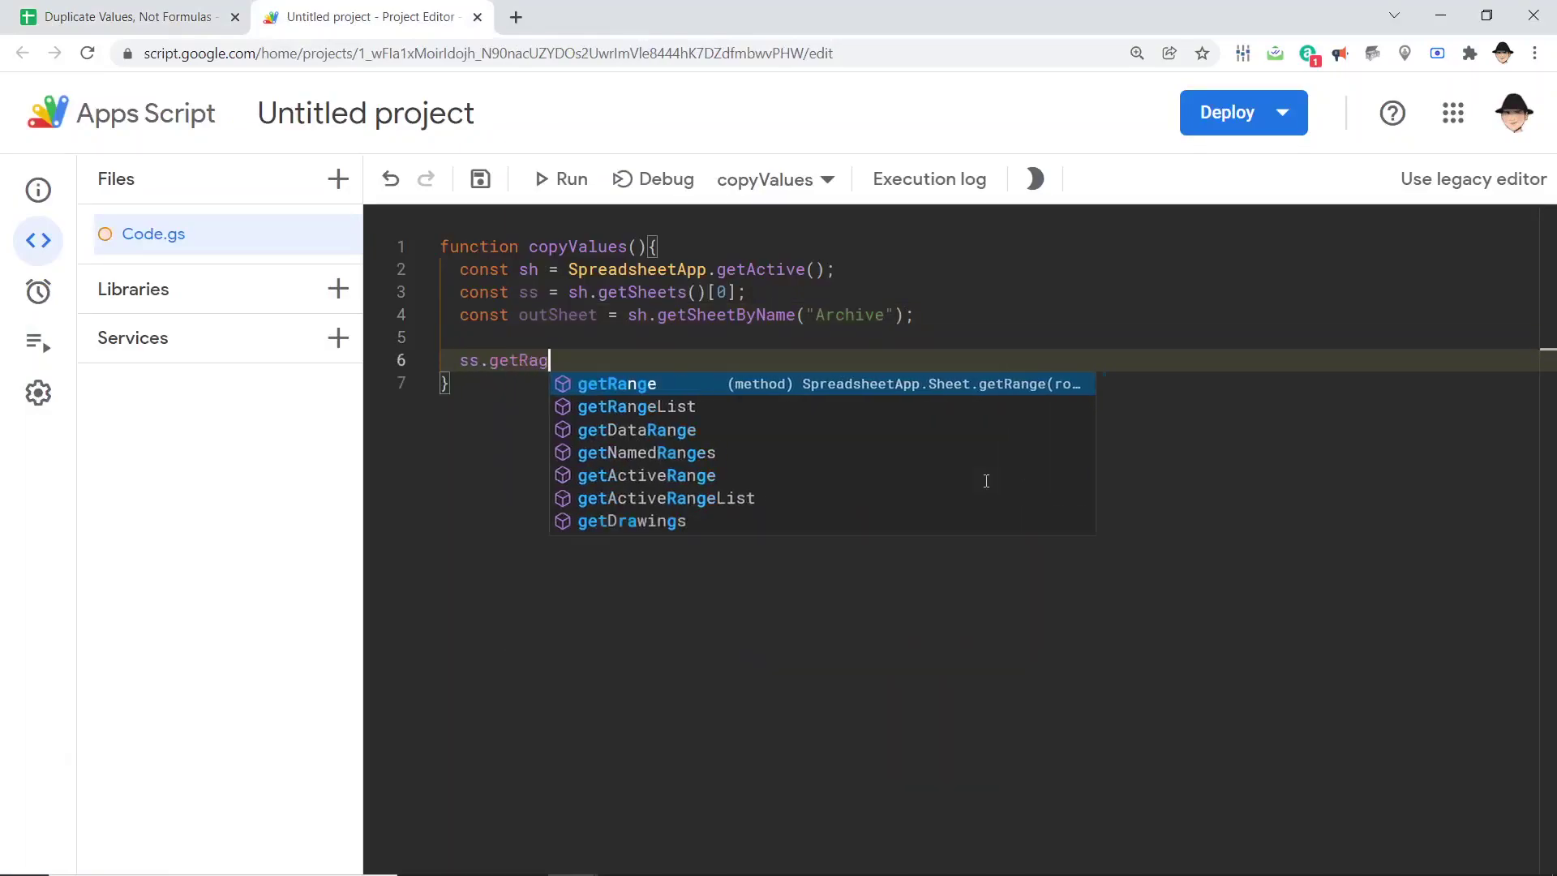
type("ge(")
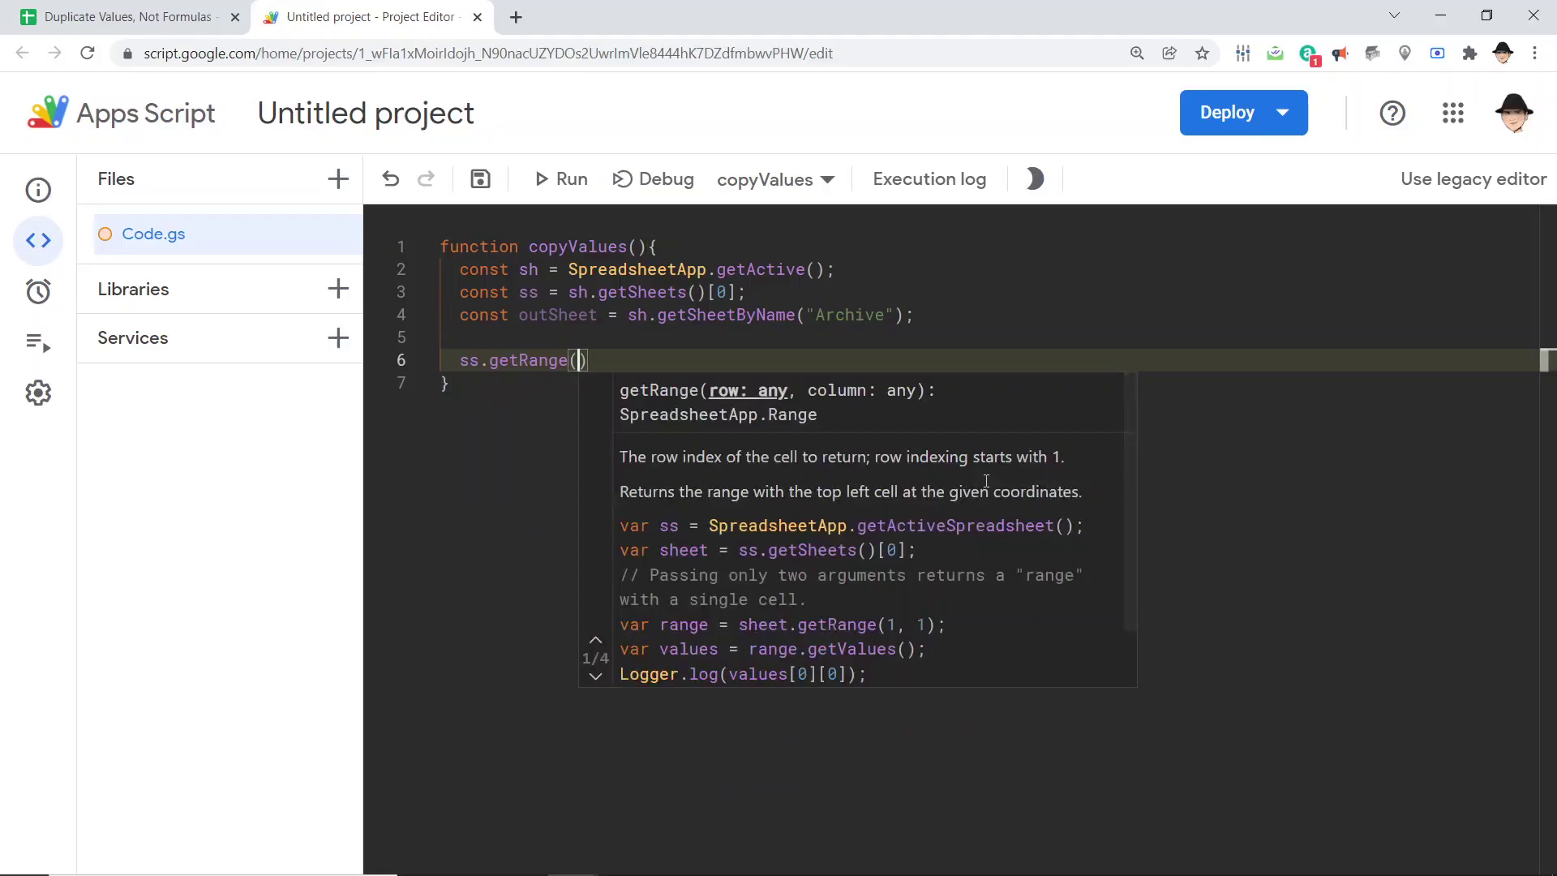
type("2,1")
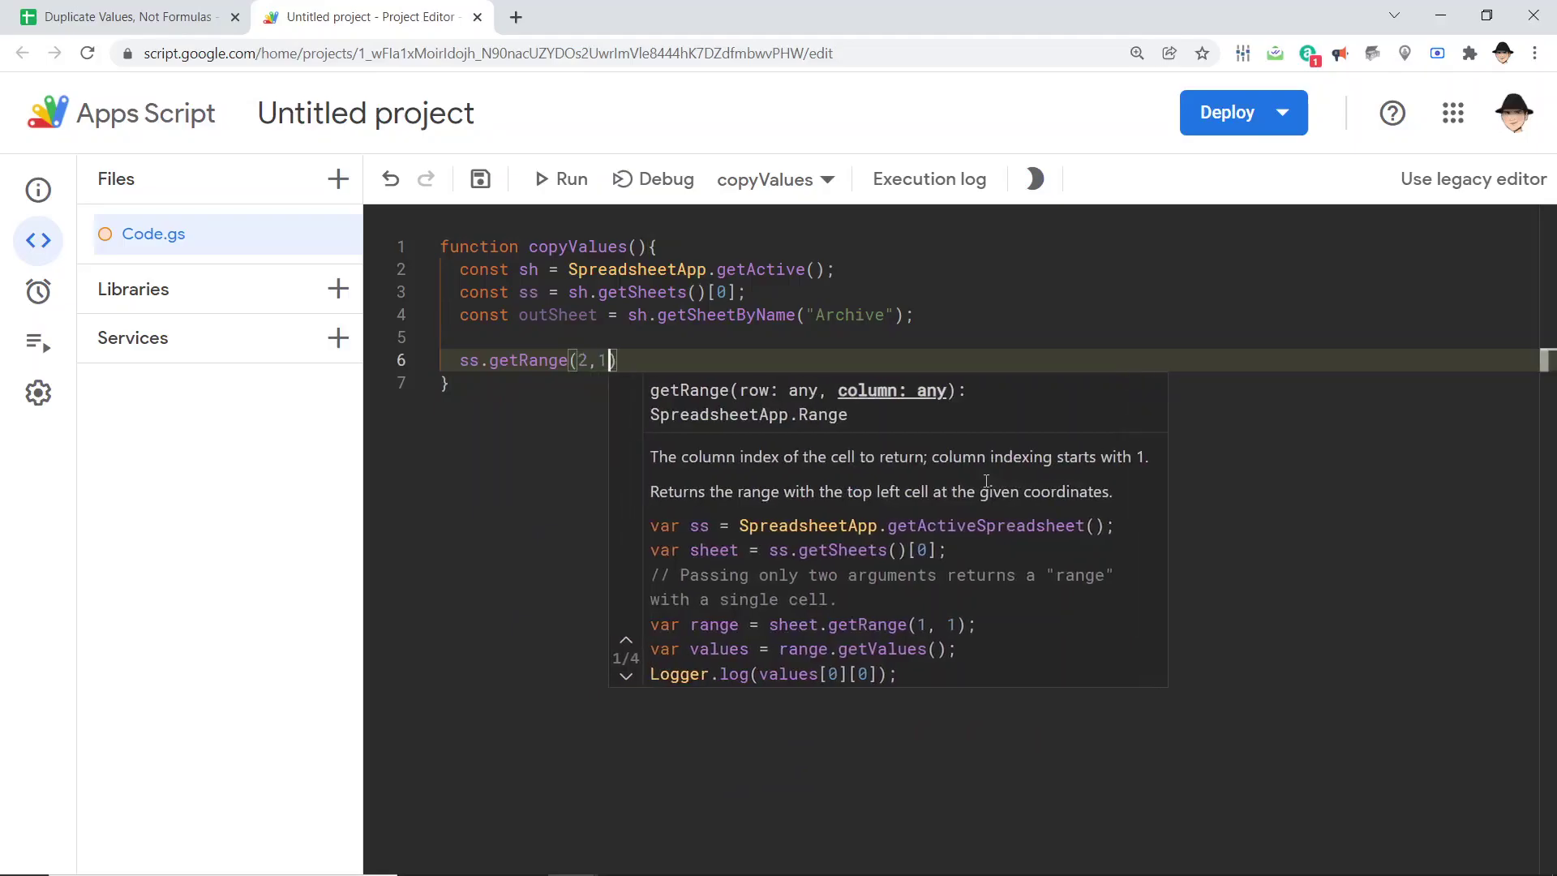
type(",")
key("ctrl+shift+Tab")
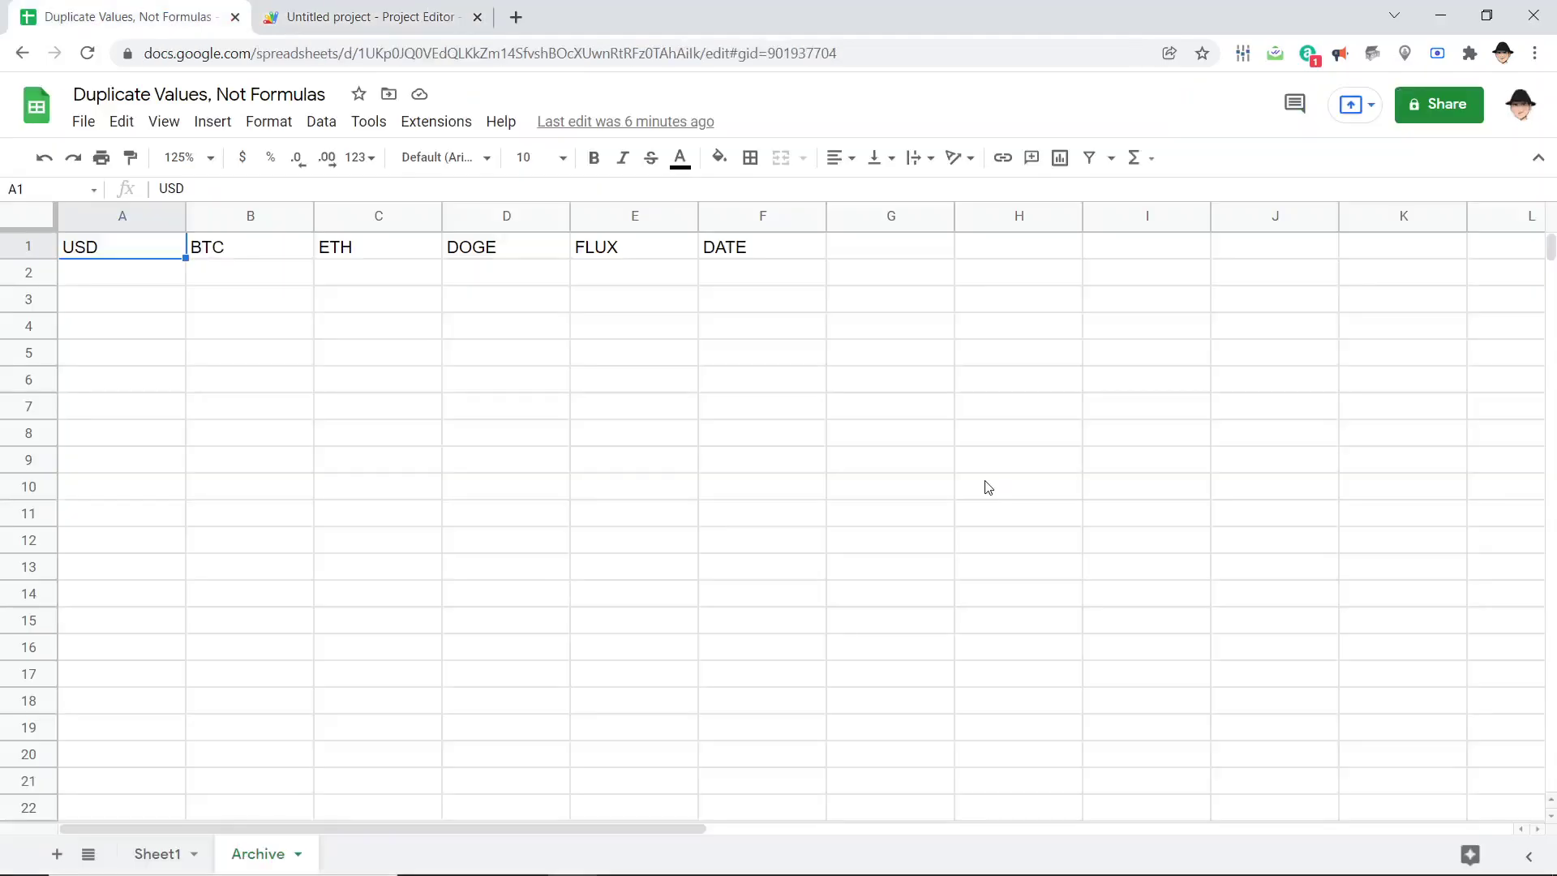
key("ctrl+shift+Page_Up")
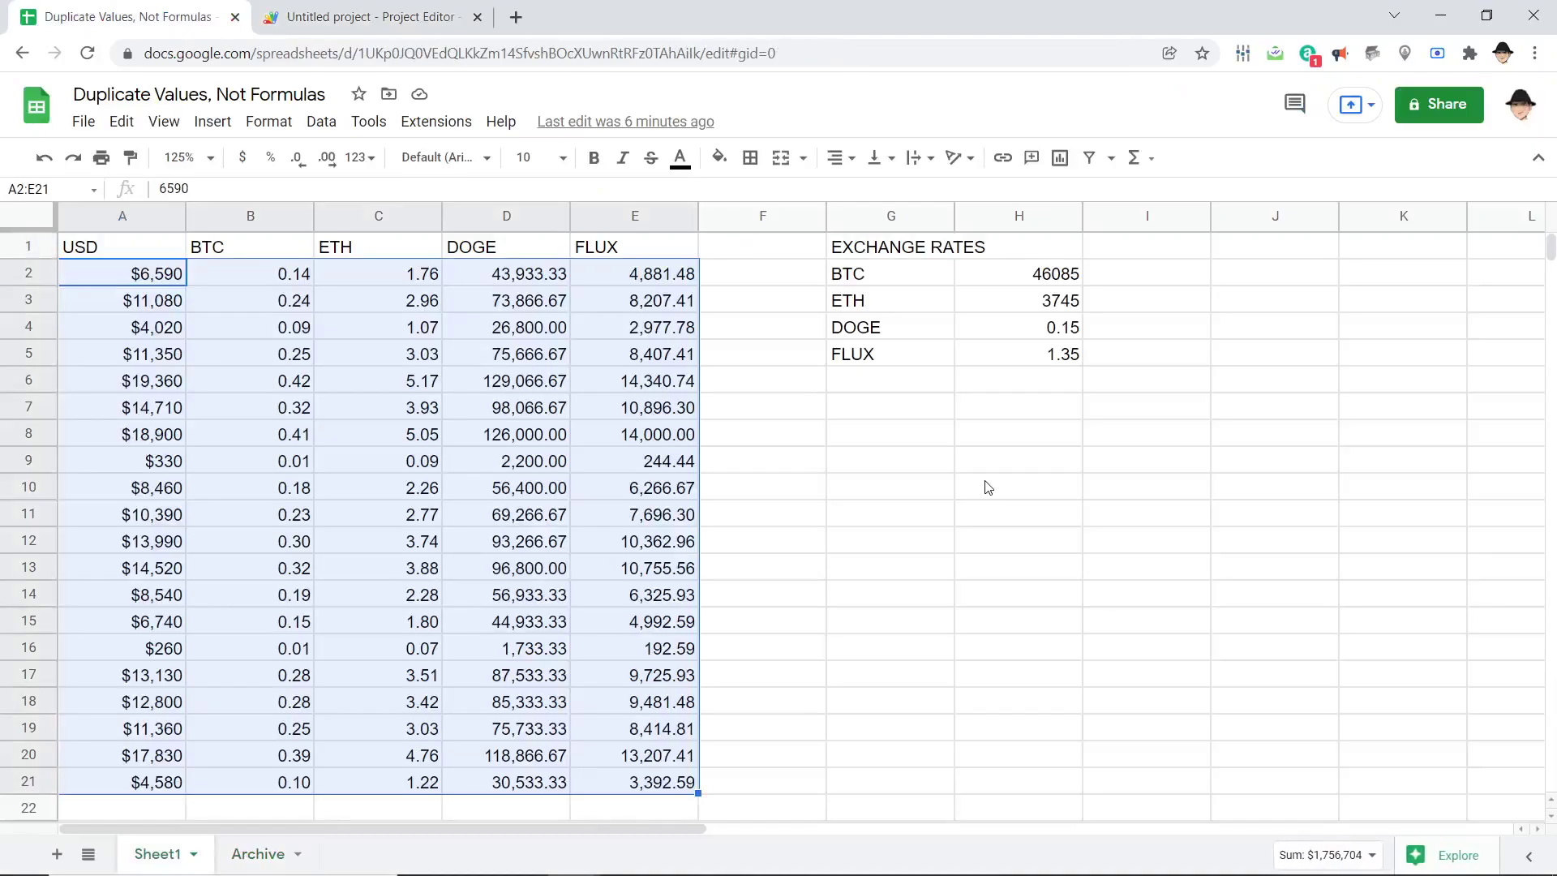
key("ctrl+Tab")
type("20,")
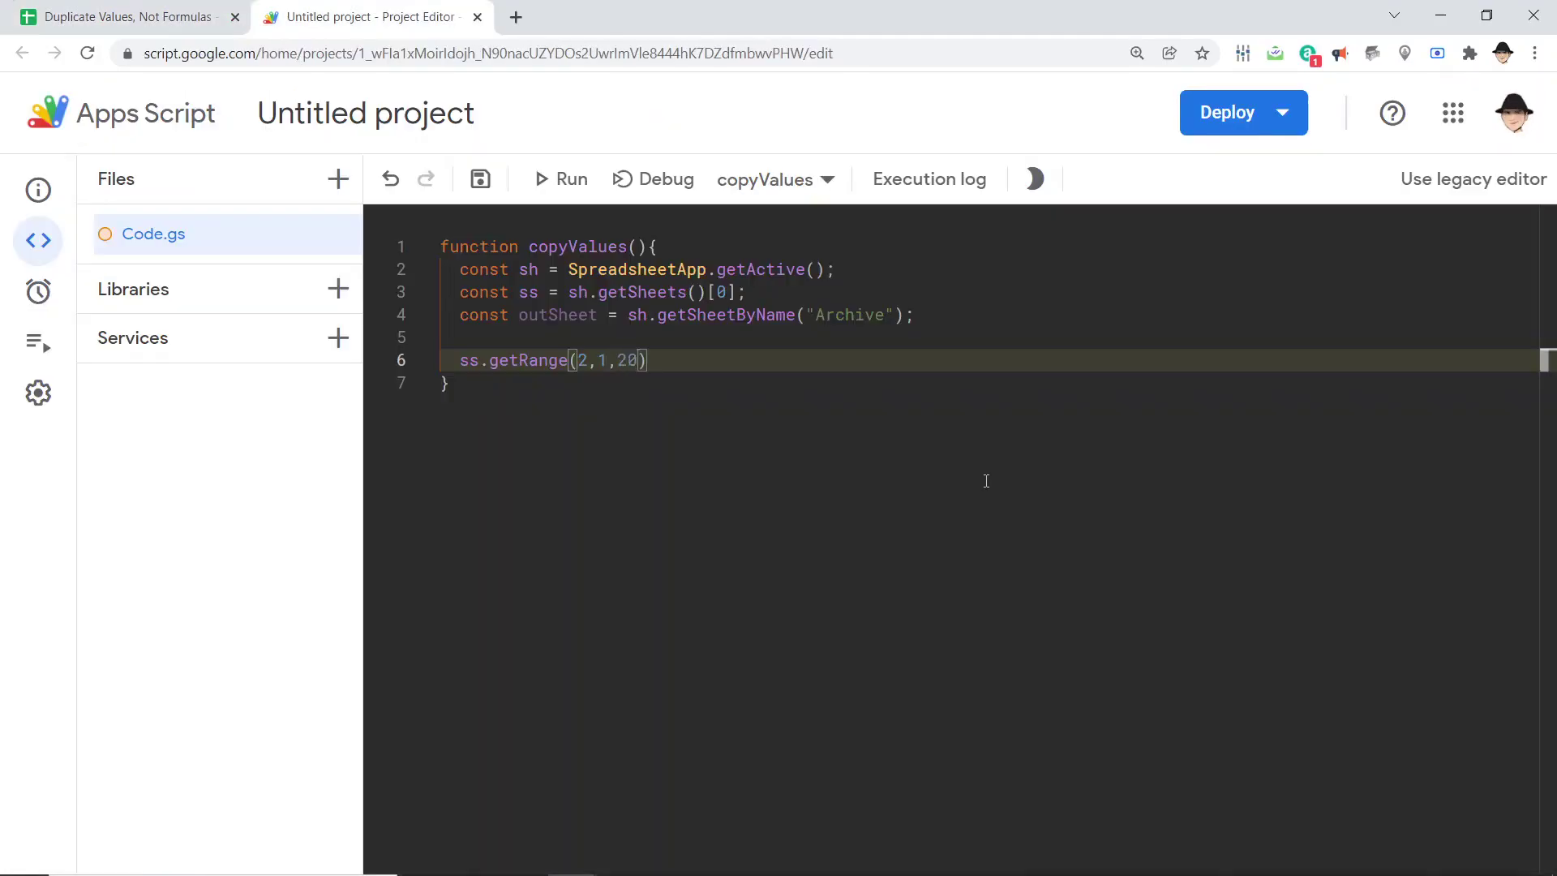
type("5")
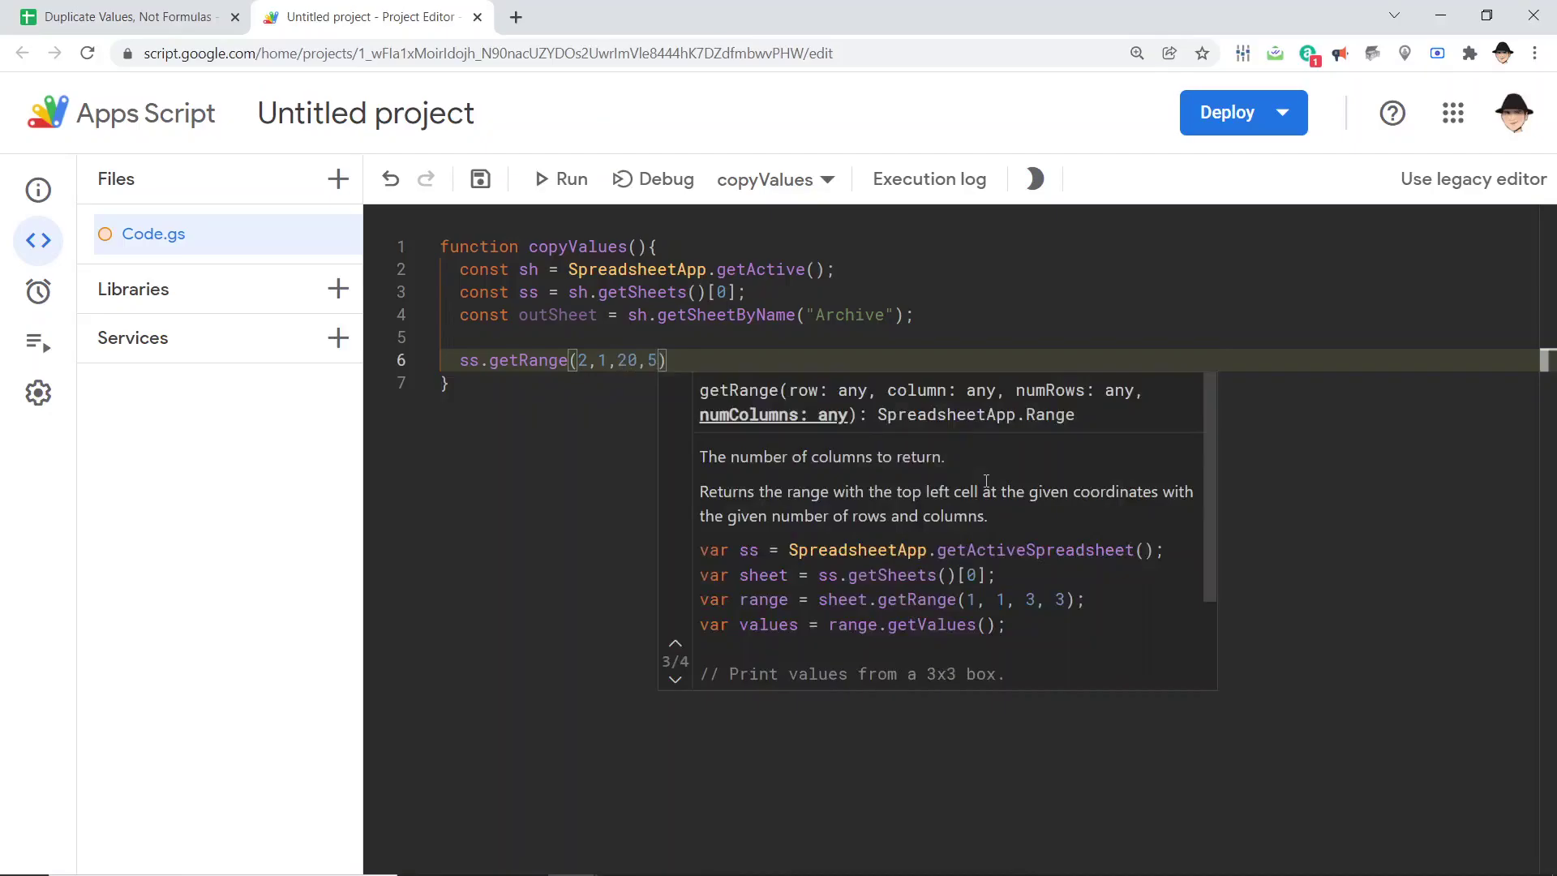
type(").copy")
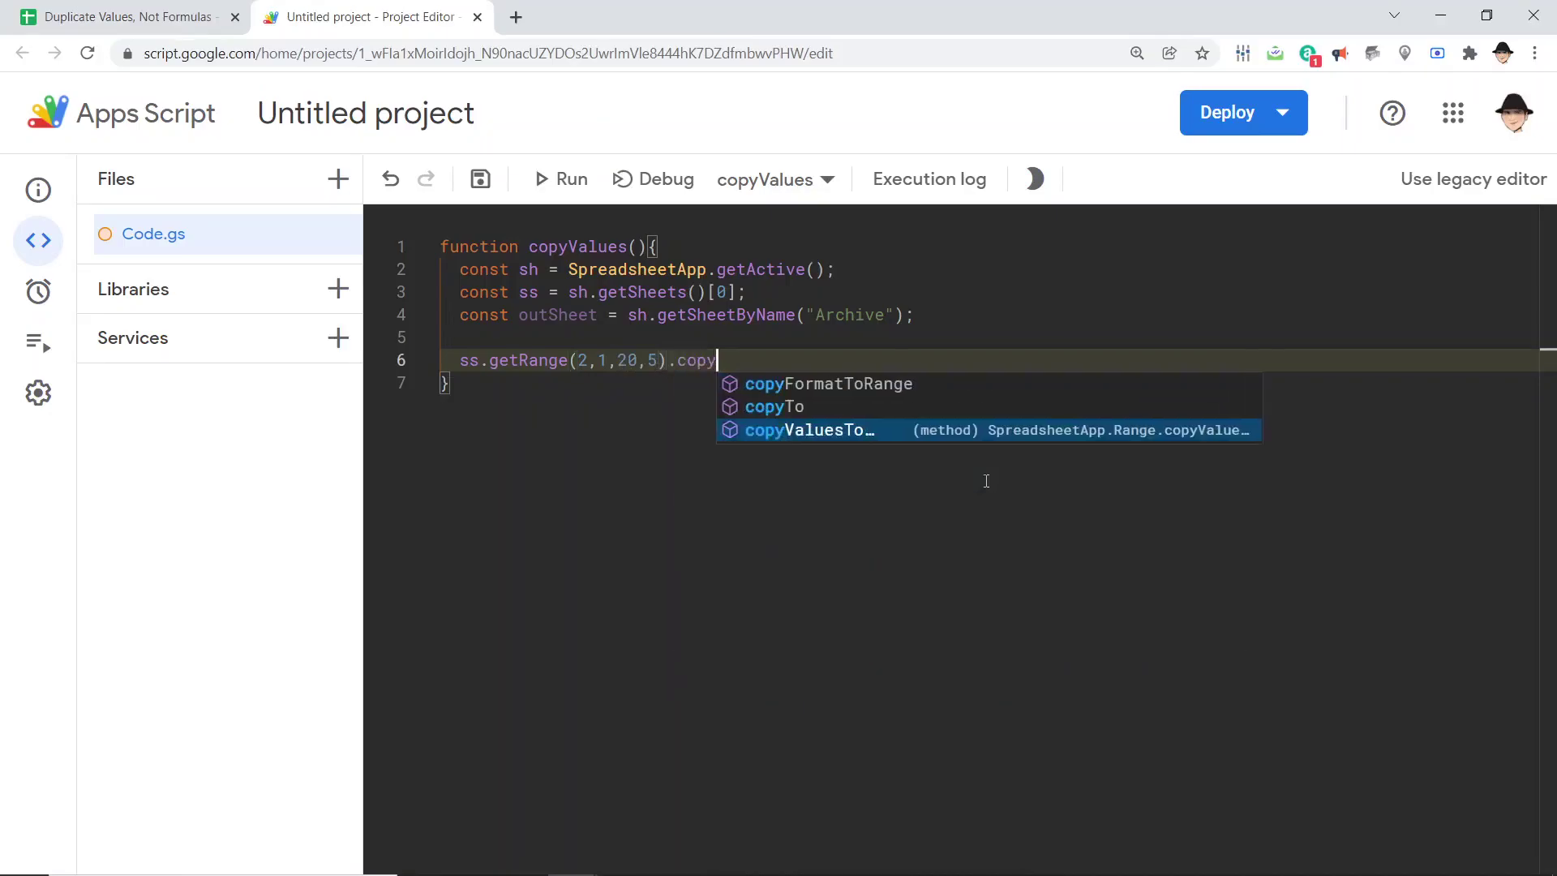
key("Up")
key("Return")
type("(")
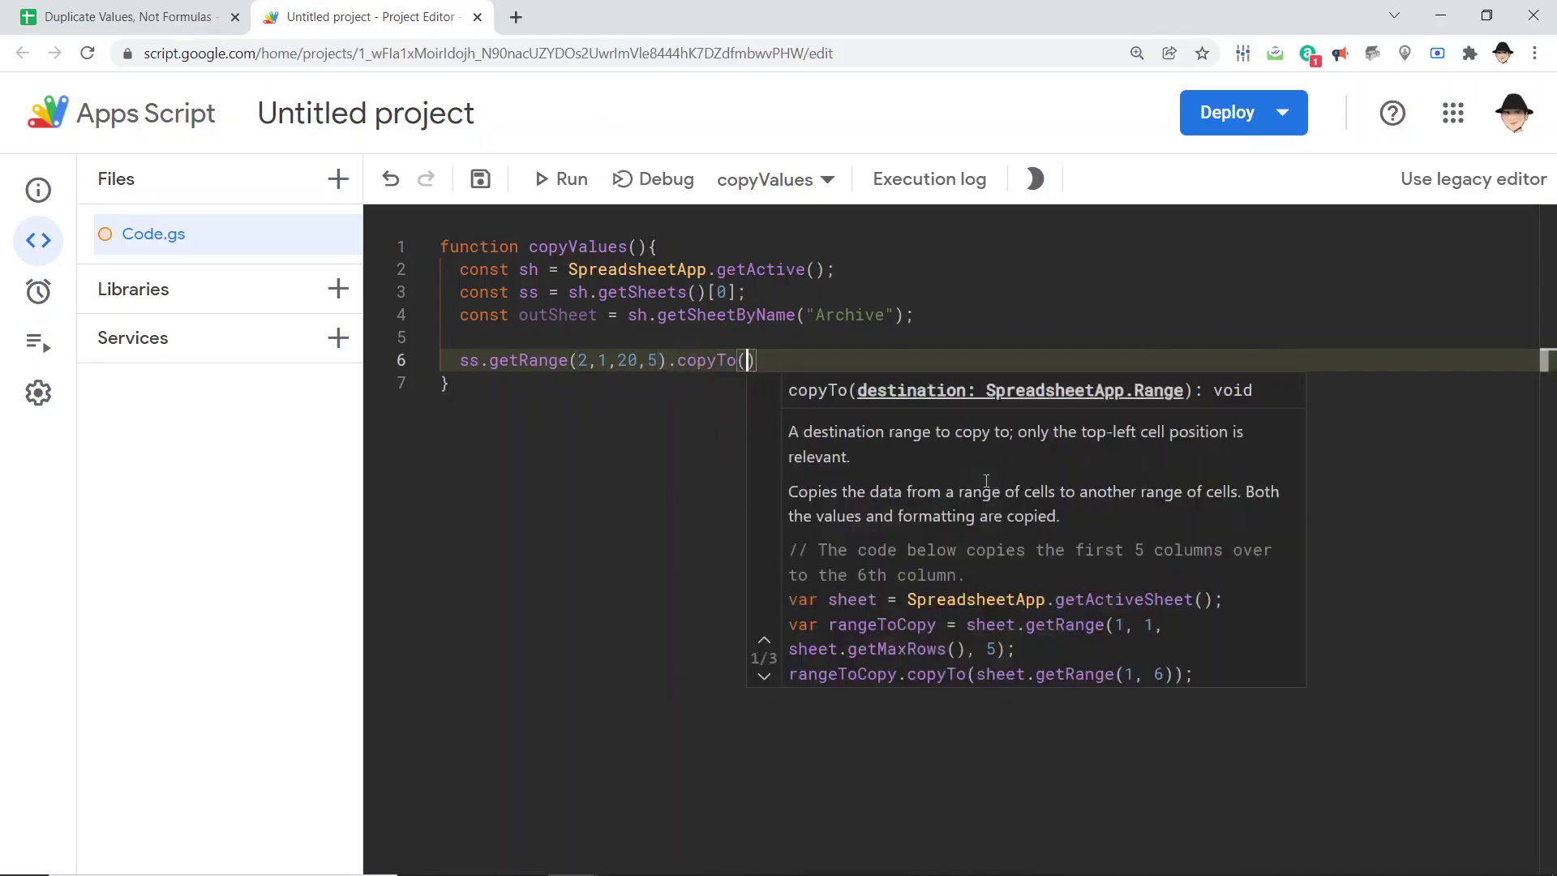
type("out")
key("Return")
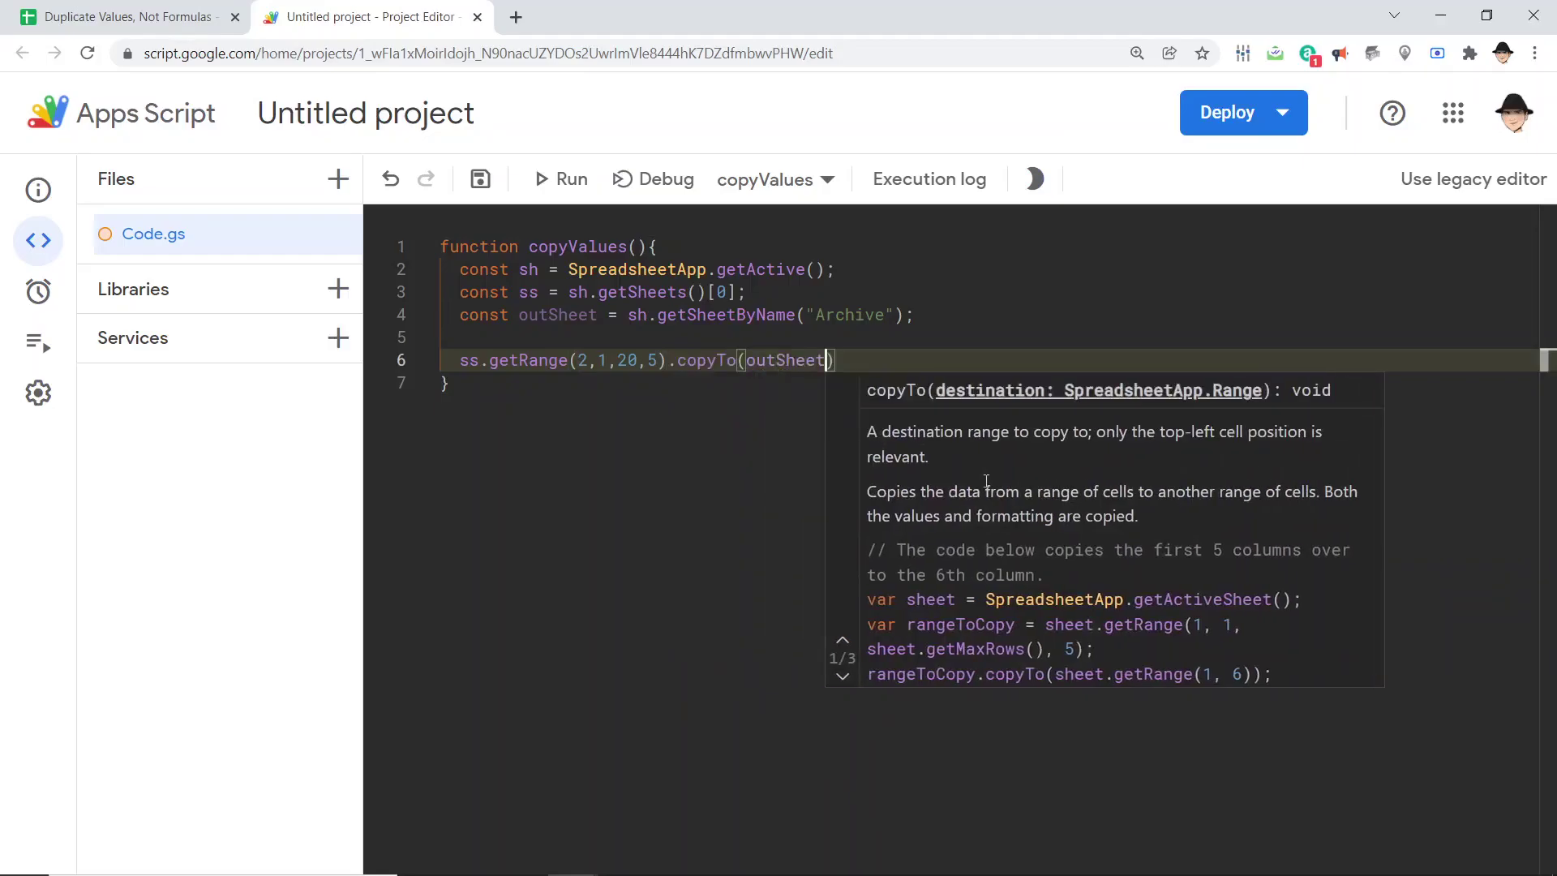
type(".getRange")
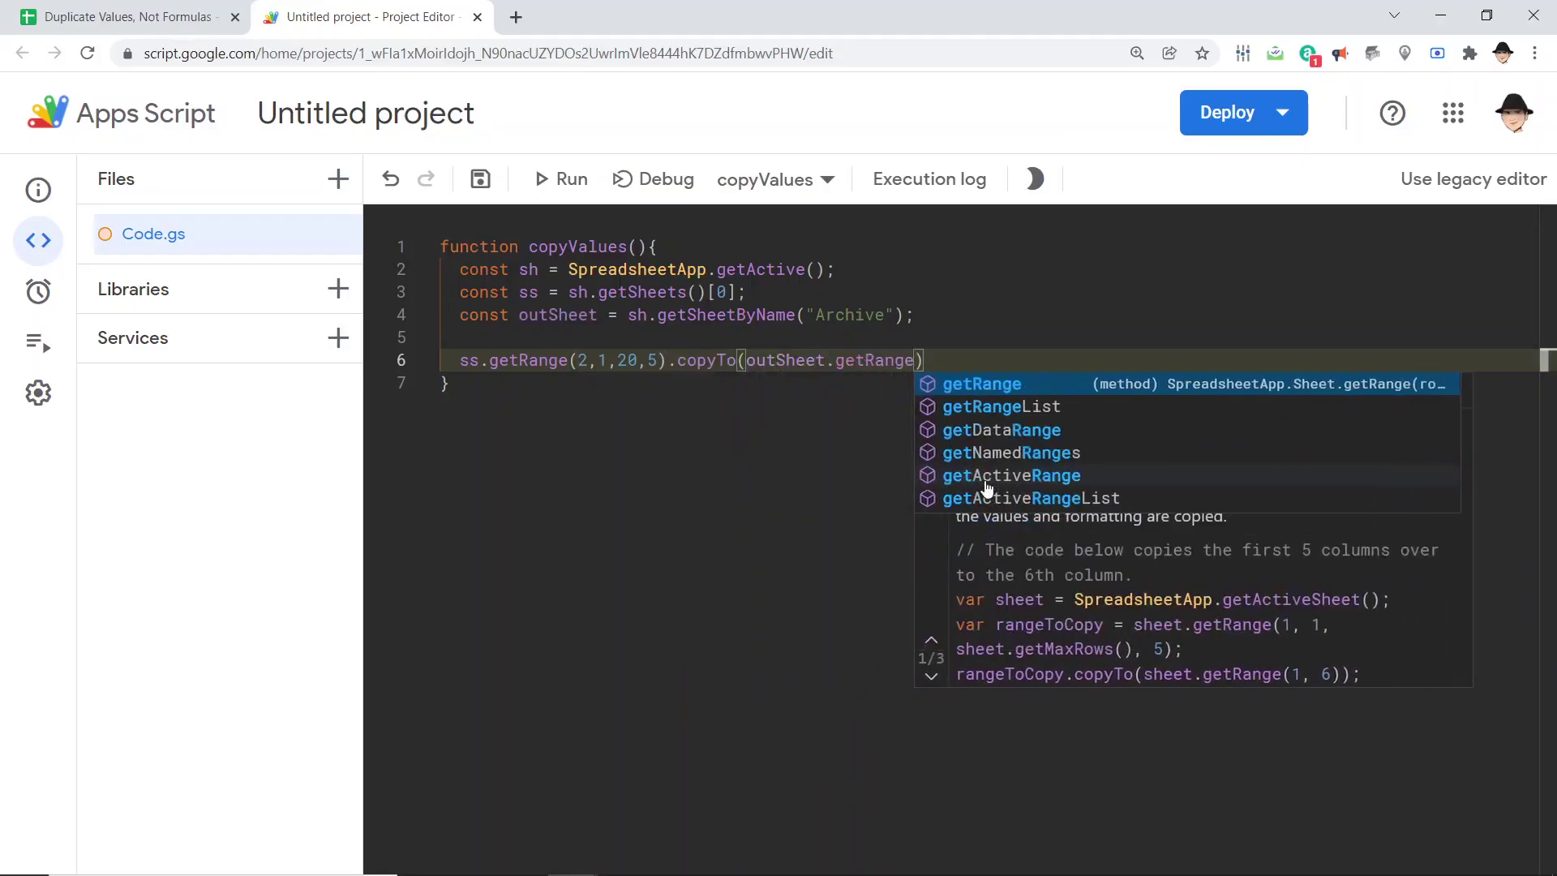
Move the outSheet destination getRange onto its own line and review the statement.
key("Return")
type("()")
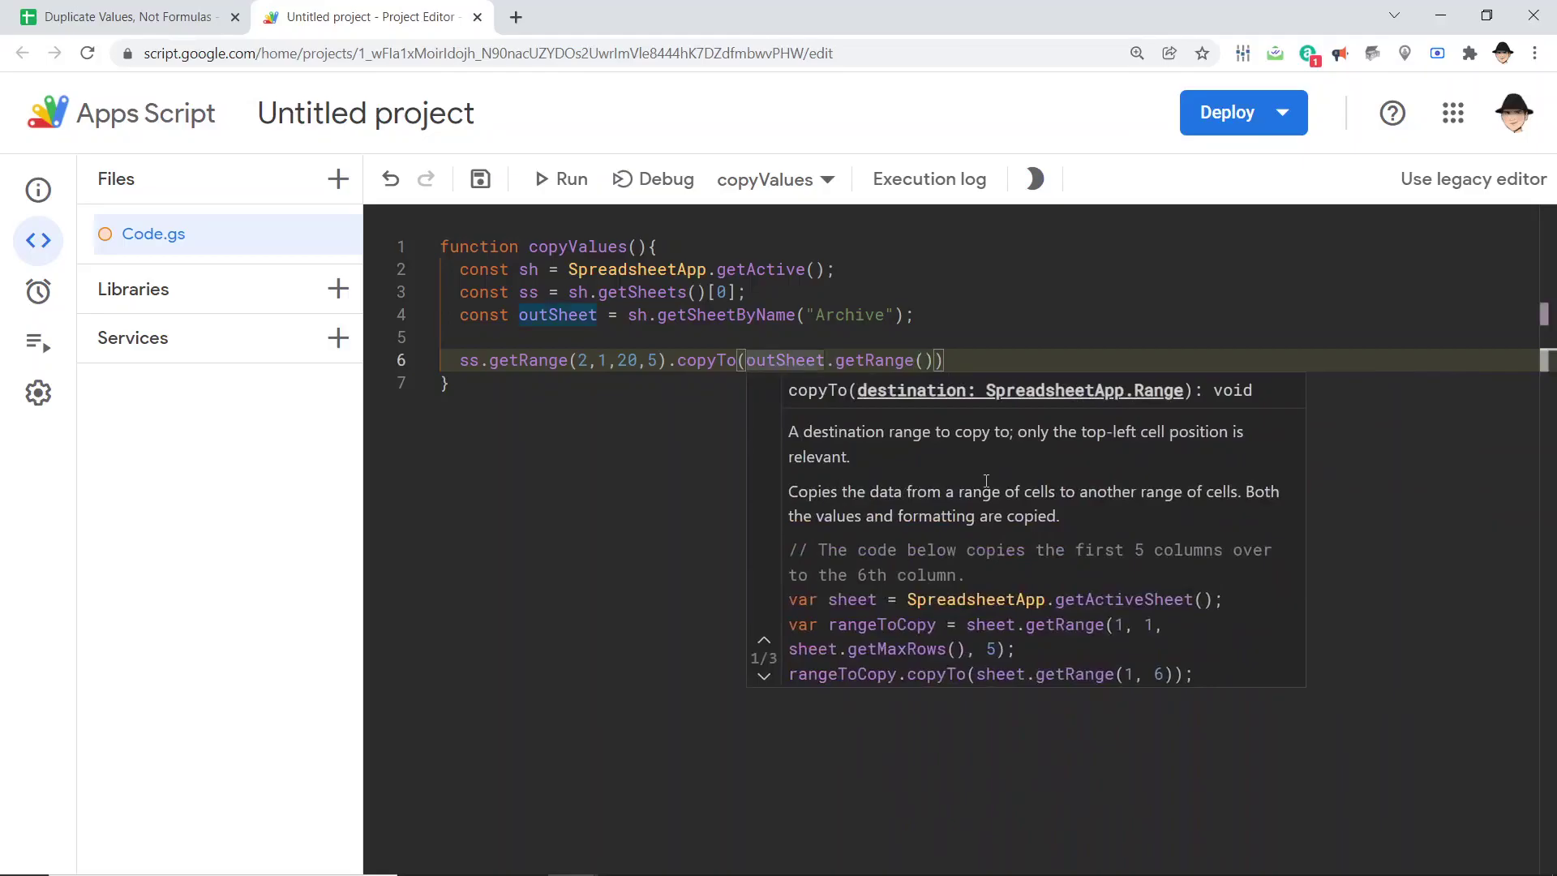
key("Return")
key("End")
key("Left")
key("Left")
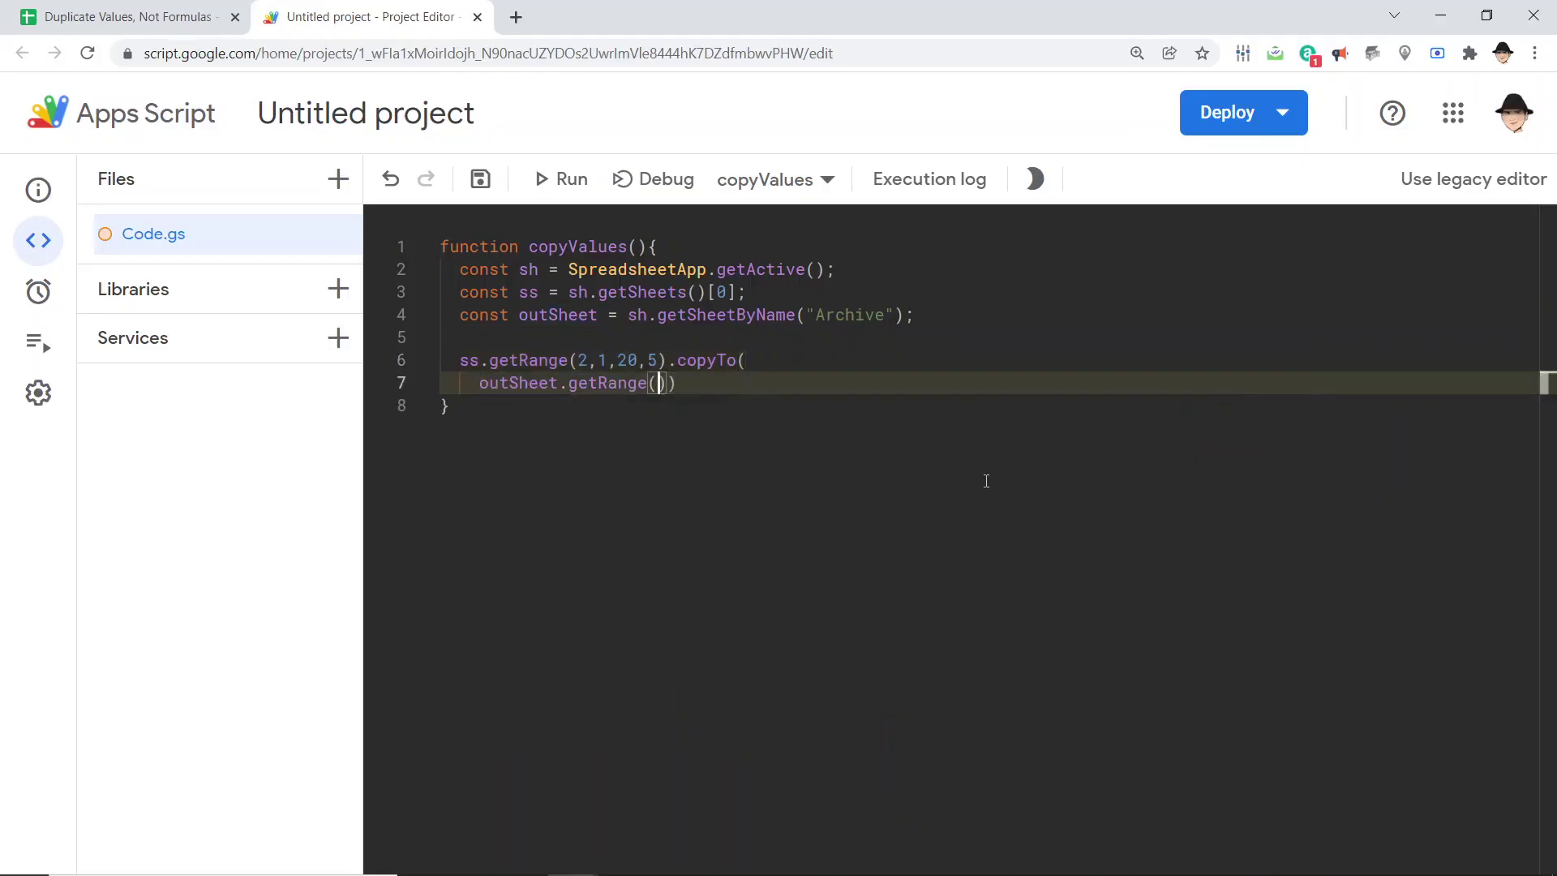
key("Up")
key("End")
key("Down")
key("End")
key("shift+Up")
key("shift+Home")
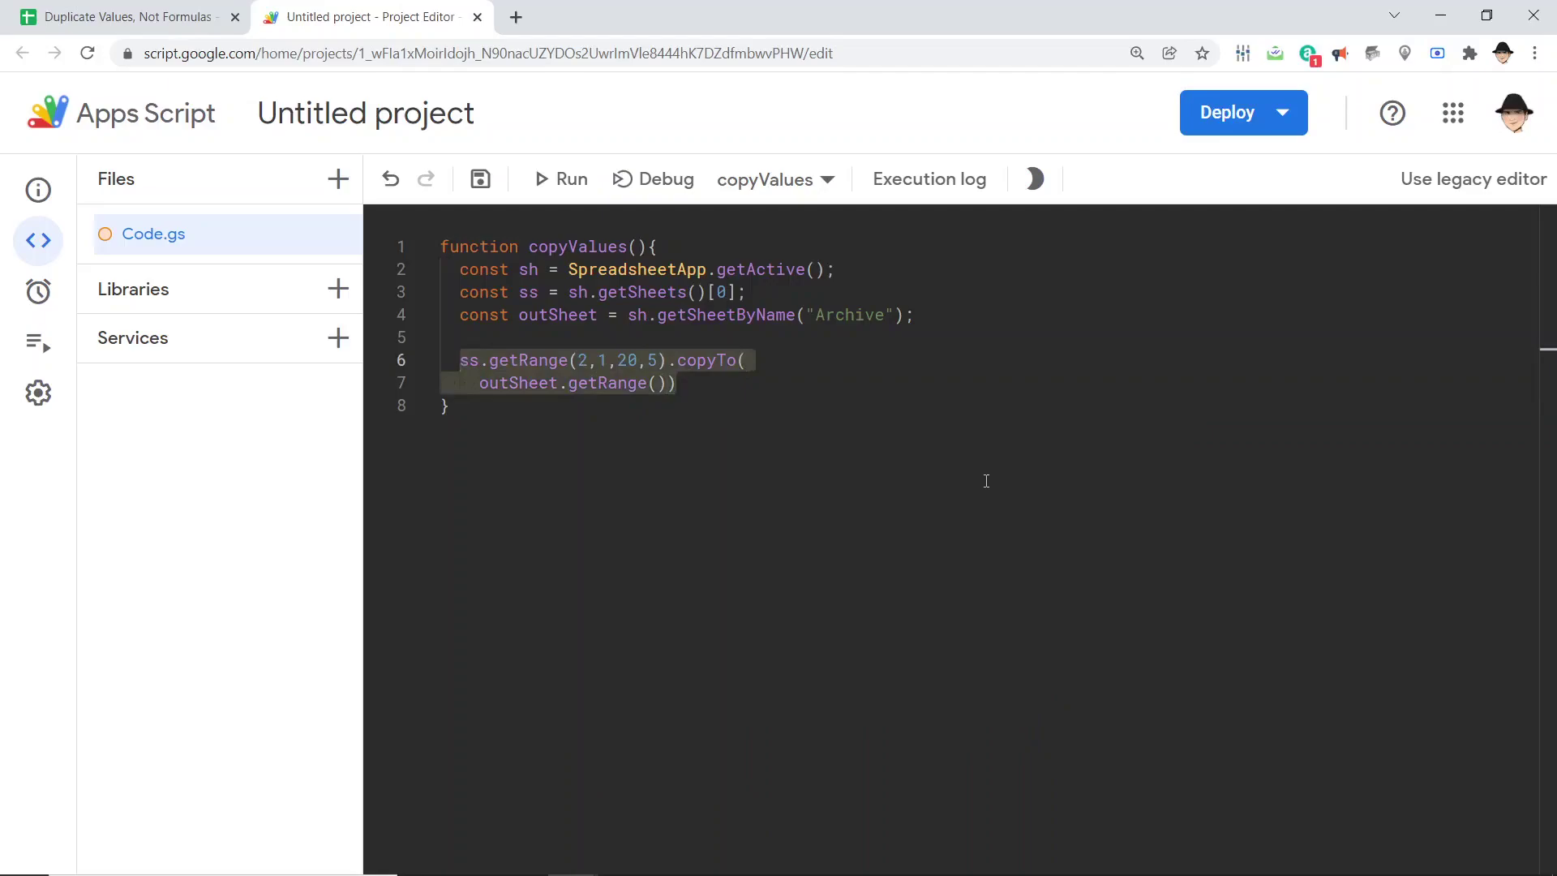
key("Down")
key("Down")
key("Up")
key("Up")
key("End")
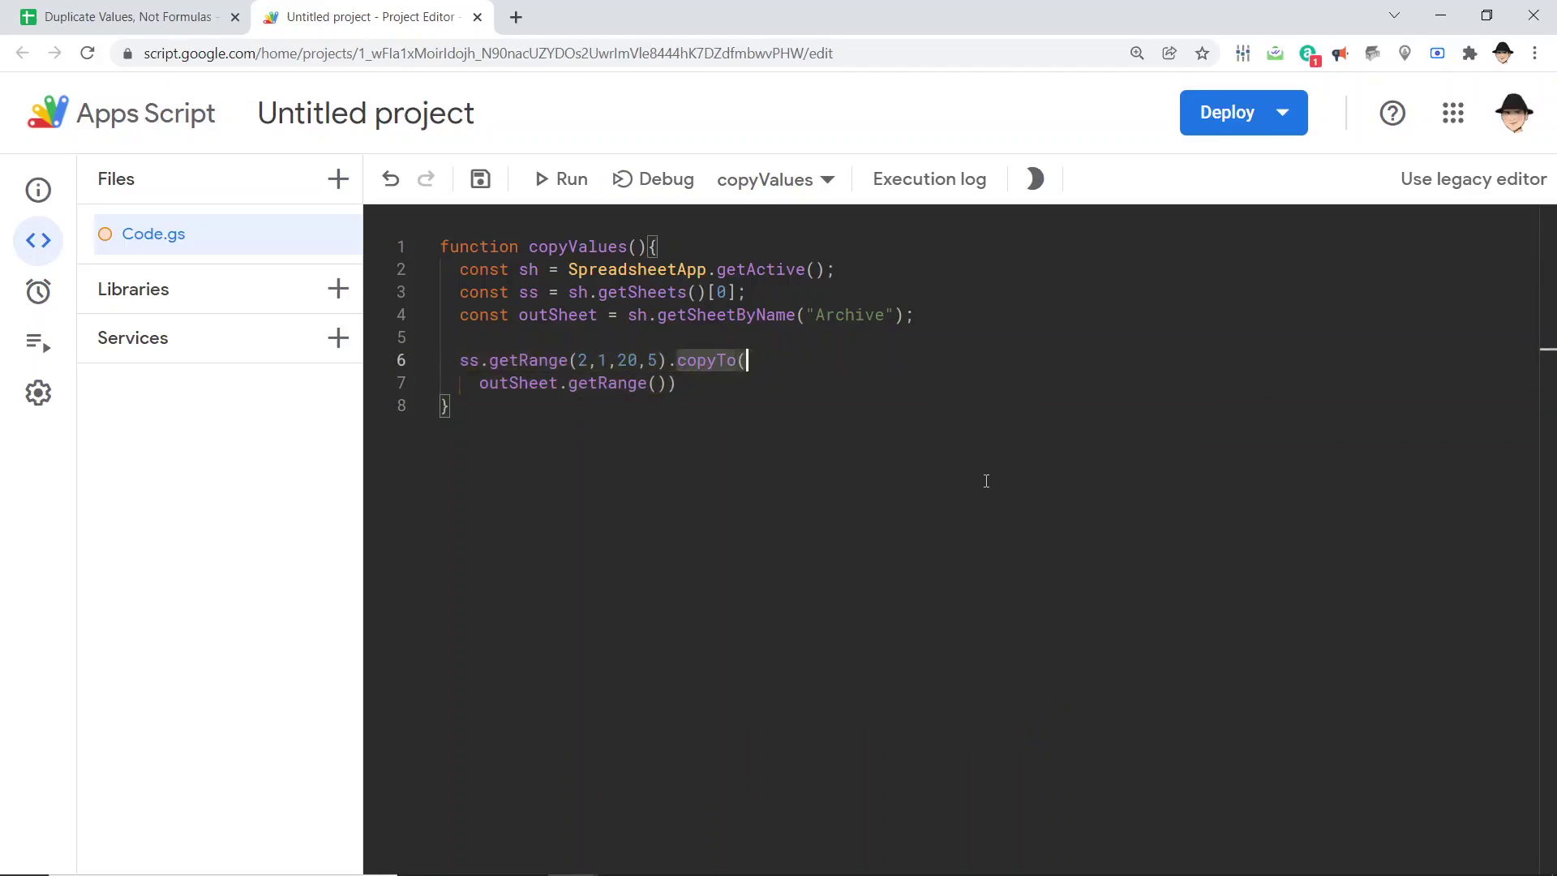
Set the destination row to outSheet.getLastRow()+1, remove the extra parenthesis, and save.
key("Down")
key("Left")
key("Left")
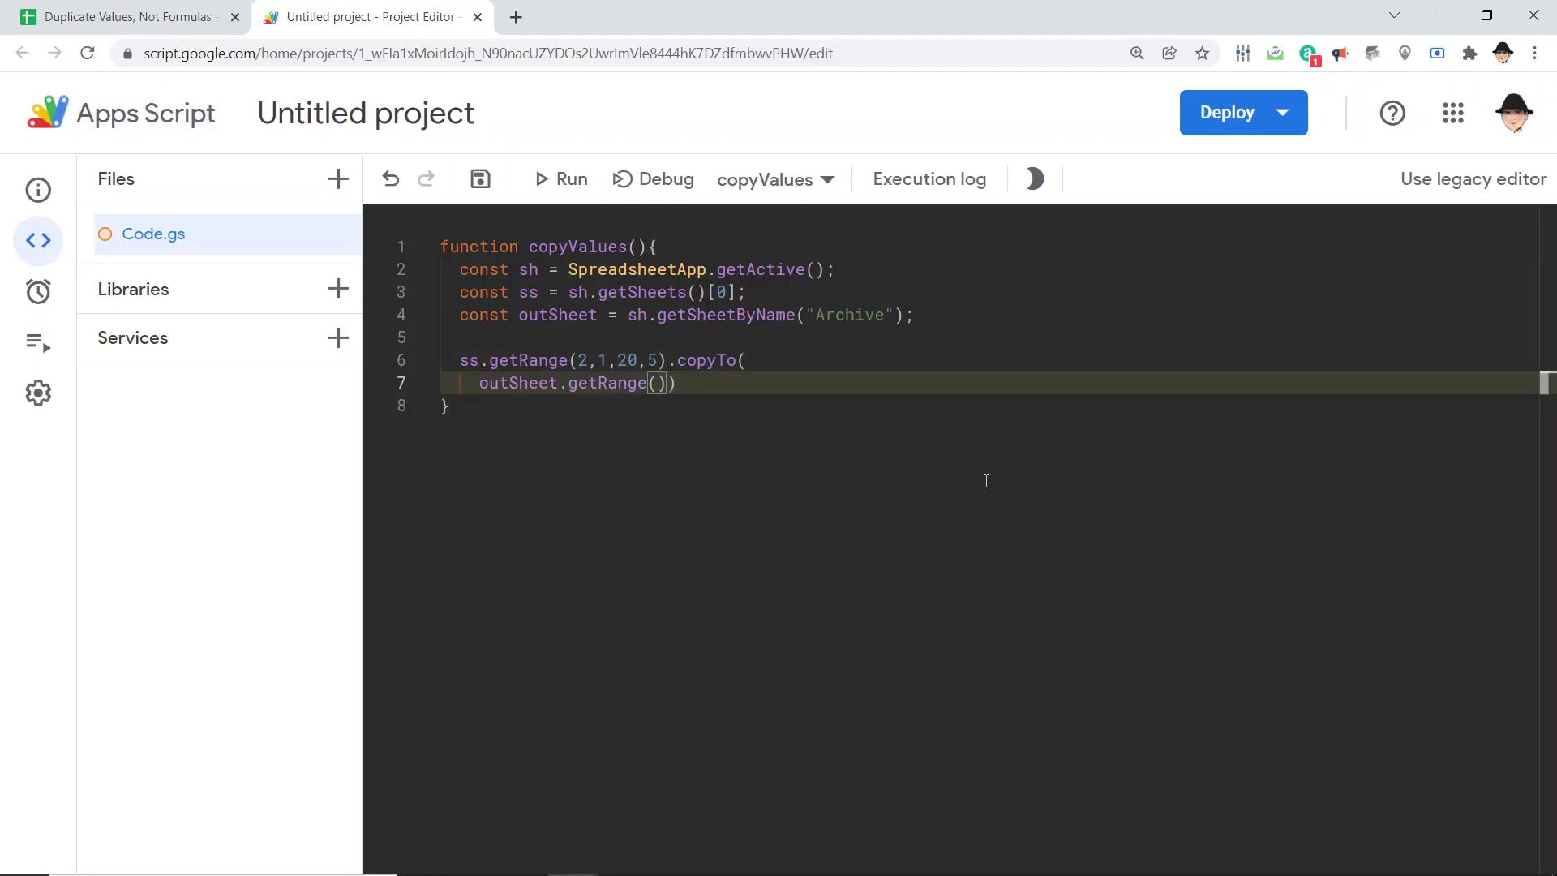
type("outSheet.getL")
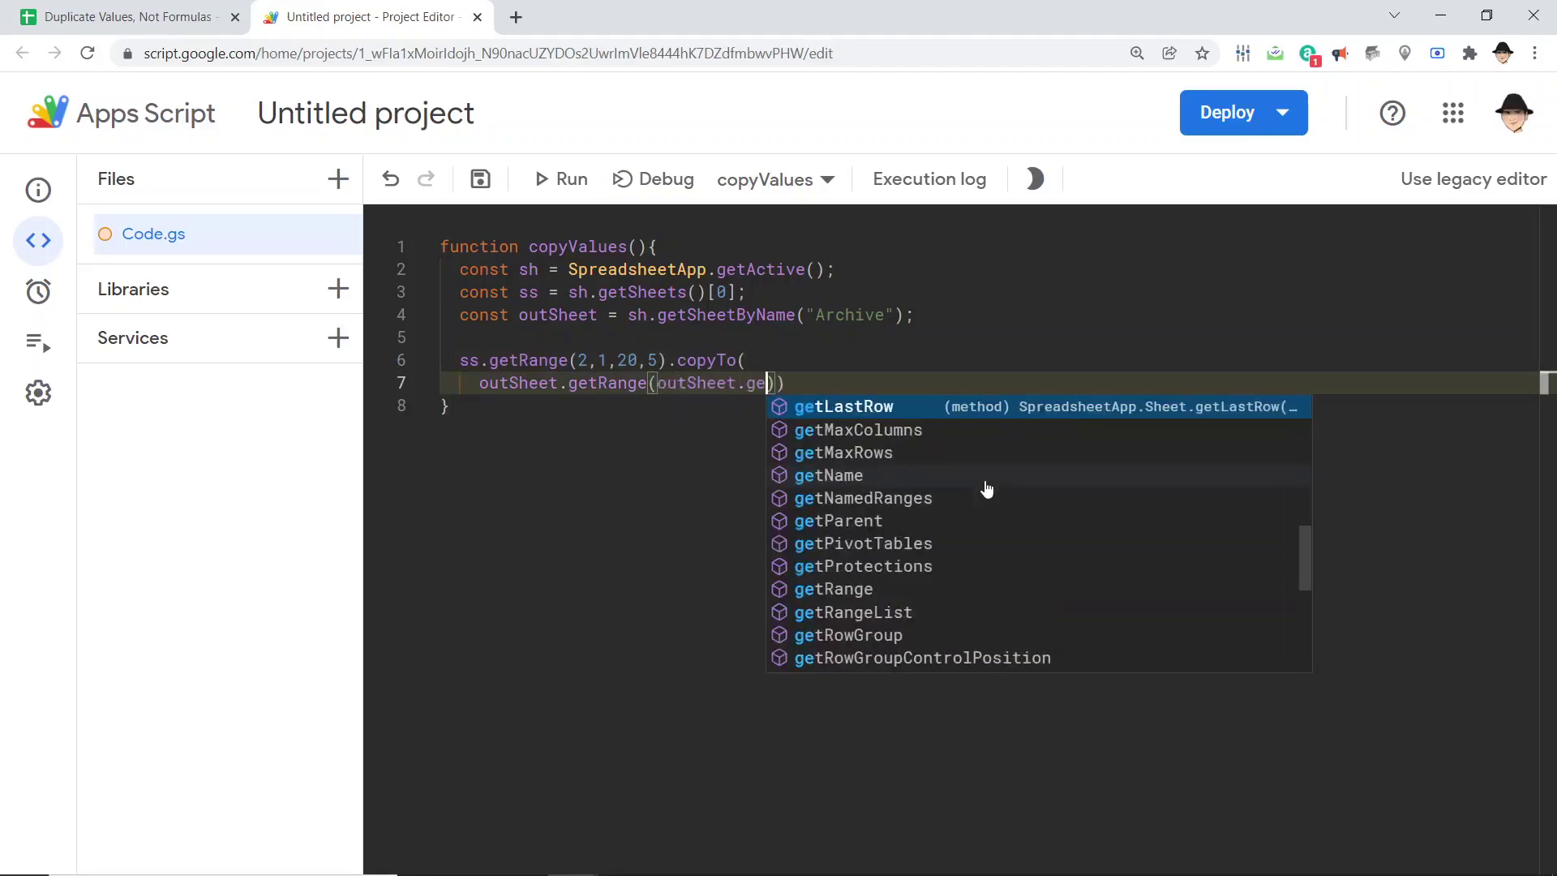
key("Return")
type("(),")
key("BackSpace")
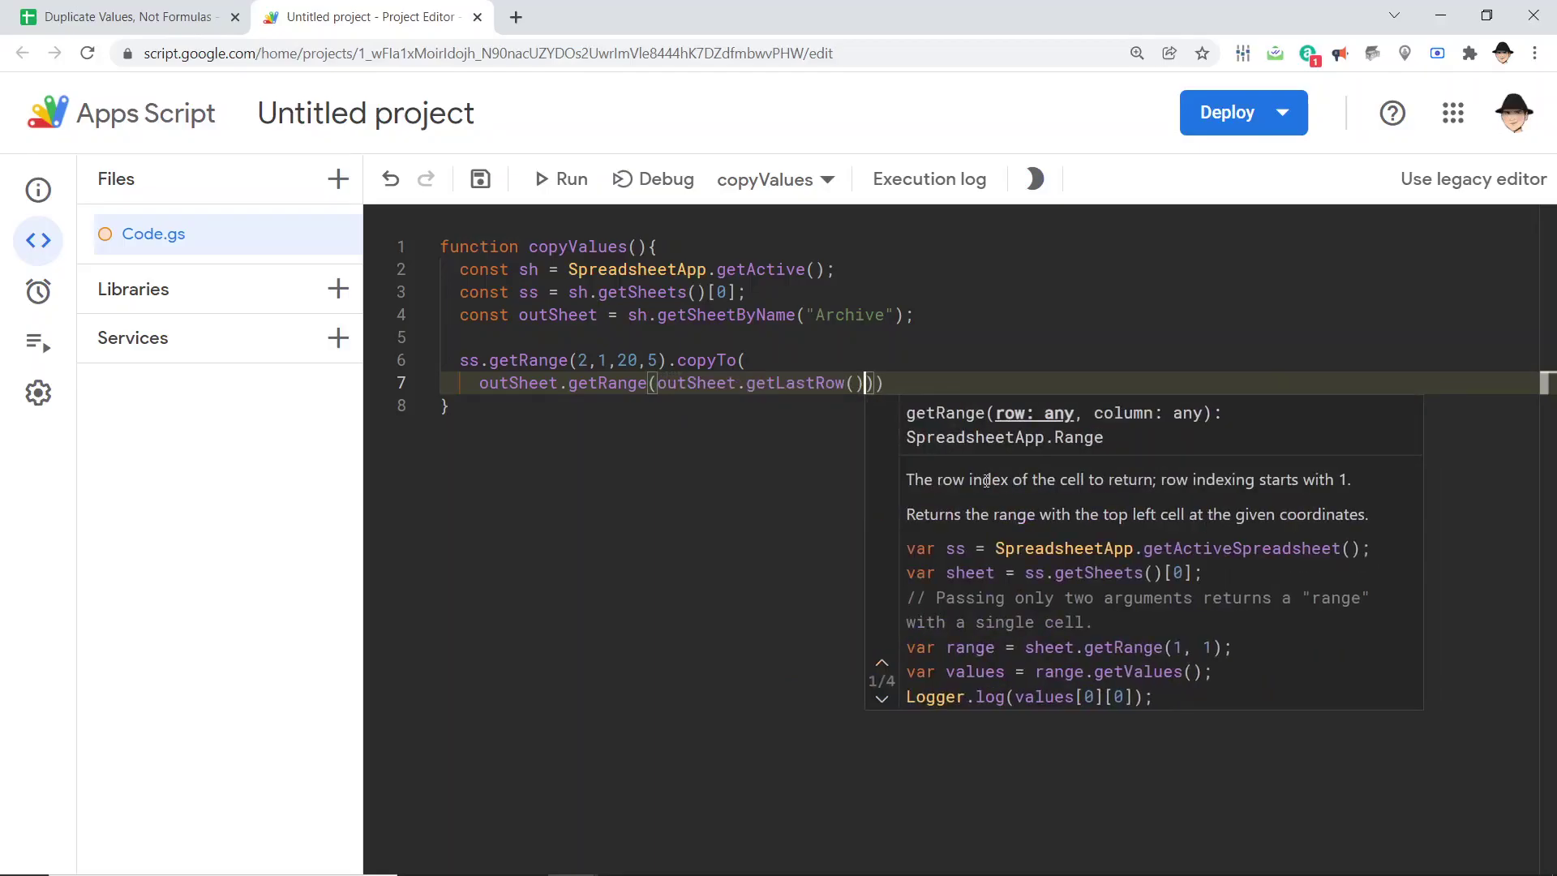
type("+1,")
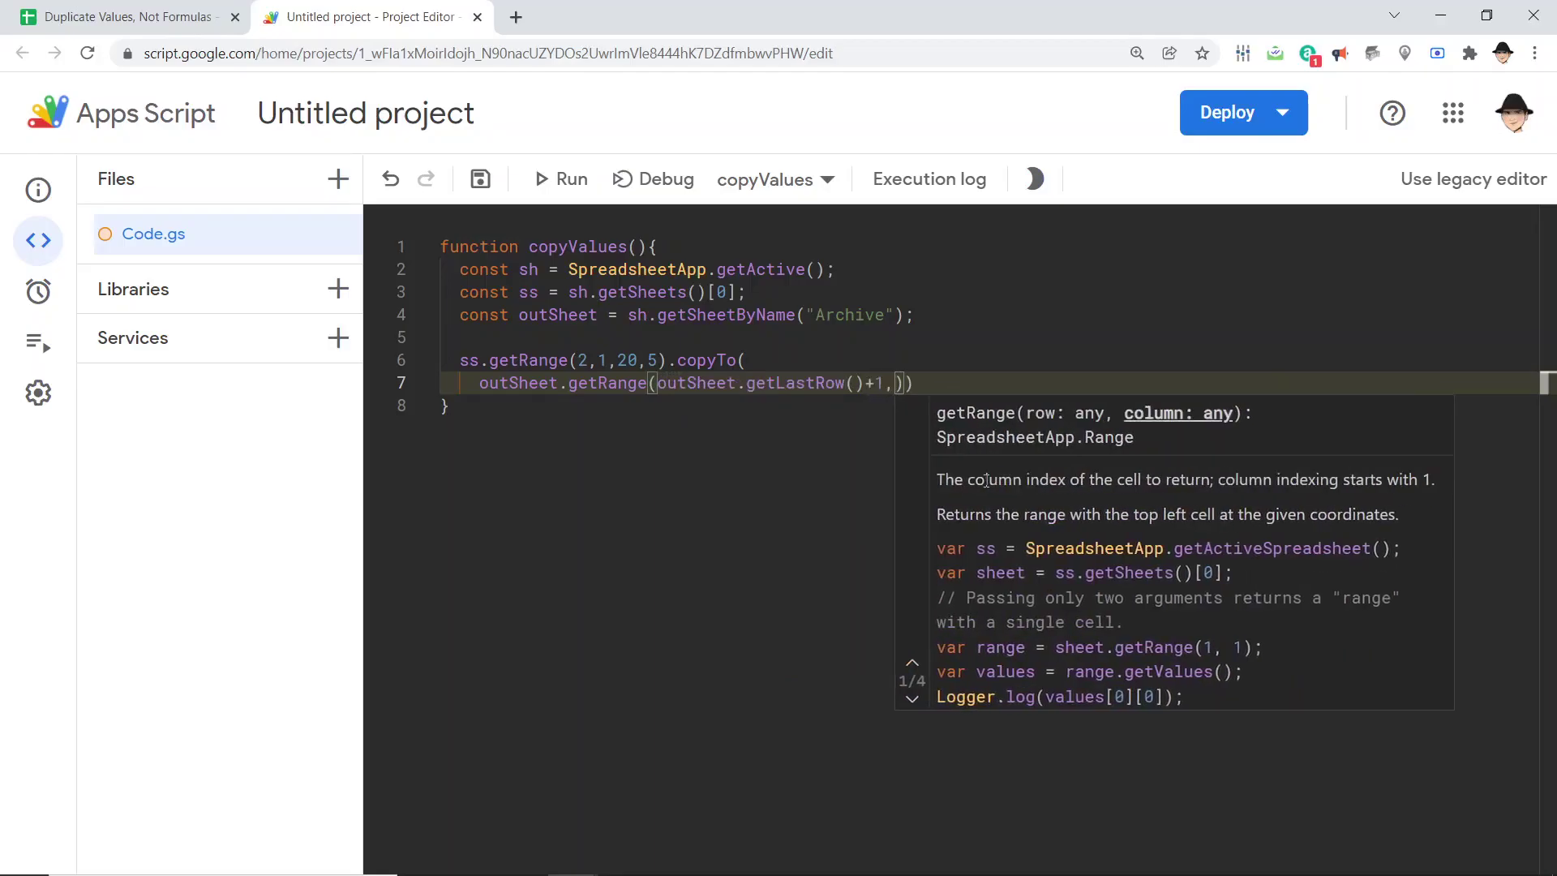
type("1,20")
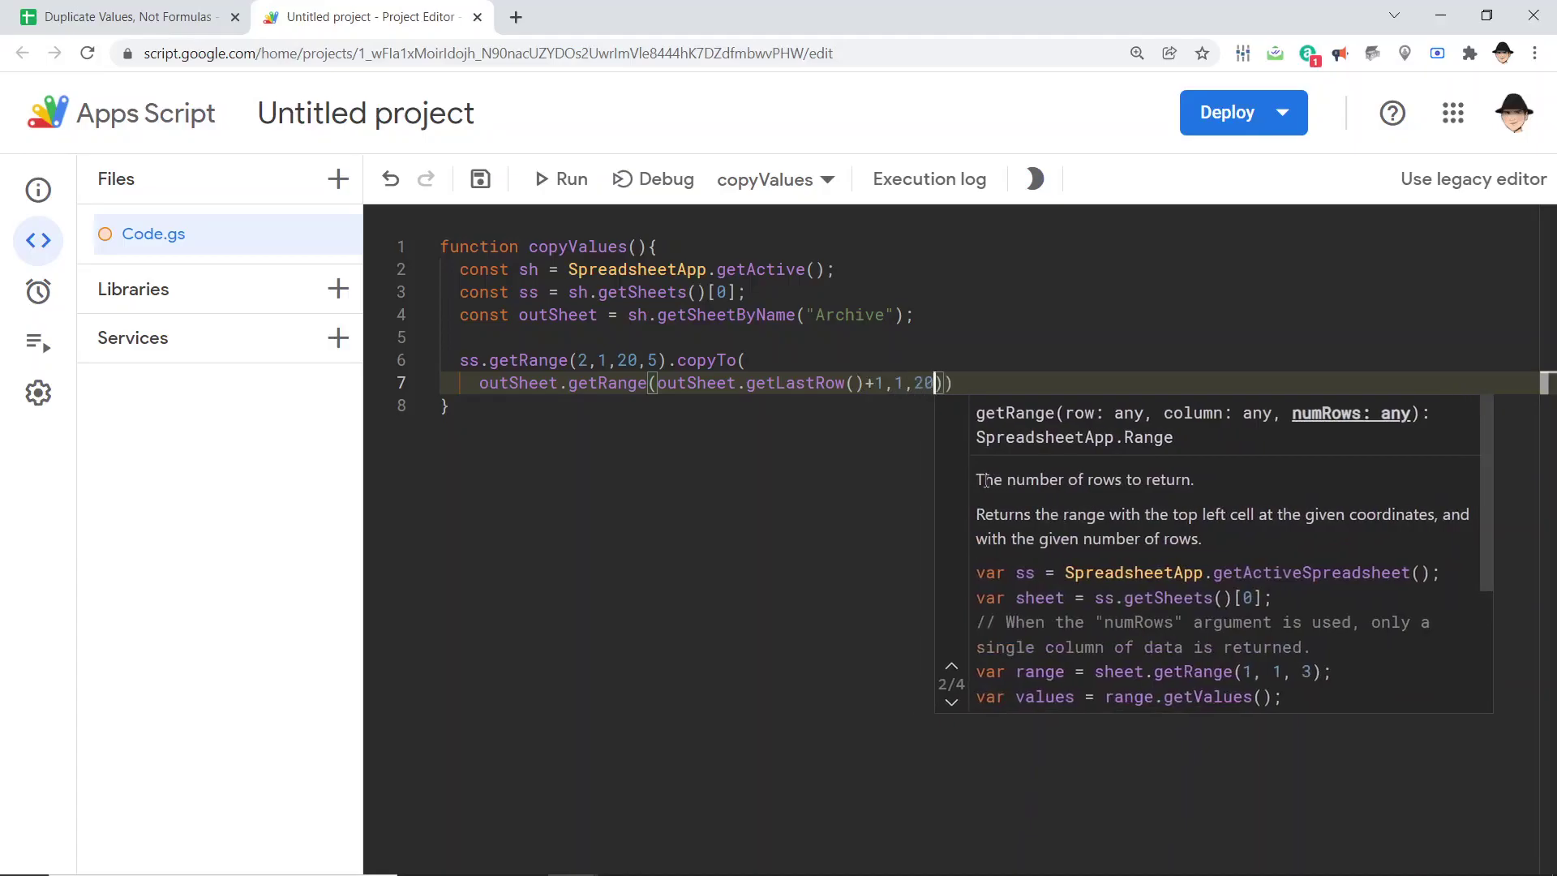
type(",5));")
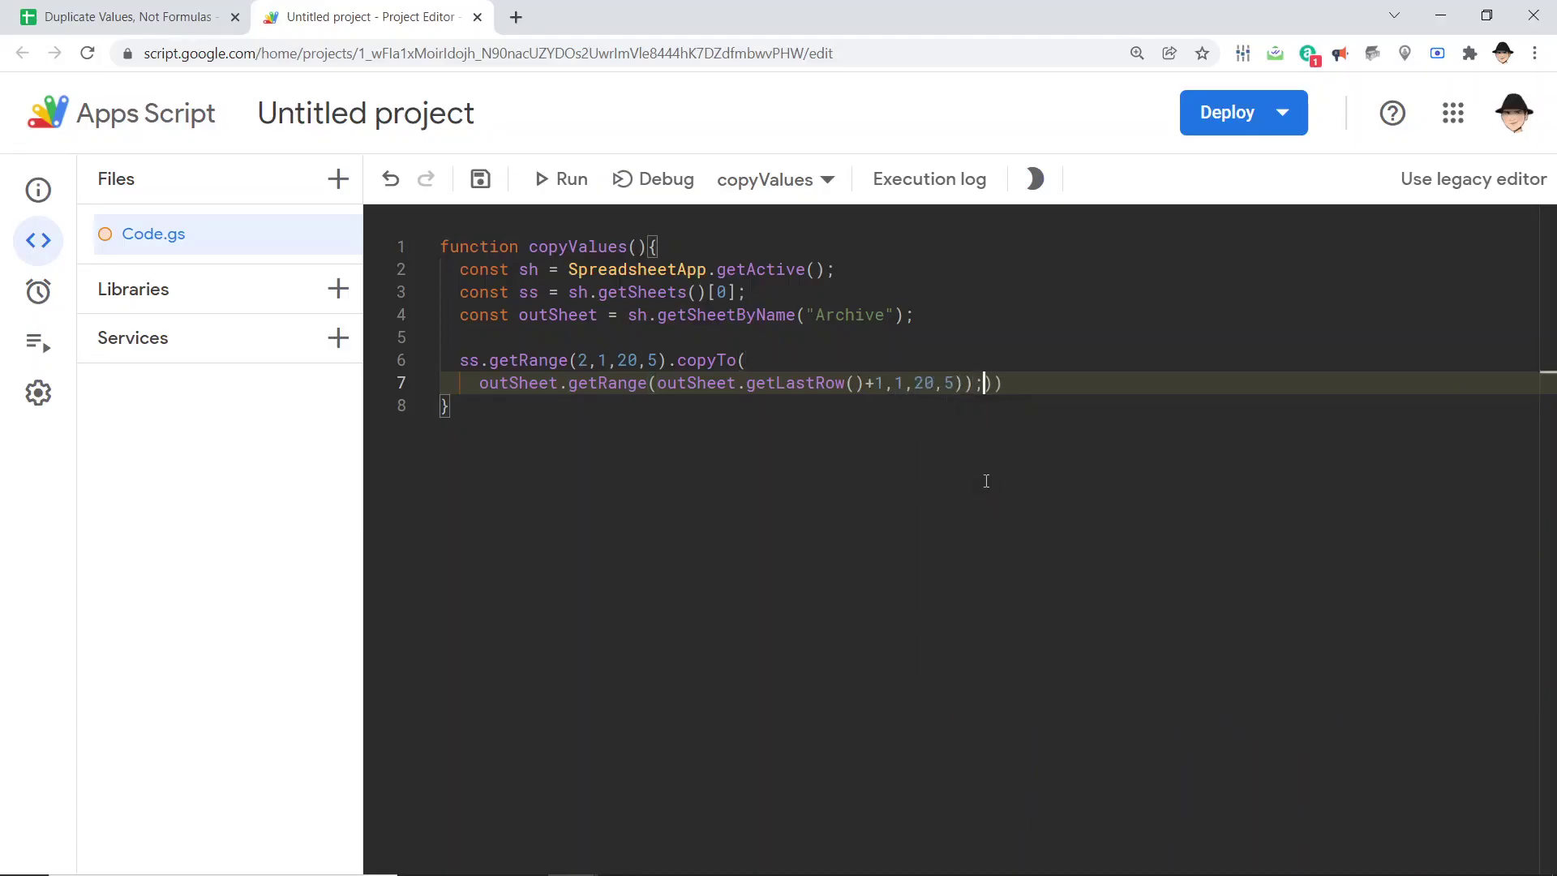
key("Delete")
key("ctrl+s")
Rerun copyValues, check Archive, then select the copyTo call through line 7.
key("ctrl+r")
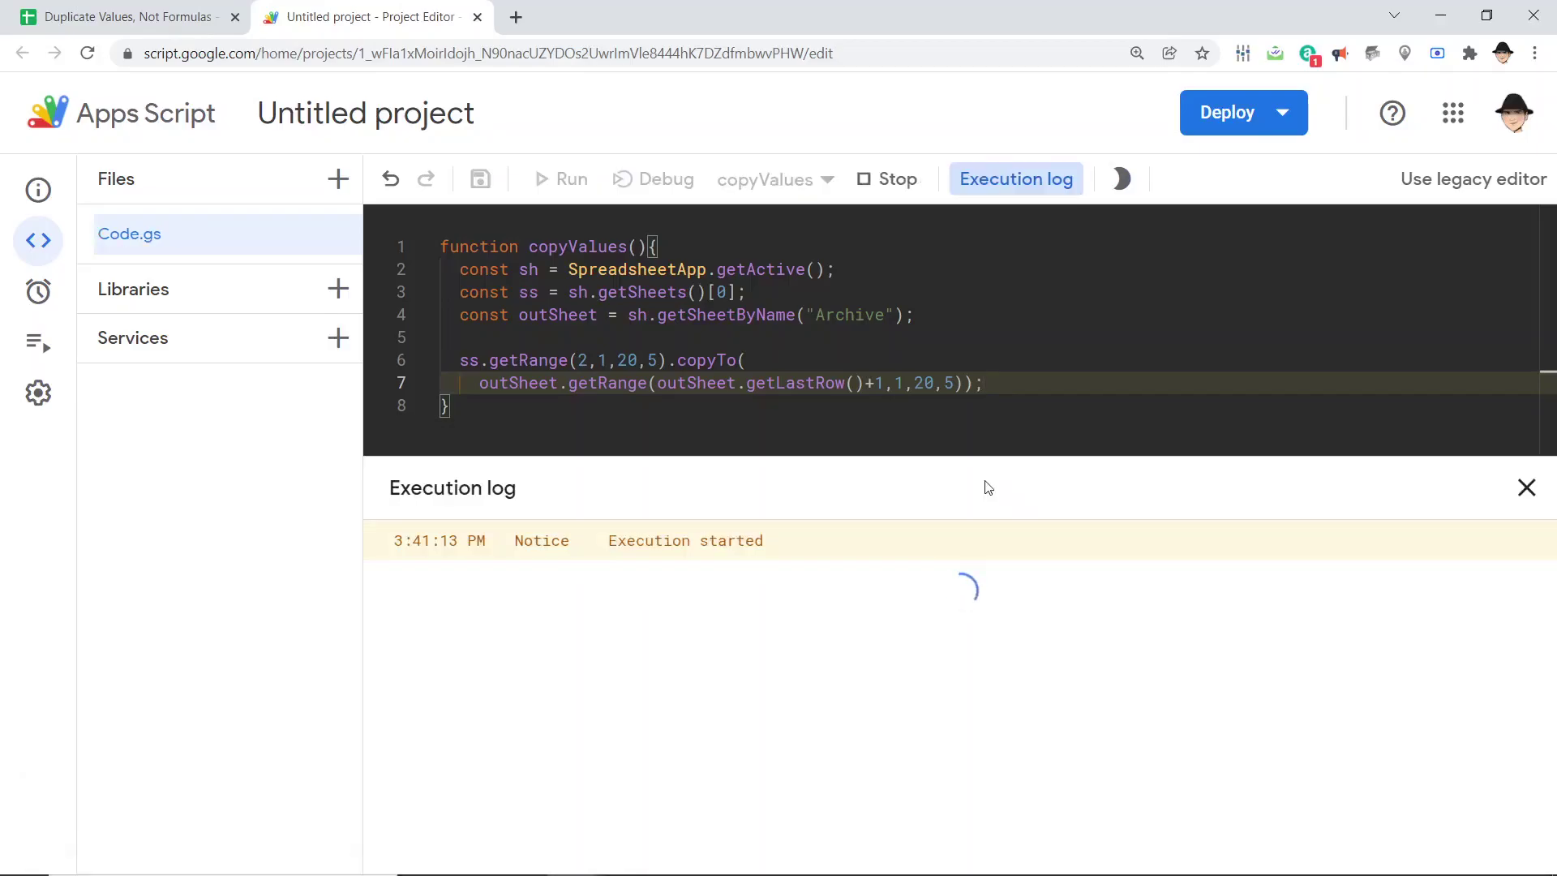
key("ctrl+shift+Tab")
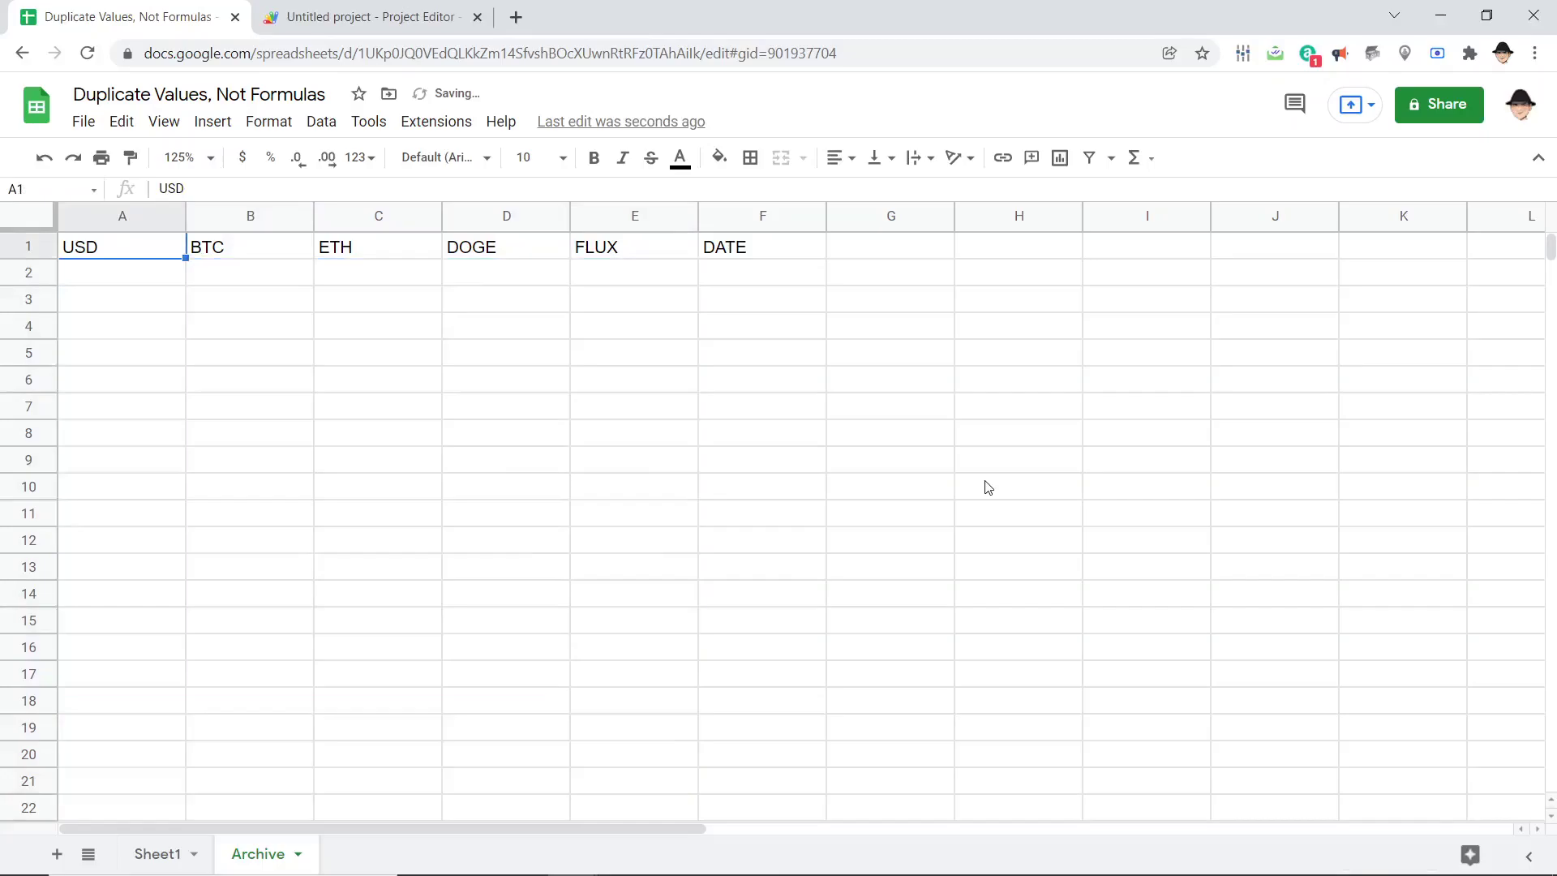
key("ctrl+Tab")
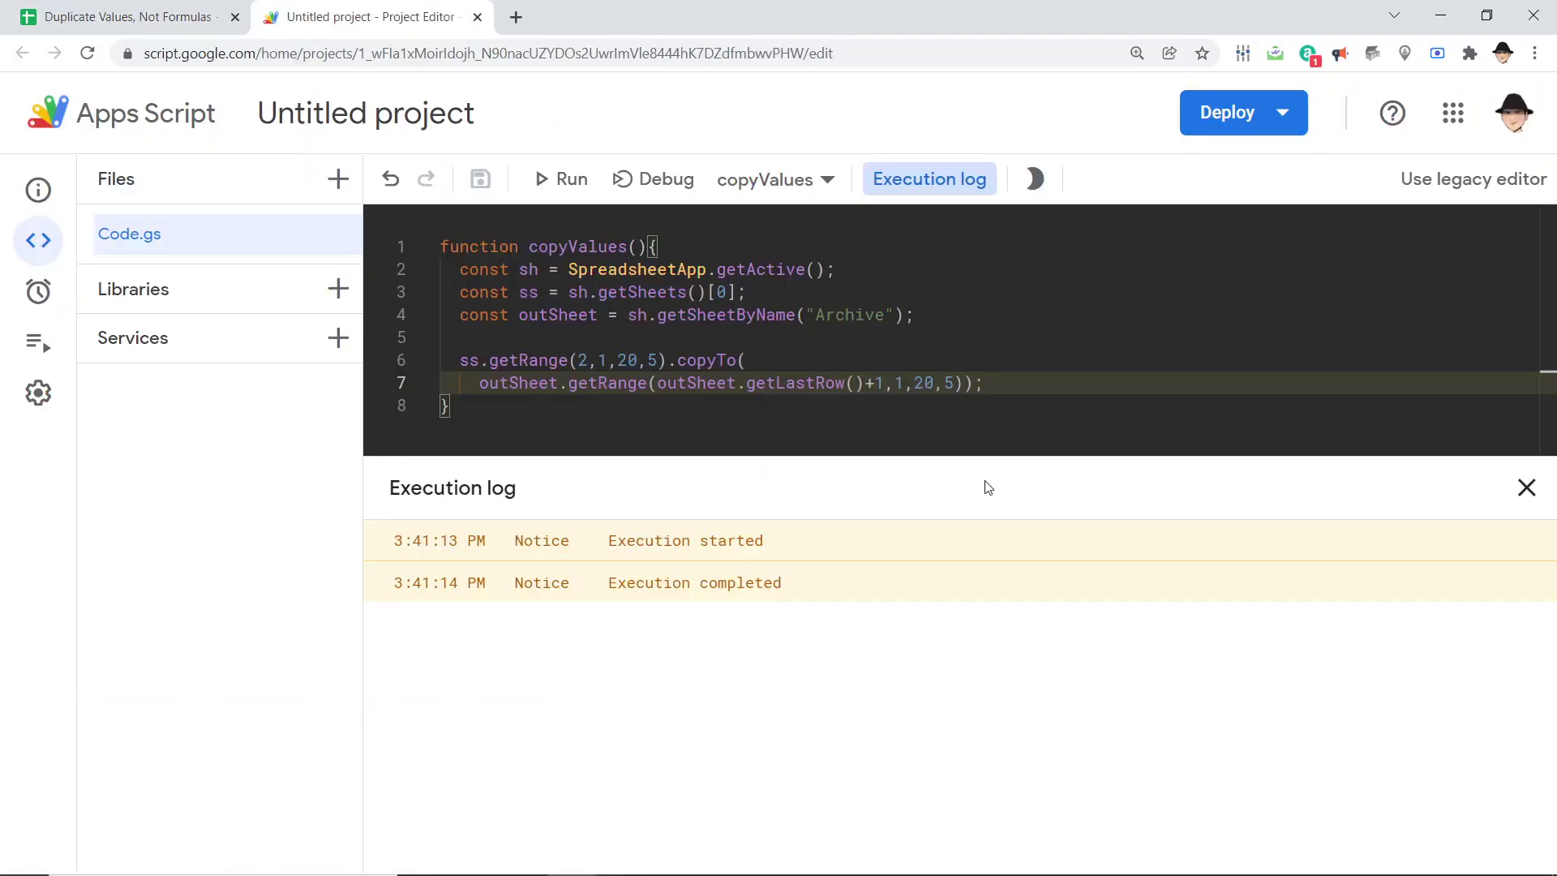
key("Up")
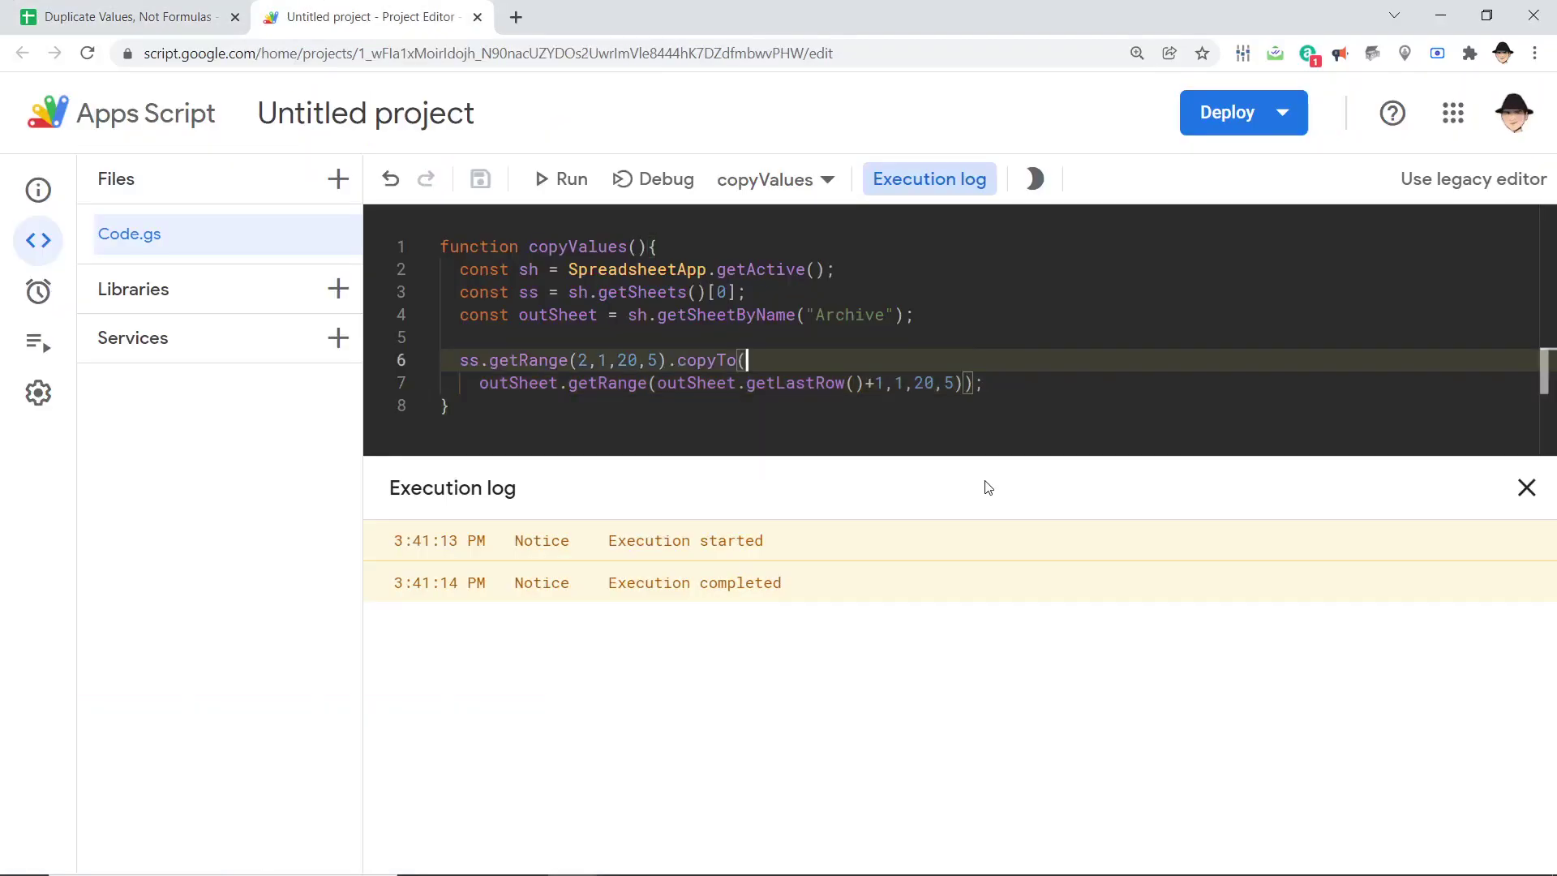
key("Left")
key("Left")
key("Left")
key("Left")
key("Left")
key("Left")
key("Left")
key("shift+Down")
key("shift+Down")
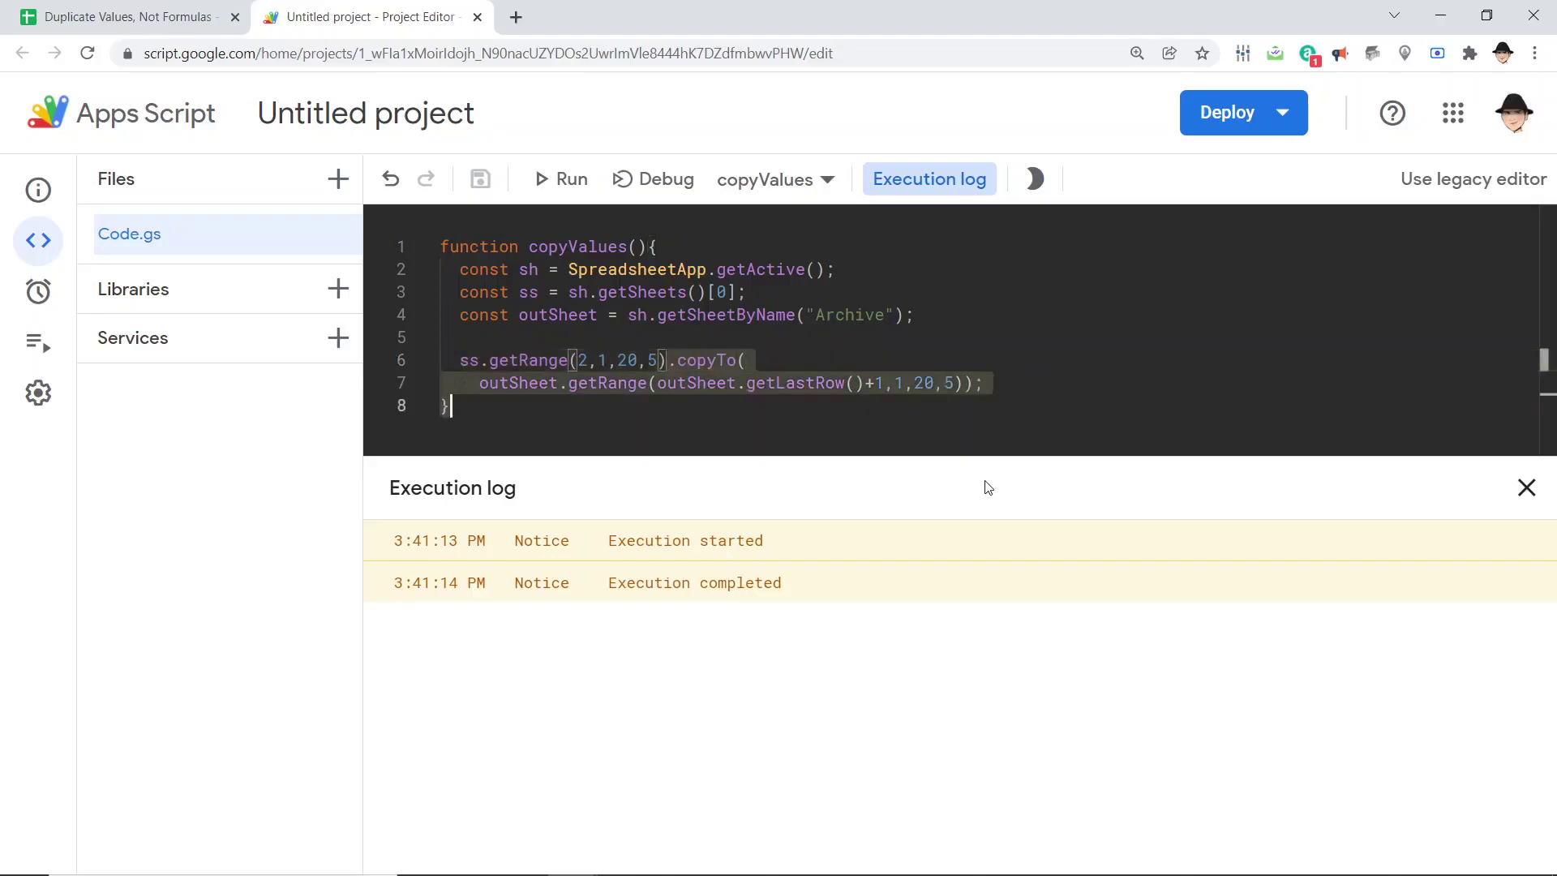
Replace the copyTo call with copyValuesToRange, targeting outSheet columns 1 to 5.
key("shift+Up")
key("shift+End")
type(".c")
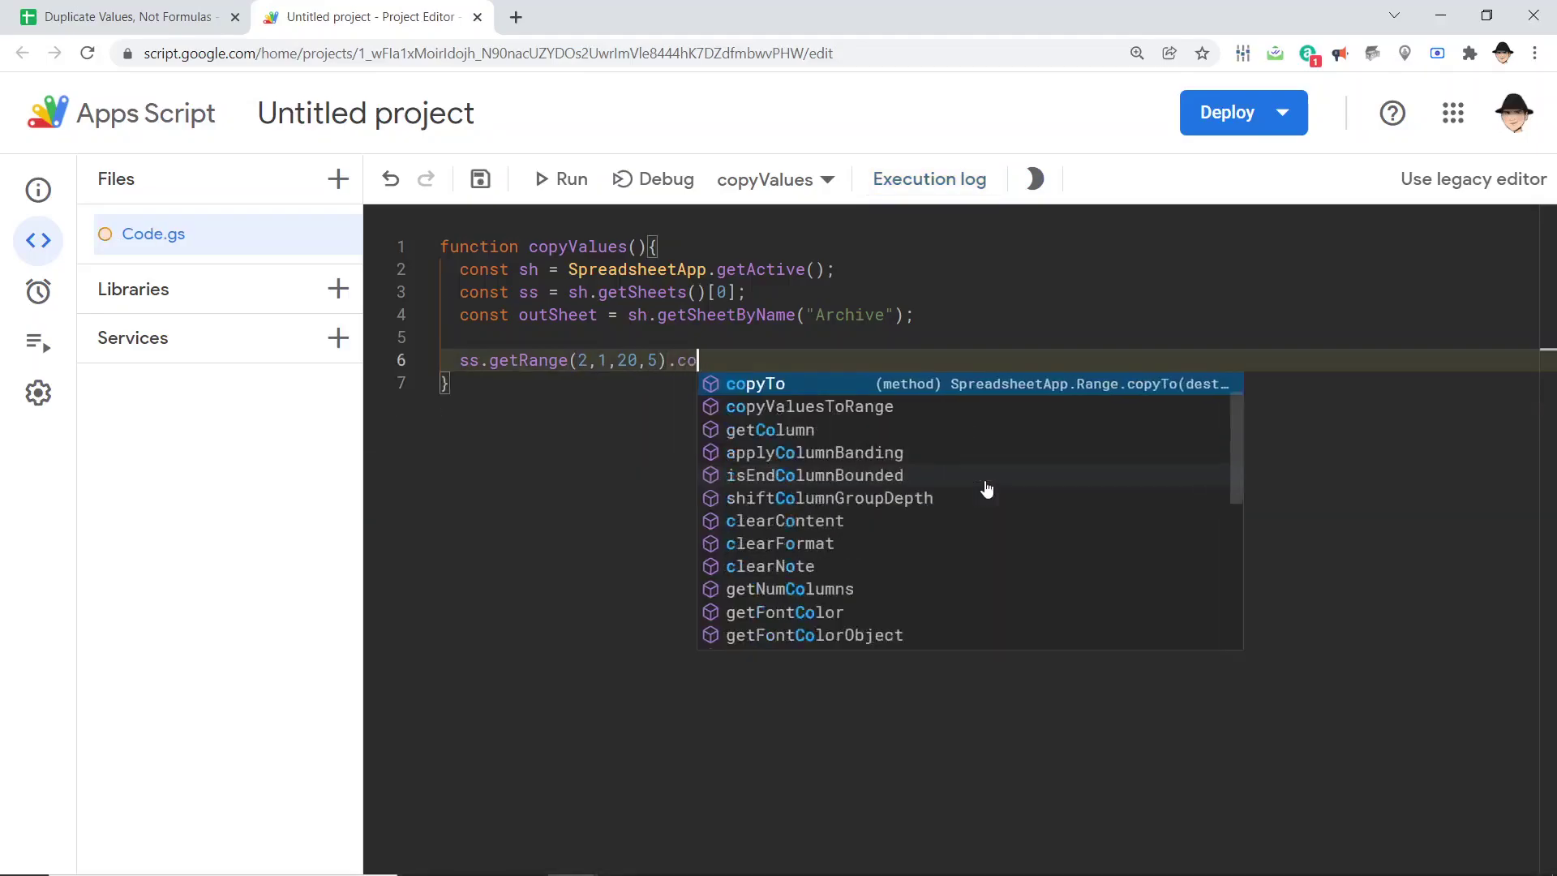
type("opy")
key("Down")
key("Return")
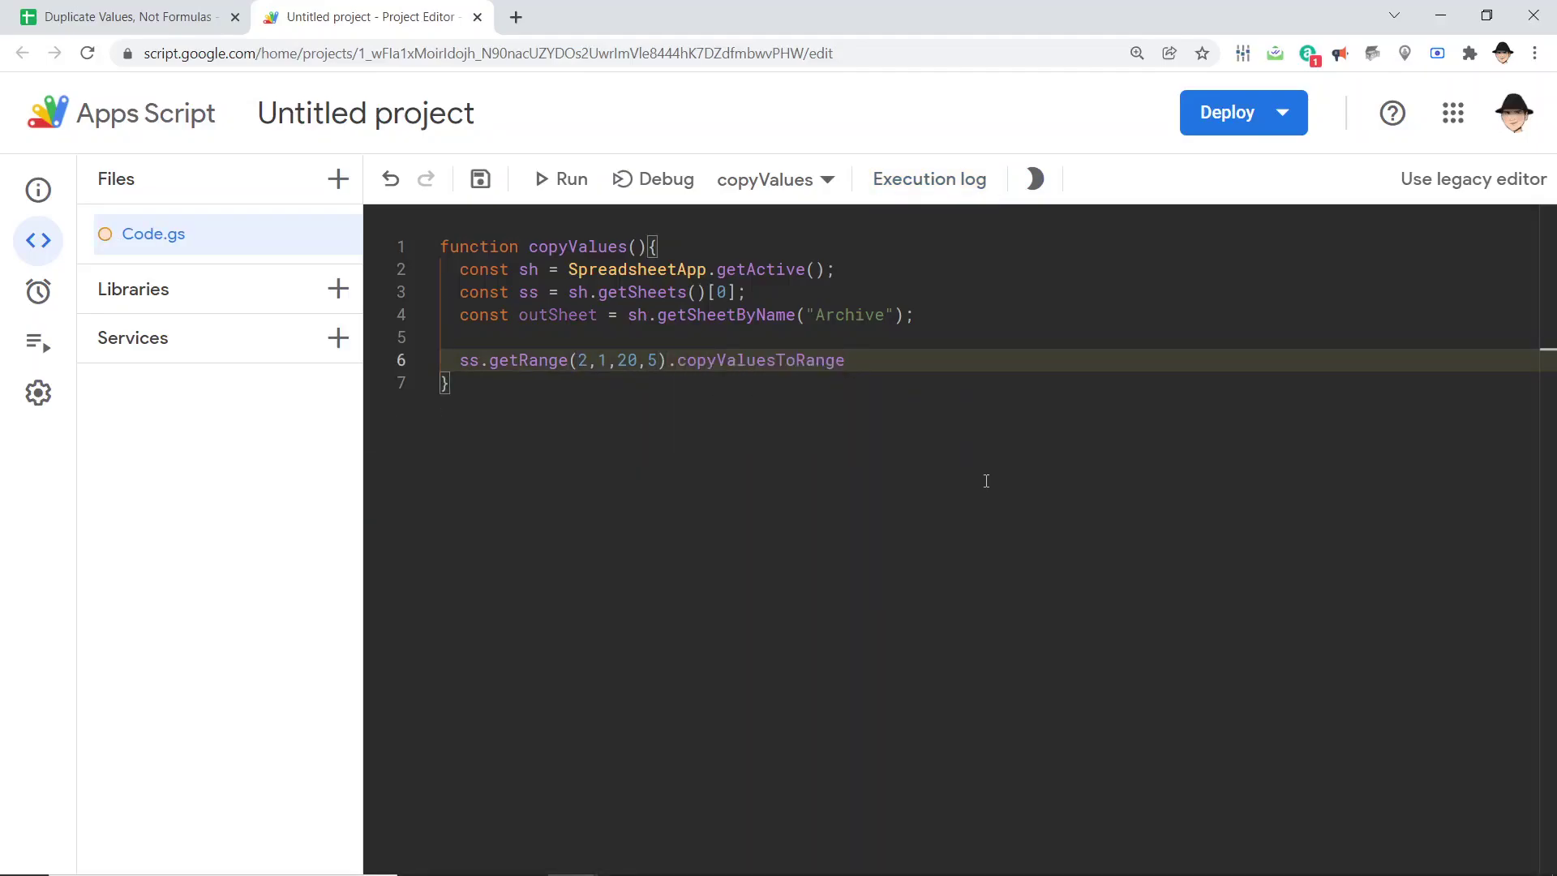
type("(")
key("Escape")
type("out")
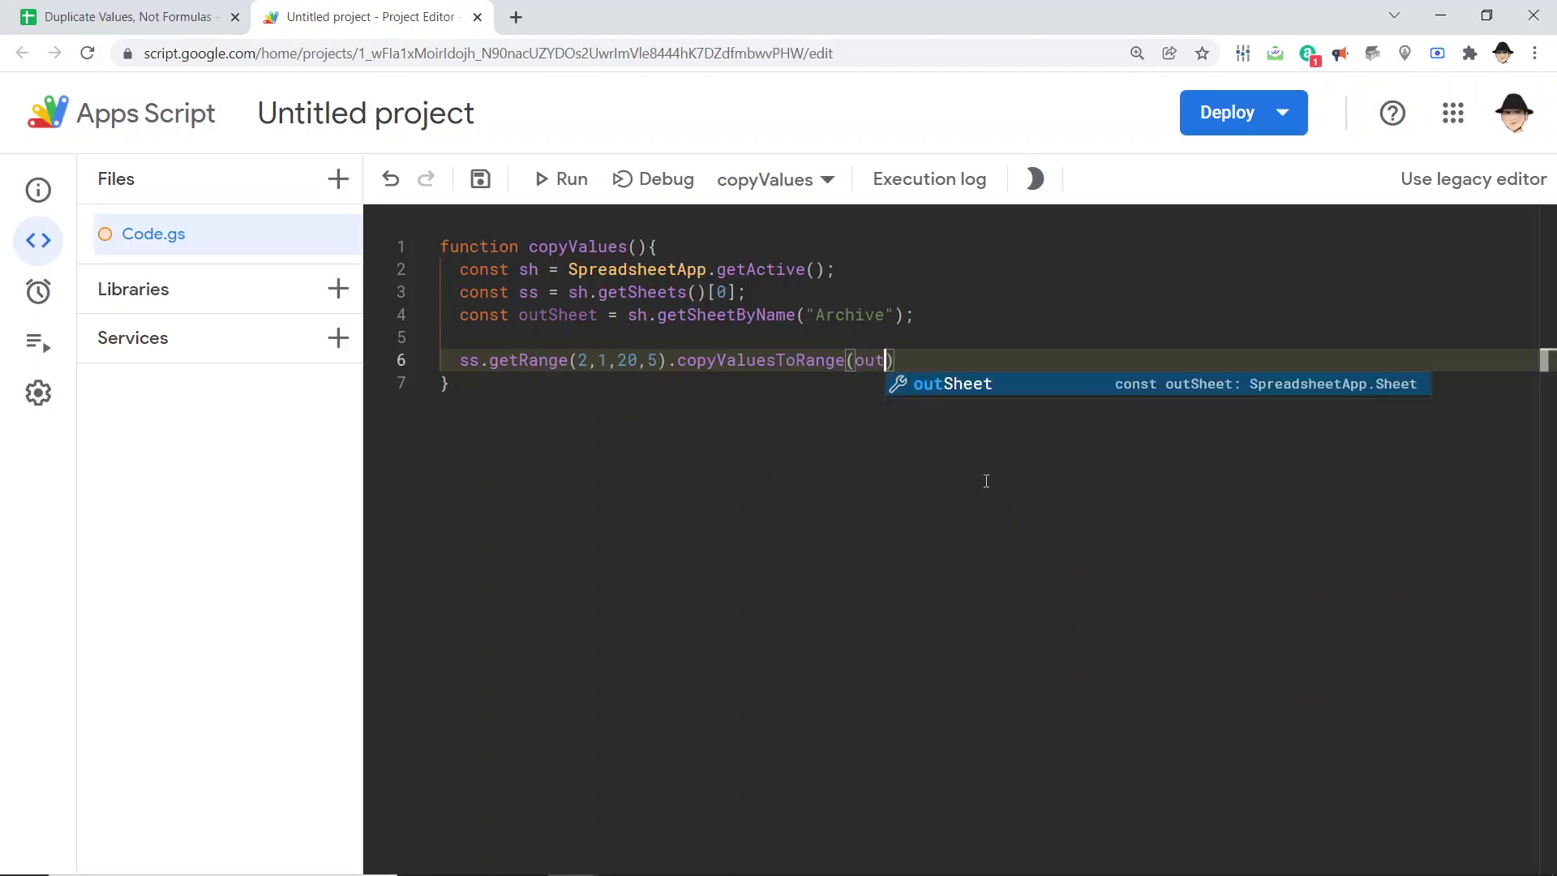
key("Return")
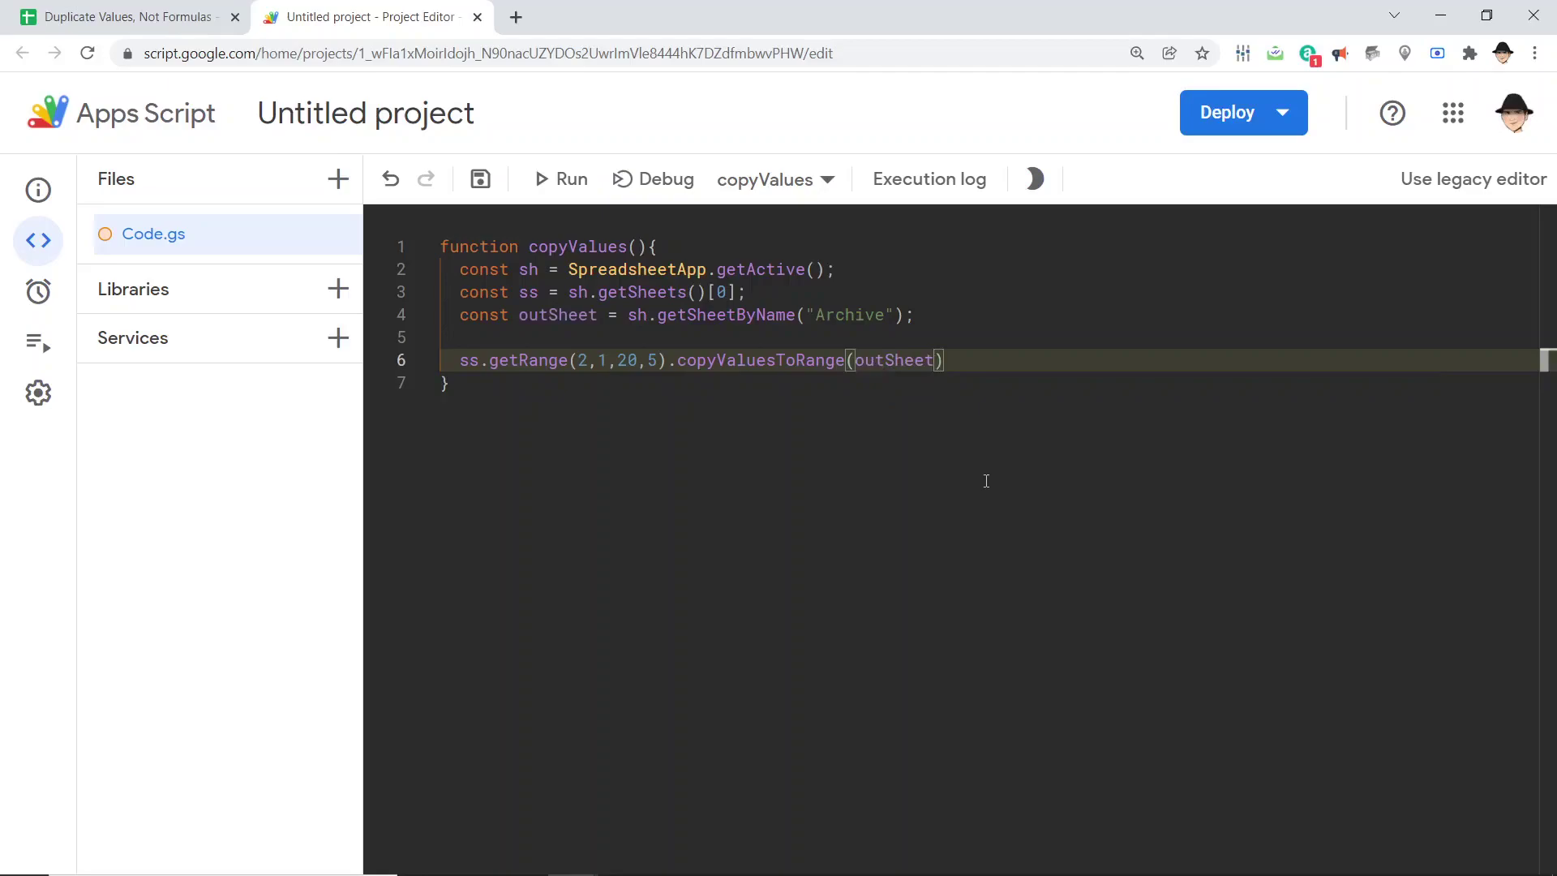
type(",")
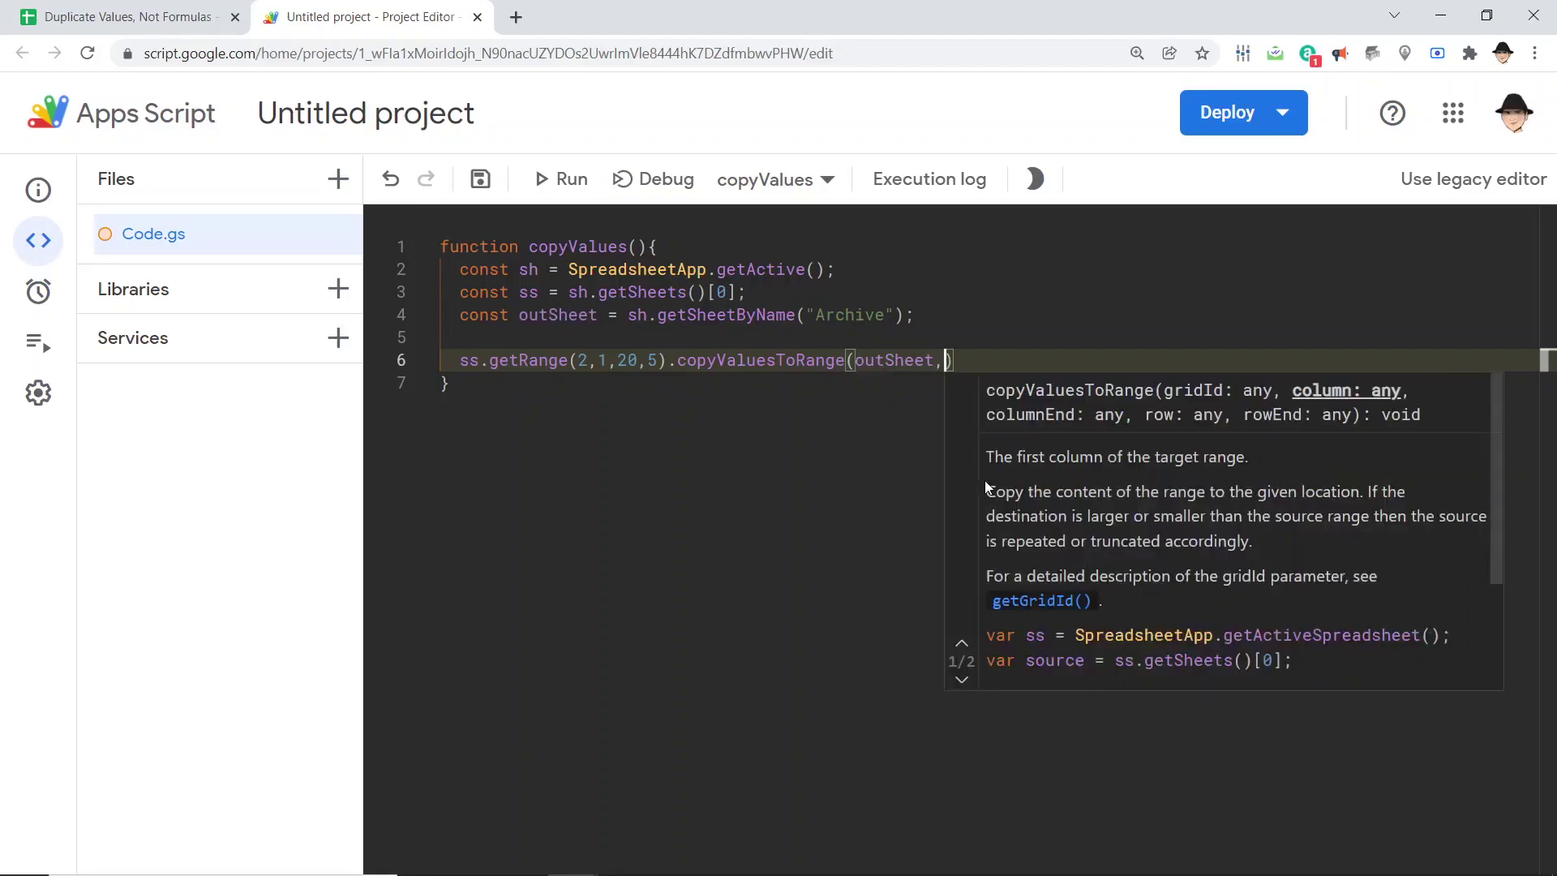
left_click(961, 678)
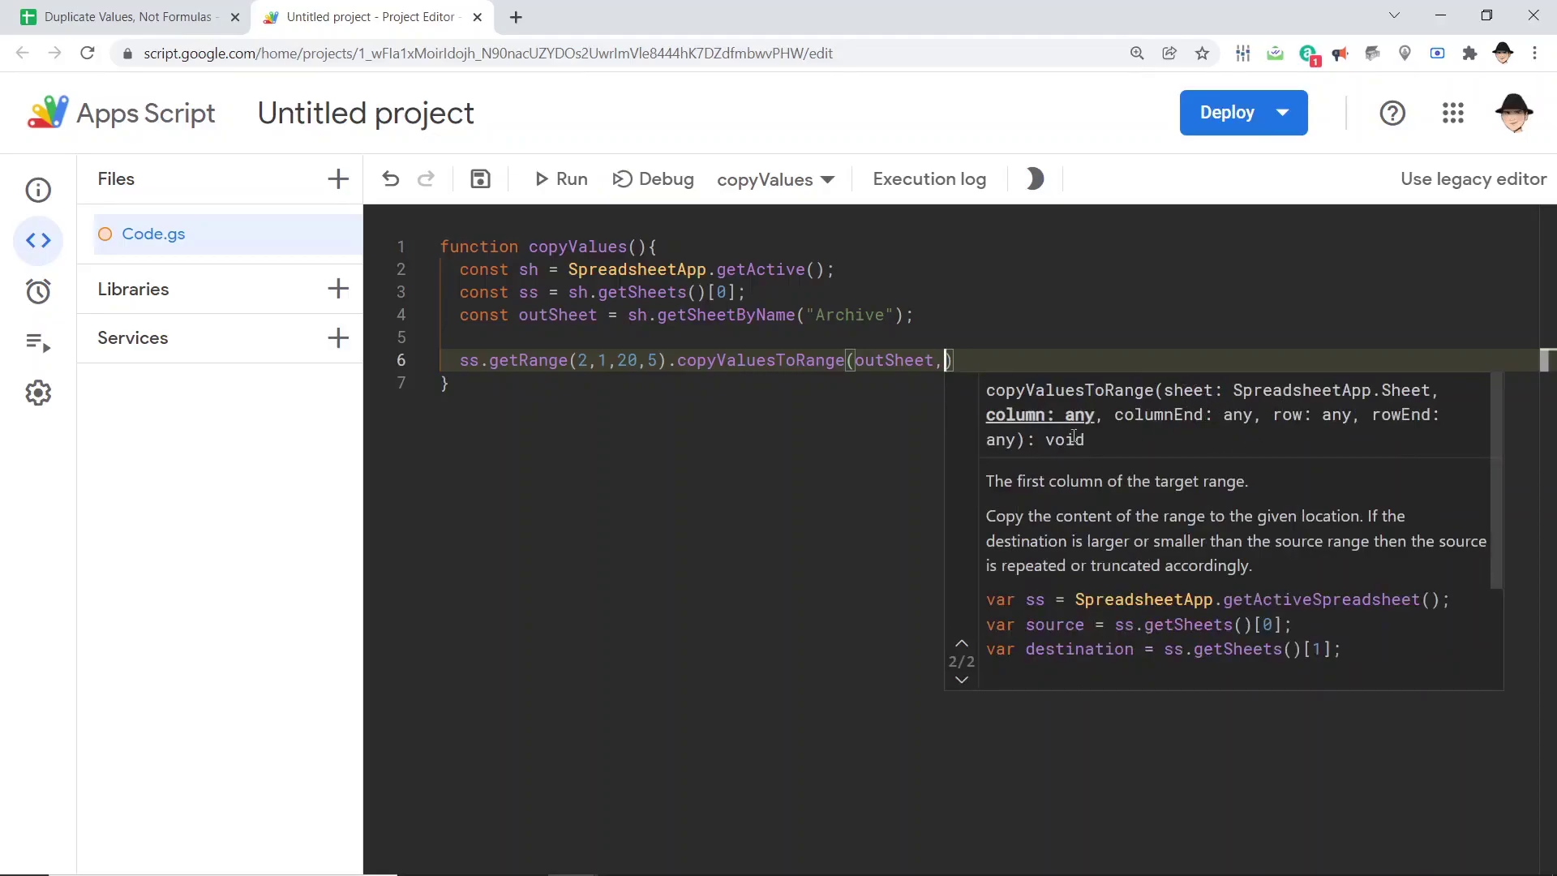
type("1,")
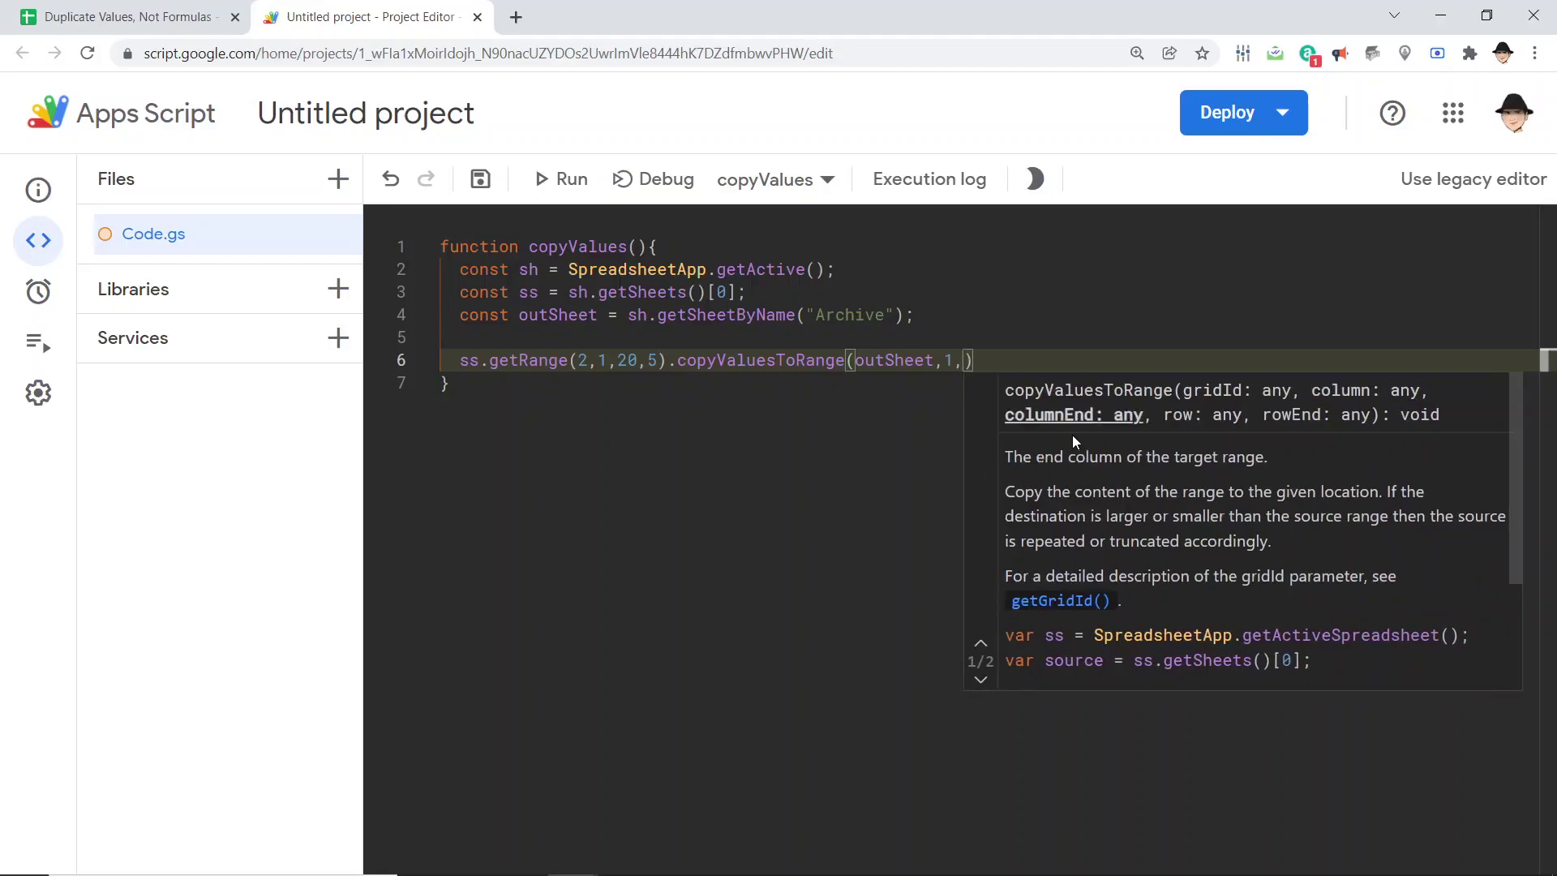
type("5")
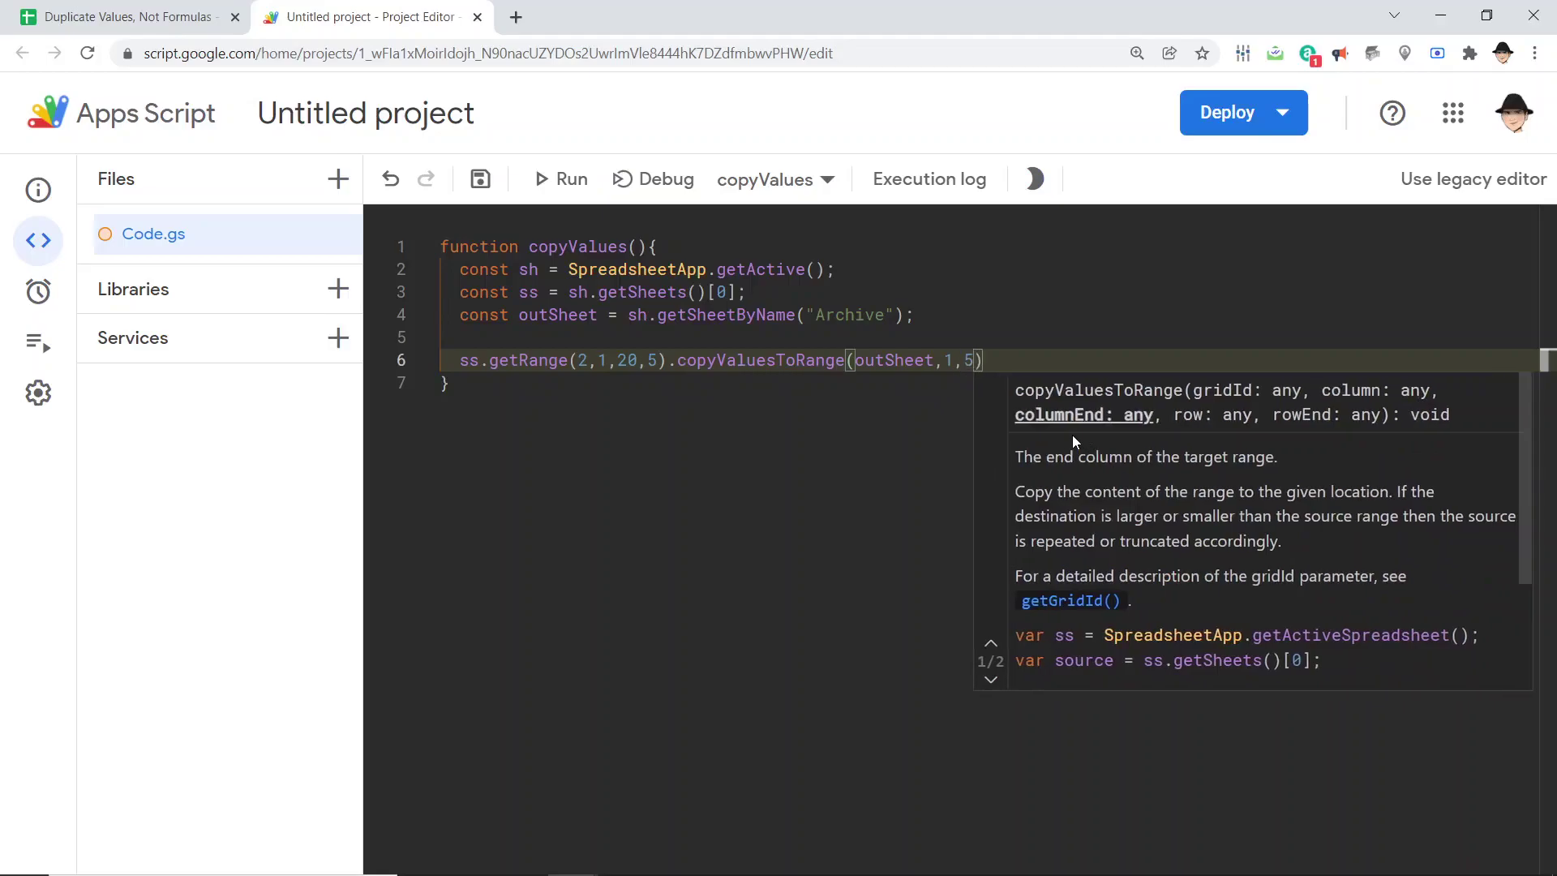
type(",")
type("outSheet.get")
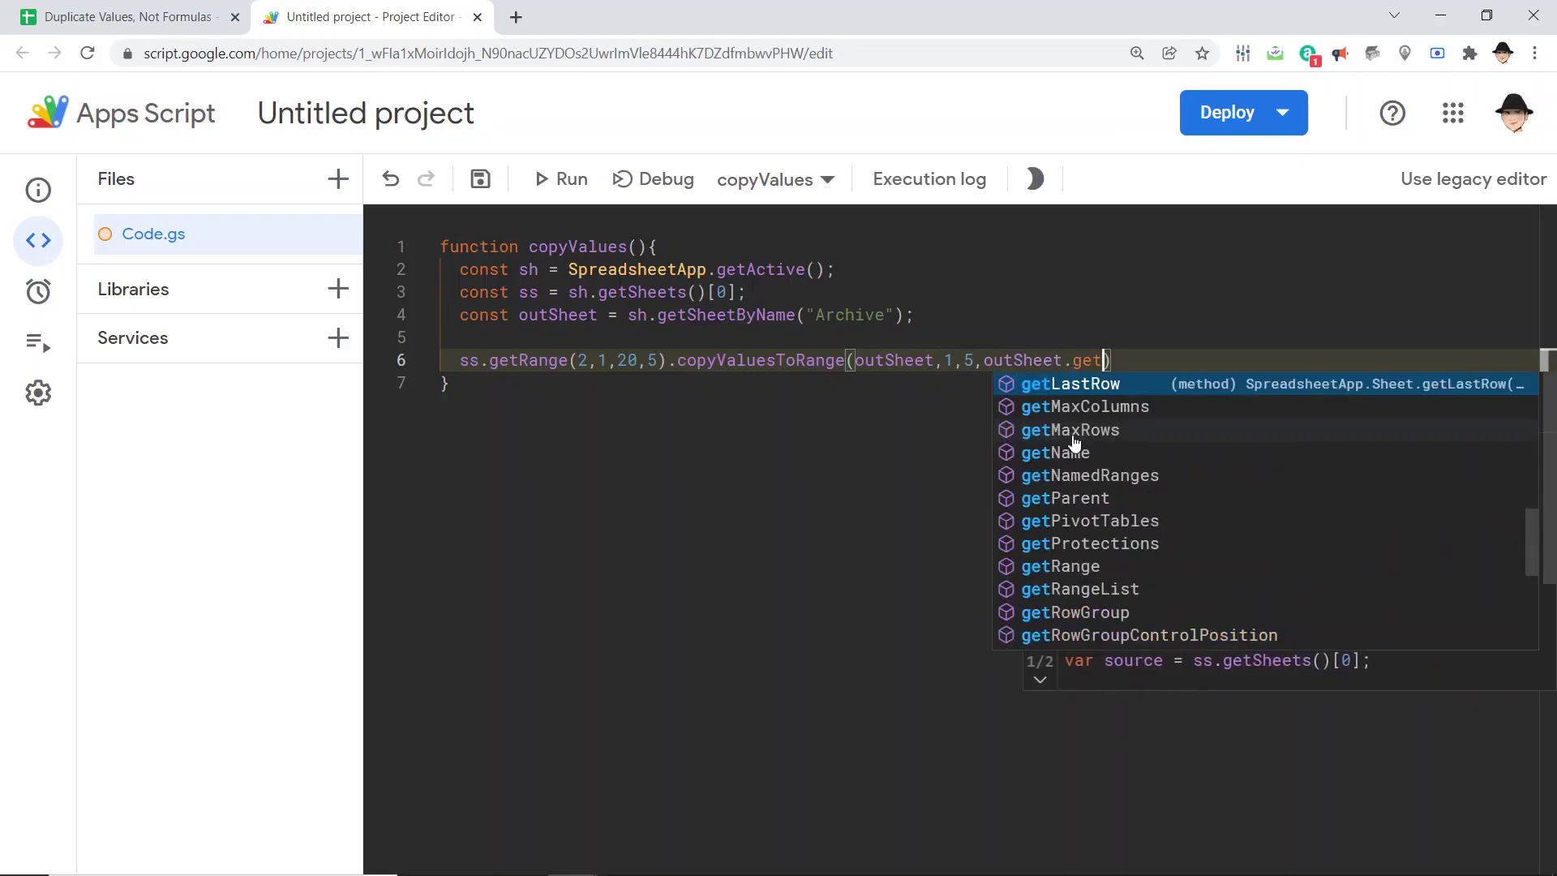
Set the row bounds to outSheet.getLastRow()+1 through getLastRow()+21 and save the project.
key("Return")
type("()")
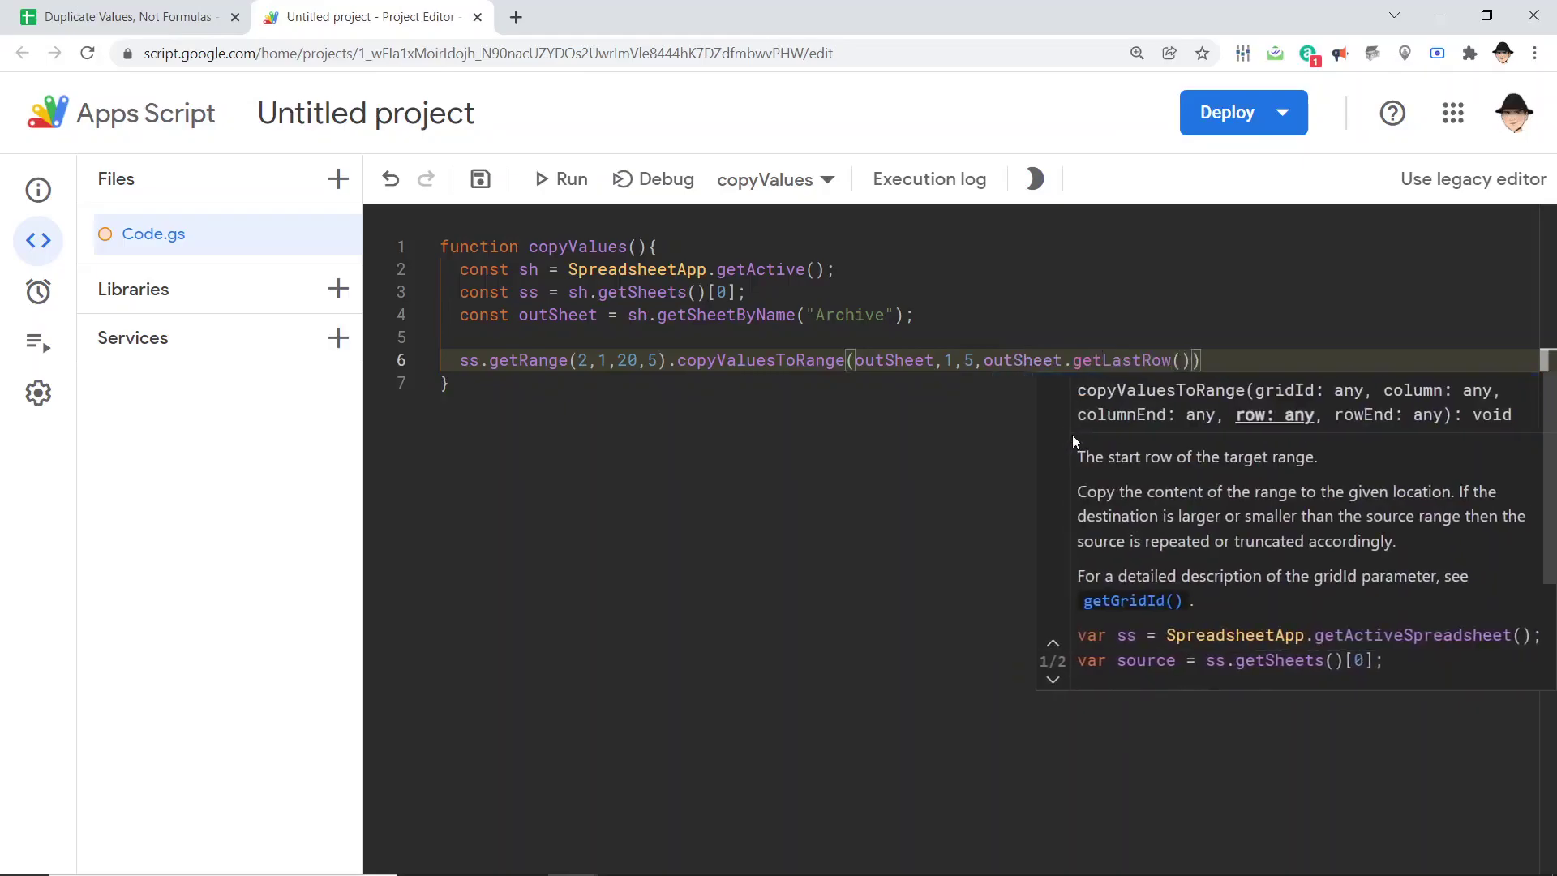
key("ctrl+Left")
key("ctrl+Left")
key("ctrl+Left")
key("ctrl+Left")
key("ctrl+Left")
key("Return")
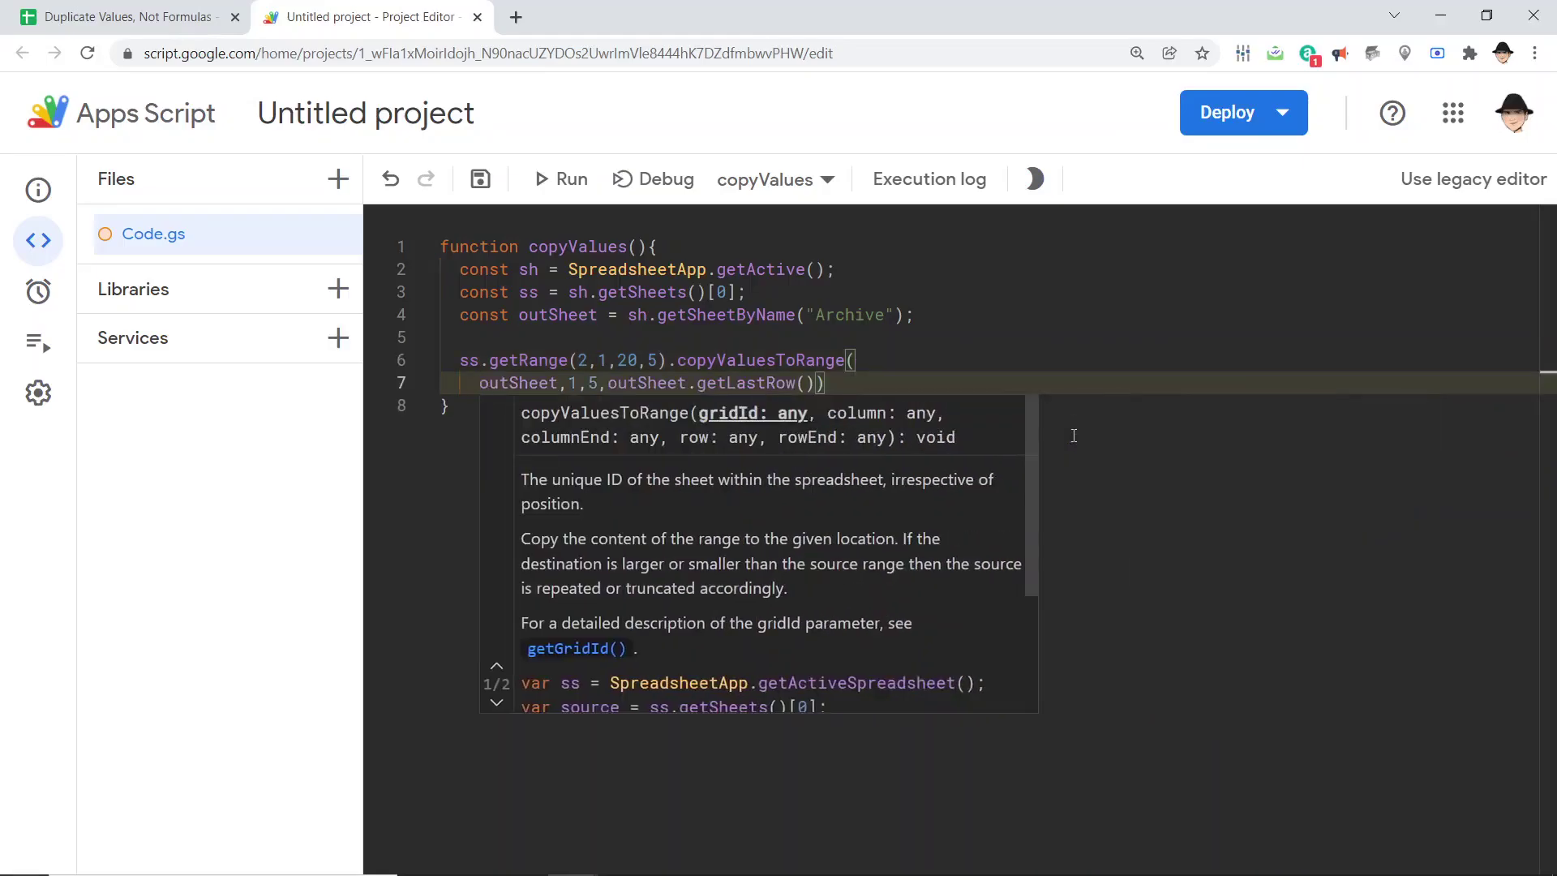
key("Escape")
type("+")
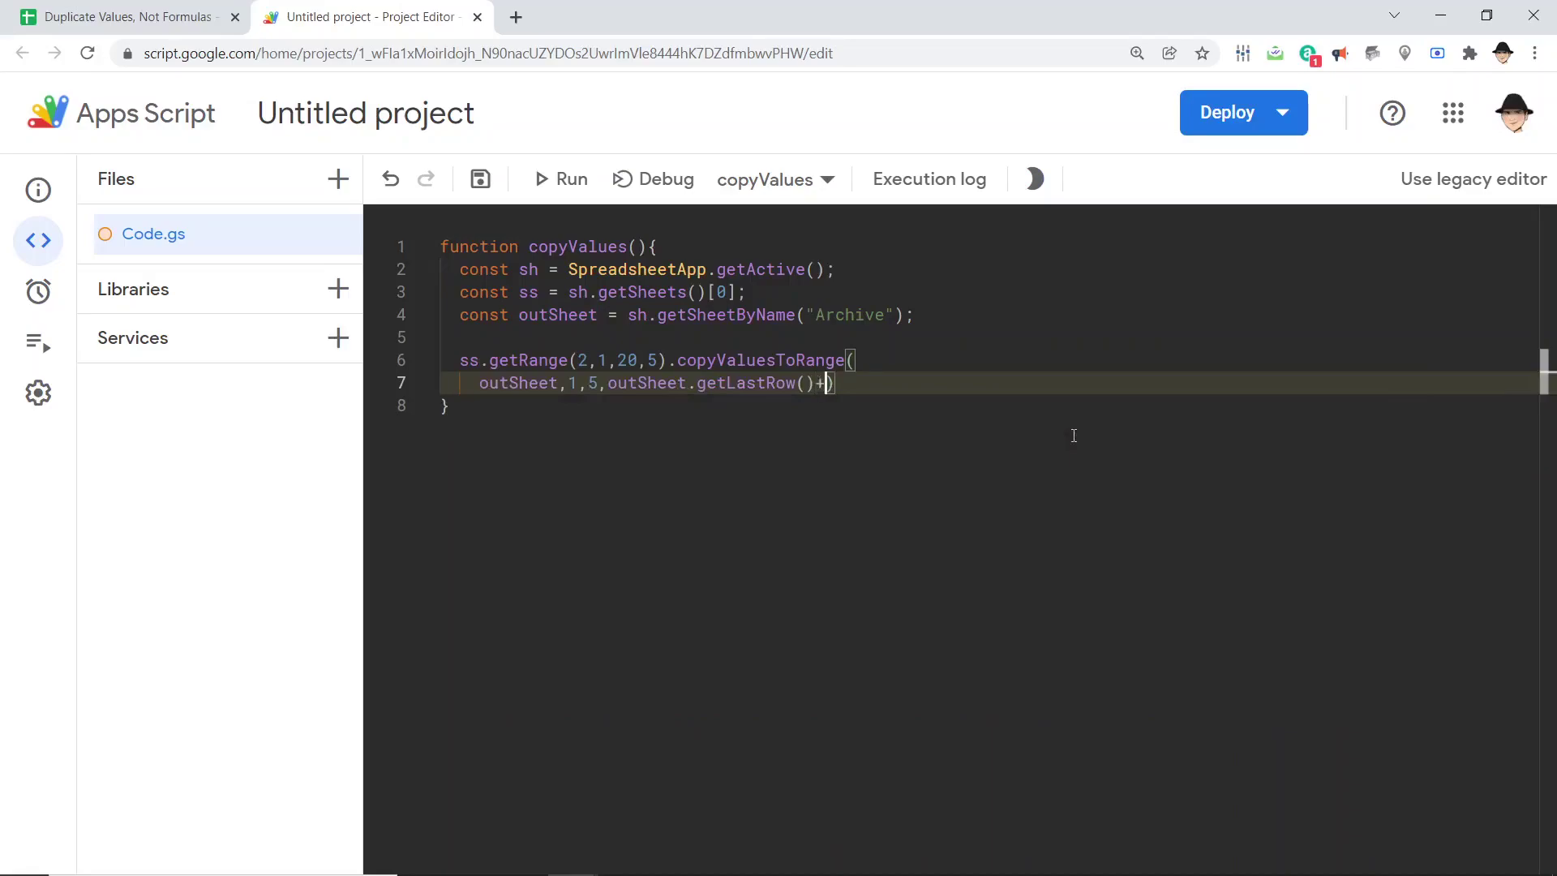
type("1,")
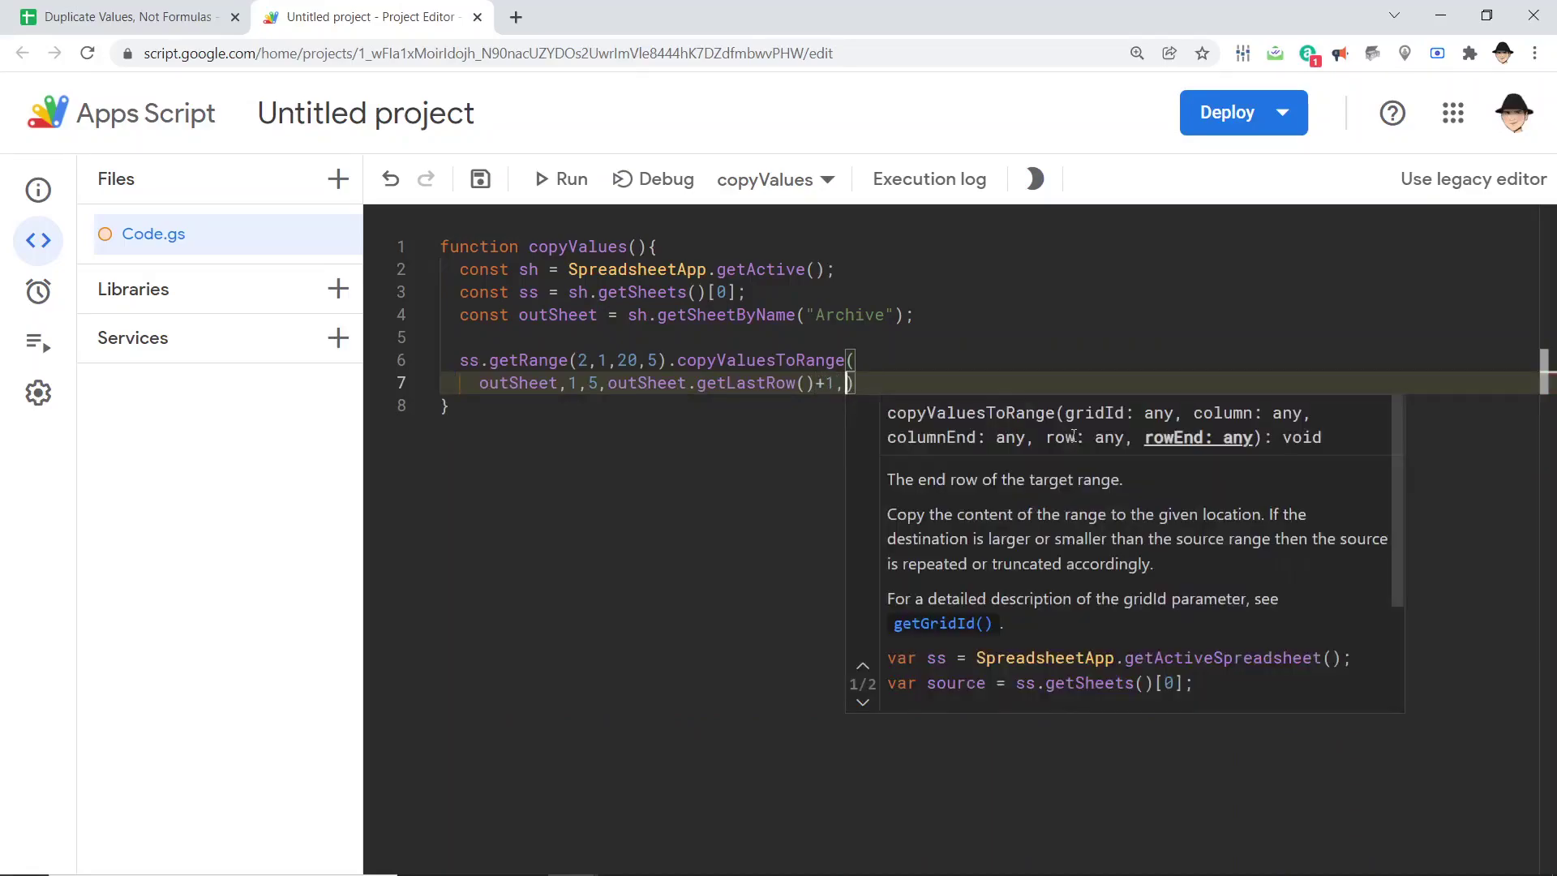
type("outSheet.g")
key("Return")
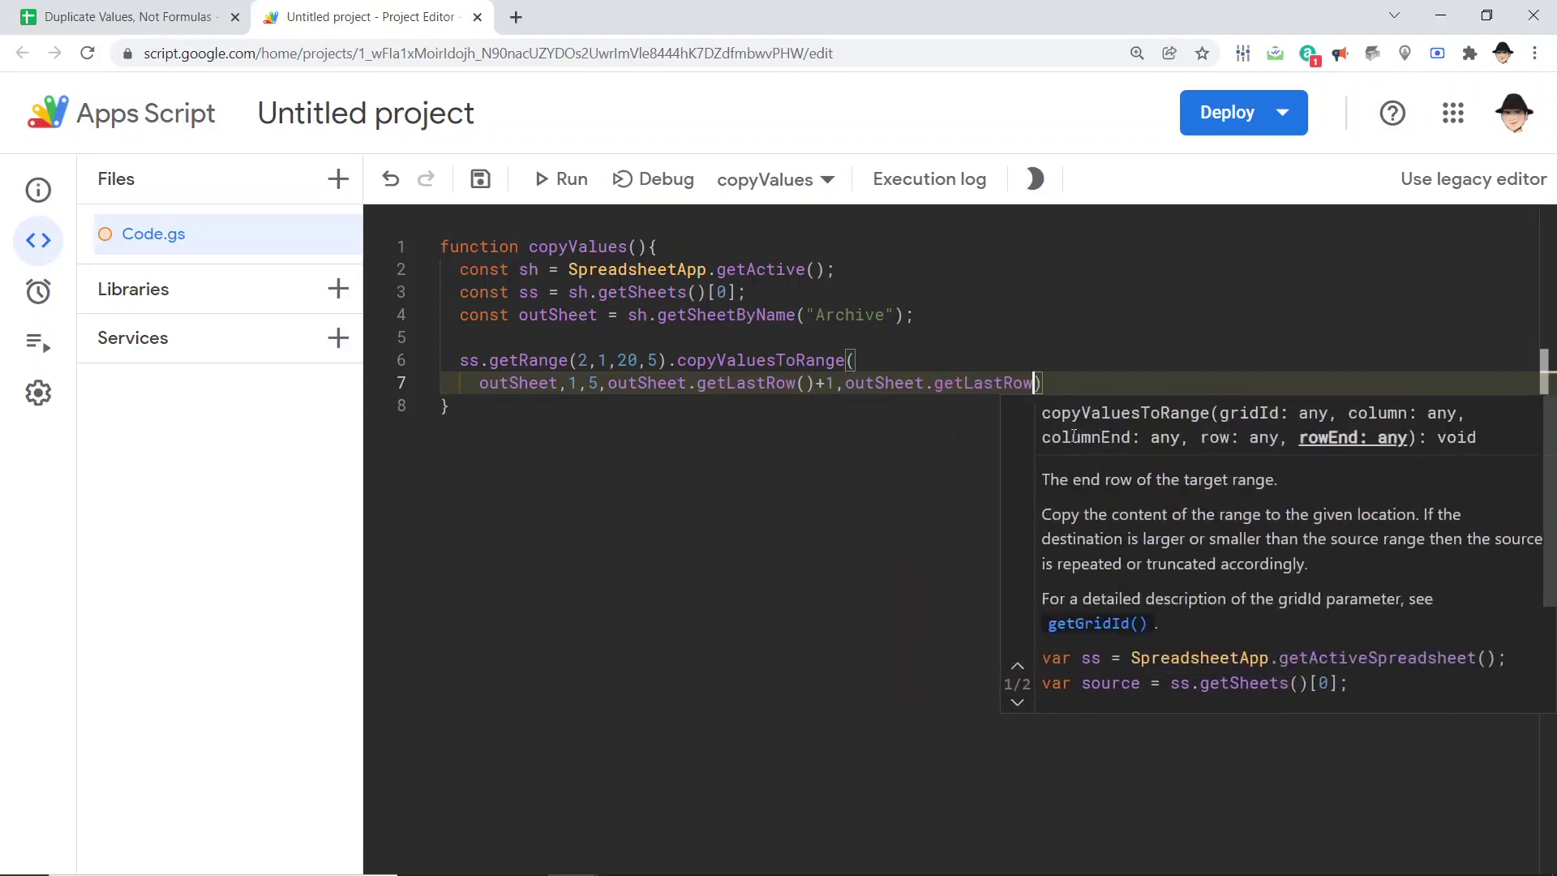
type("()+")
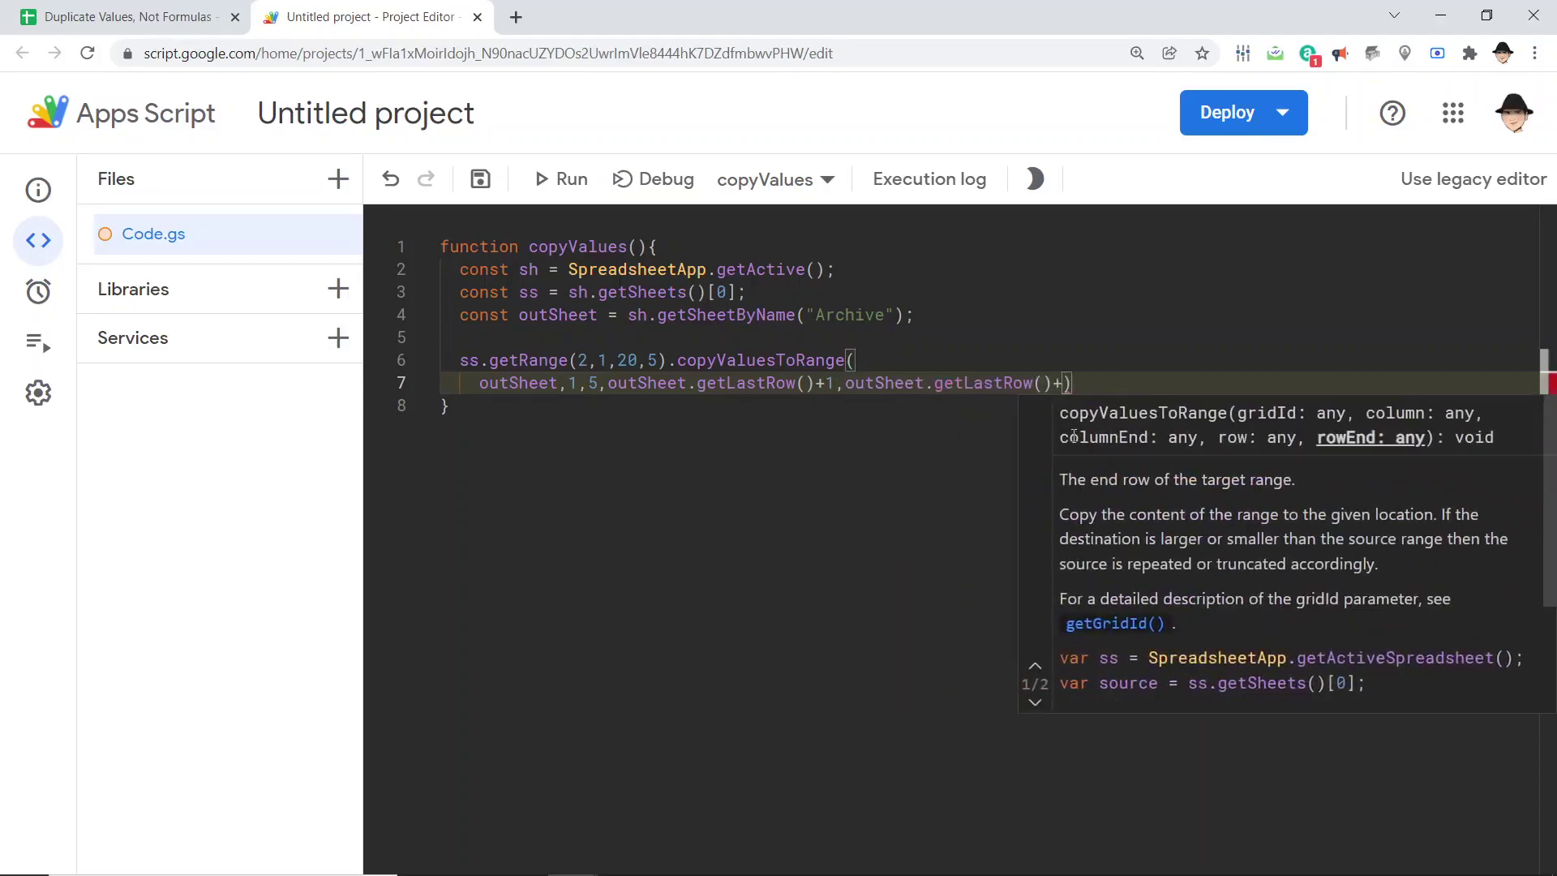
type("2")
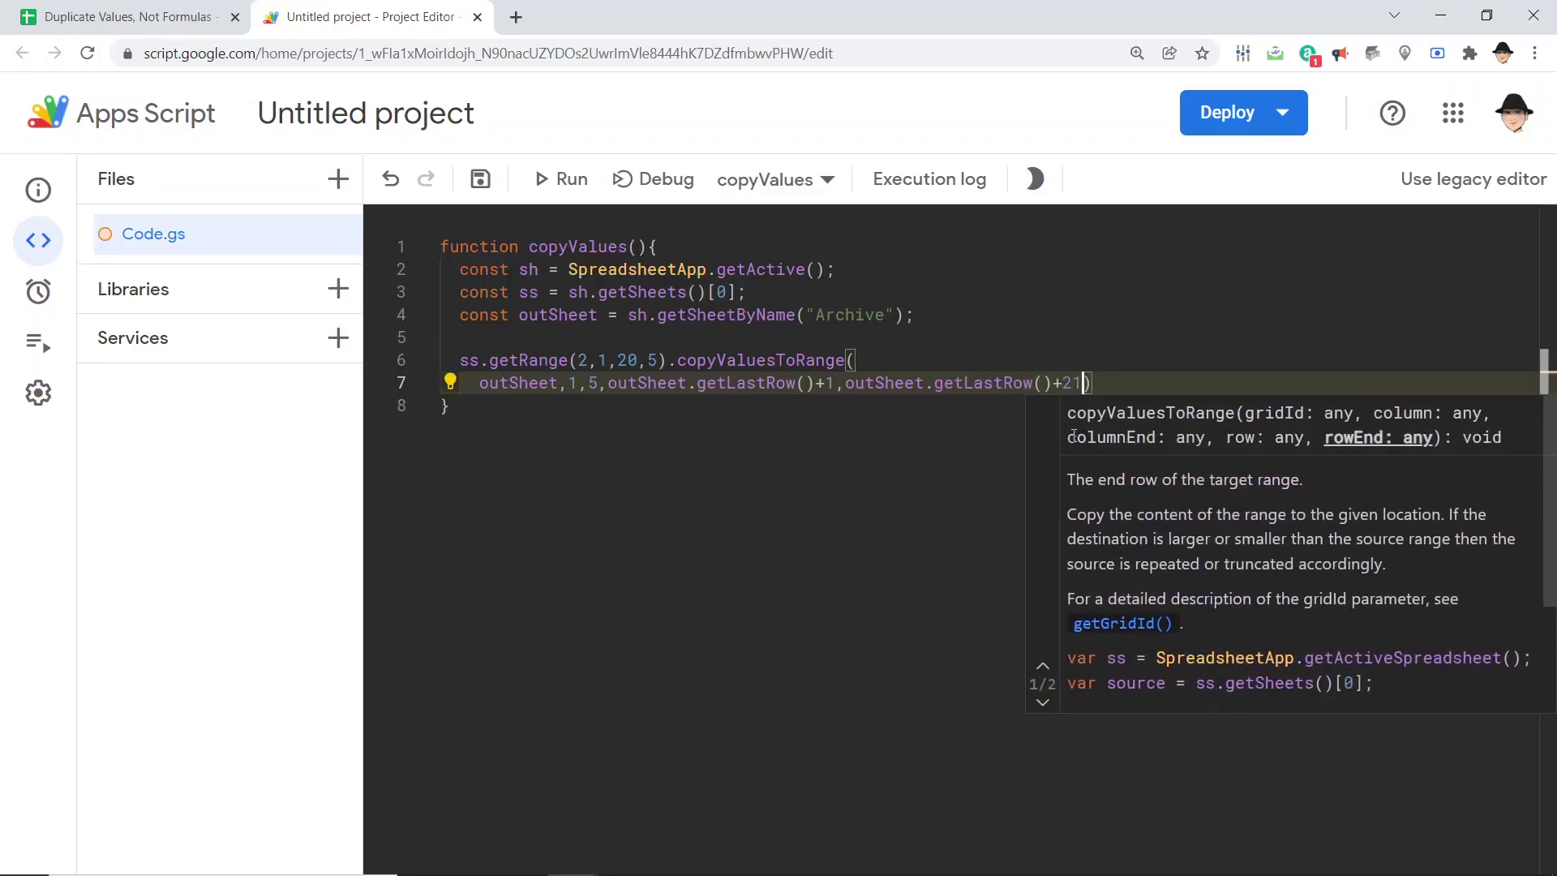
type("1")
key("Escape")
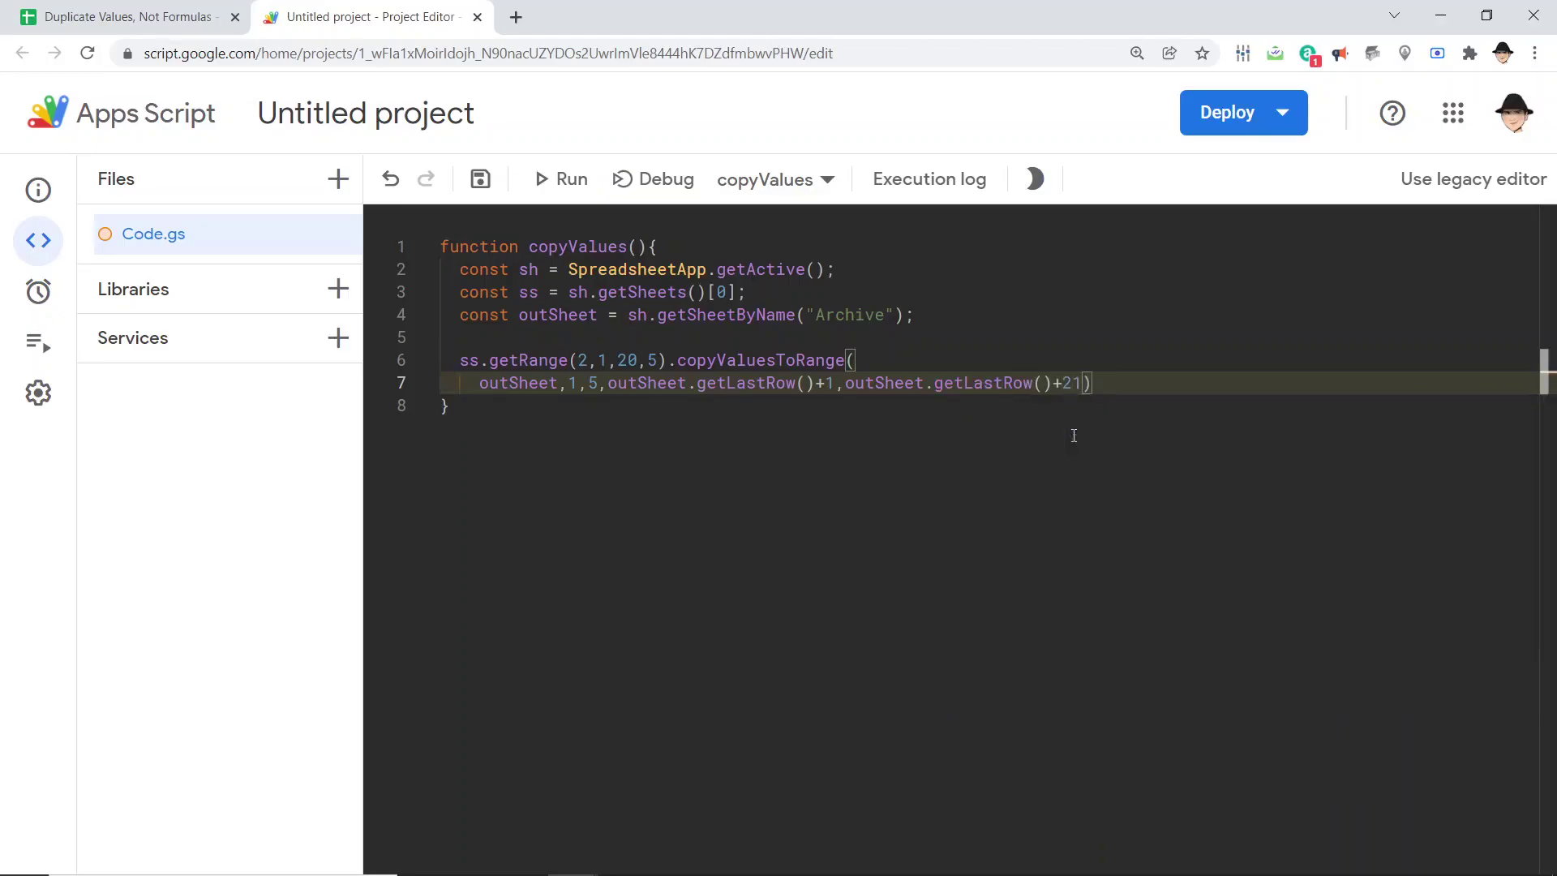
type(";")
key("ctrl+s")
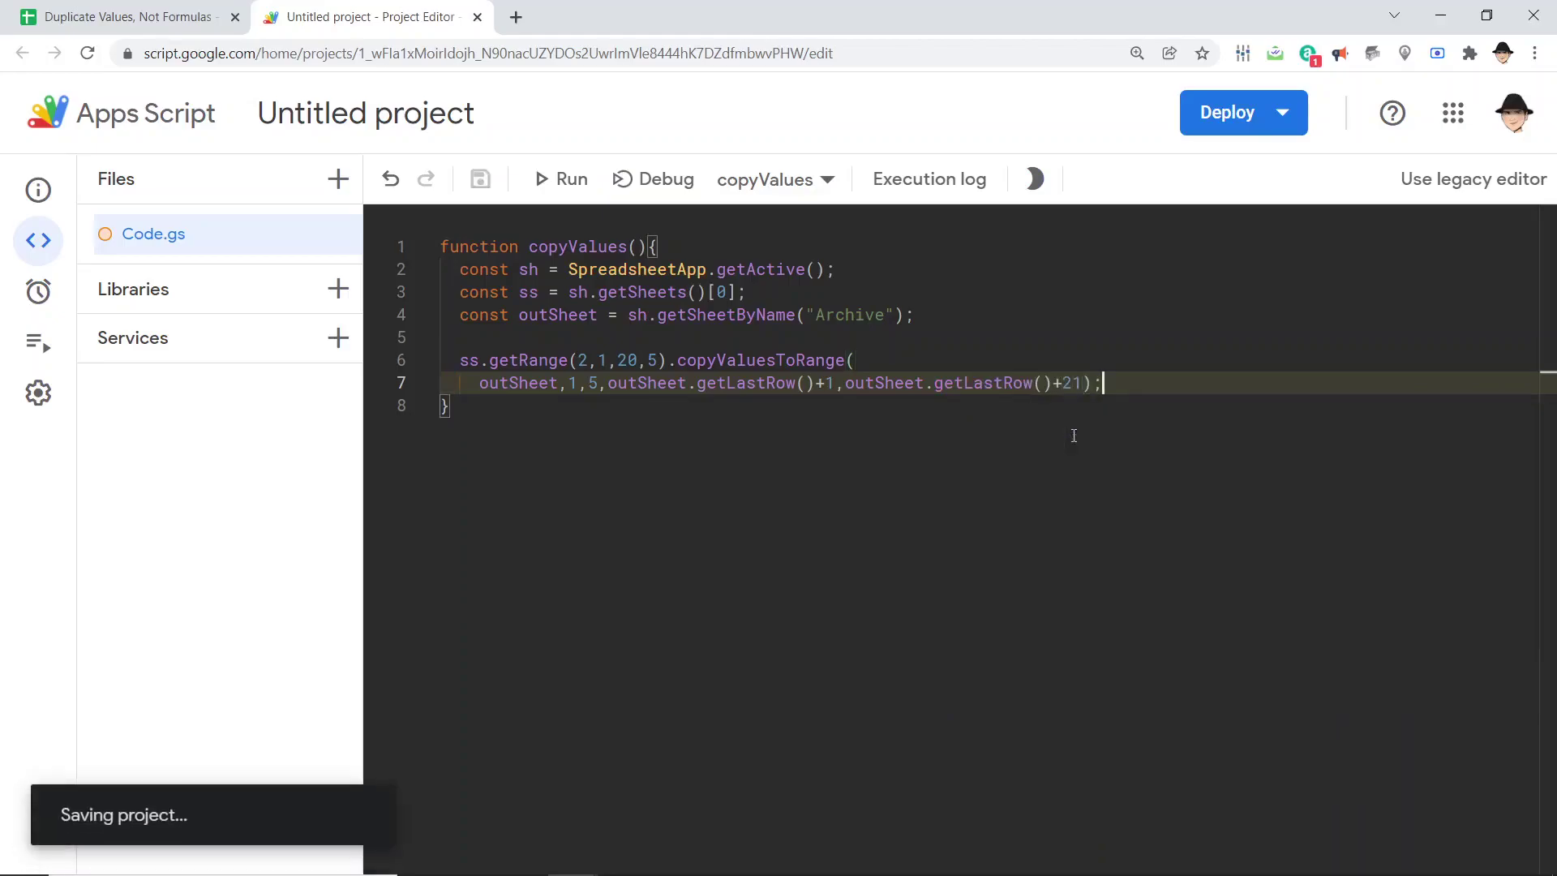
Run the copyValues function from the script editor.
key("ctrl+Tab")
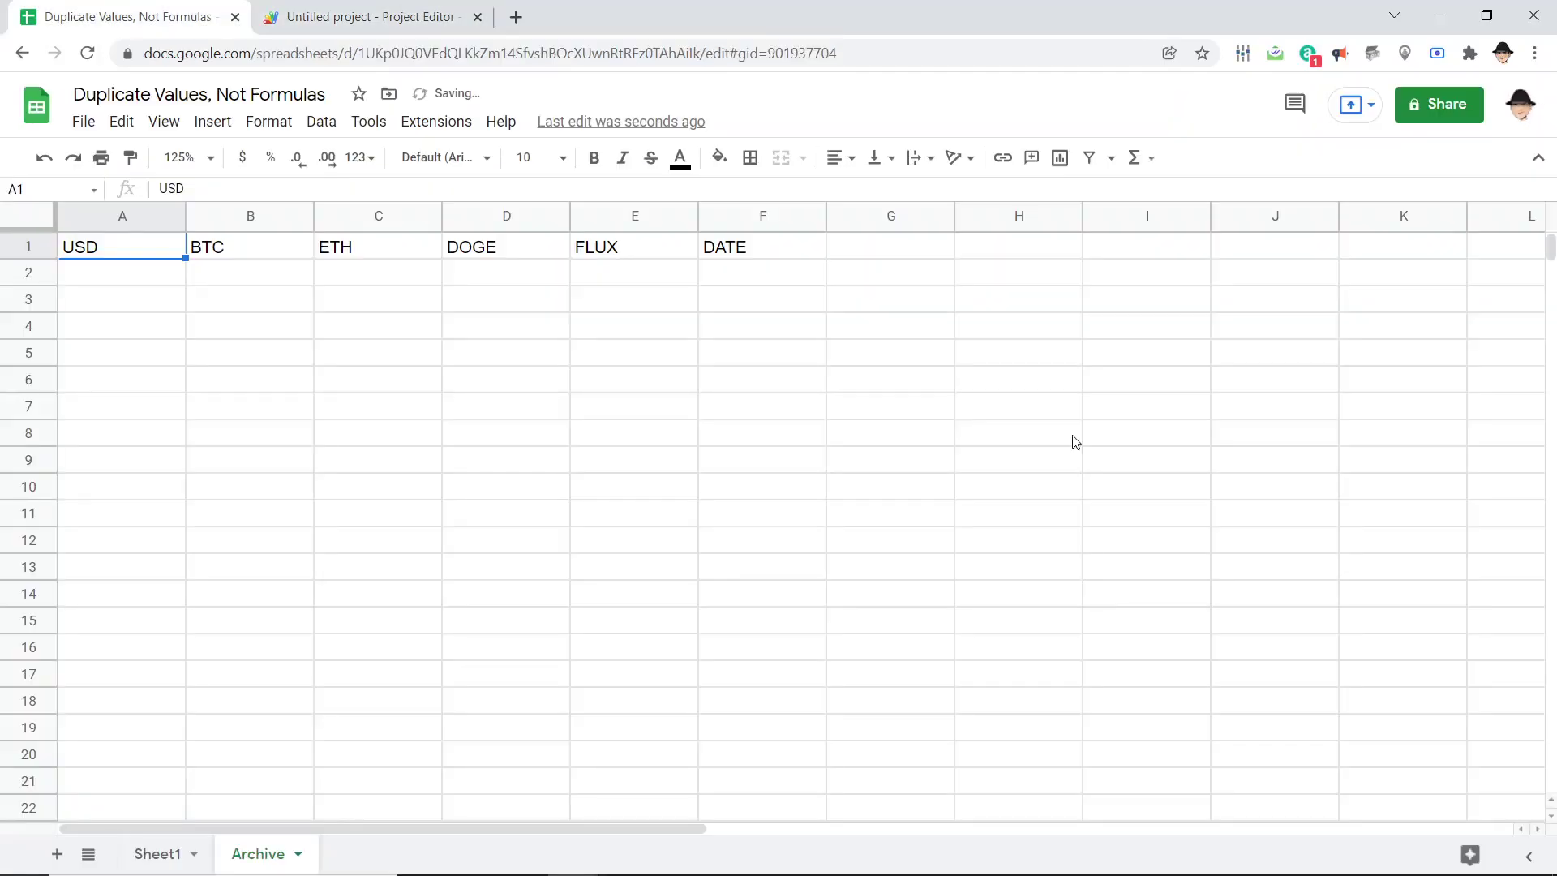
key("ctrl+Tab")
key("ctrl+r")
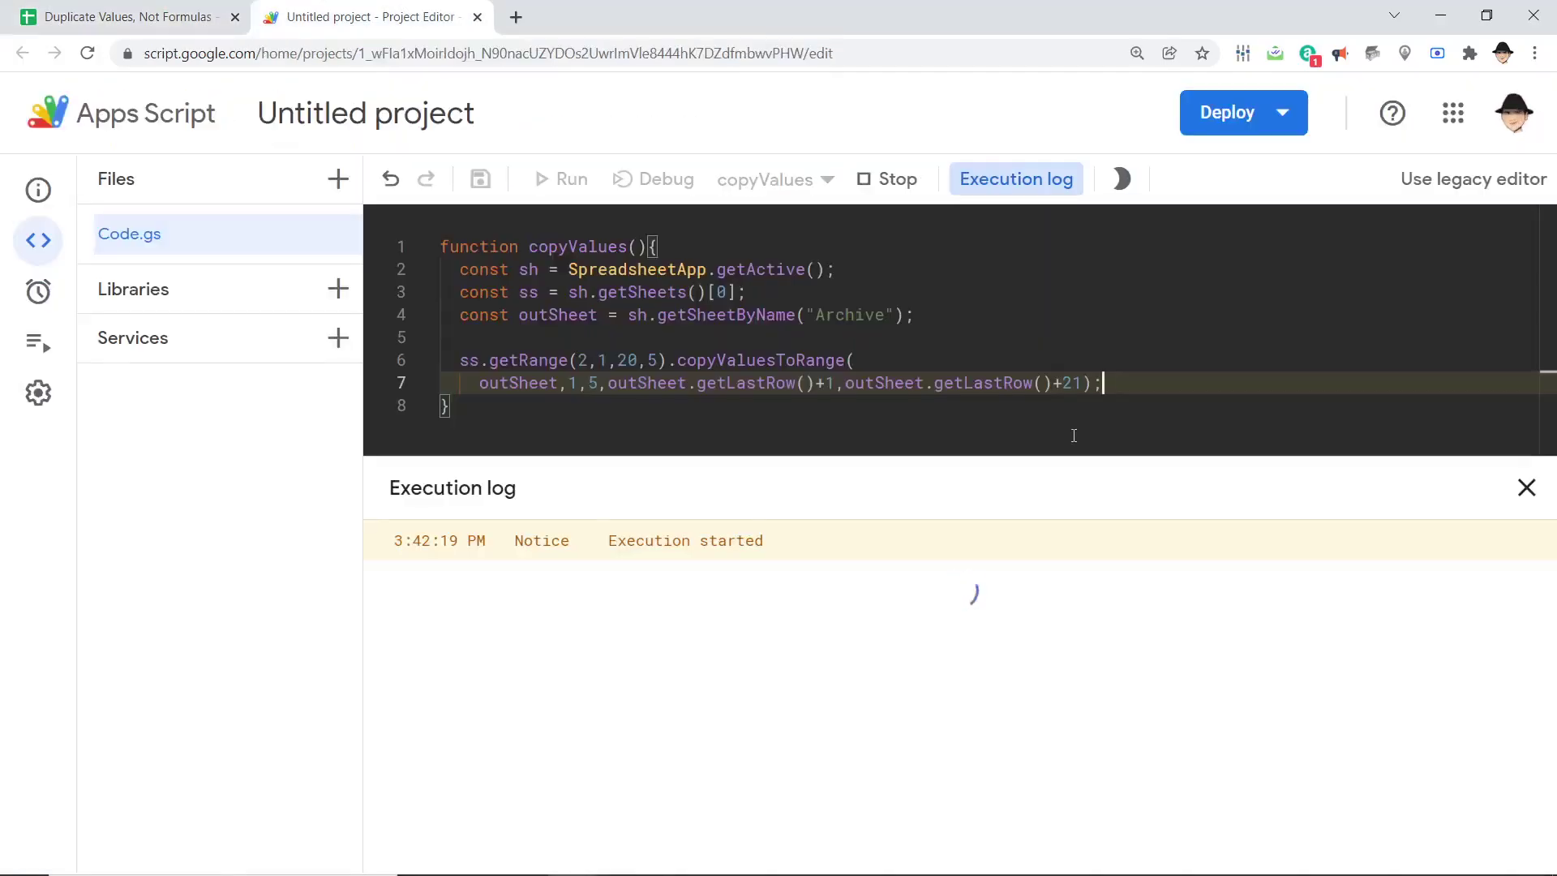
Check that Archive rows 2–21 hold plain BTC and ETH values, then go back to Sheet1.
key("ctrl+Tab")
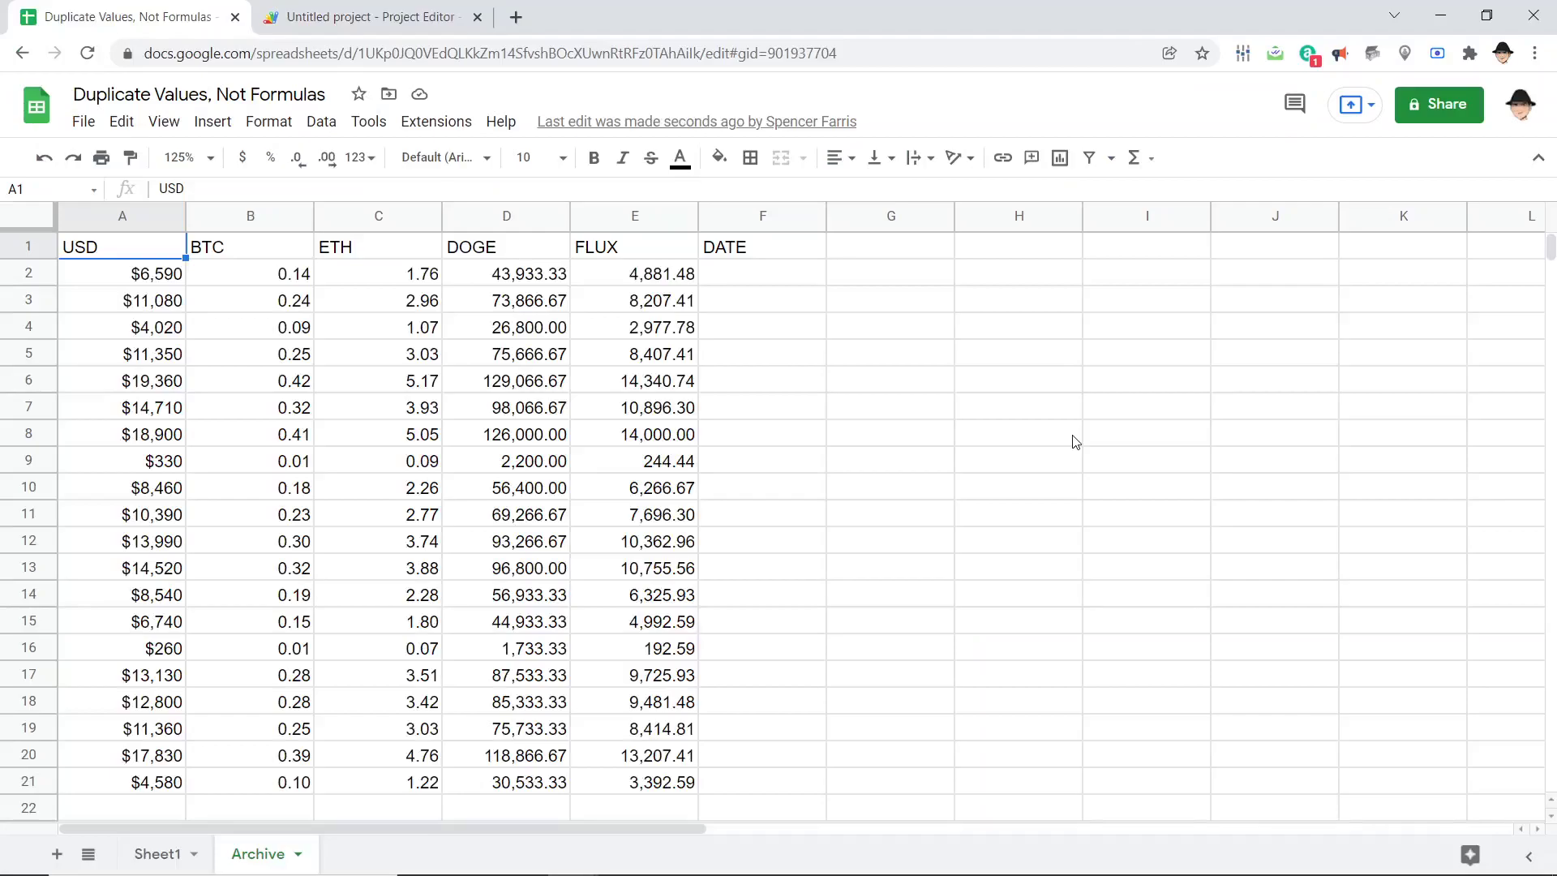
key("Down")
key("Right")
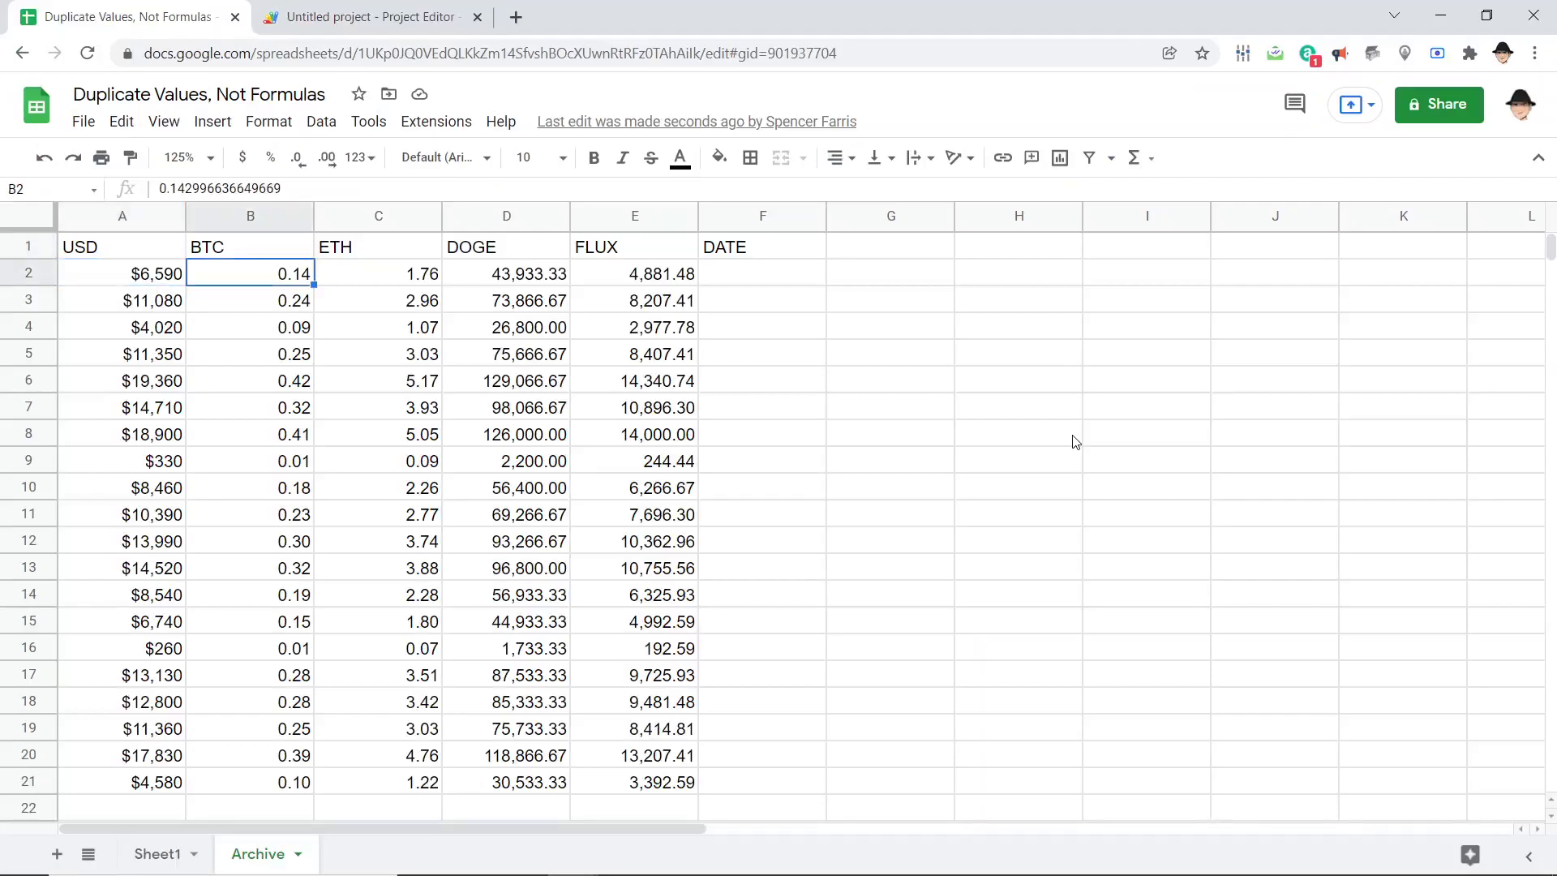
key("Down")
key("Right")
key("Right")
key("Left")
key("Up")
key("Down")
key("Down")
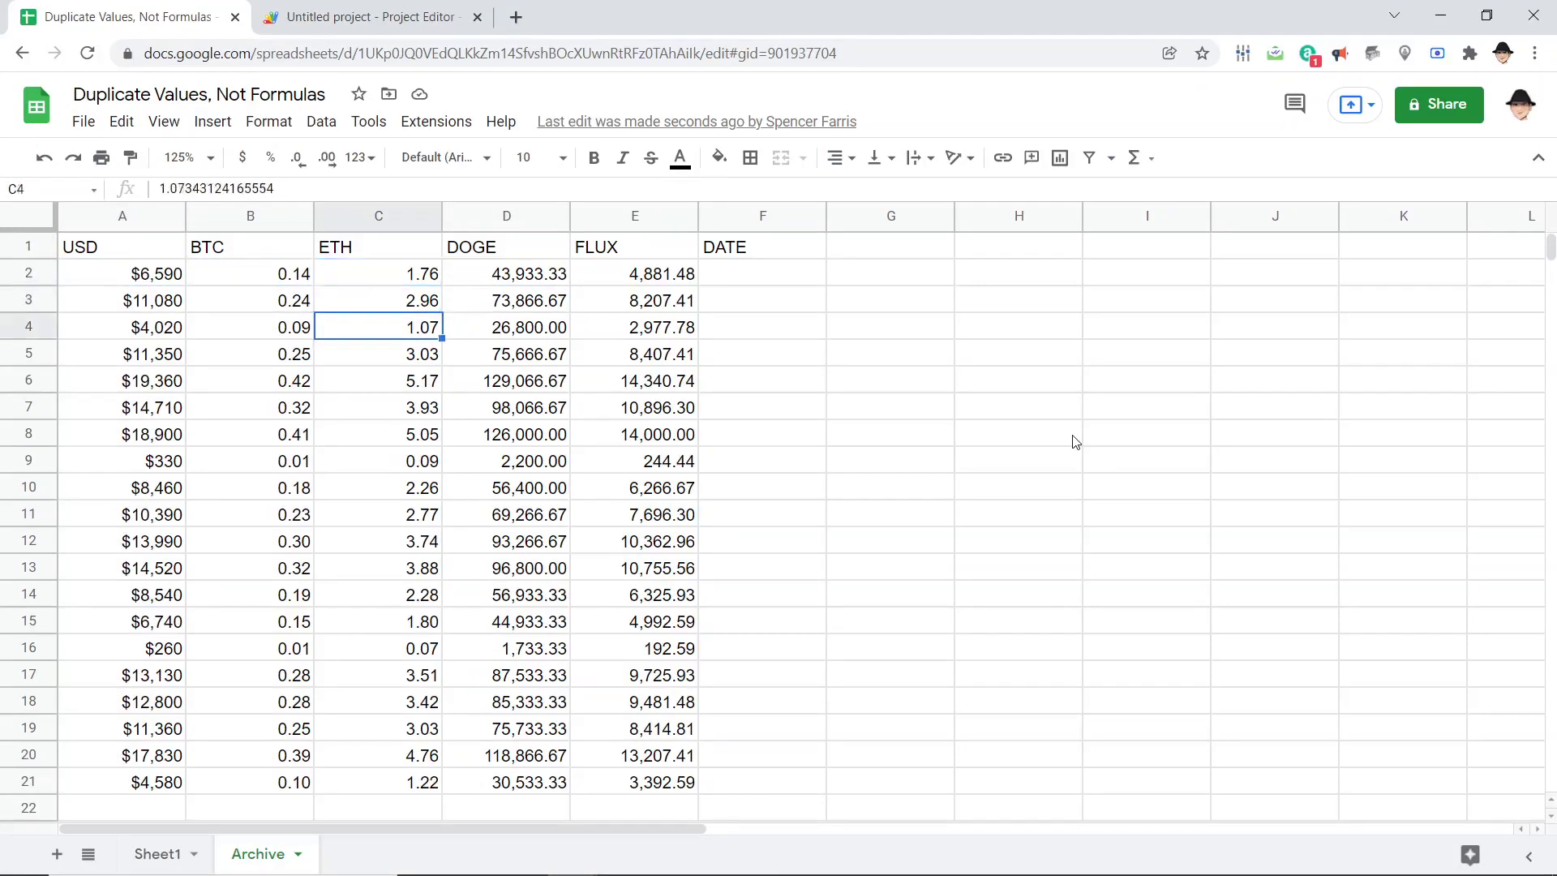
key("Down")
key("Right")
key("Down")
key("Left")
key("Left")
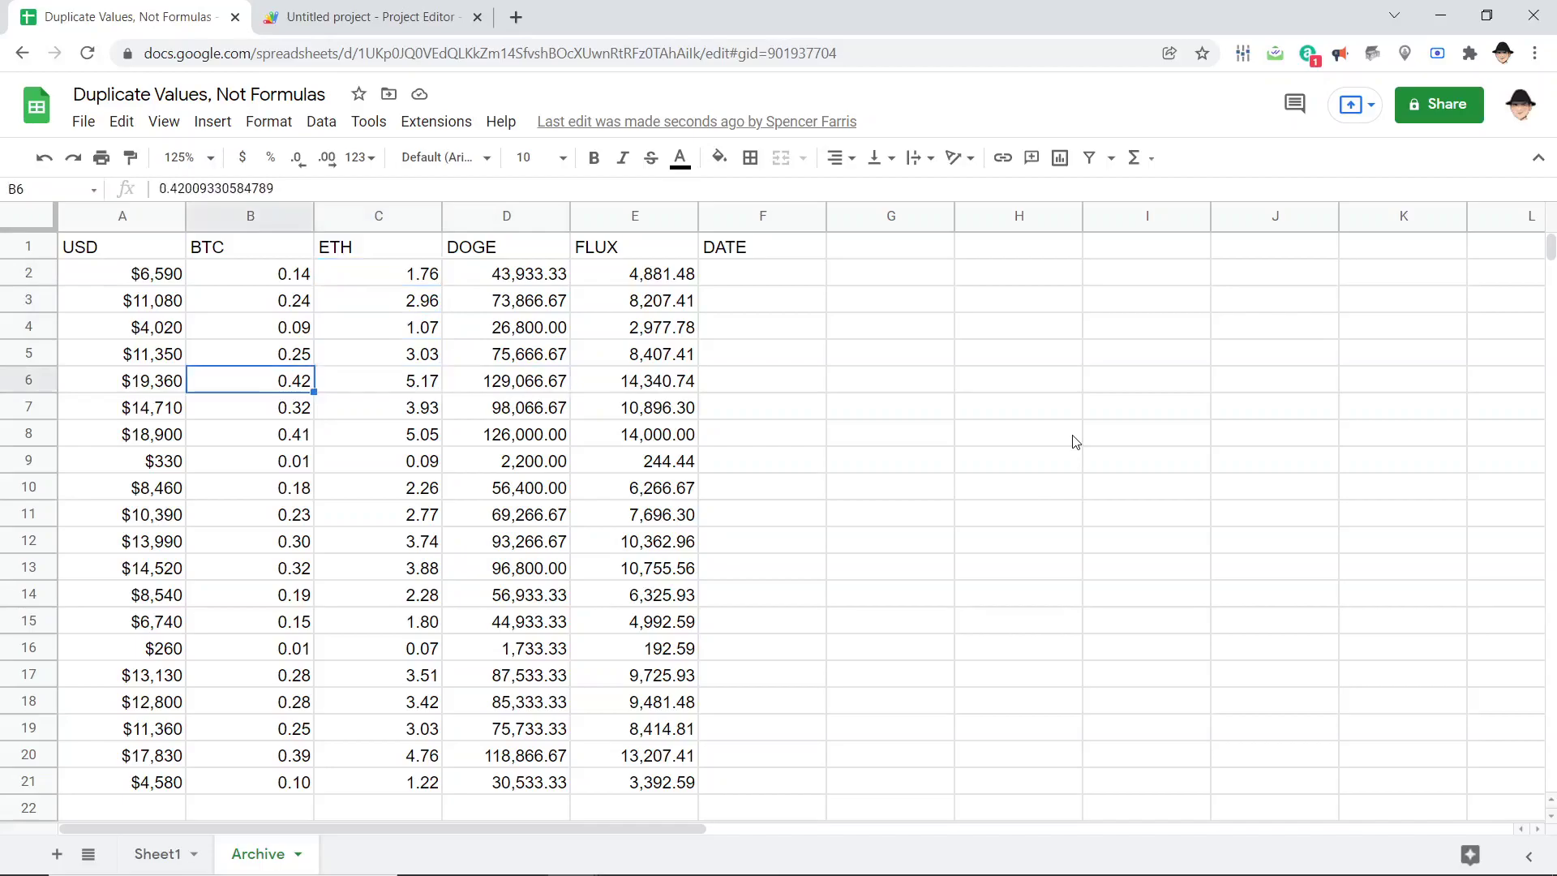
key("ctrl+shift+Page_Up")
Change the BTC rate in H2 to 42140 and the ETH rate to 3245.
key("Right")
key("Right")
key("Right")
key("Right")
key("Right")
key("Right")
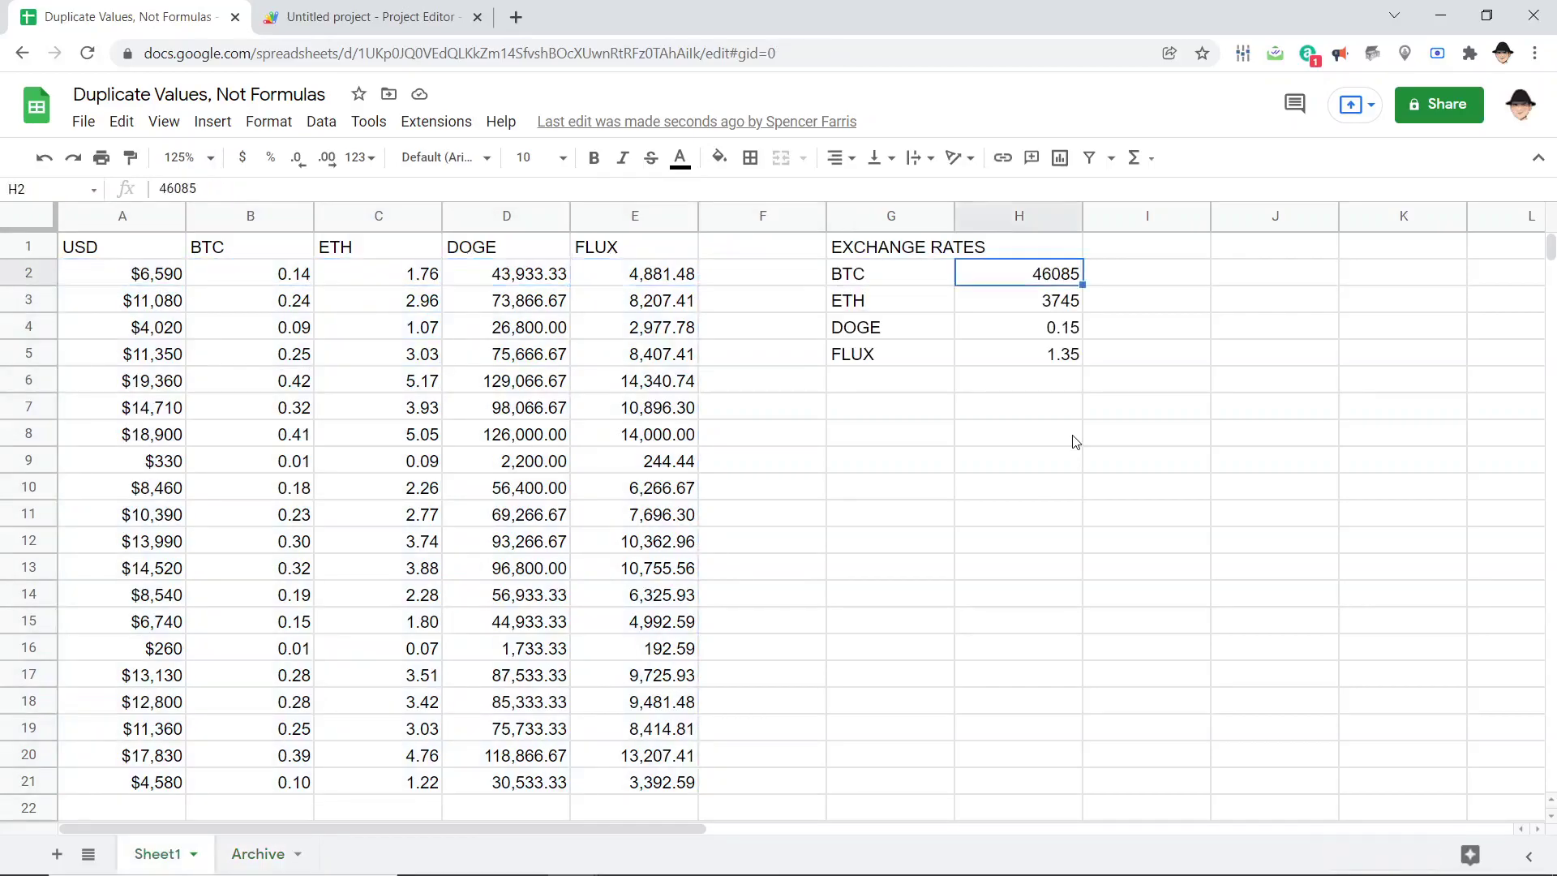
key("Right")
key("Left")
type("420")
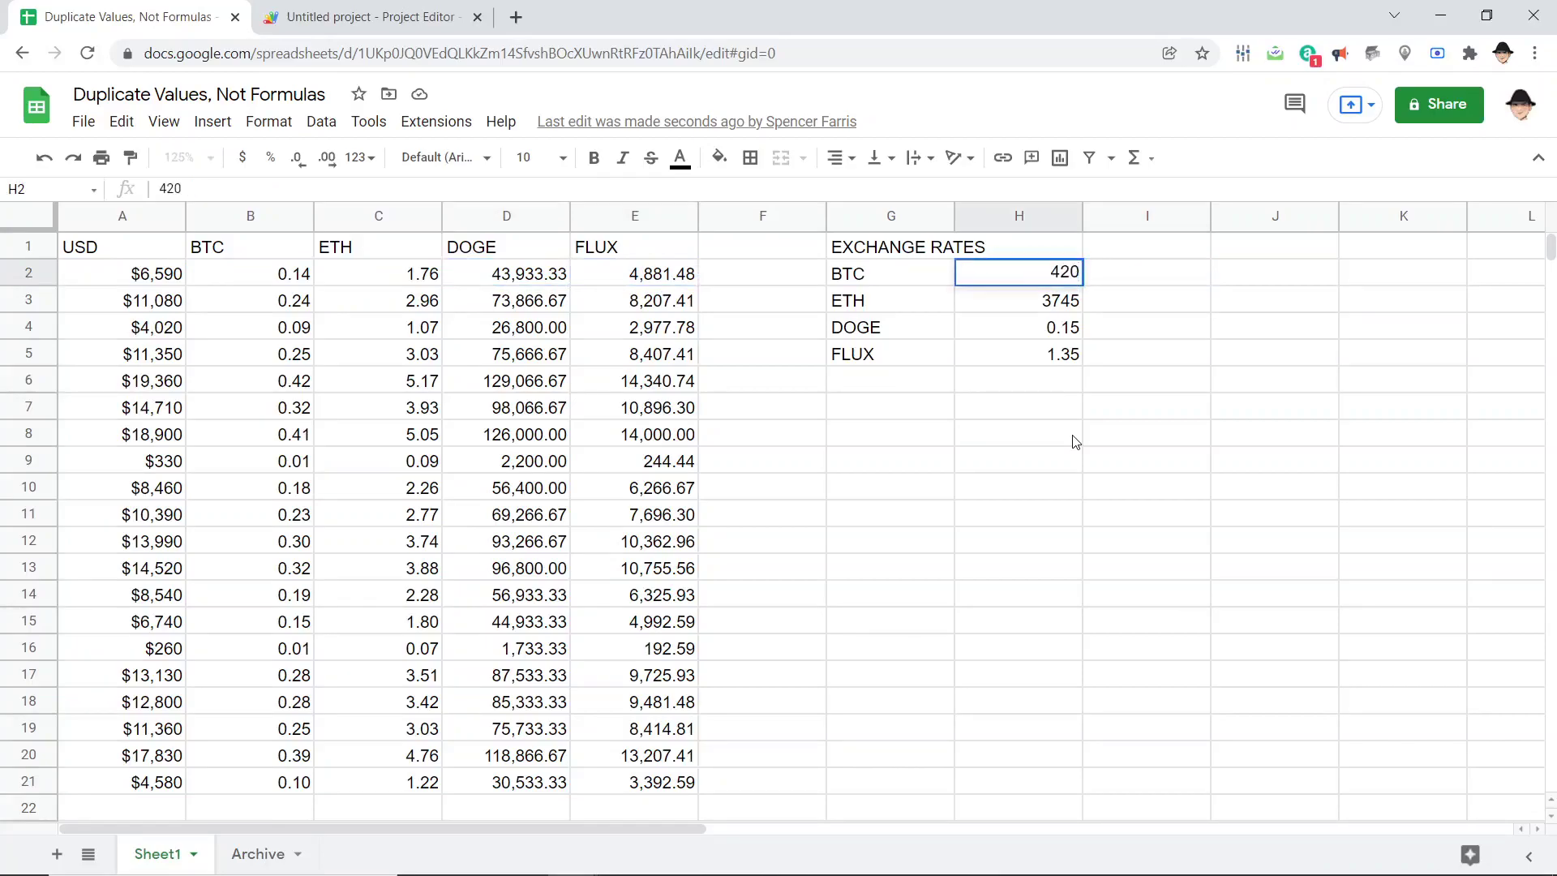
key("BackSpace")
type("1")
type("40")
key("Return")
key("Return")
key("Left")
key("Left")
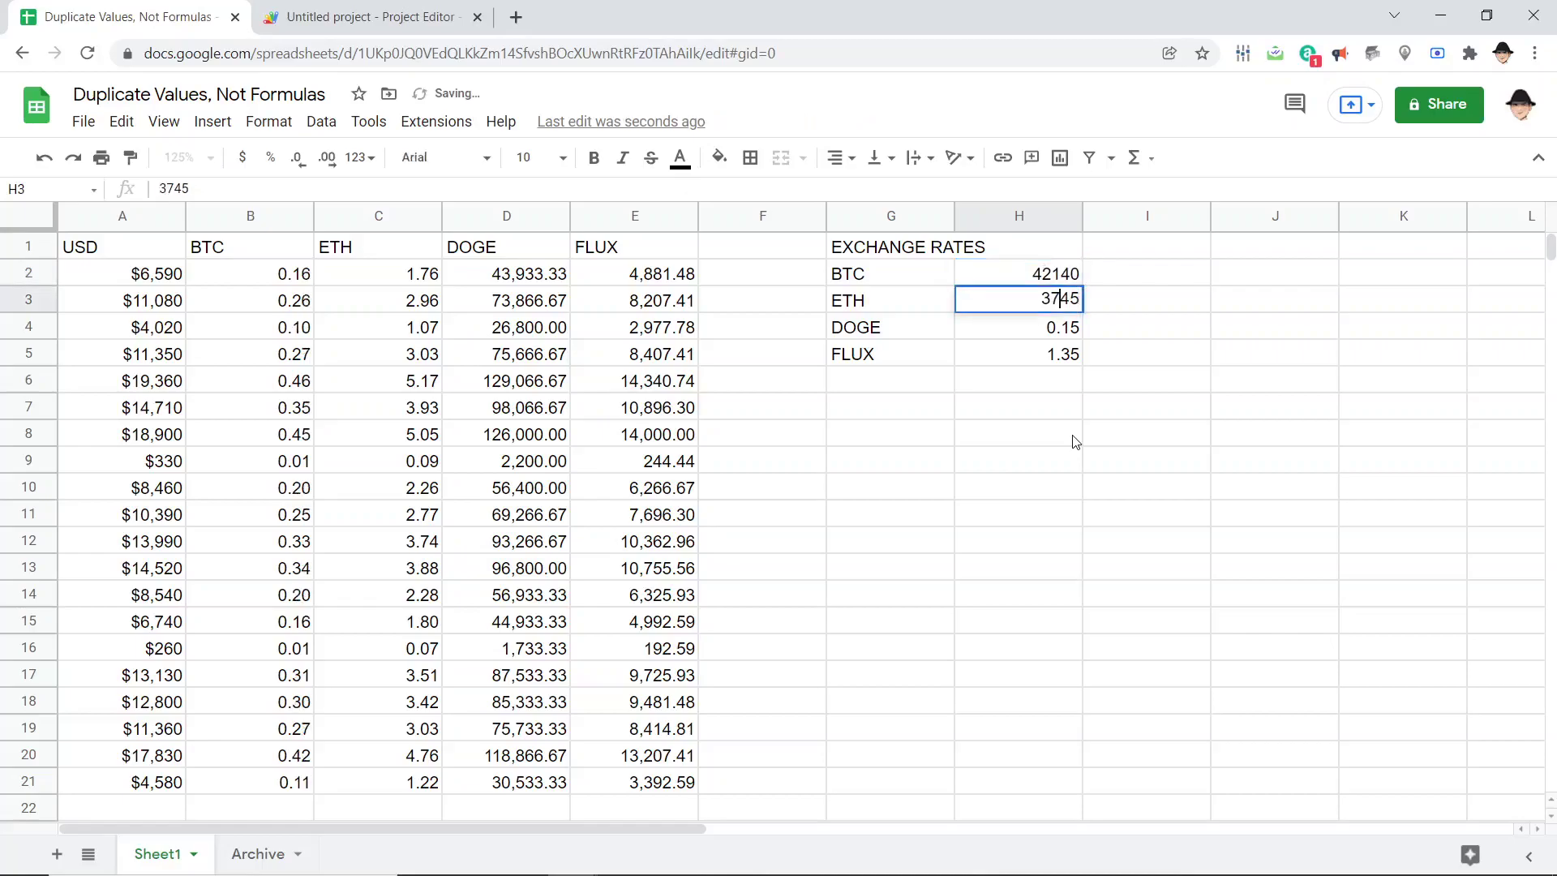
key("BackSpace")
type("2")
key("Return")
key("Return")
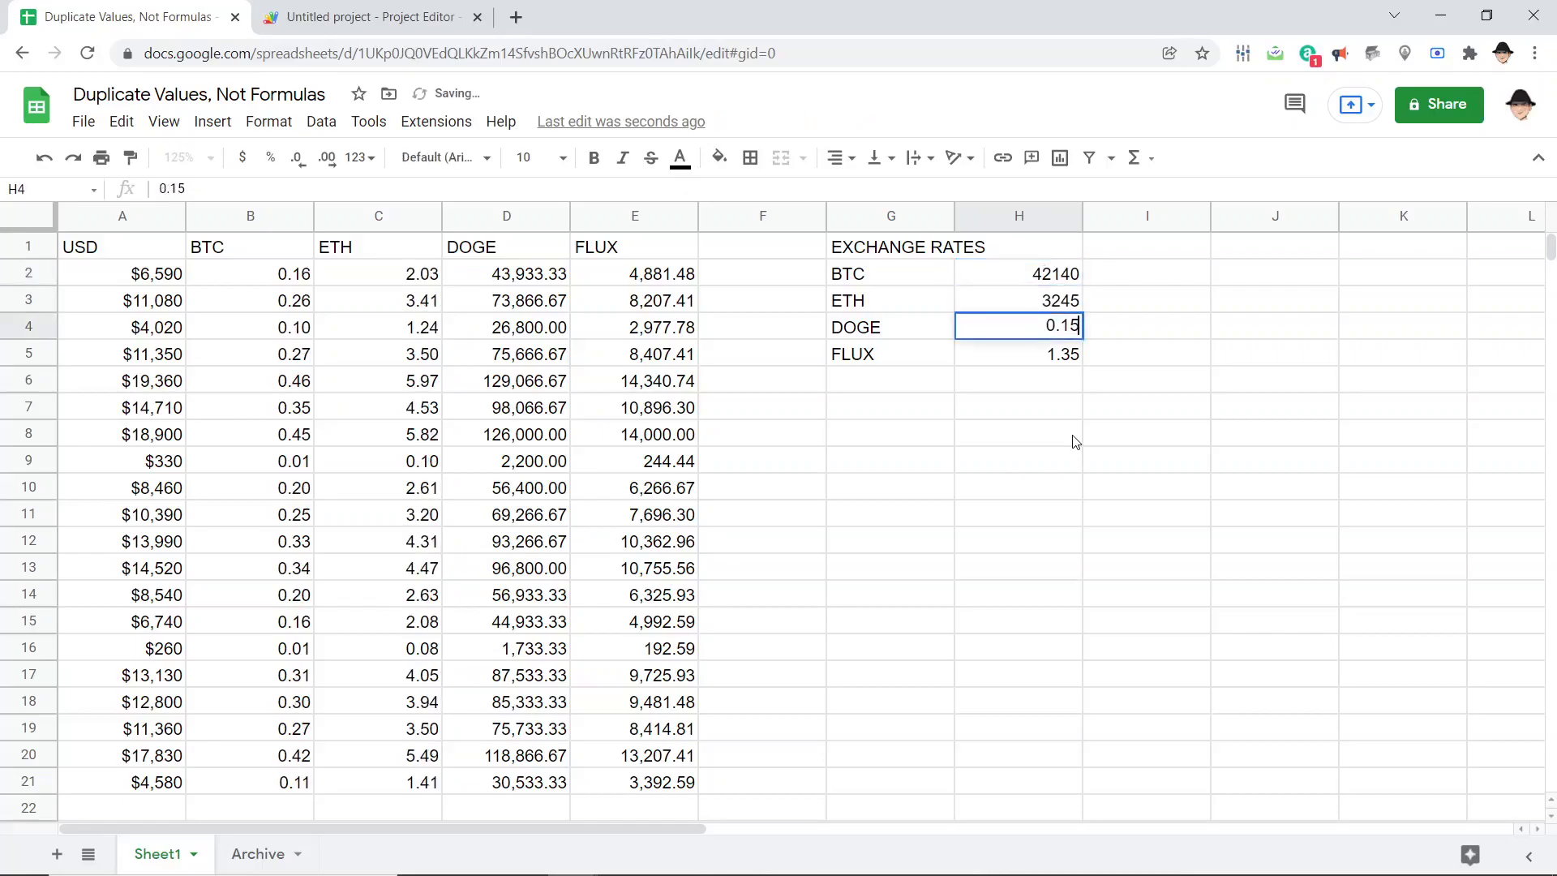
Set the DOGE rate to 0.43 and the FLUX rate to 1.2.
key("BackSpace")
key("BackSpace")
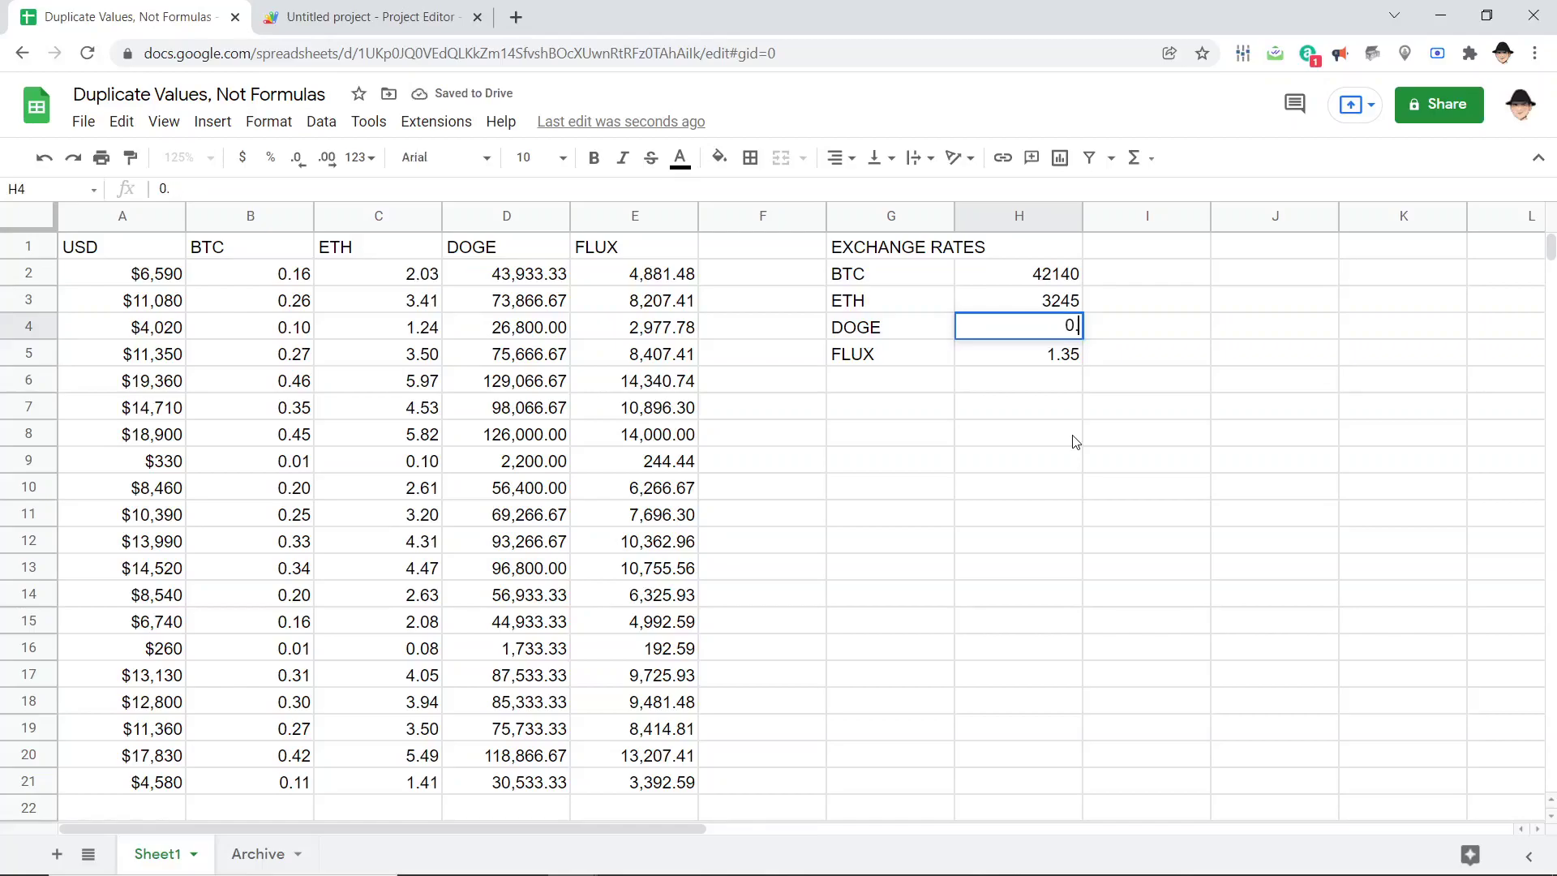
type("4")
type("3")
key("Return")
key("Return")
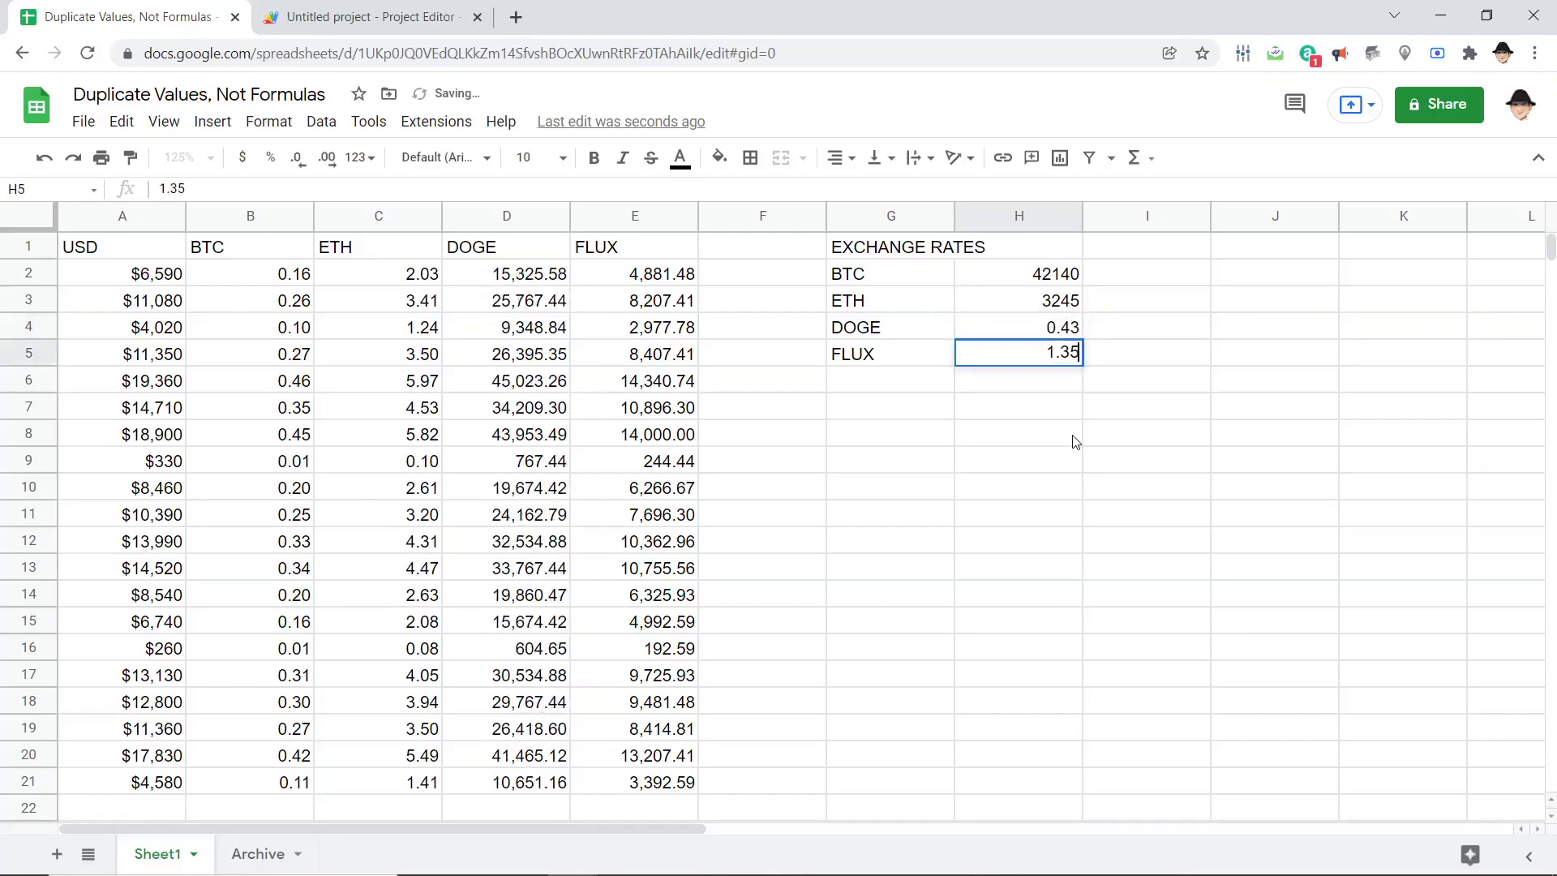
key("BackSpace")
key("BackSpace")
key("BackSpace")
type(".2")
key("Return")
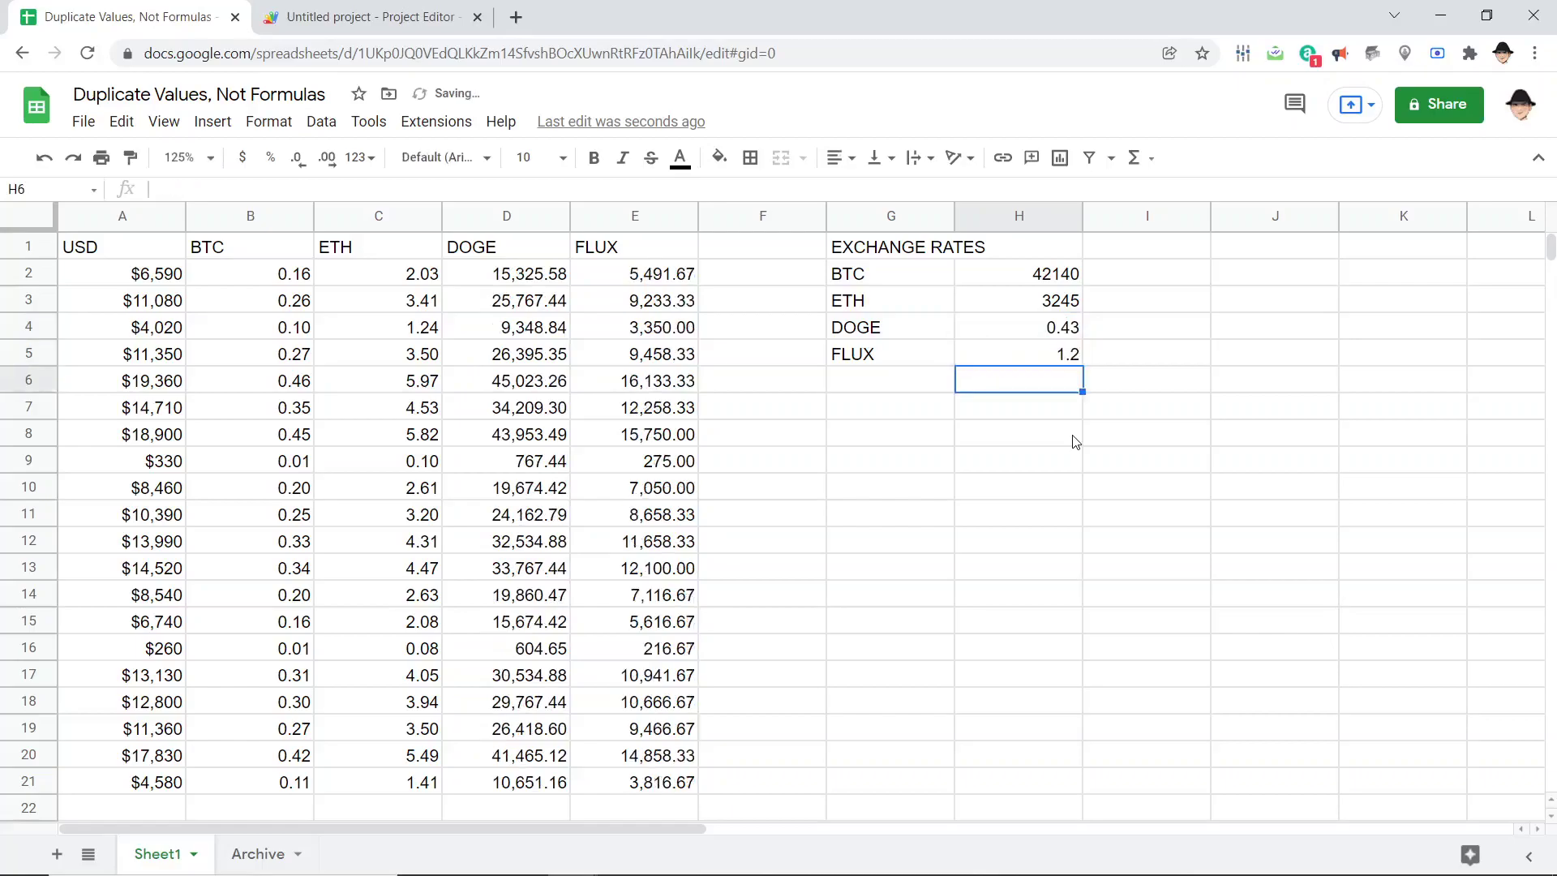
key("Left")
key("Left")
key("Left")
key("Left")
key("Left")
key("Left")
key("Left")
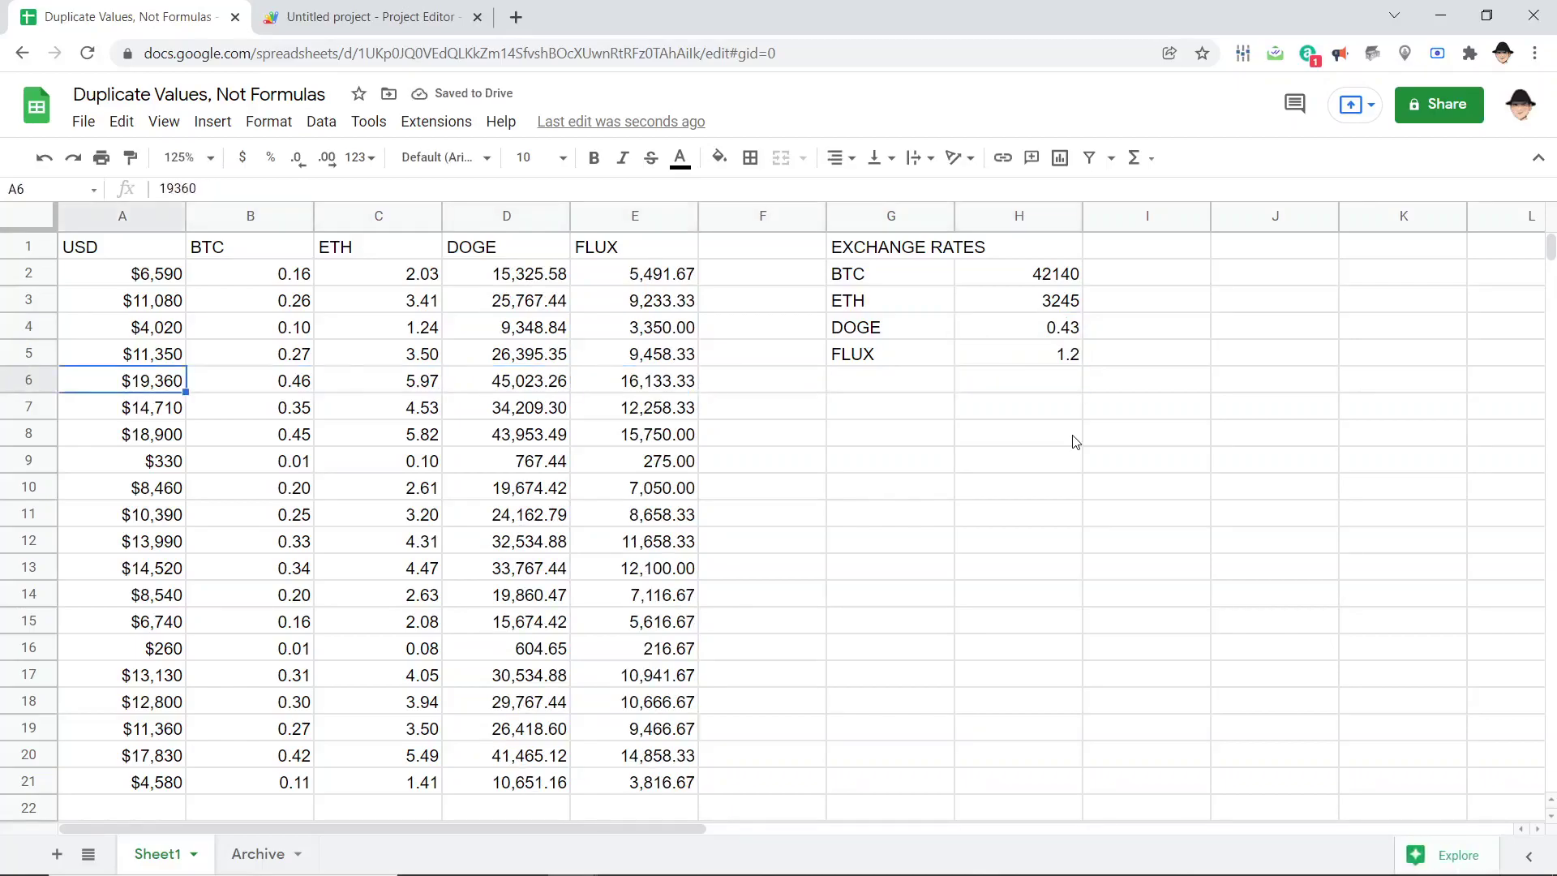
Run copyValues a second time from the script editor.
key("ctrl+Tab")
key("ctrl+r")
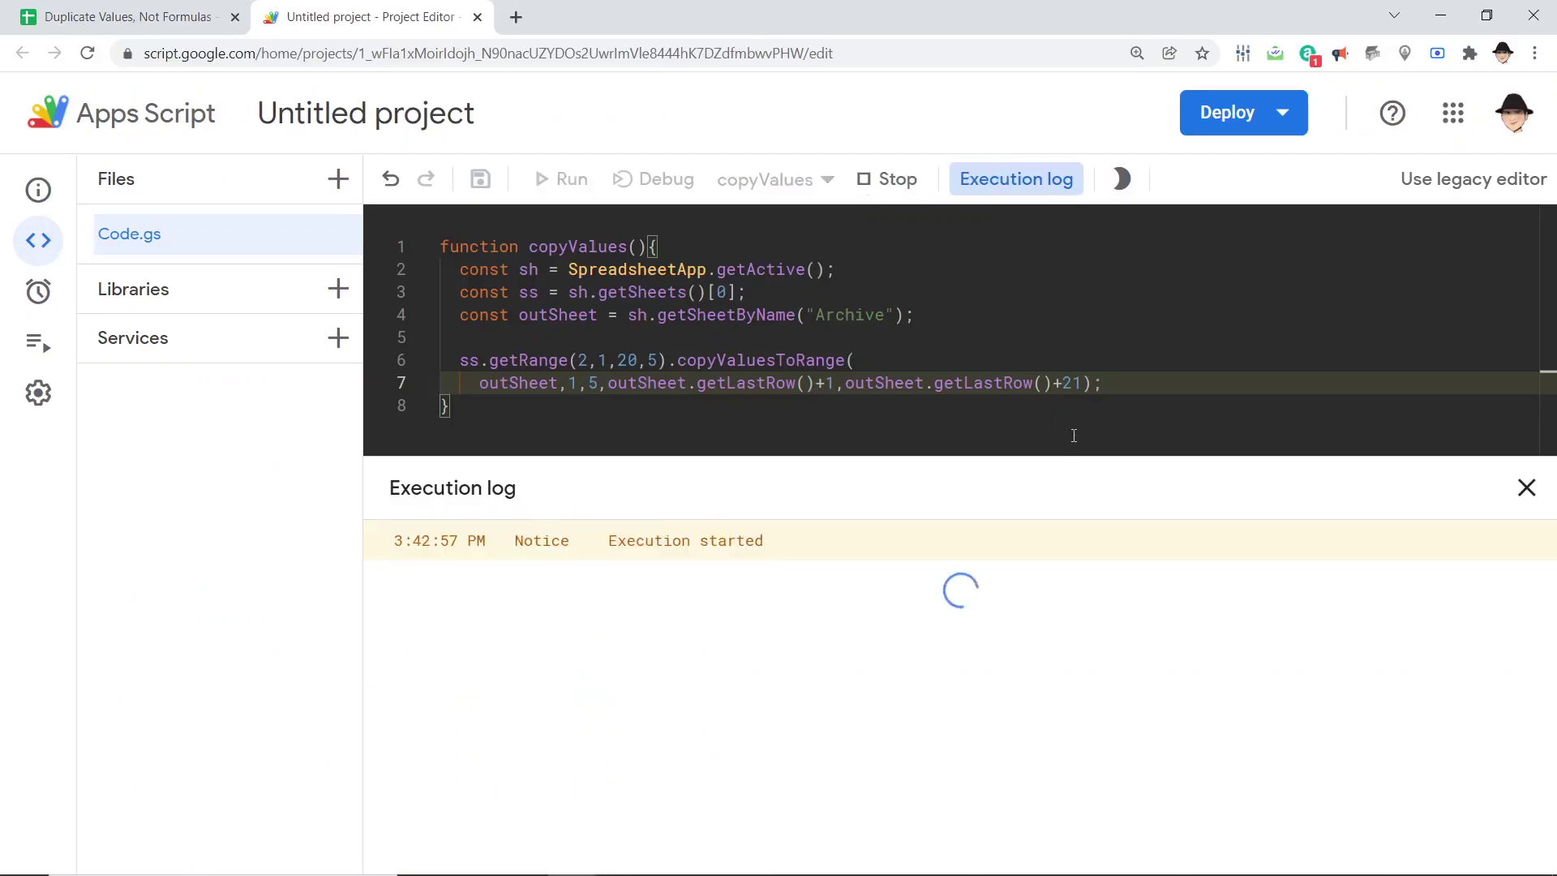
key("Left")
key("Left")
key("Left")
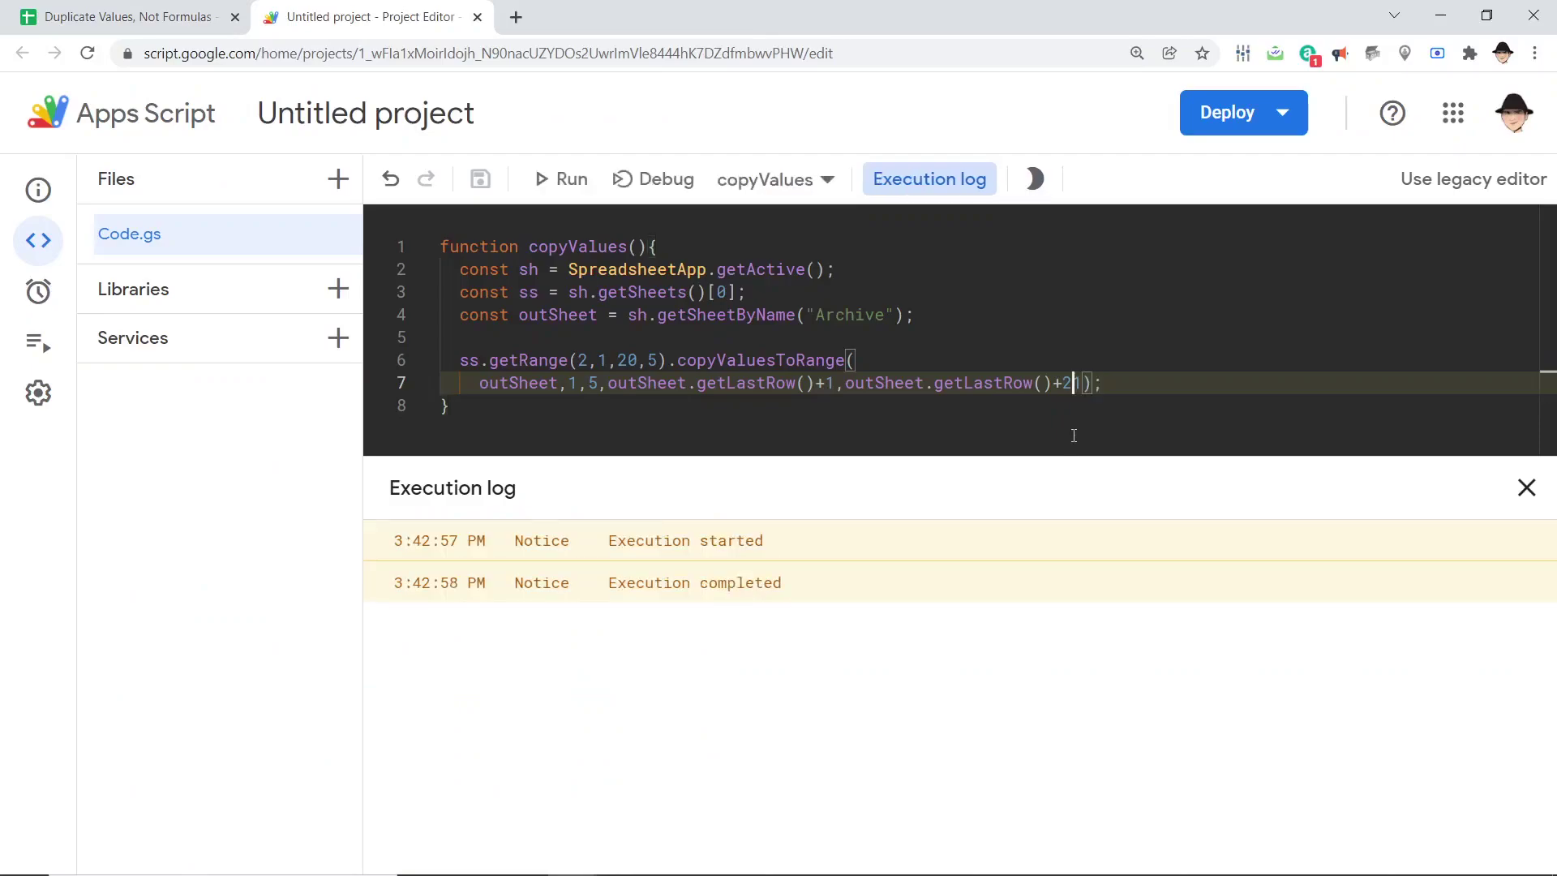
key("Left")
Check that Archive rows 22–41 hold the second block of updated values.
key("ctrl+Page_Up")
key("ctrl+shift+Page_Down")
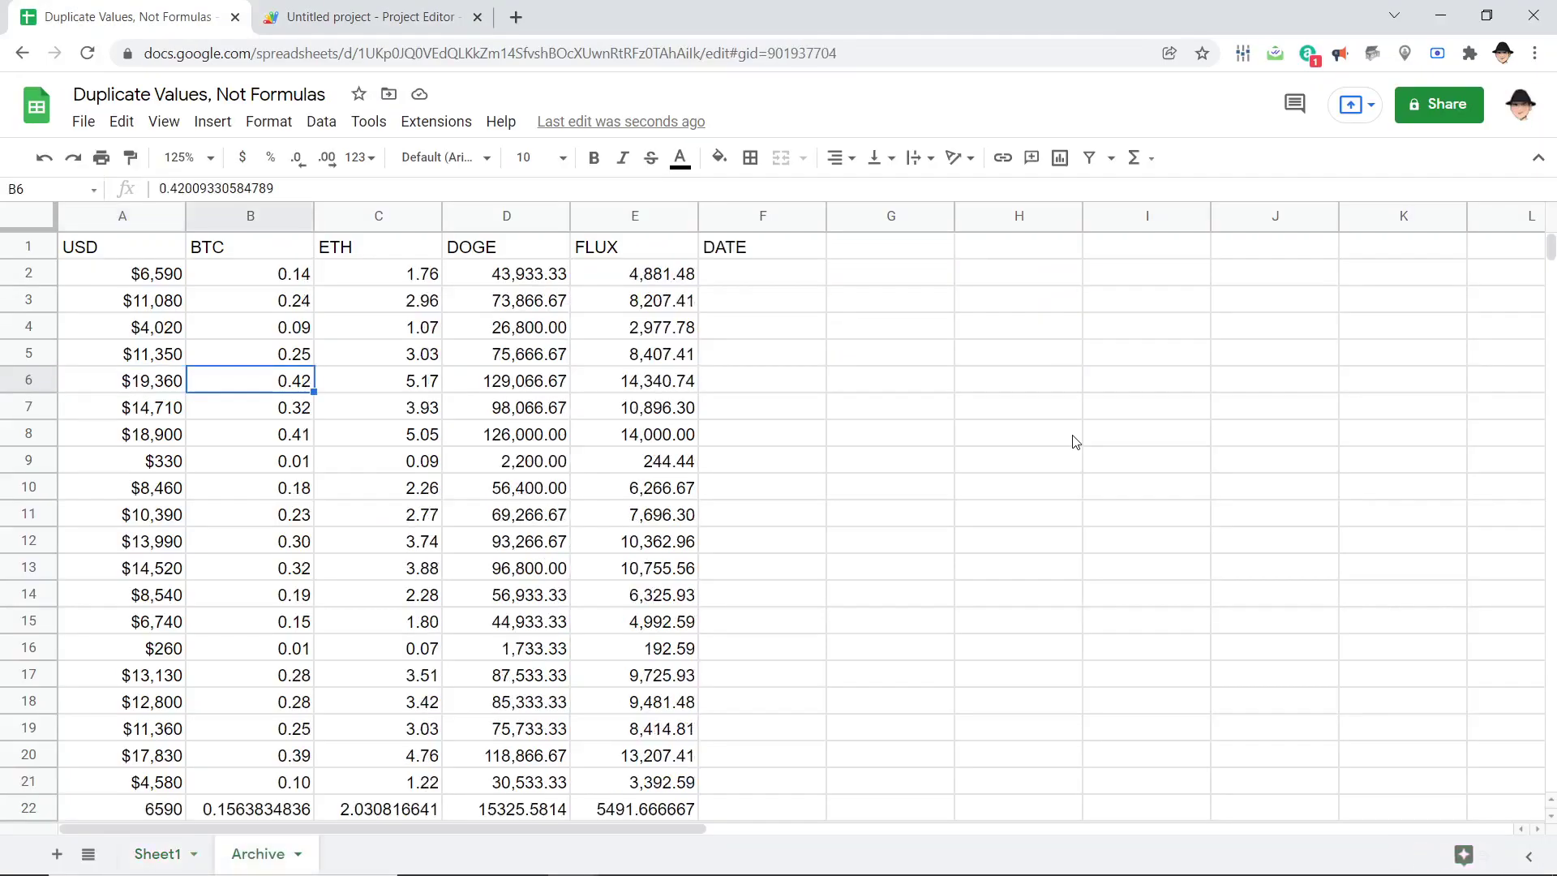
key("Down")
key("Down")
key("Down")
key("Down")
key("Down")
key("Down")
key("Down")
key("Down")
key("Down")
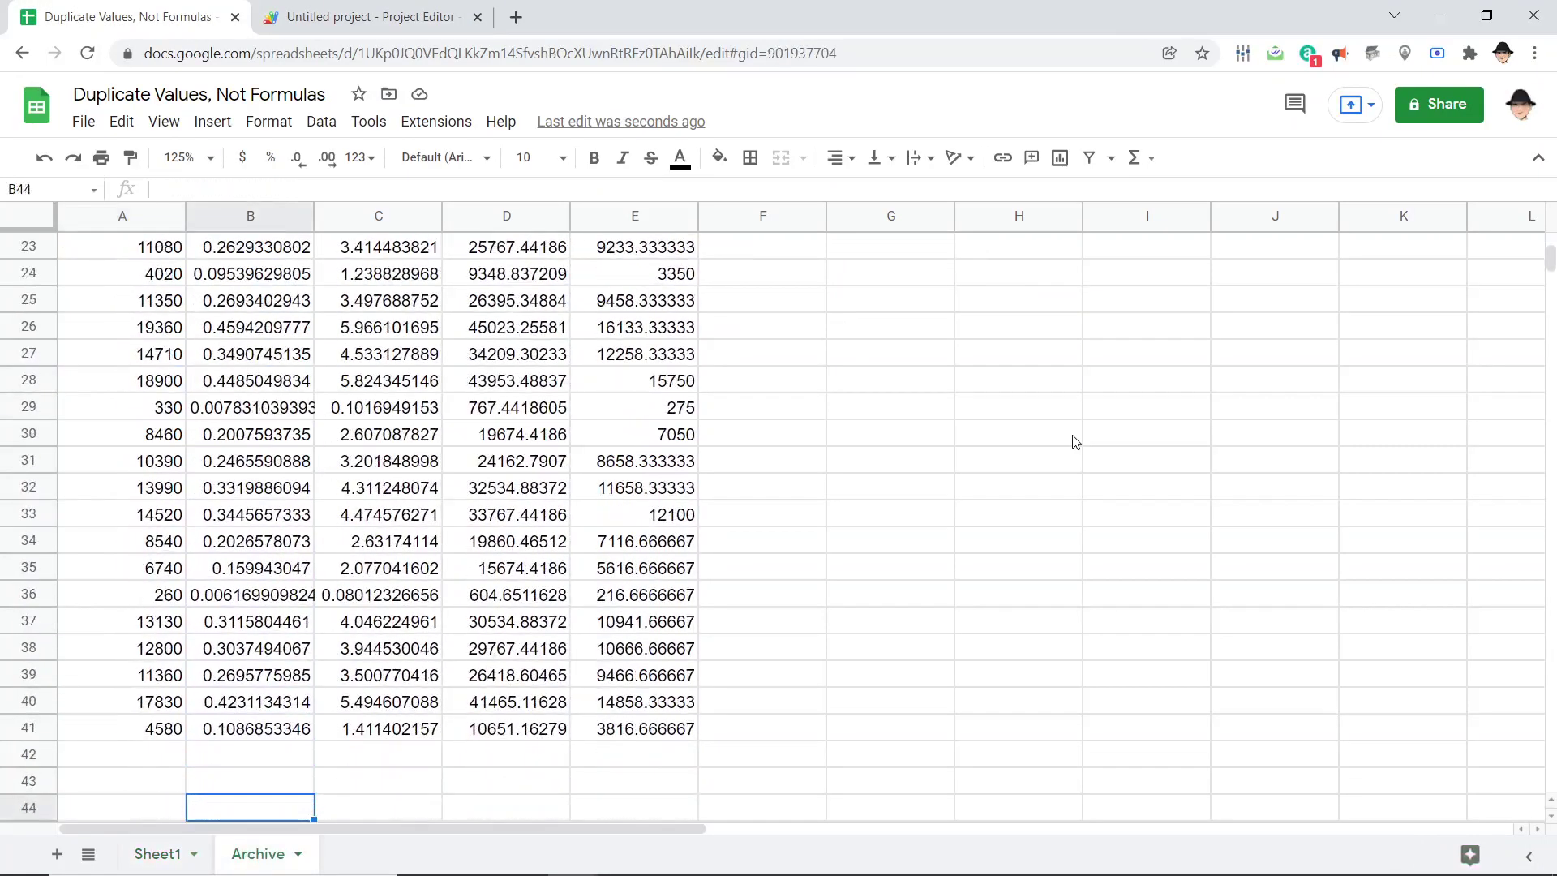
key("Up")
key("Up")
key("Up")
key("Up")
key("Up")
key("Up")
key("Up")
key("Up")
key("Up")
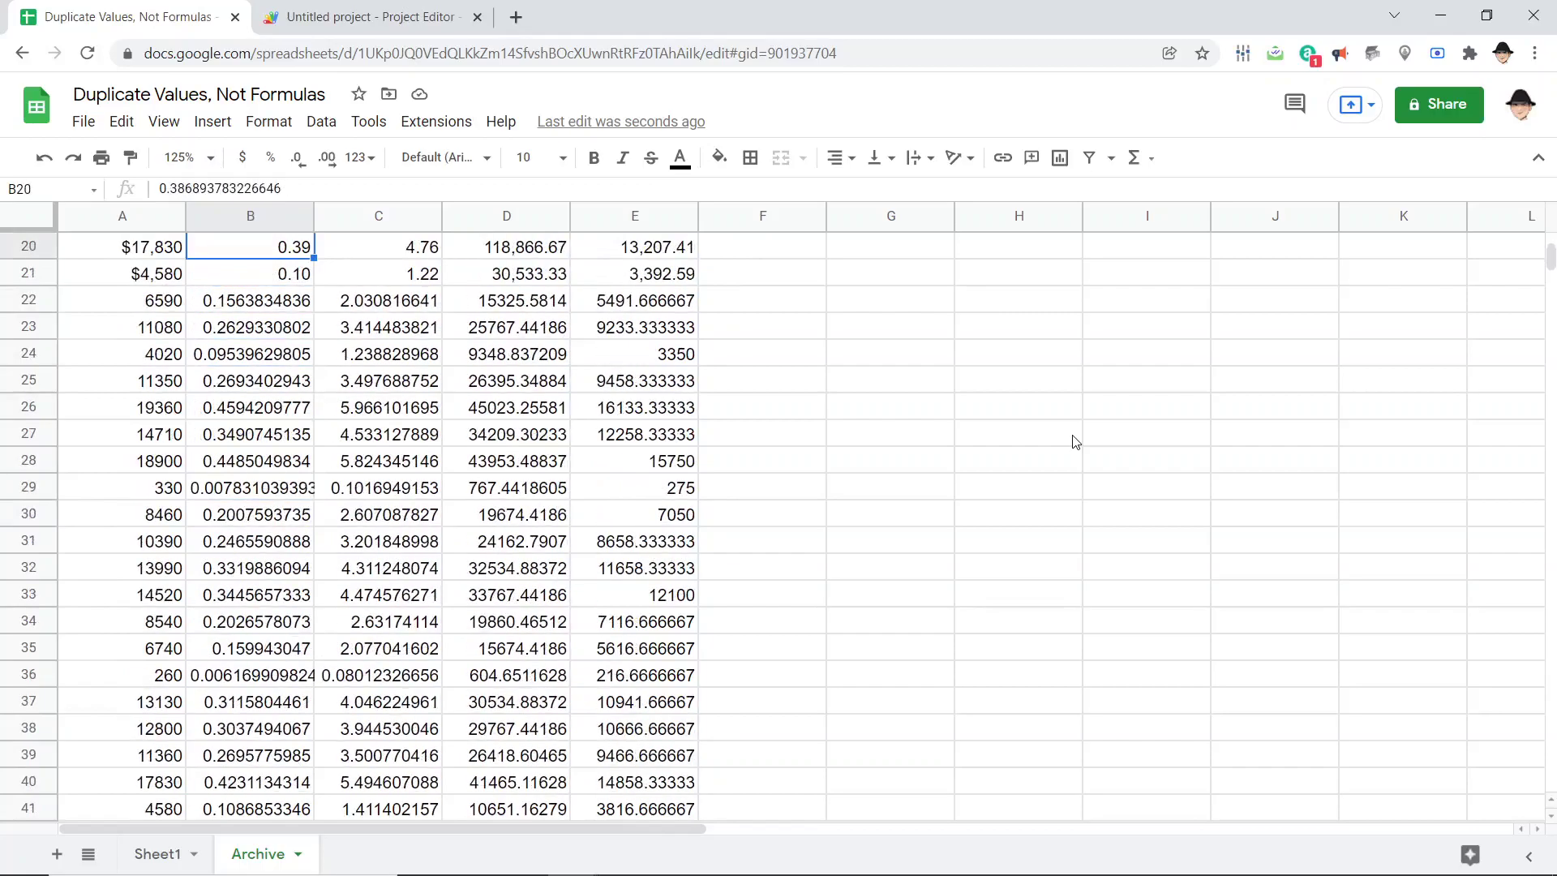
key("Left")
key("Down")
key("Down")
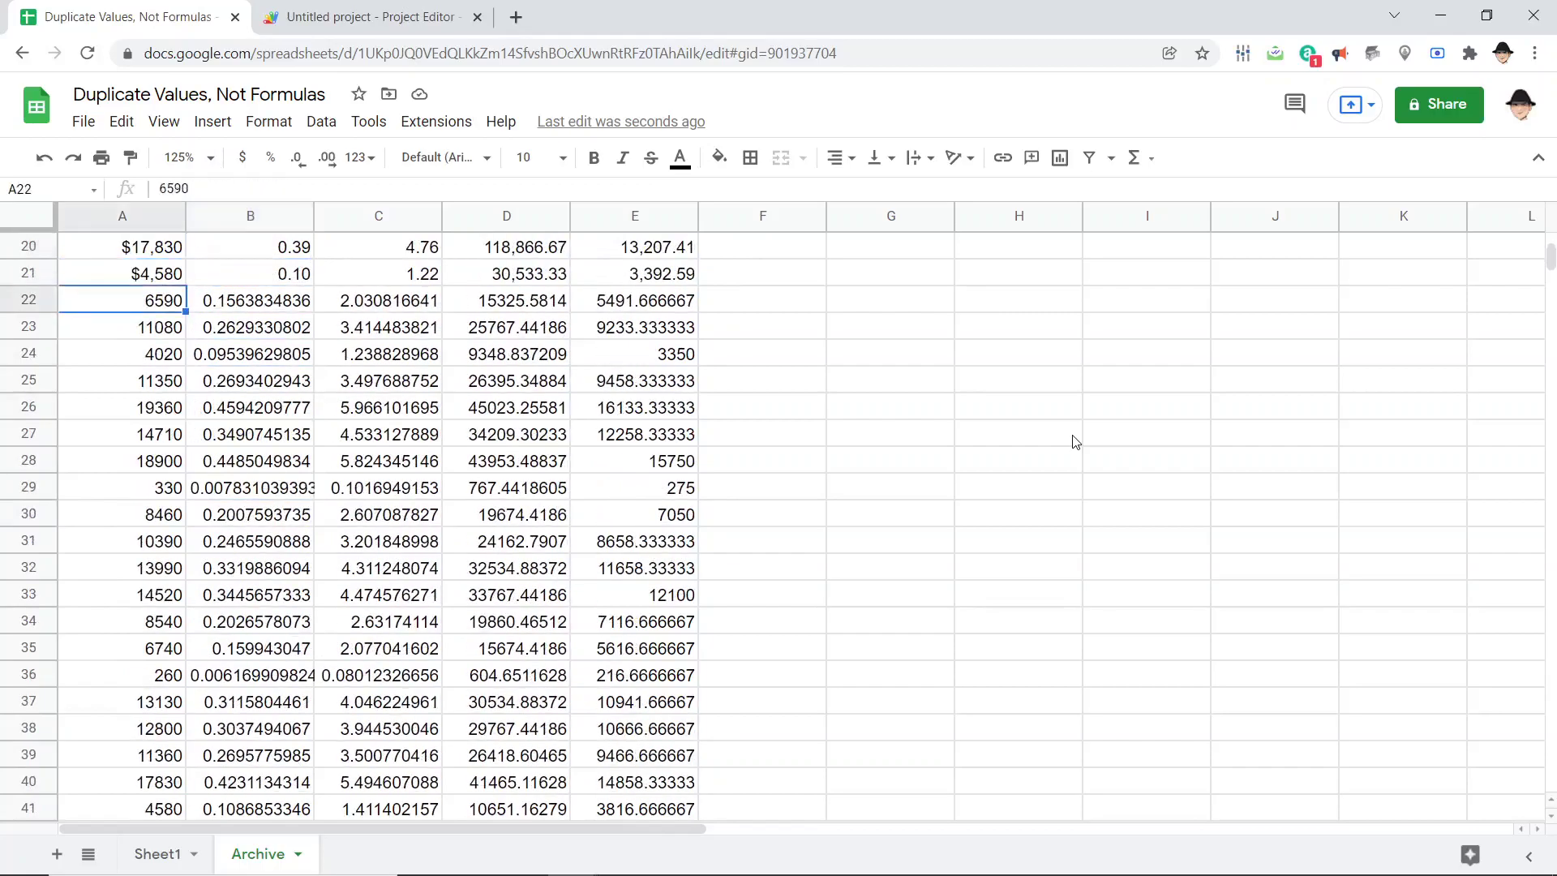
key("ctrl+Home")
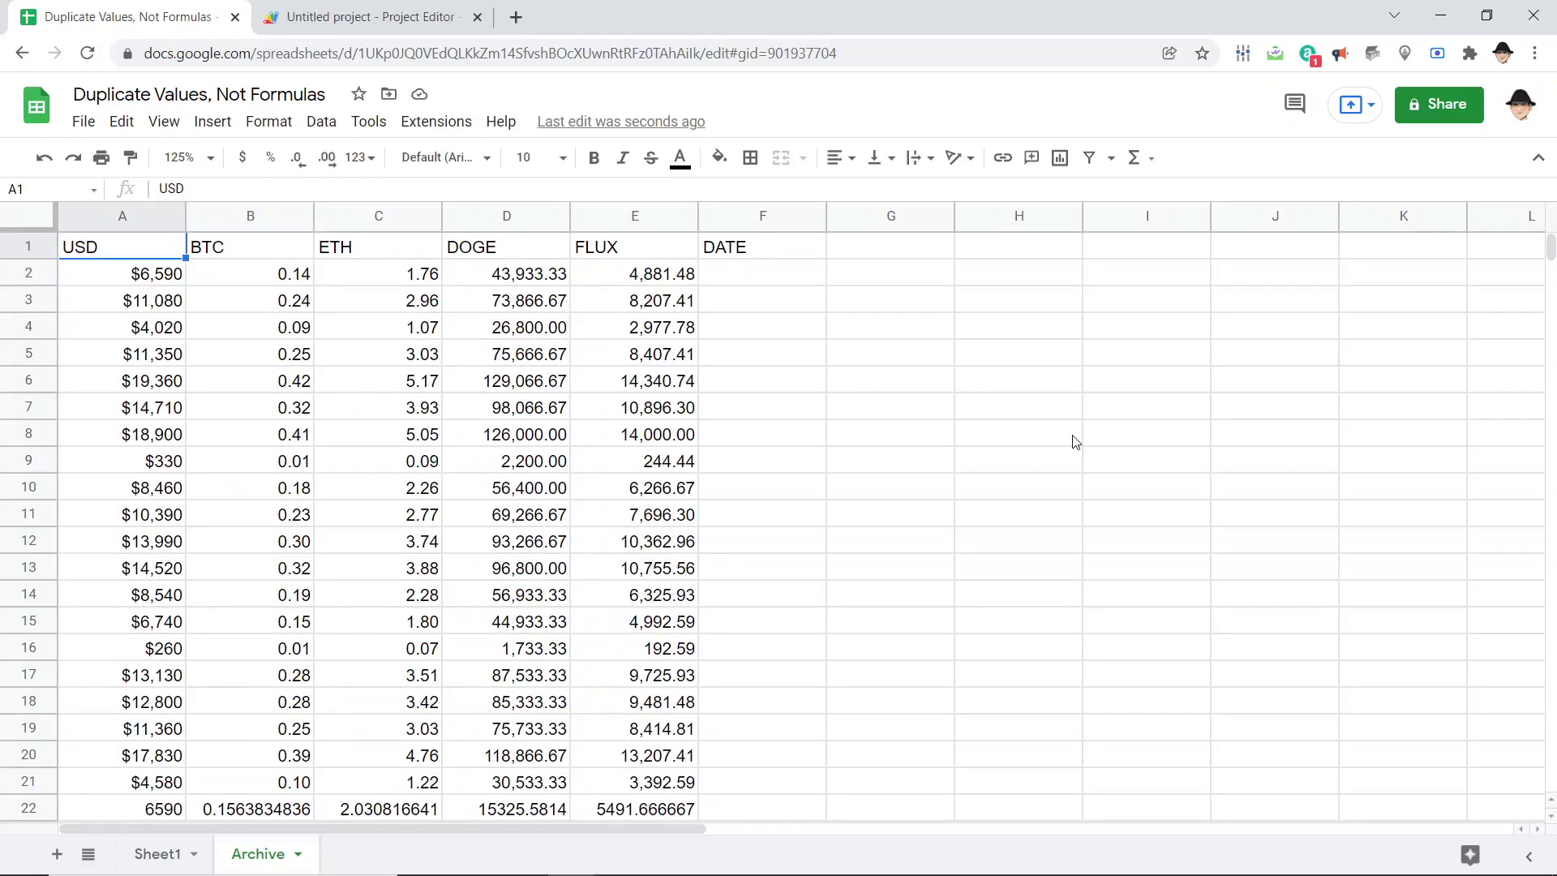
Undo the four exchange-rate edits and the archived rows.
key("ctrl+Page_Up")
key("ctrl+z")
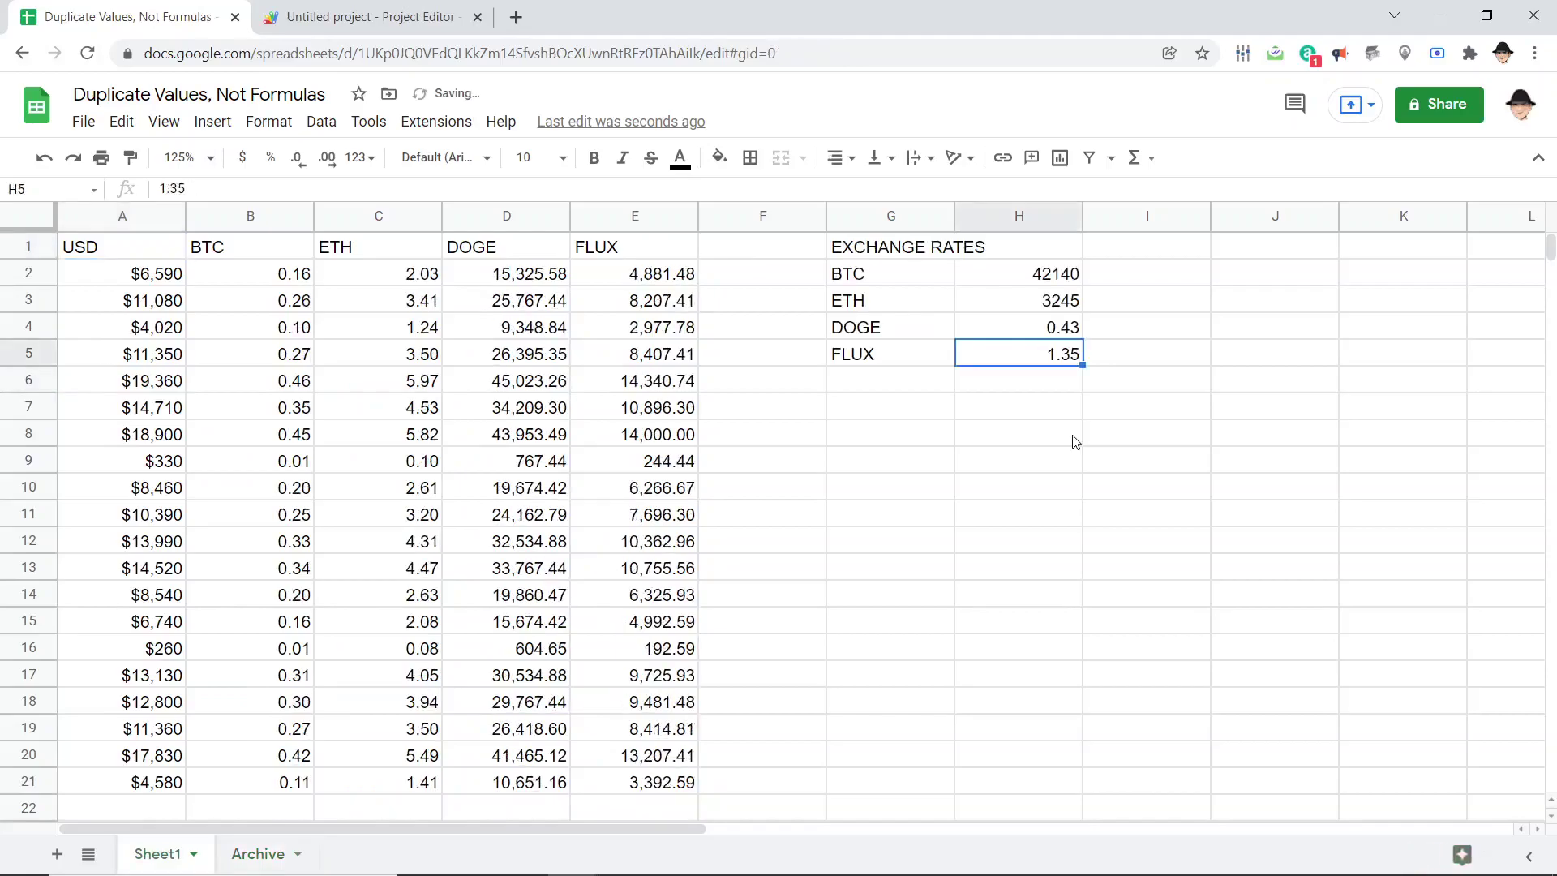
key("ctrl+Page_Down")
key("ctrl+Page_Up")
key("ctrl+z")
key("ctrl+z")
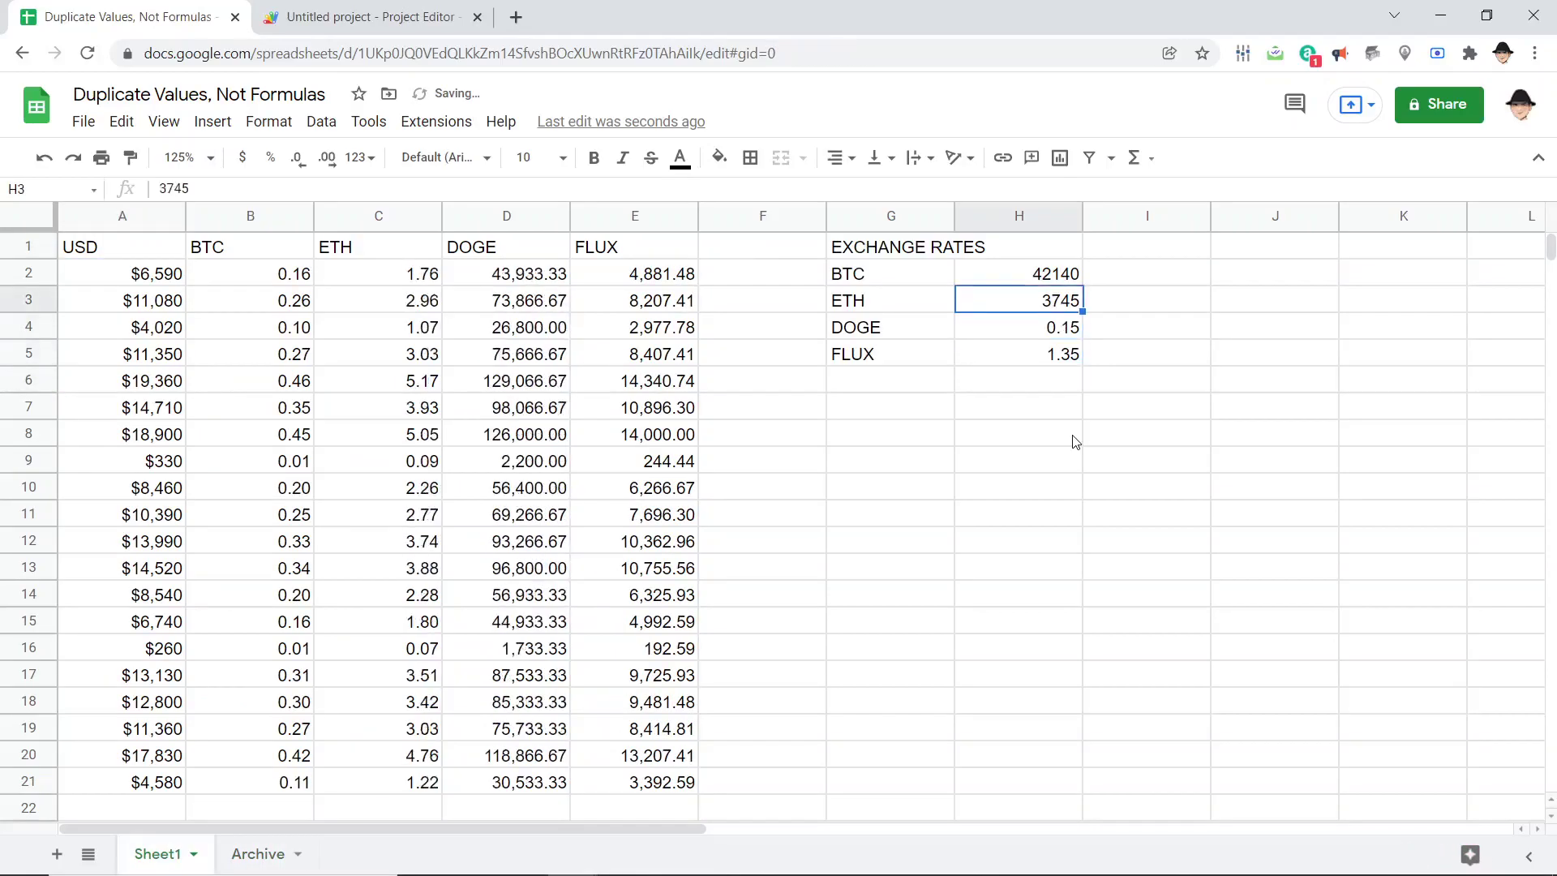
key("ctrl+z")
key("ctrl+Page_Down")
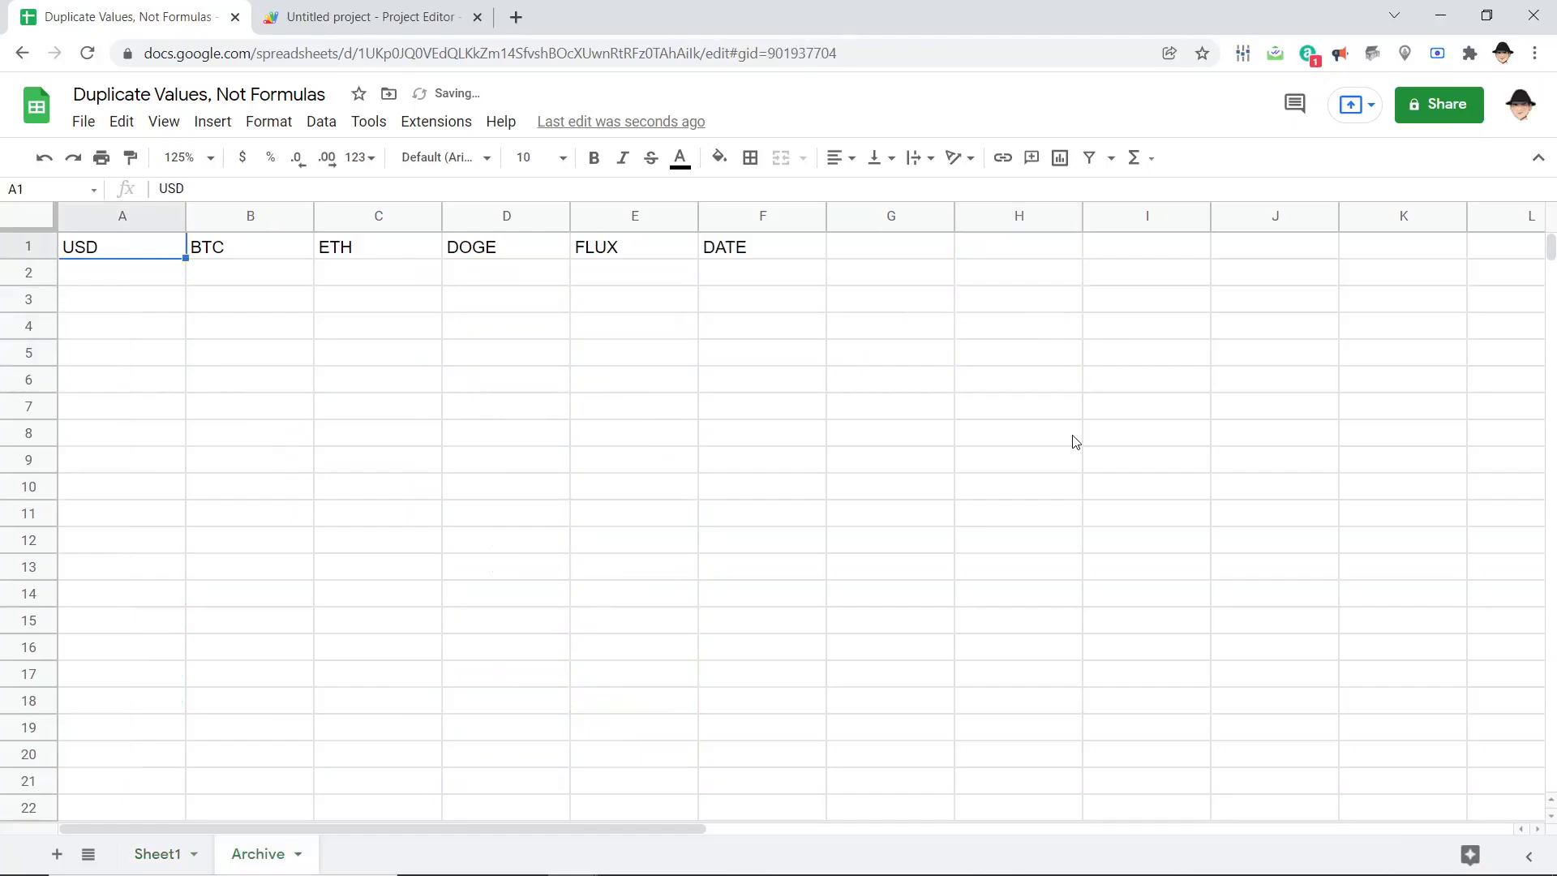
Confirm the Archive sheet is back to just its header row, including DATE.
key("ctrl+Tab")
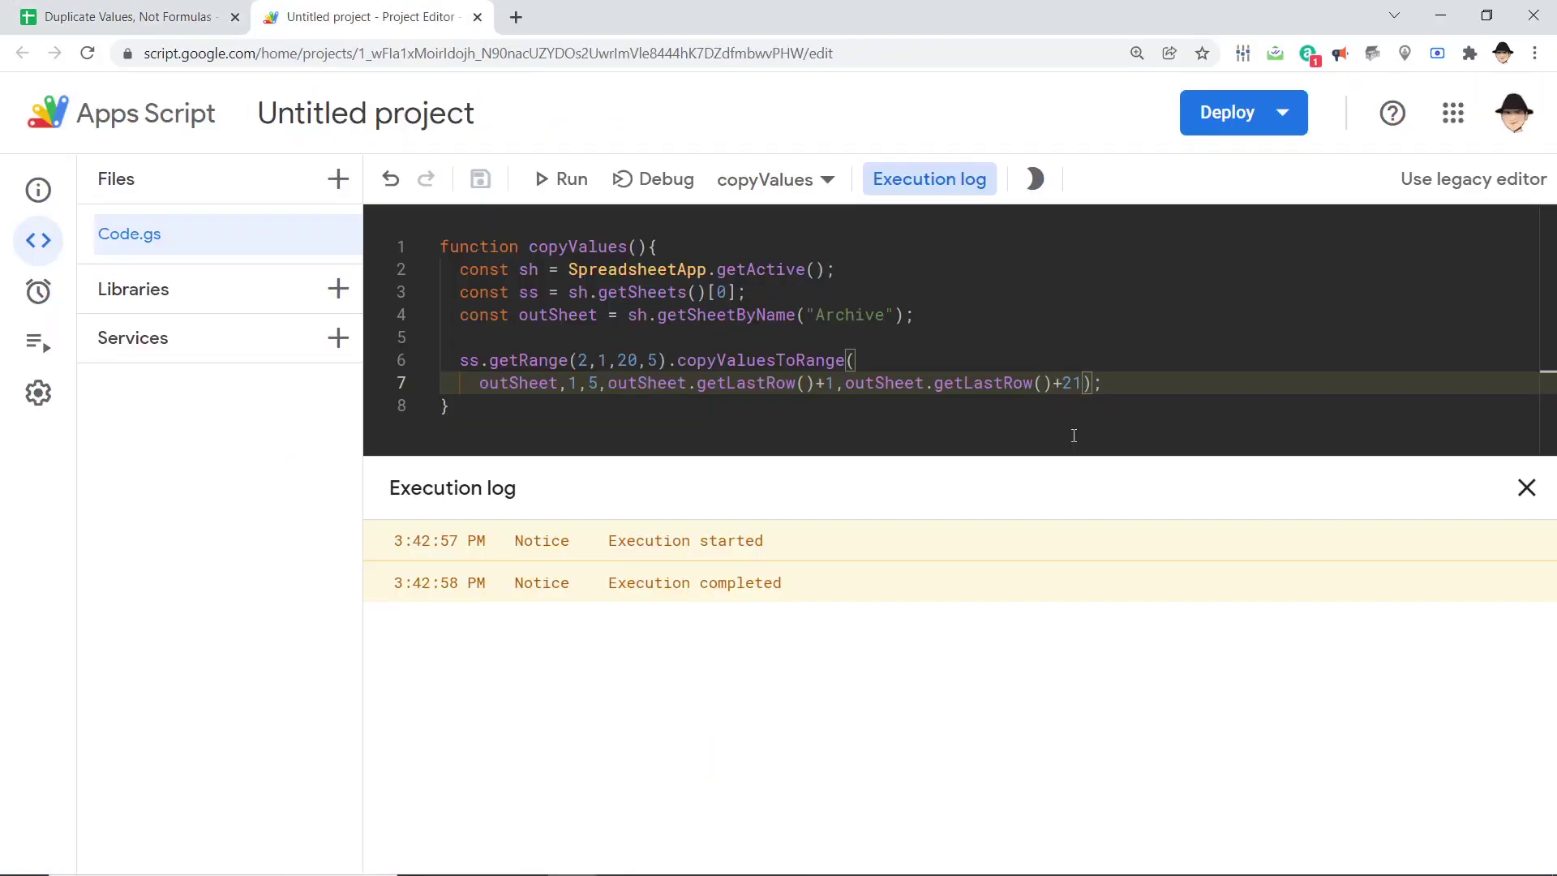
key("ctrl+shift+Tab")
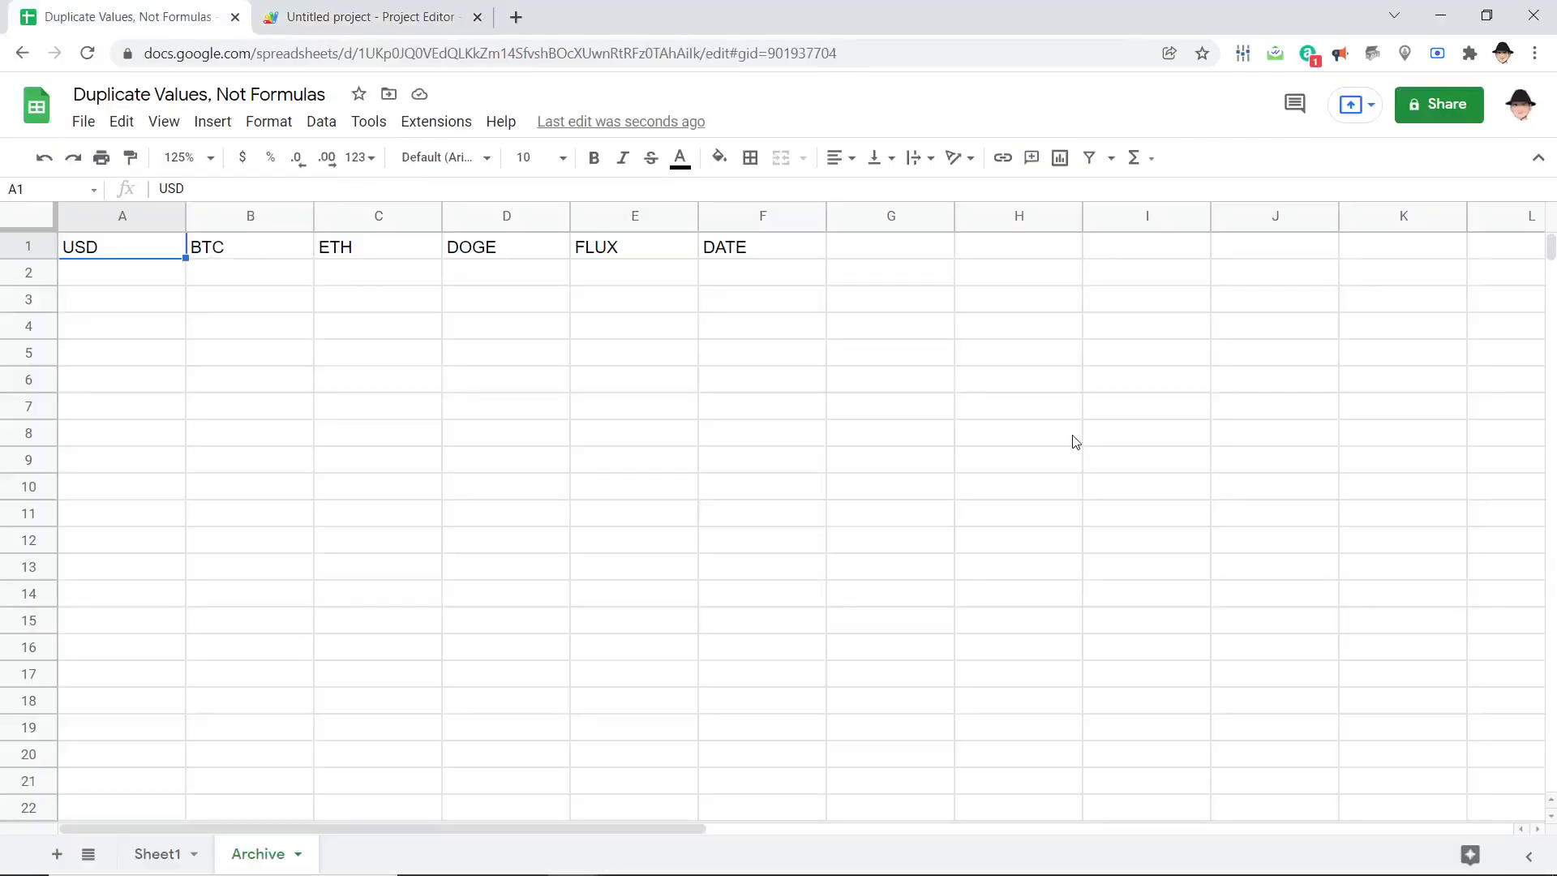
key("Right")
key("Right")
key("Right")
key("Right")
key("Down")
key("Right")
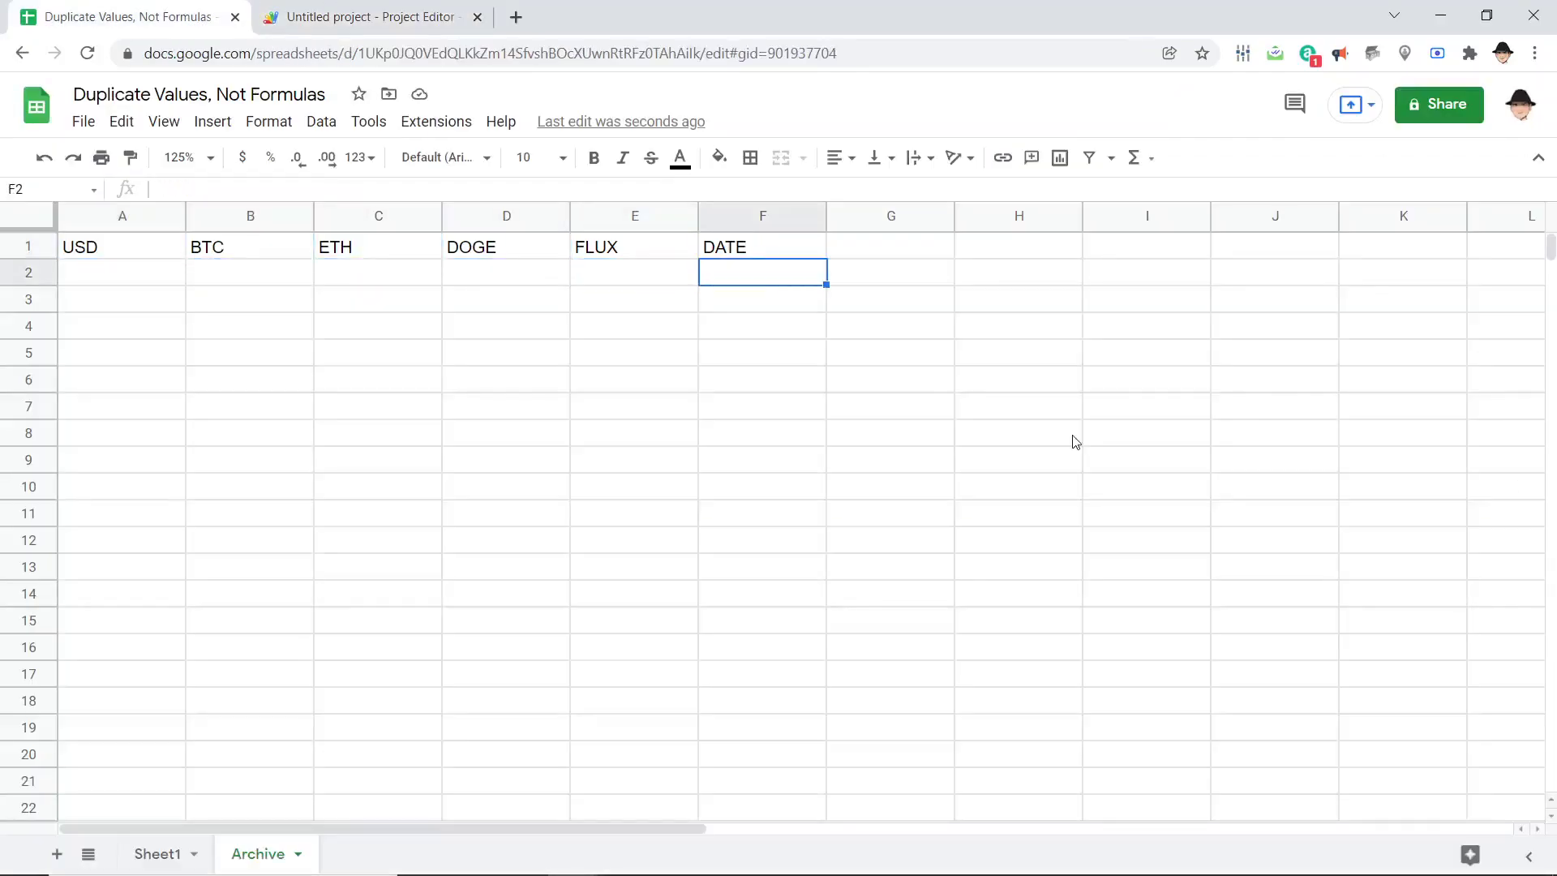
key("ctrl+Tab")
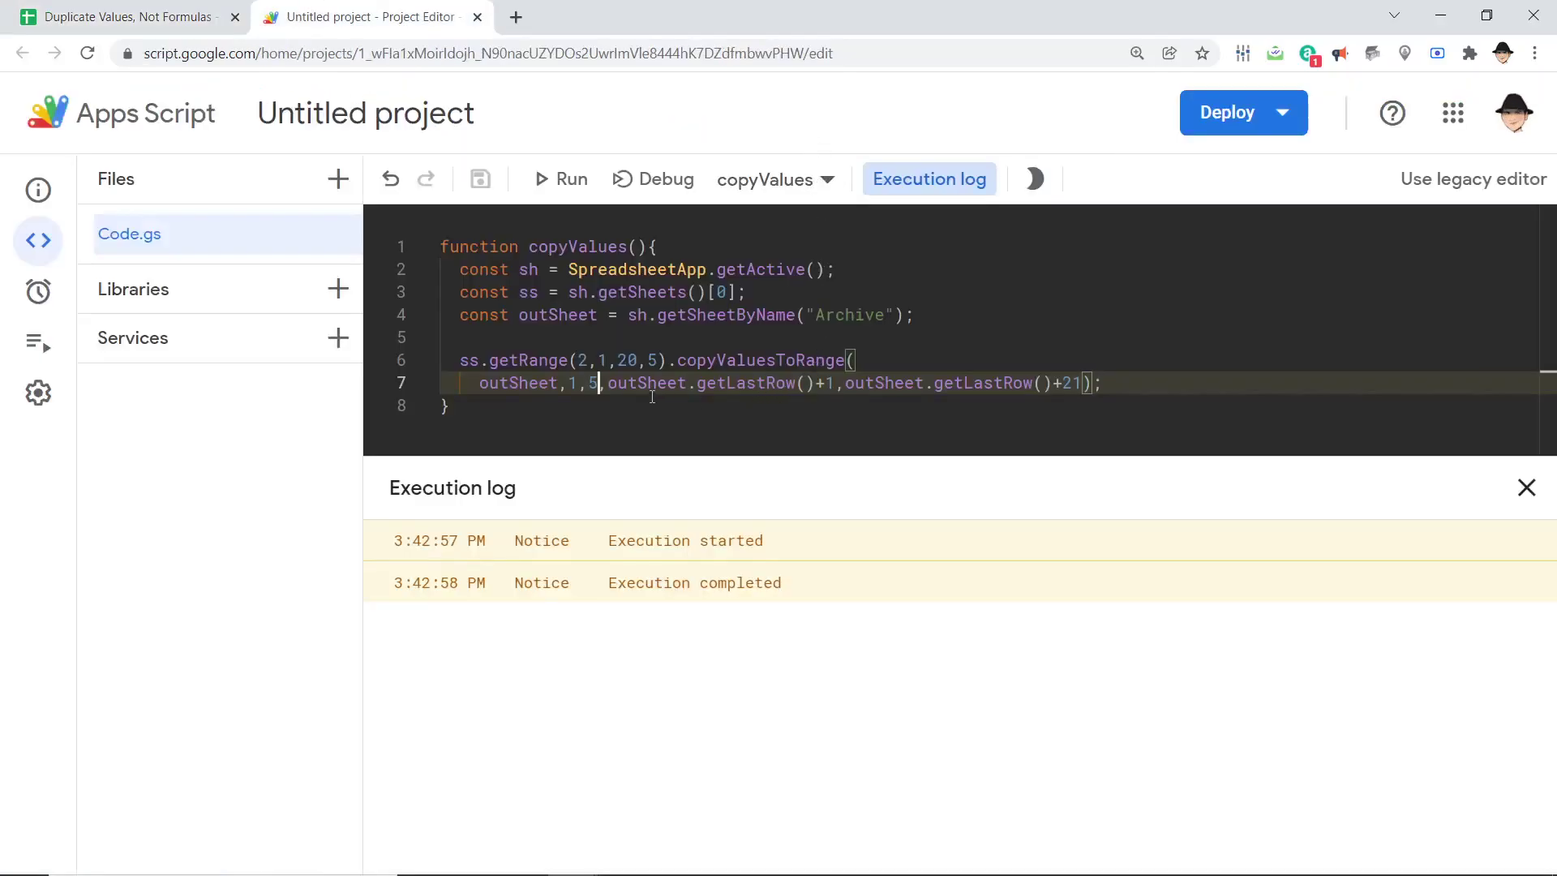
Add 'let lRow = outSheet.getLastRow();' on a new line 6.
left_click_drag(608, 382, 815, 383)
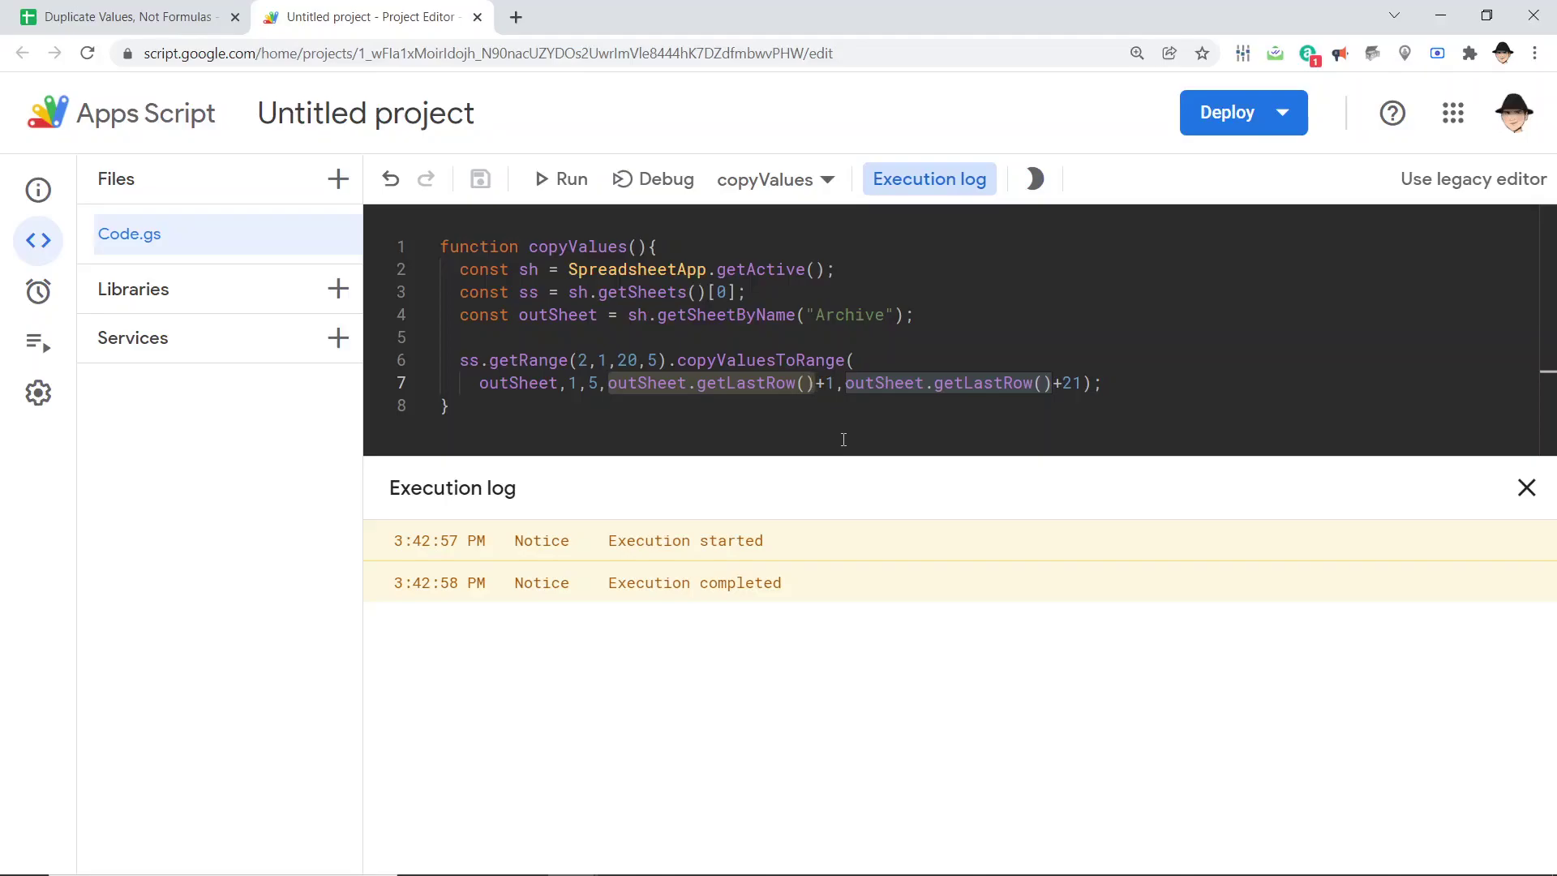
key("ctrl+Tab")
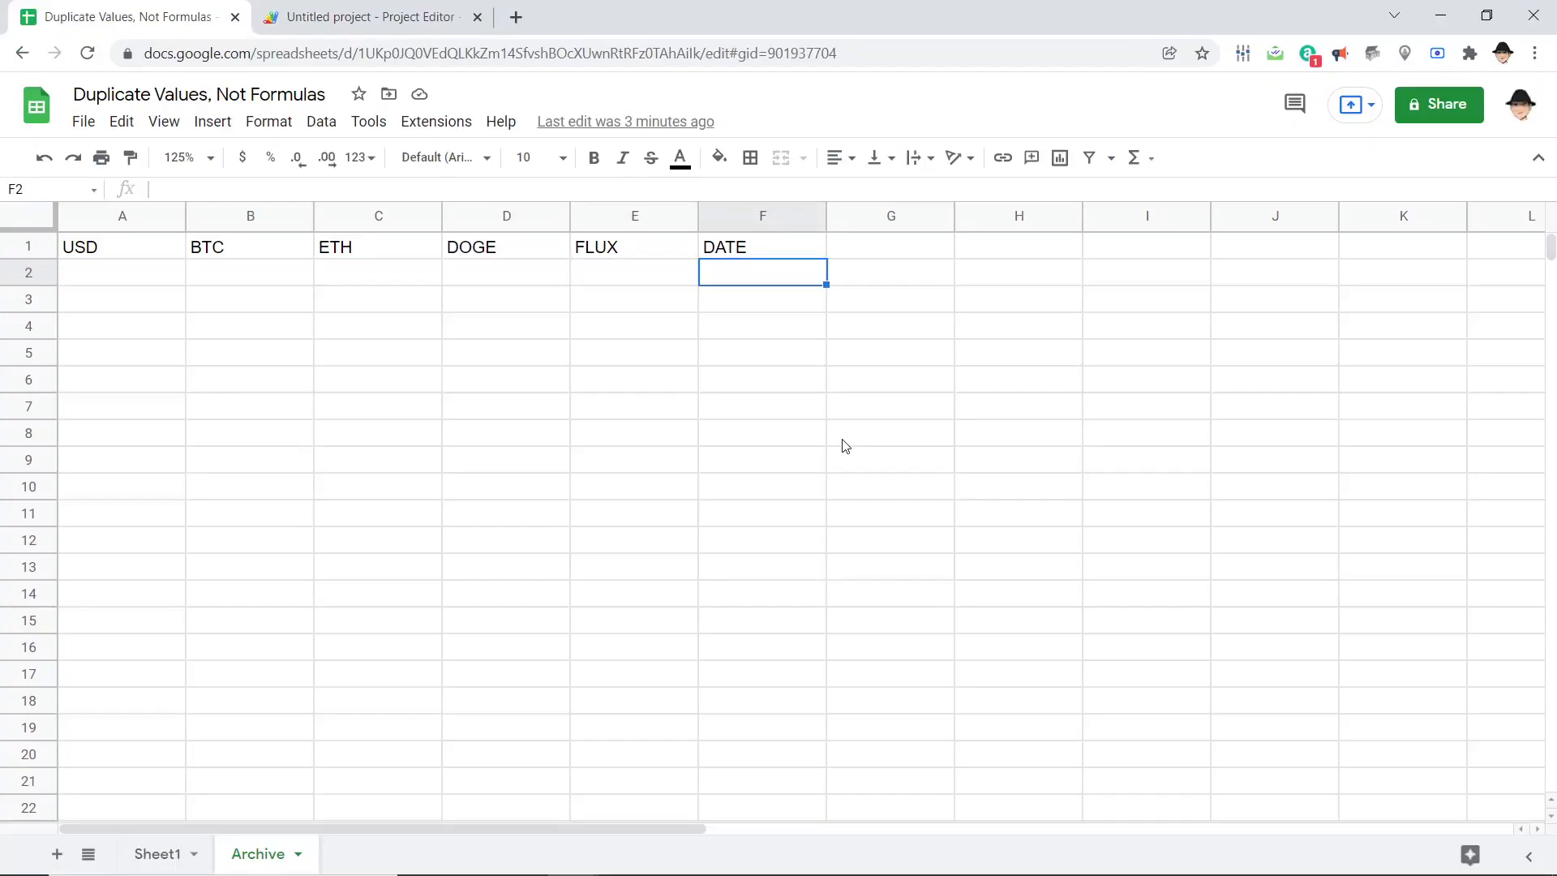
key("ctrl+Tab")
key("Up")
key("Up")
key("Return")
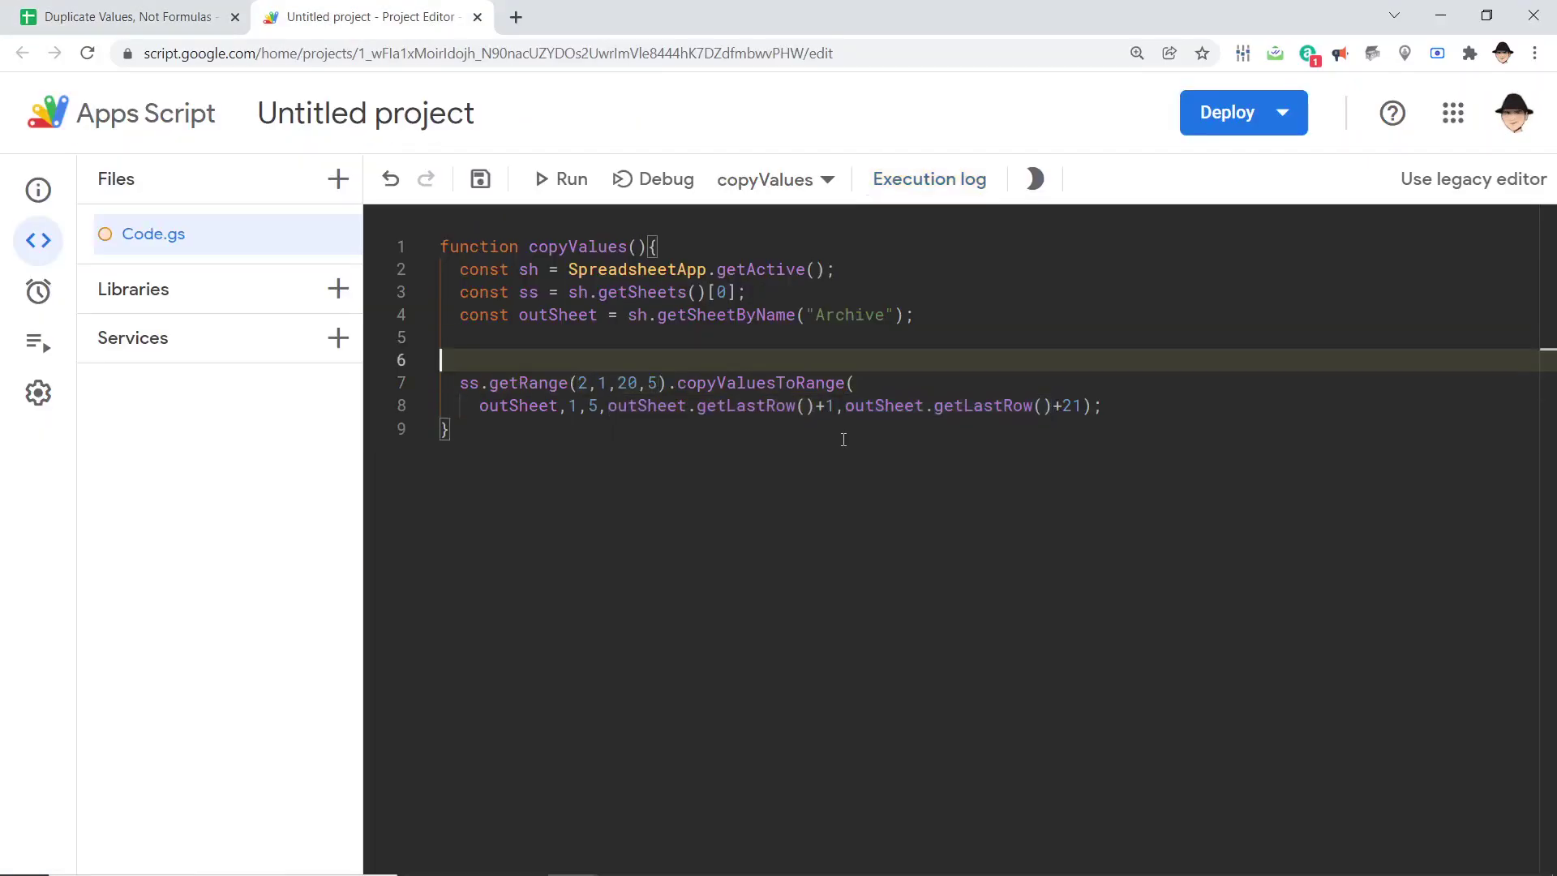
type("let ")
type("lRow = out")
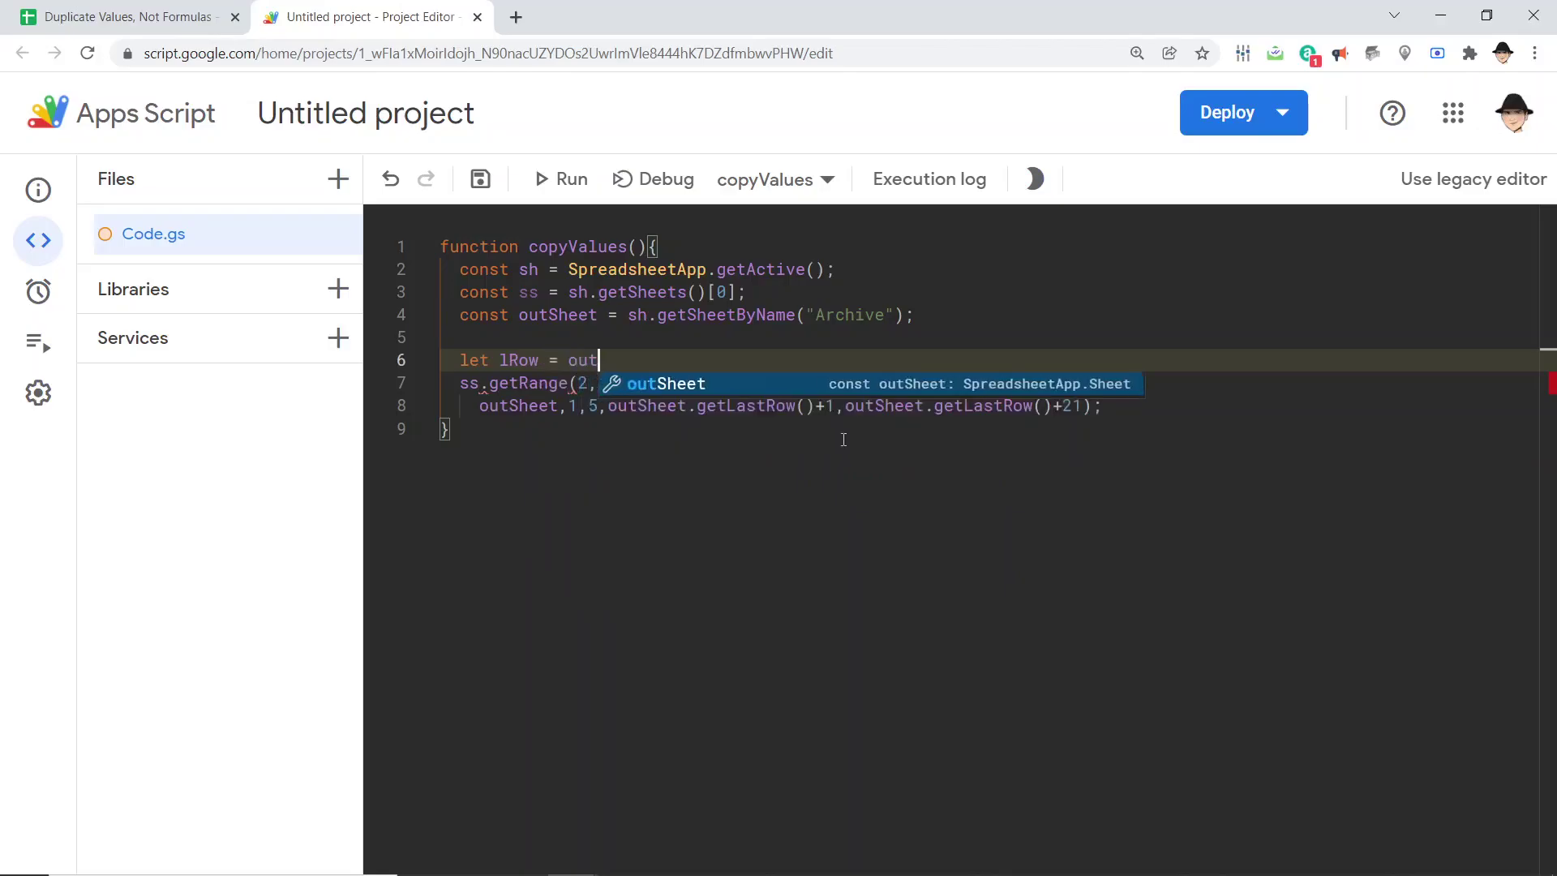
key("Tab")
type(".get")
key("Tab")
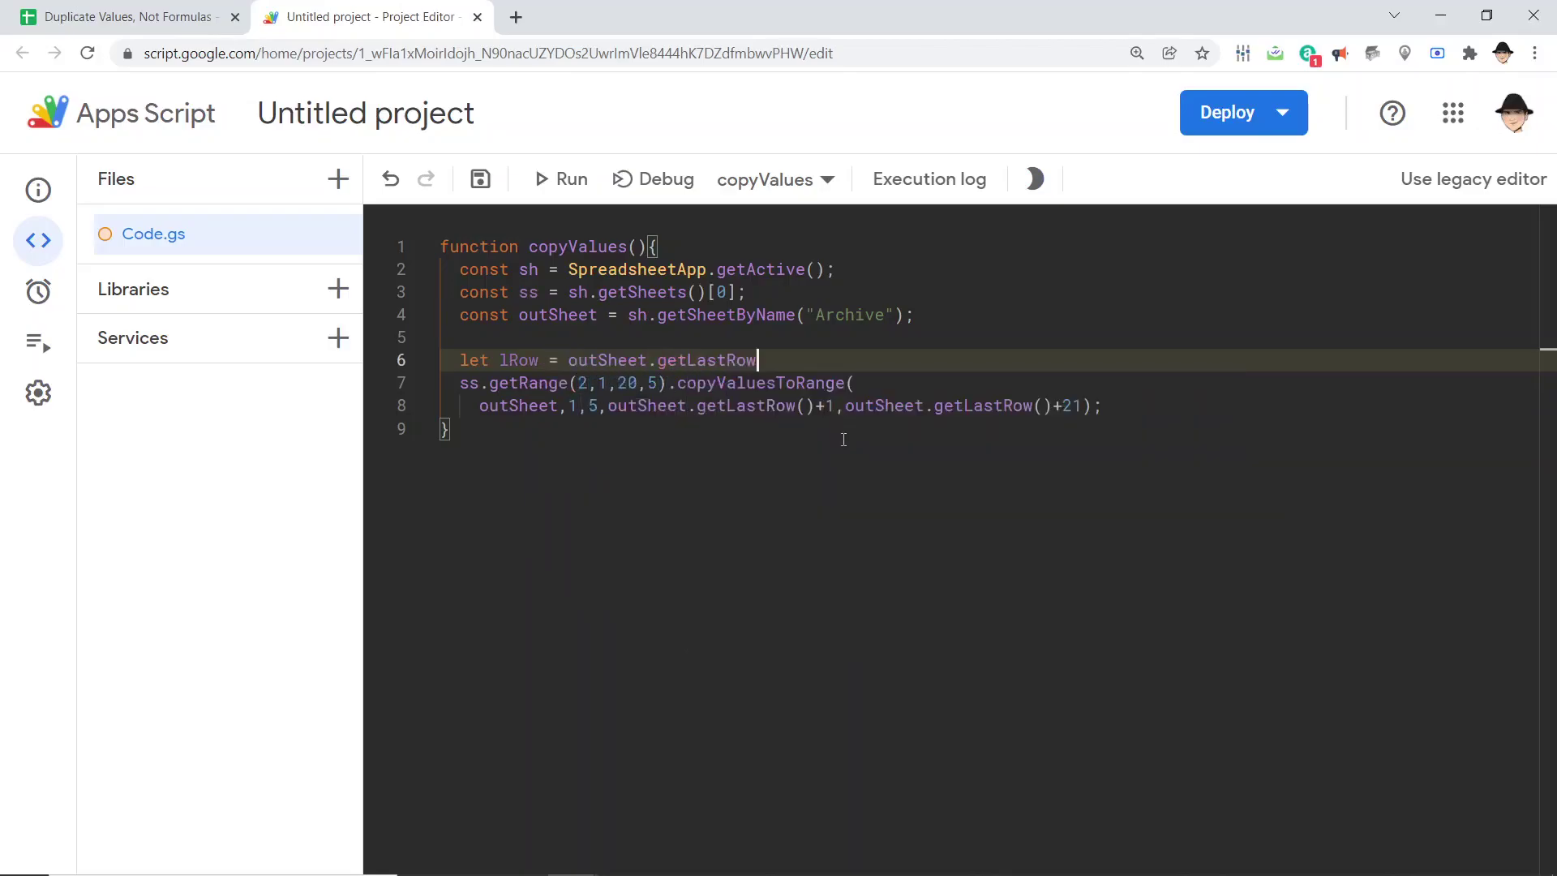
type("();")
Replace both outSheet.getLastRow() calls on line 8 with lRow, giving lRow+1 and lRow+21.
key("Down")
key("Down")
key("Right")
key("Right")
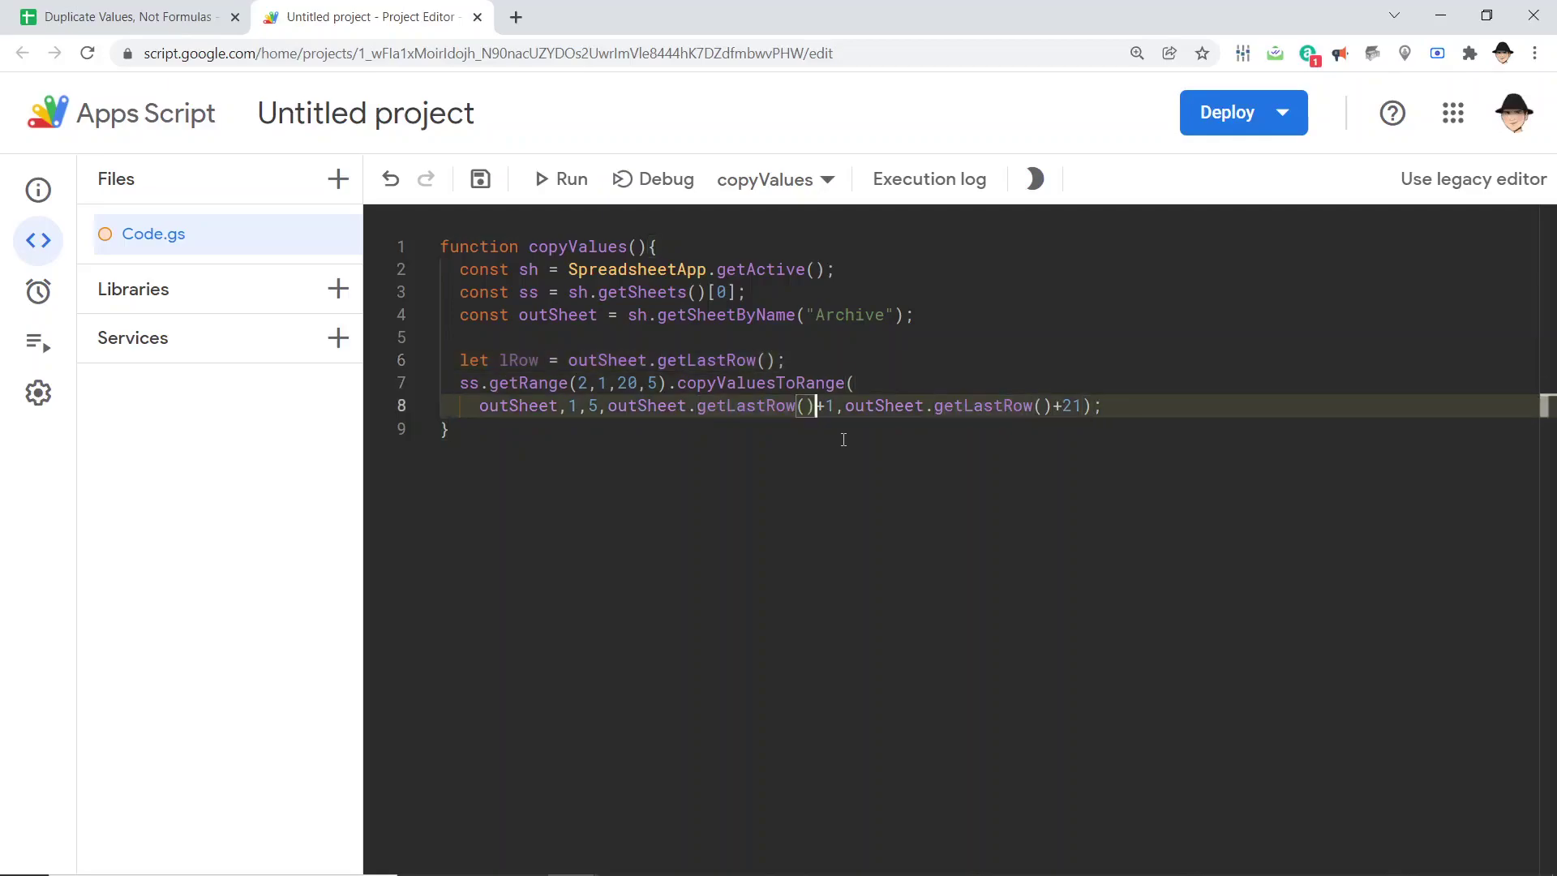
key("ctrl+shift+Left")
key("ctrl+shift+Left")
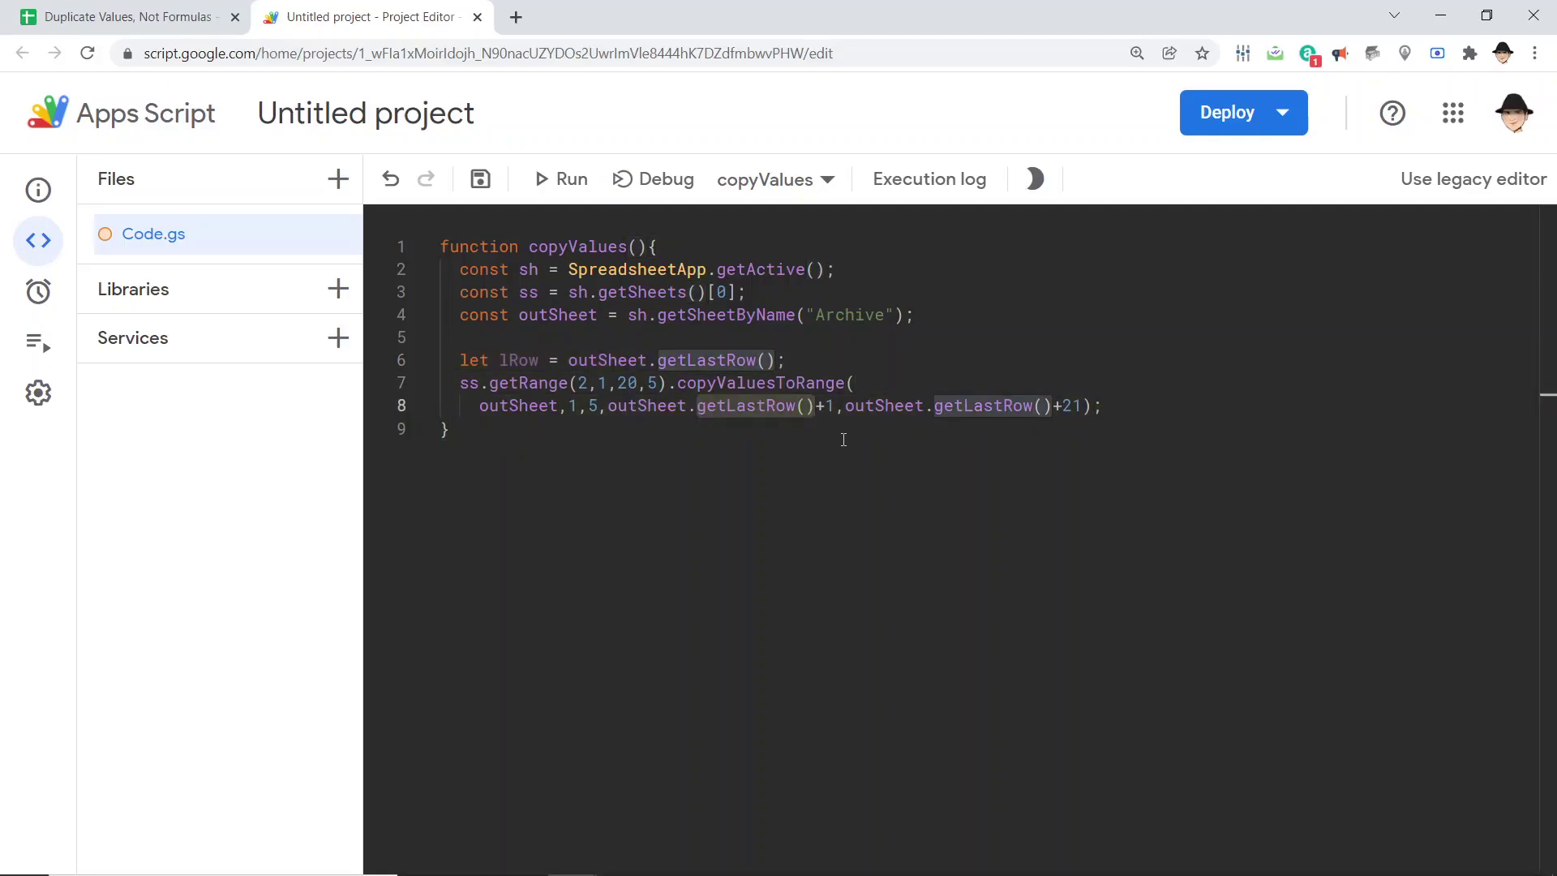
key("ctrl+shift+Left")
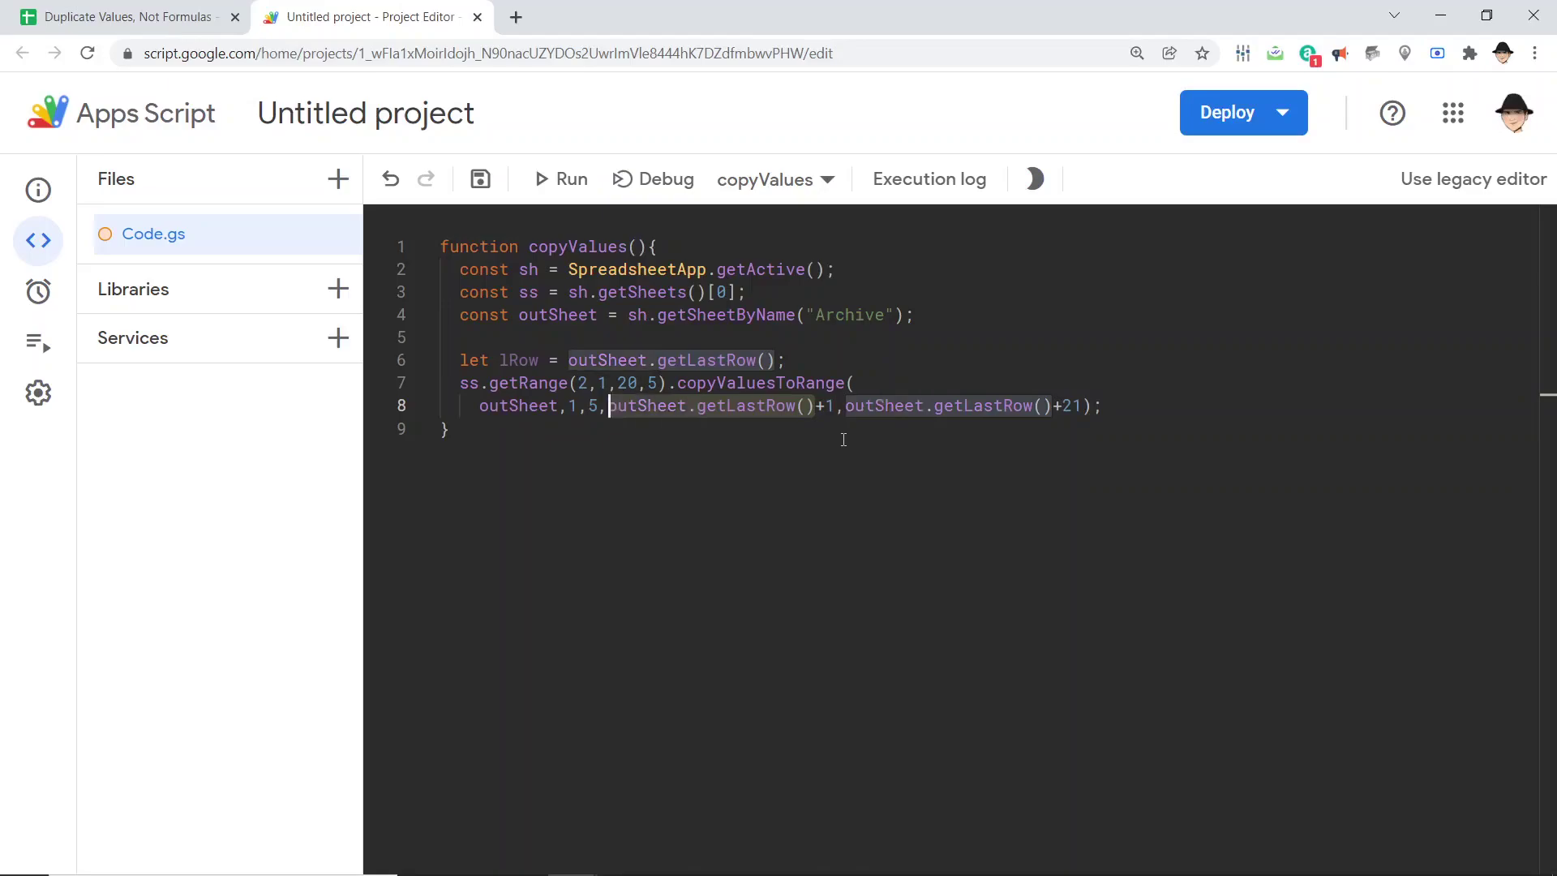
type("lR")
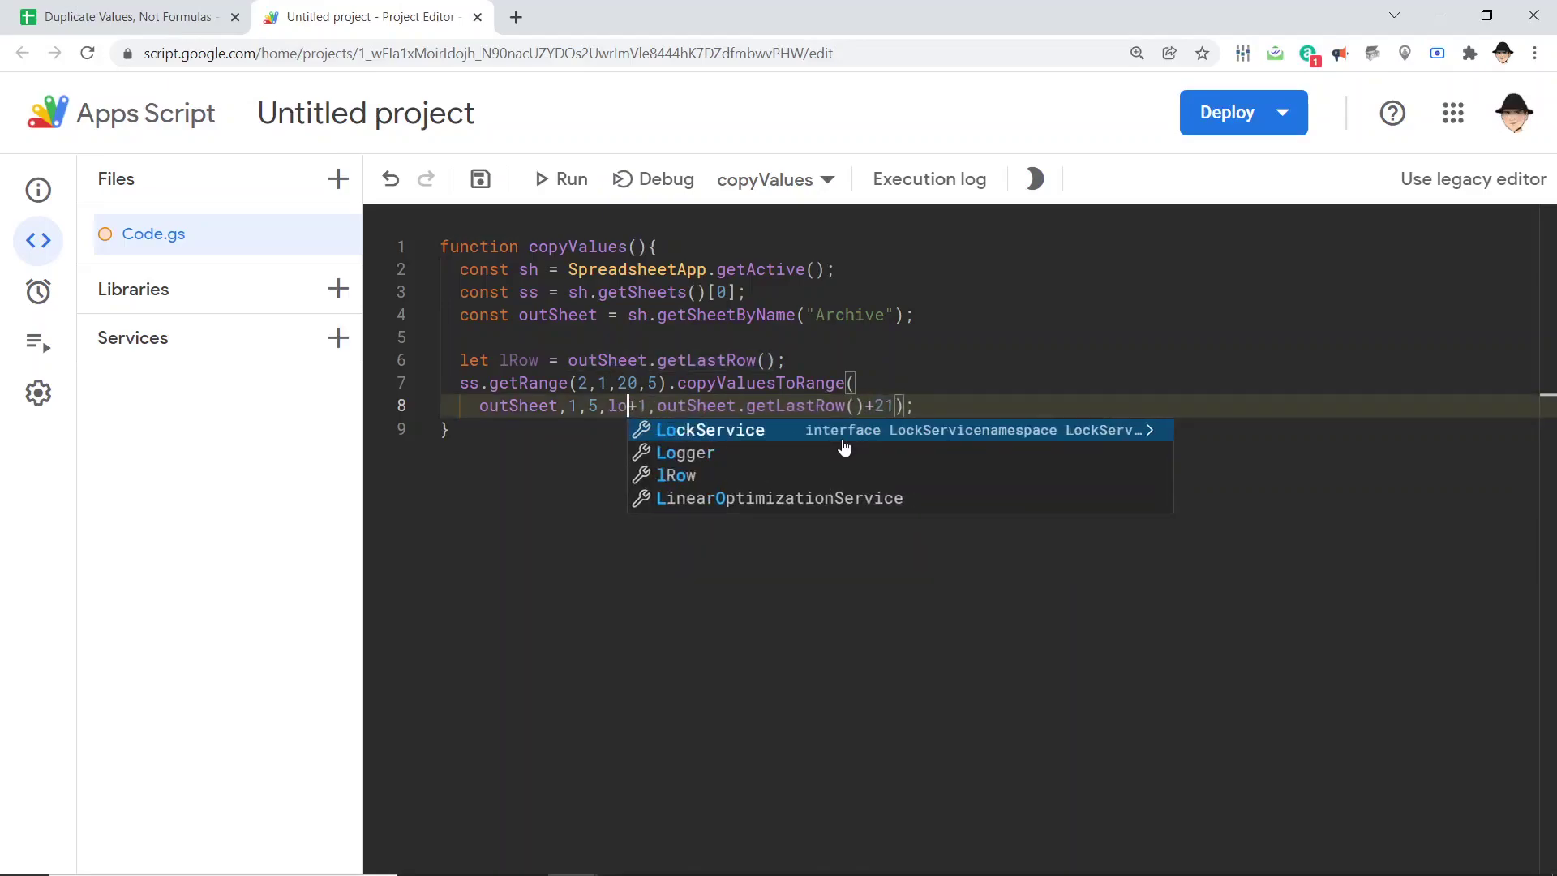
key("Return")
key("ctrl+Right")
key("ctrl+Right")
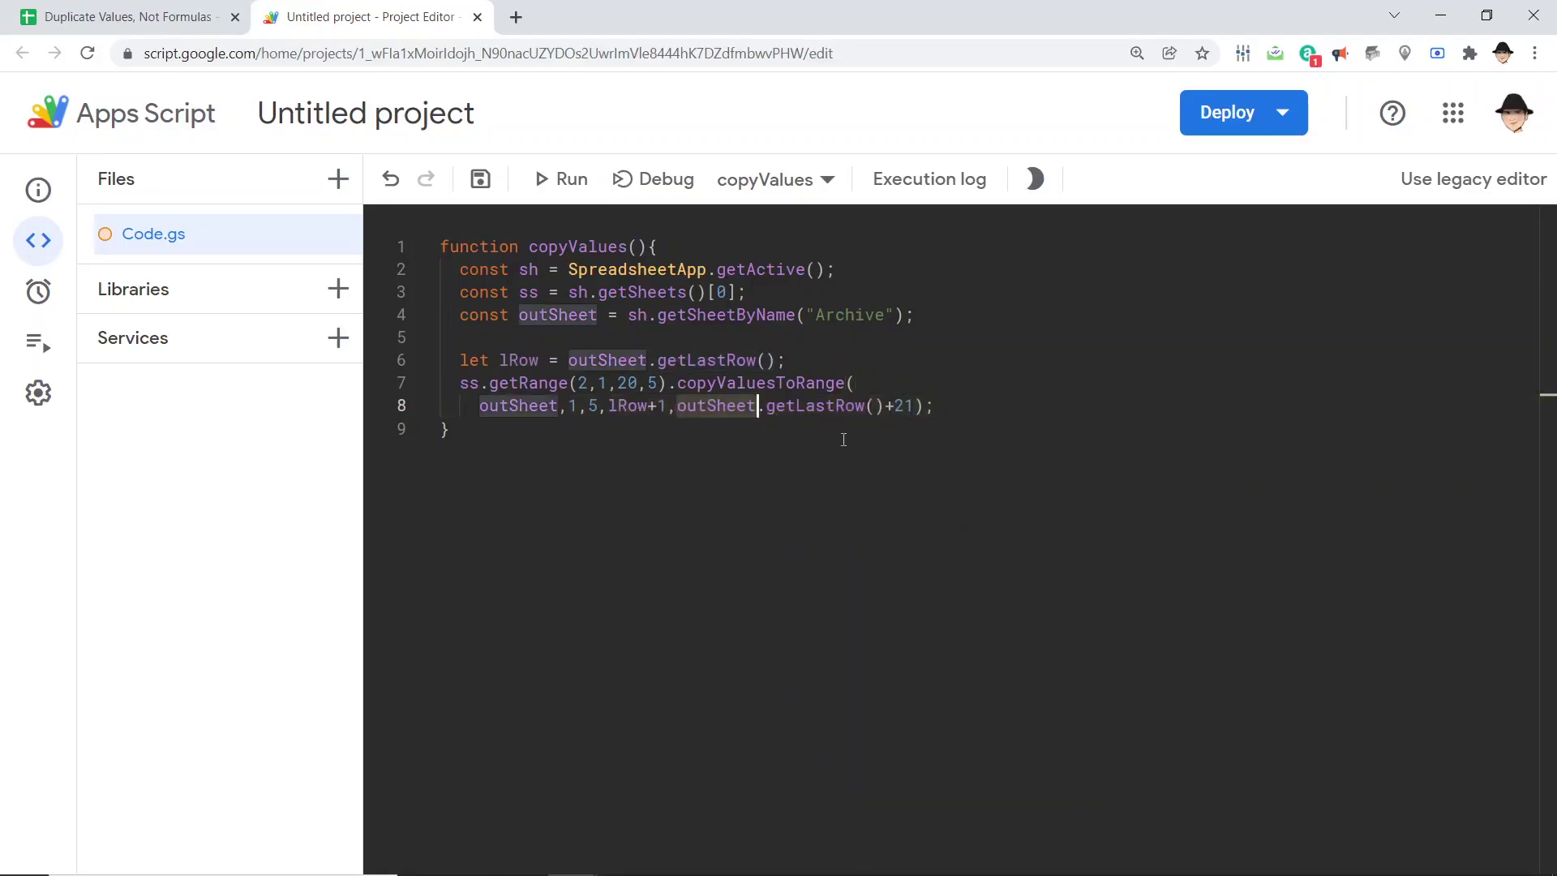
key("ctrl+Right")
key("Right")
key("Right")
type("l")
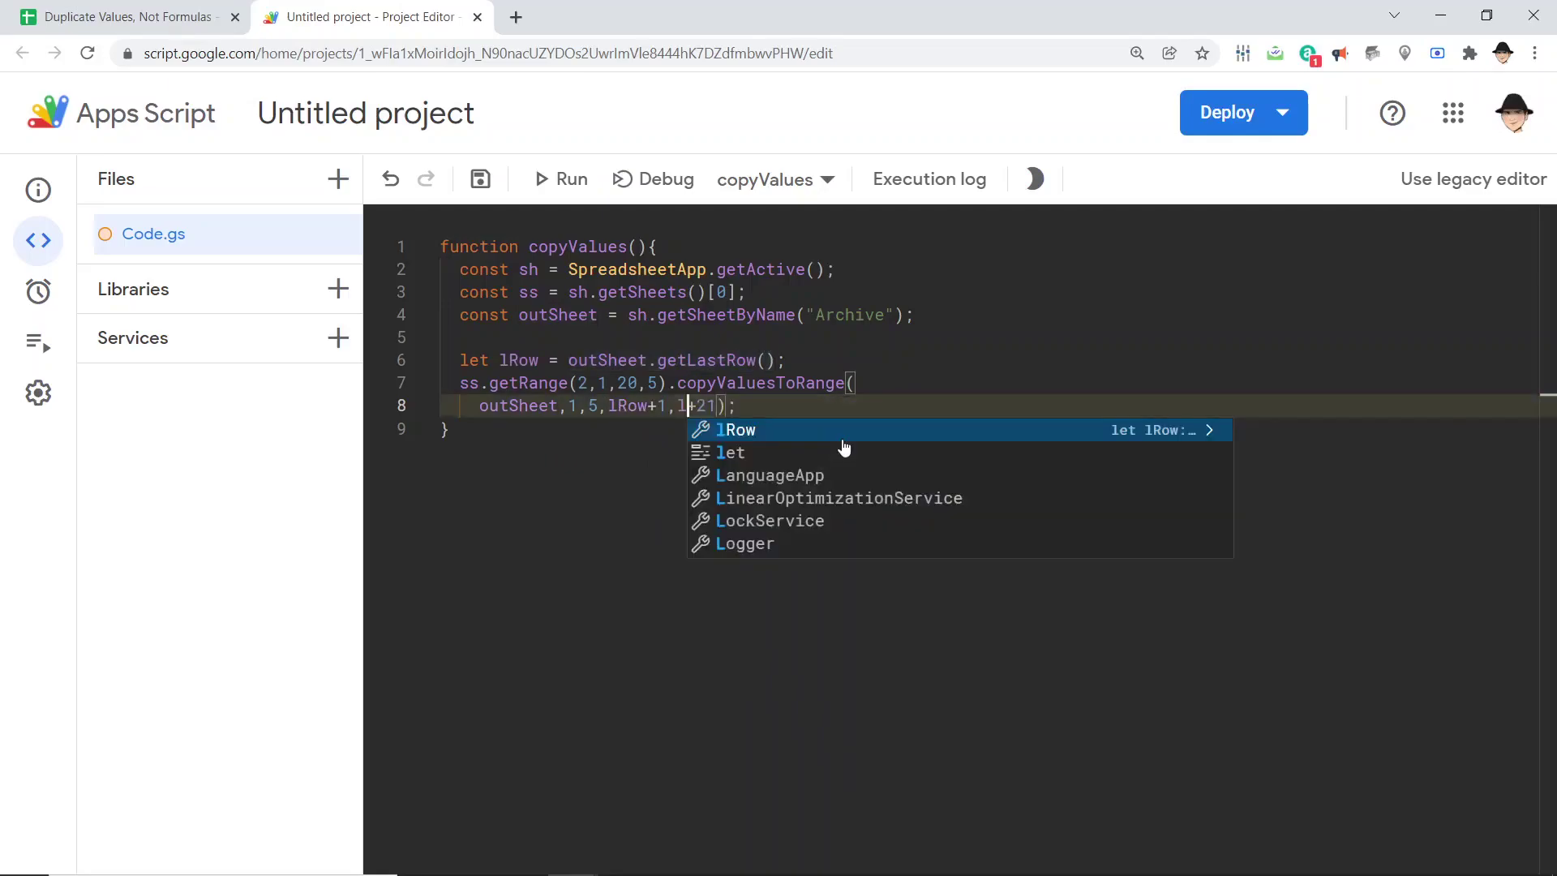
type("Row")
key("Return")
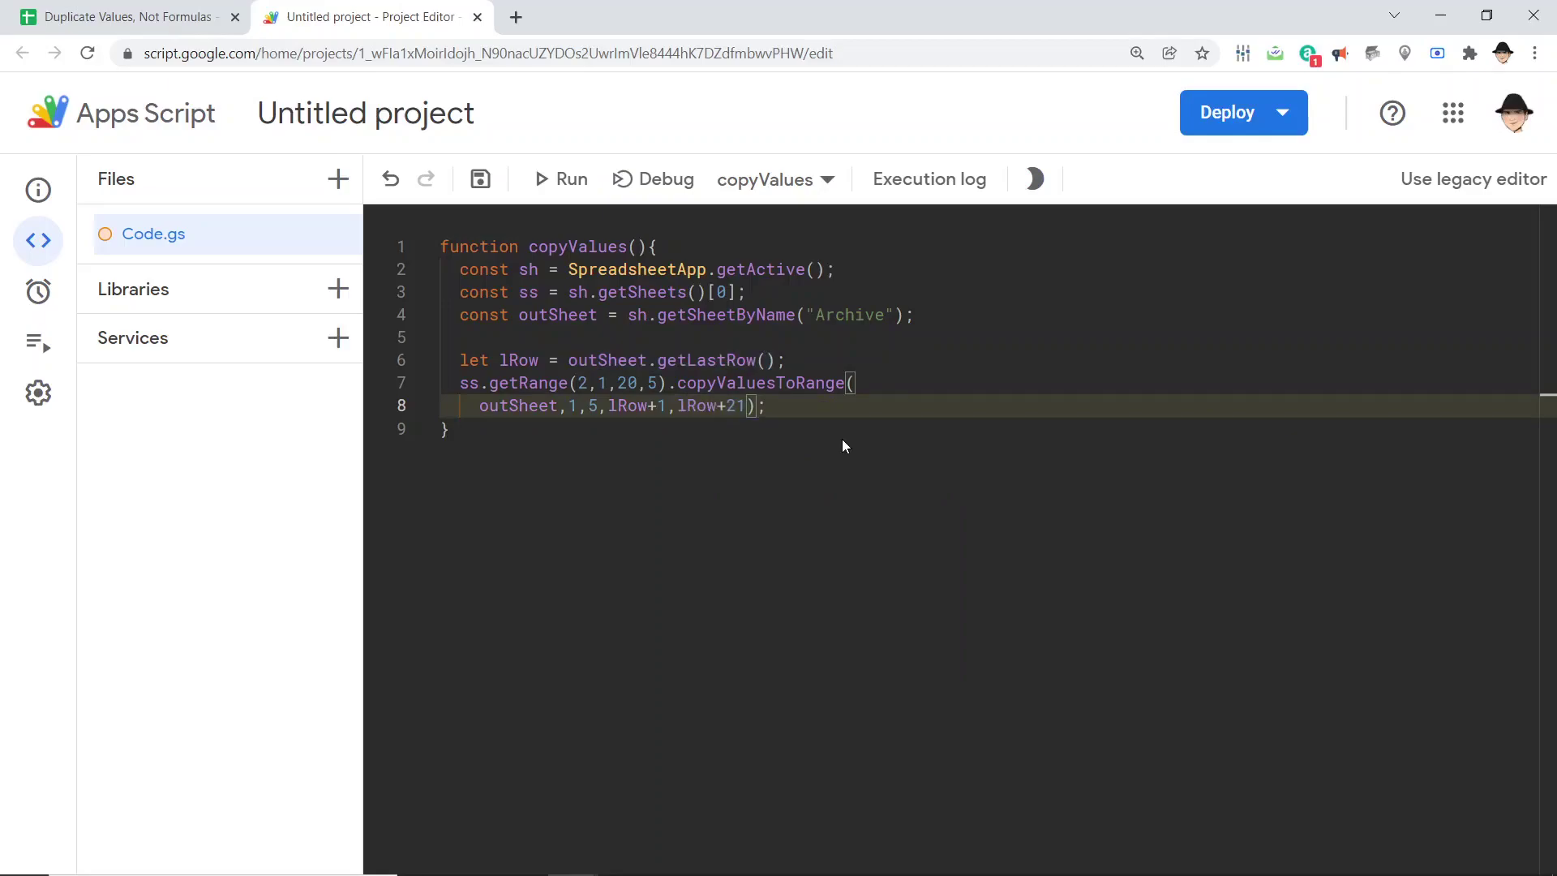
key("Up")
key("Down")
key("End")
Add outSheet.getRange(lRow,6).setValue(new Date()); as line 9 and save.
key("Return")
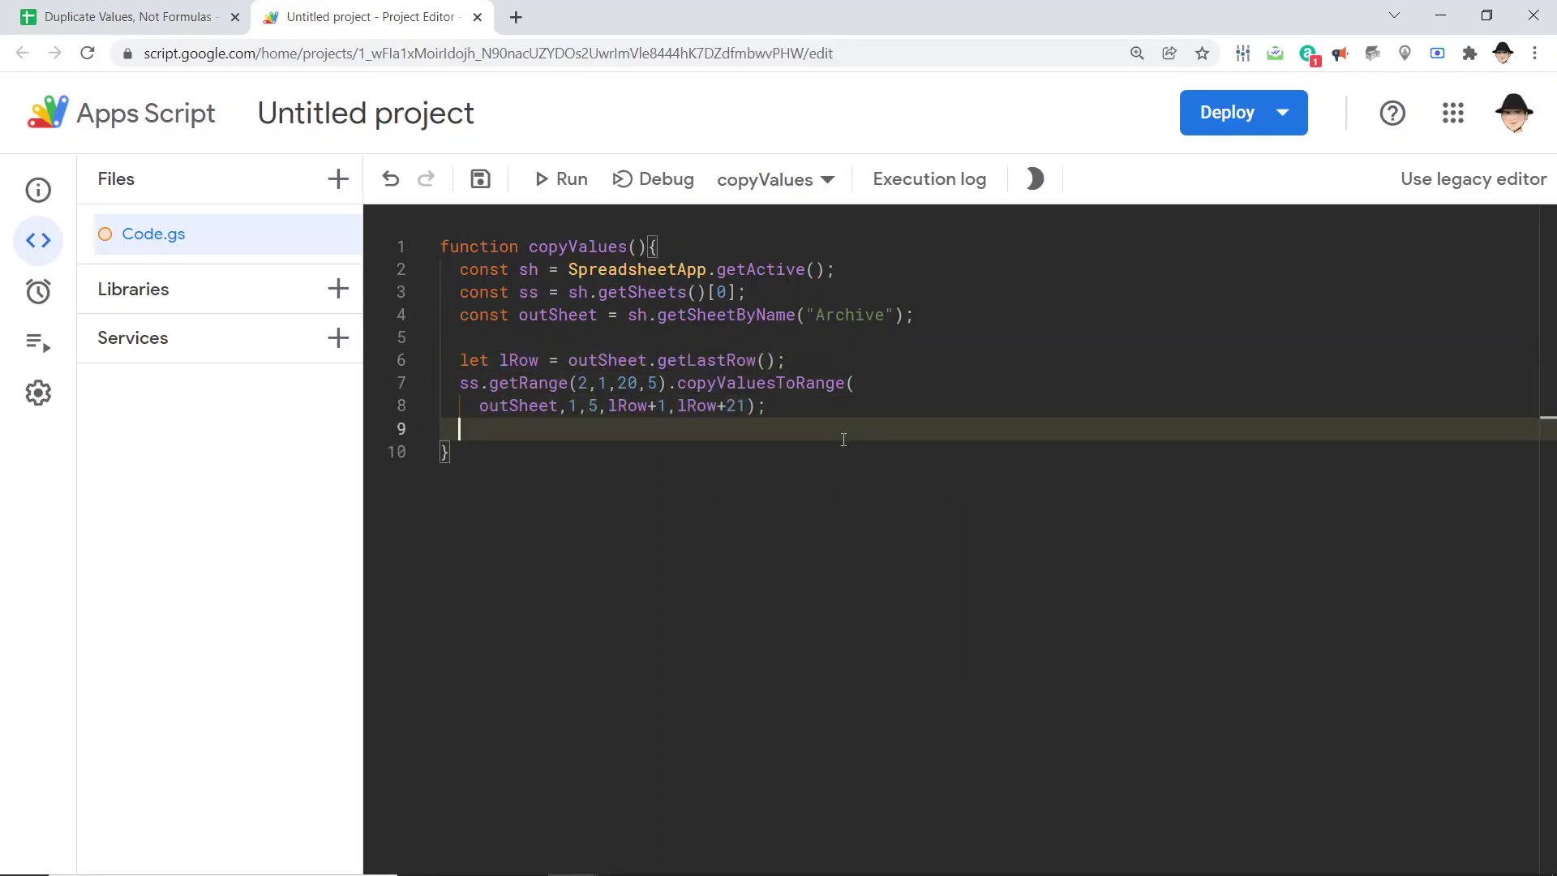
type("outSheet.getRa")
key("Return")
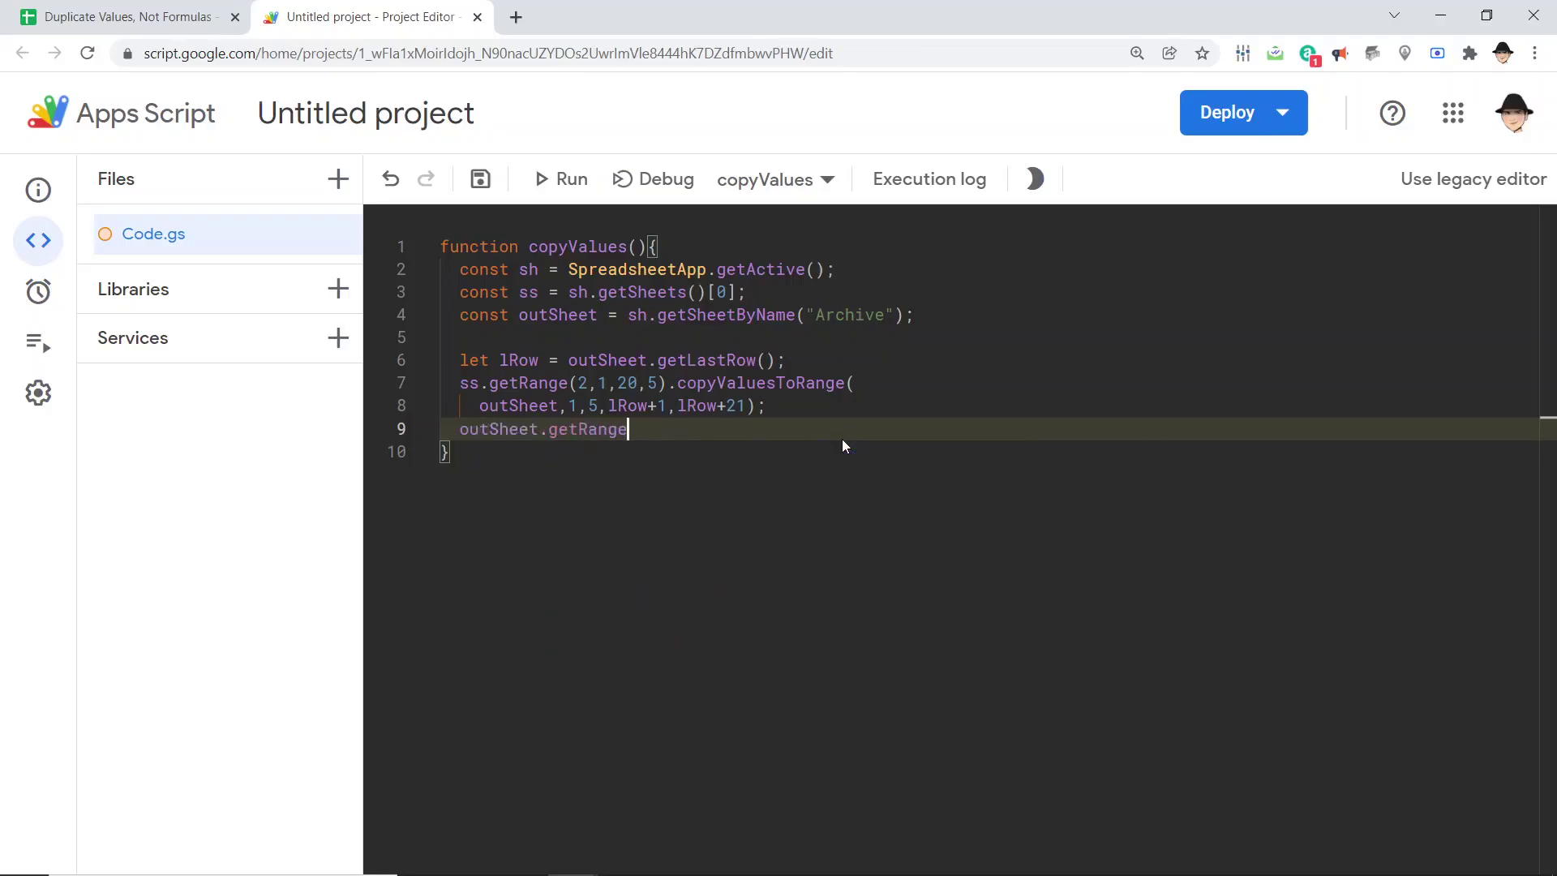
type("(lR")
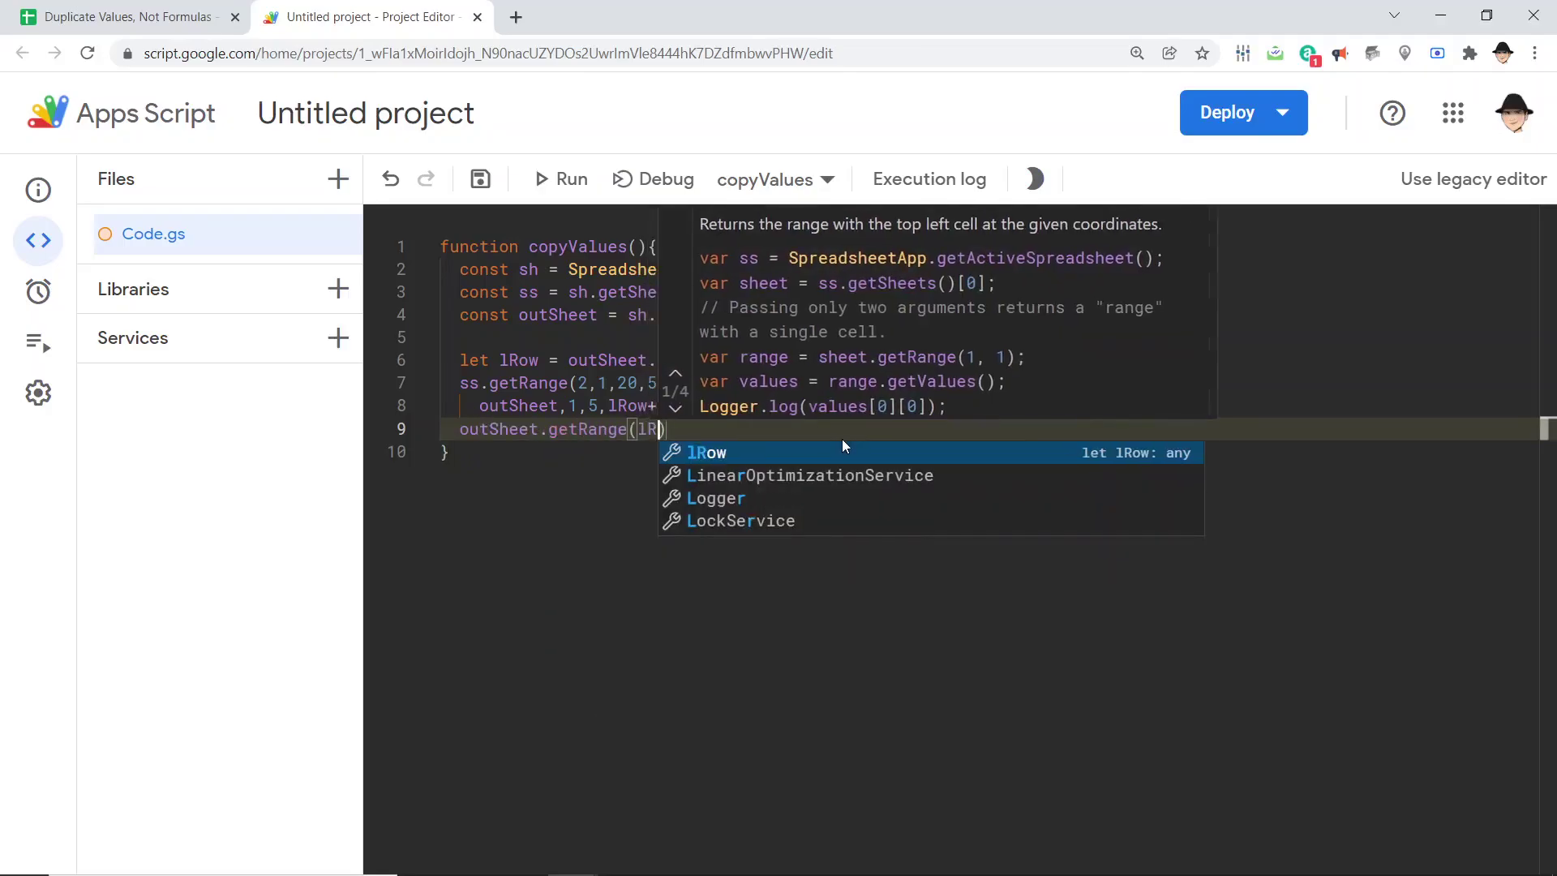
type("ow,")
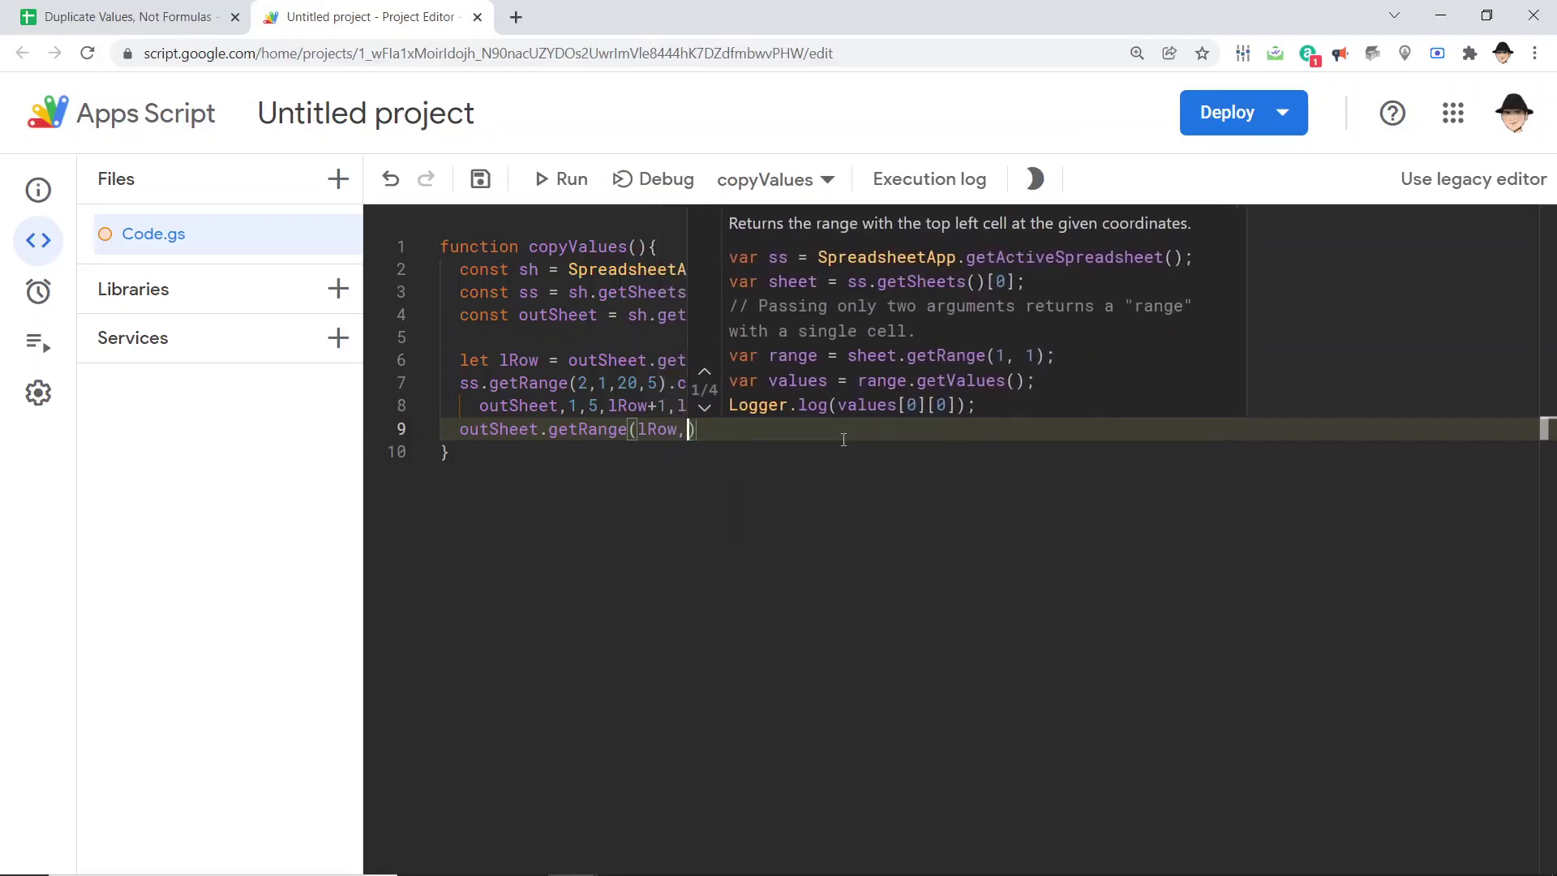
type("6).setVa")
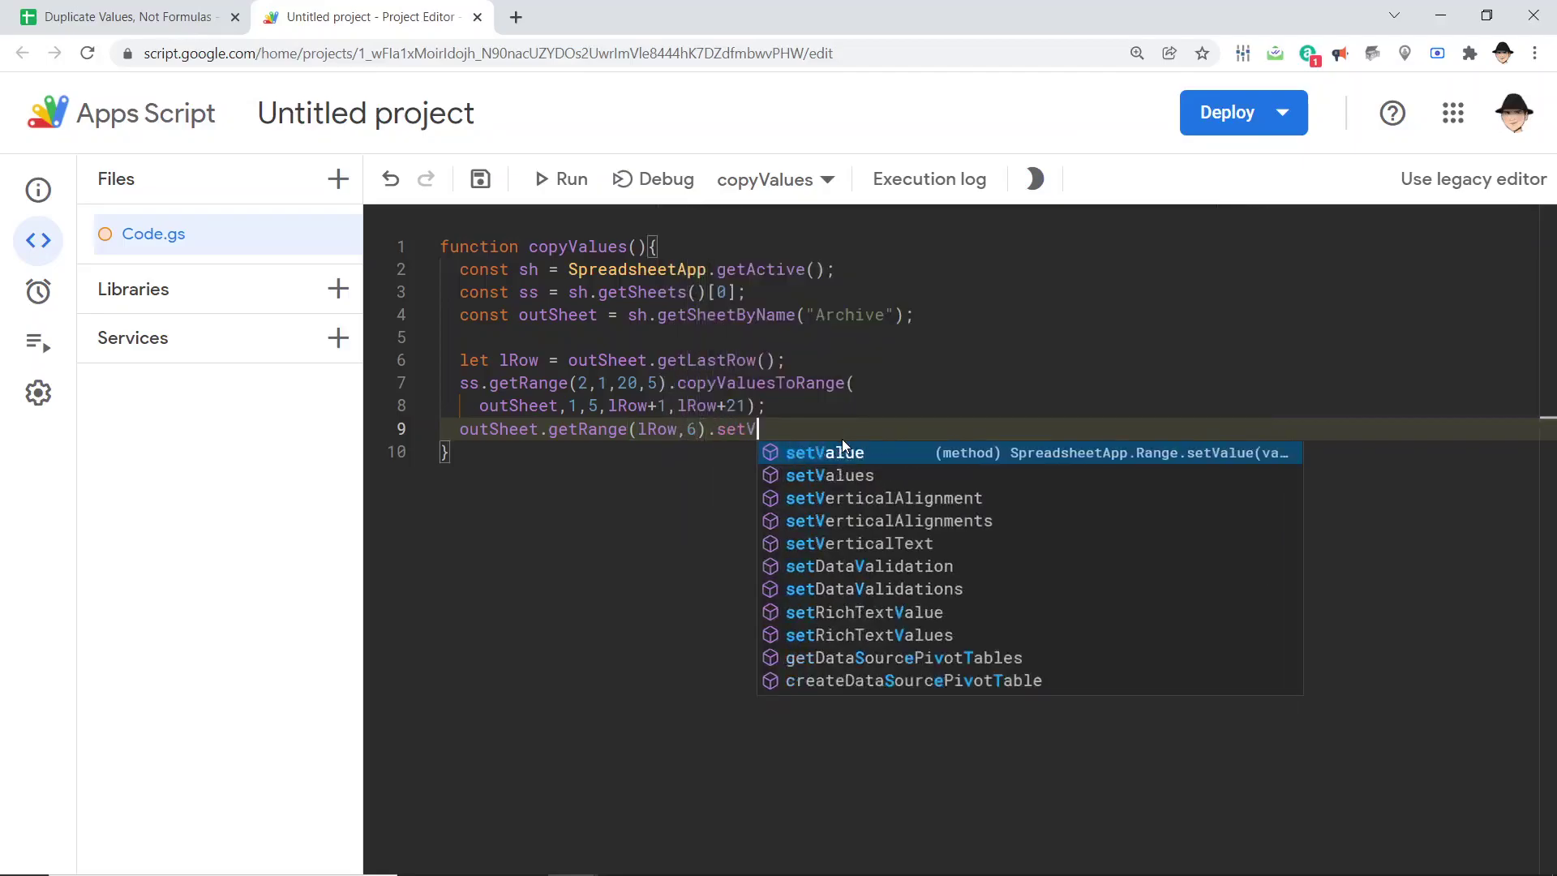
key("Return")
type("(new Date")
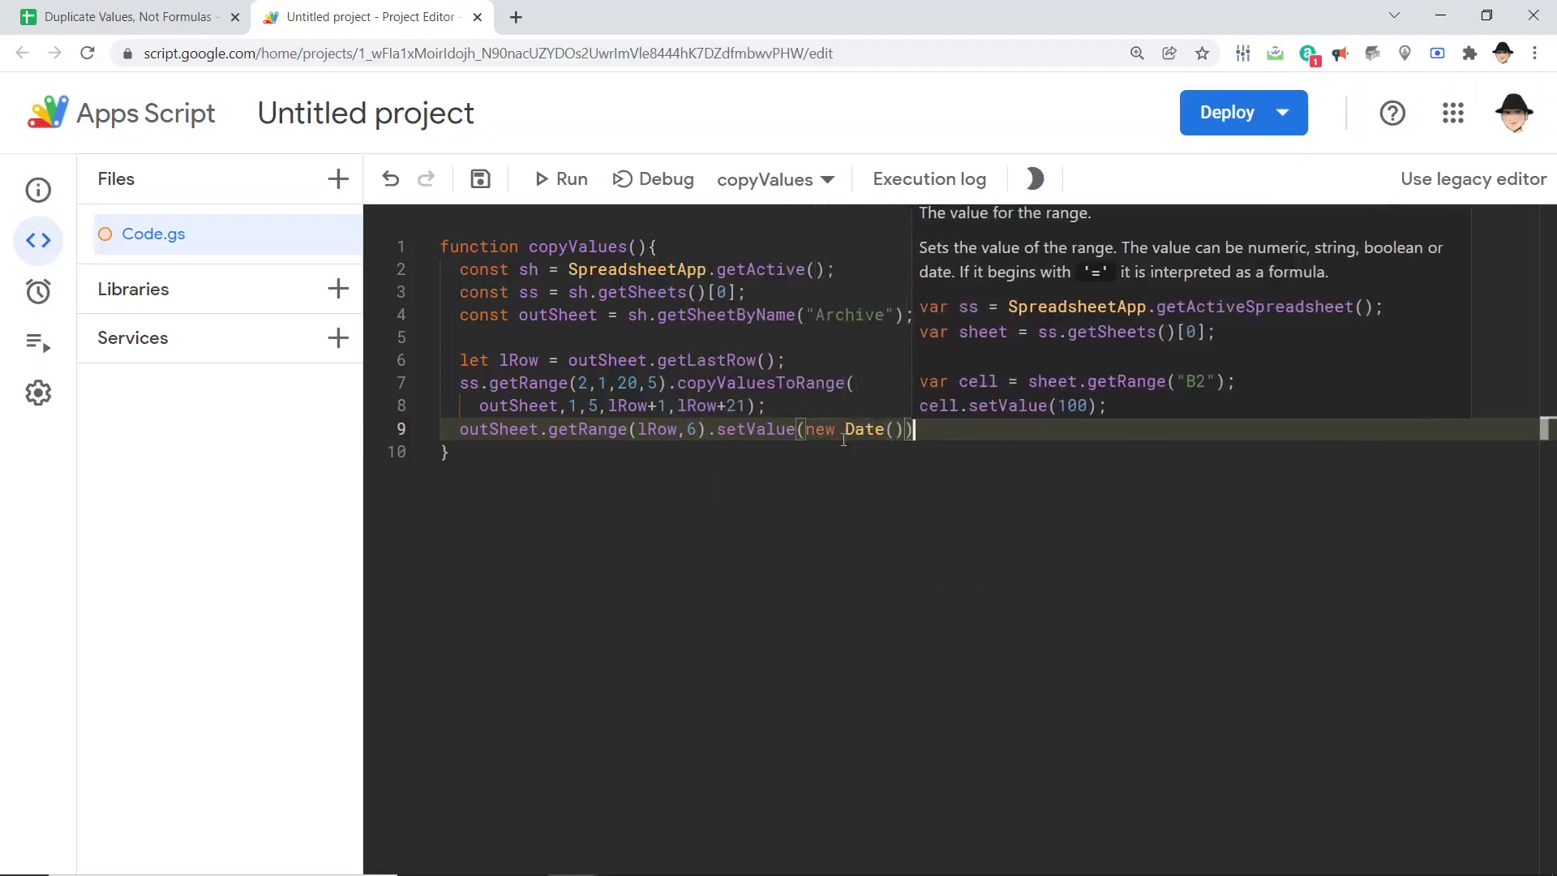
type("());")
key("ctrl+s")
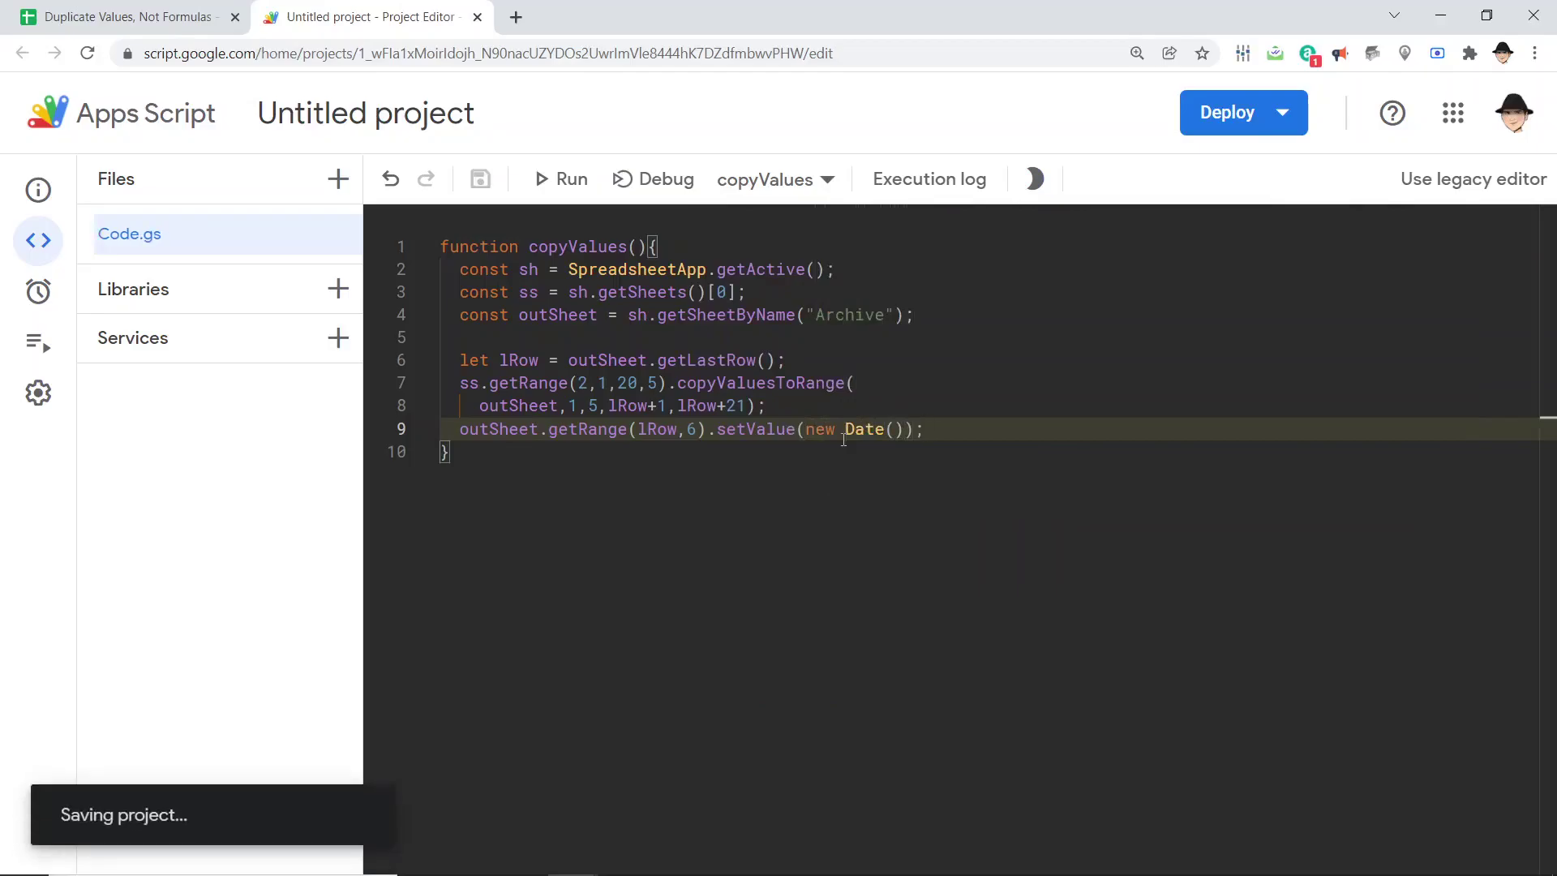
Run the script, then undo the date it stamped over Archive's DATE header.
key("ctrl+r")
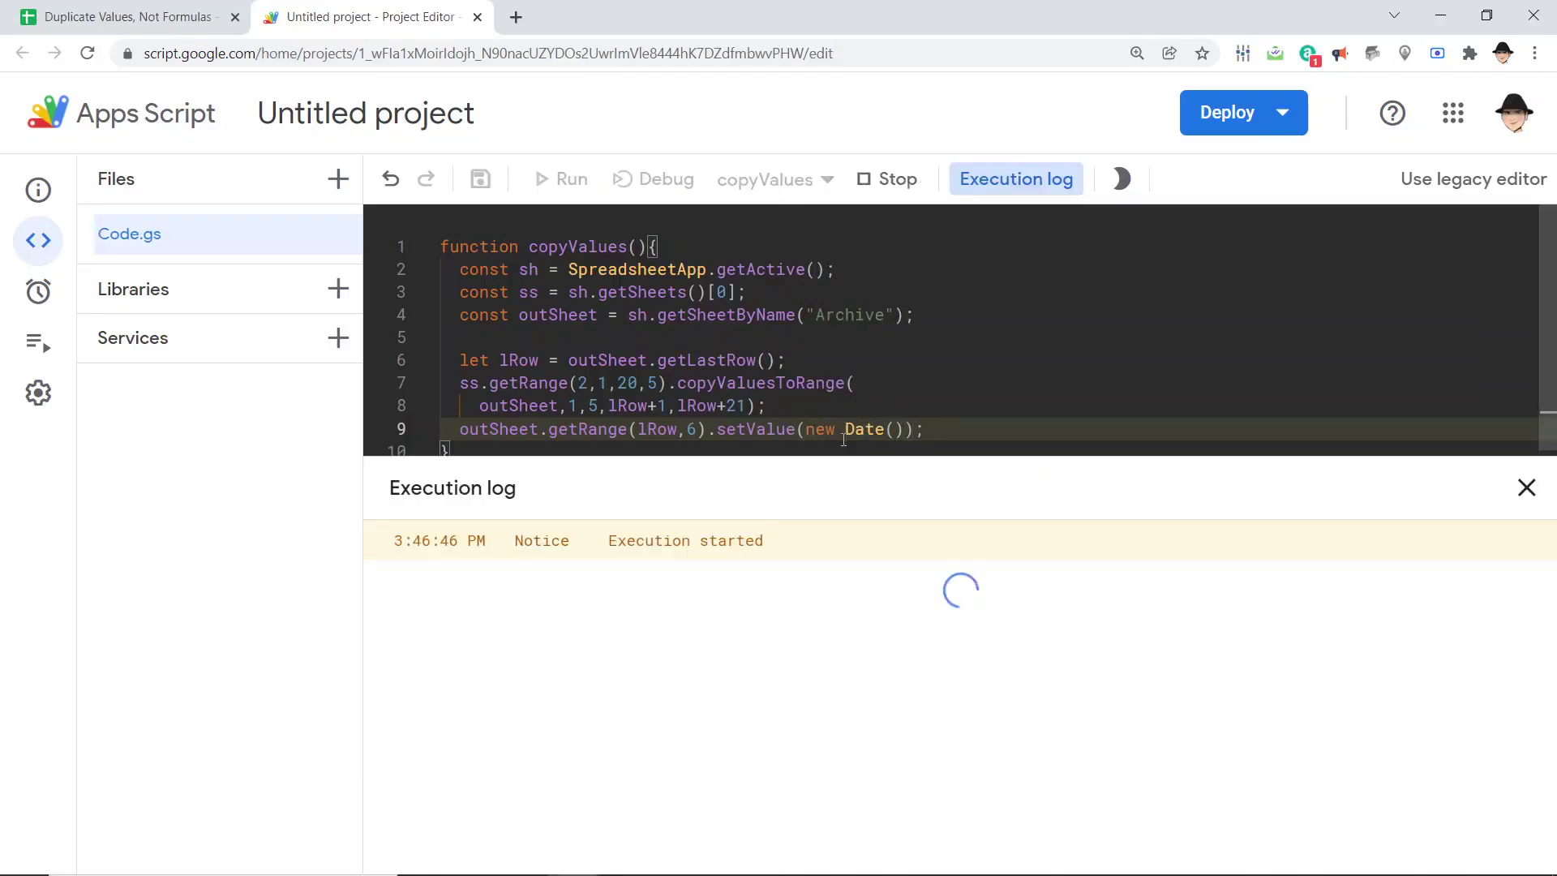
key("ctrl+Tab")
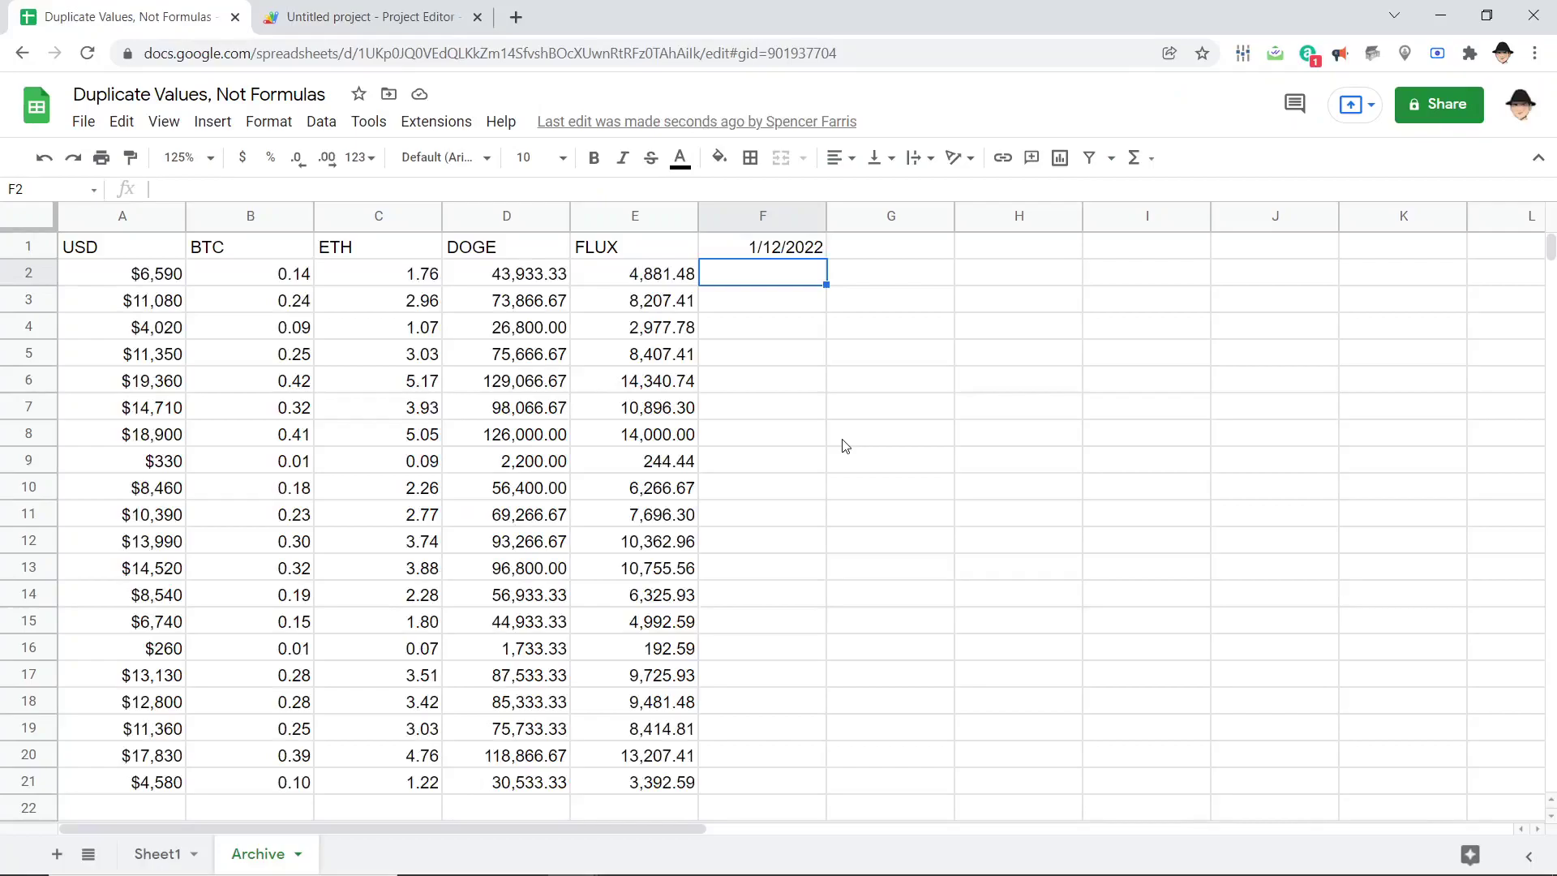
key("ctrl+Tab")
key("ctrl+Tab")
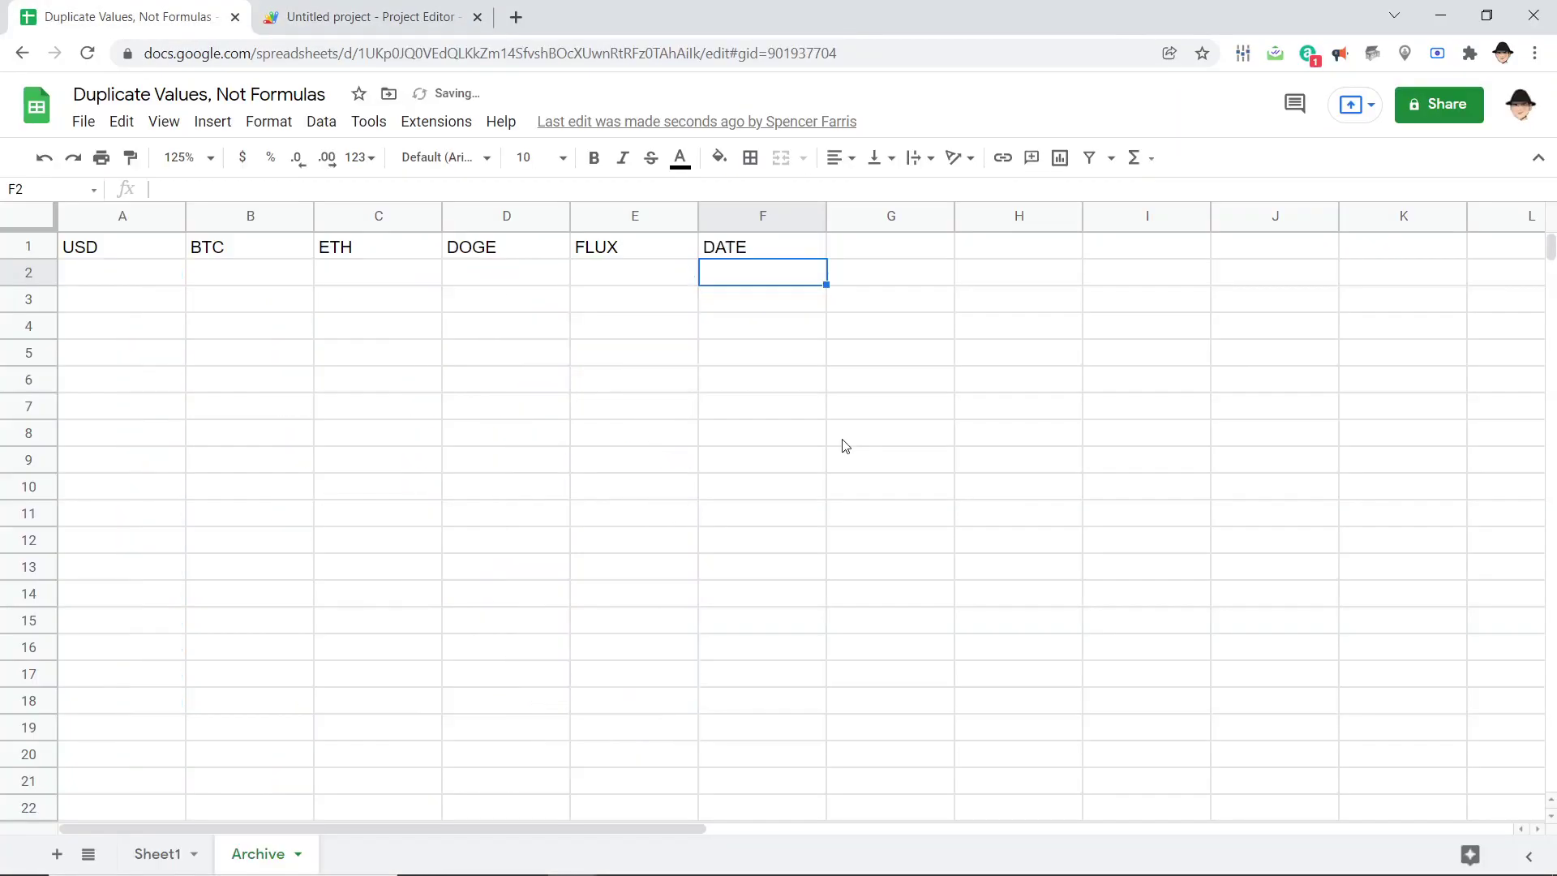
key("ctrl+Tab")
key("Left")
key("Left")
key("Left")
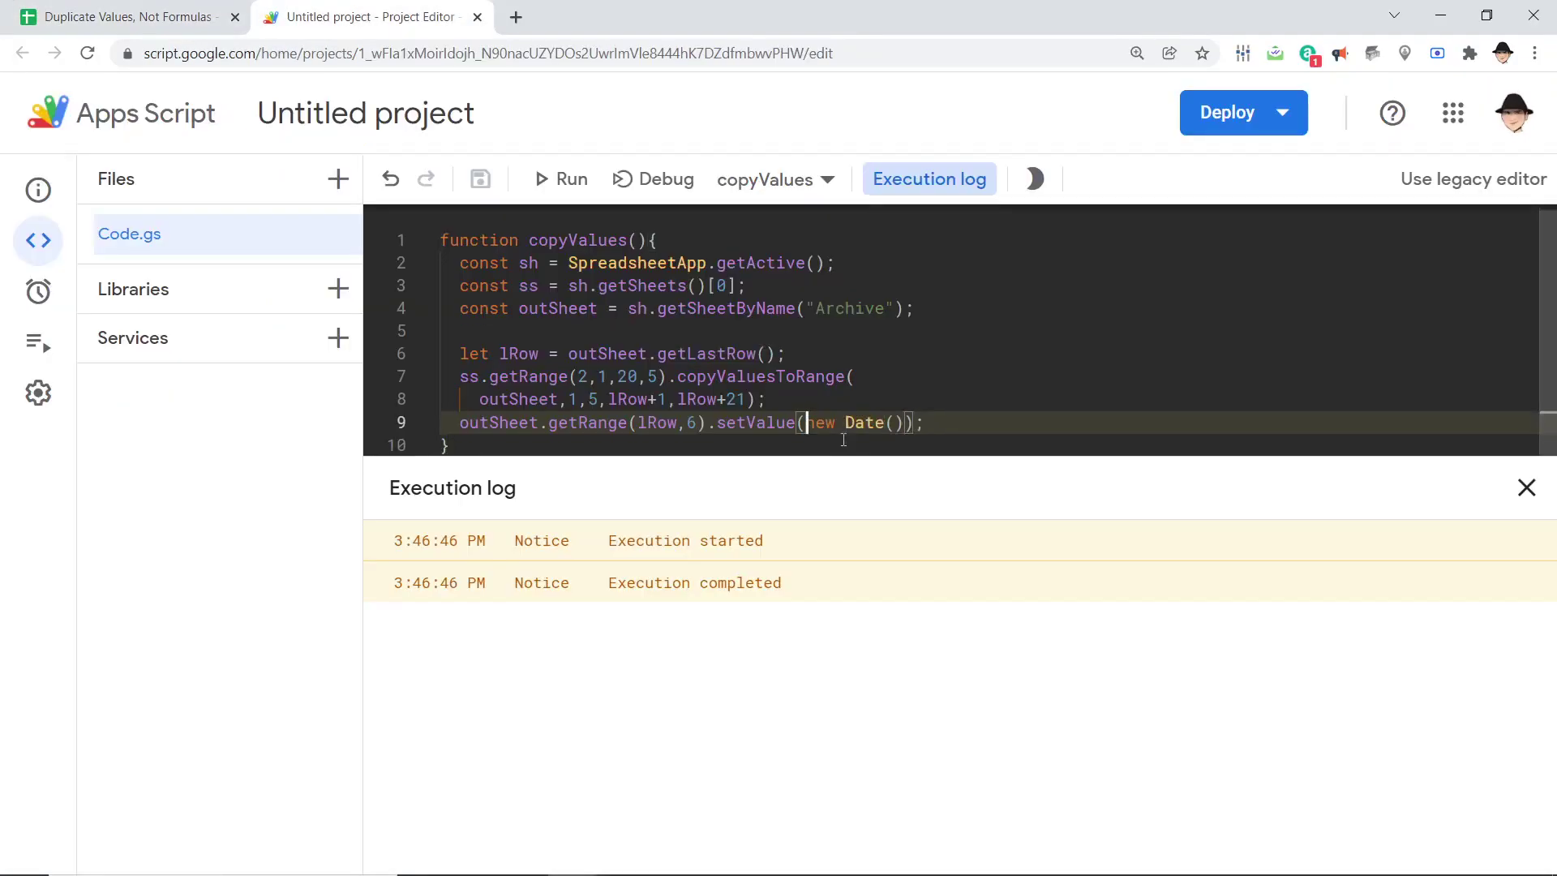
key("Left")
key("Left")
key("Left")
key("Left")
key("Left")
type("+1")
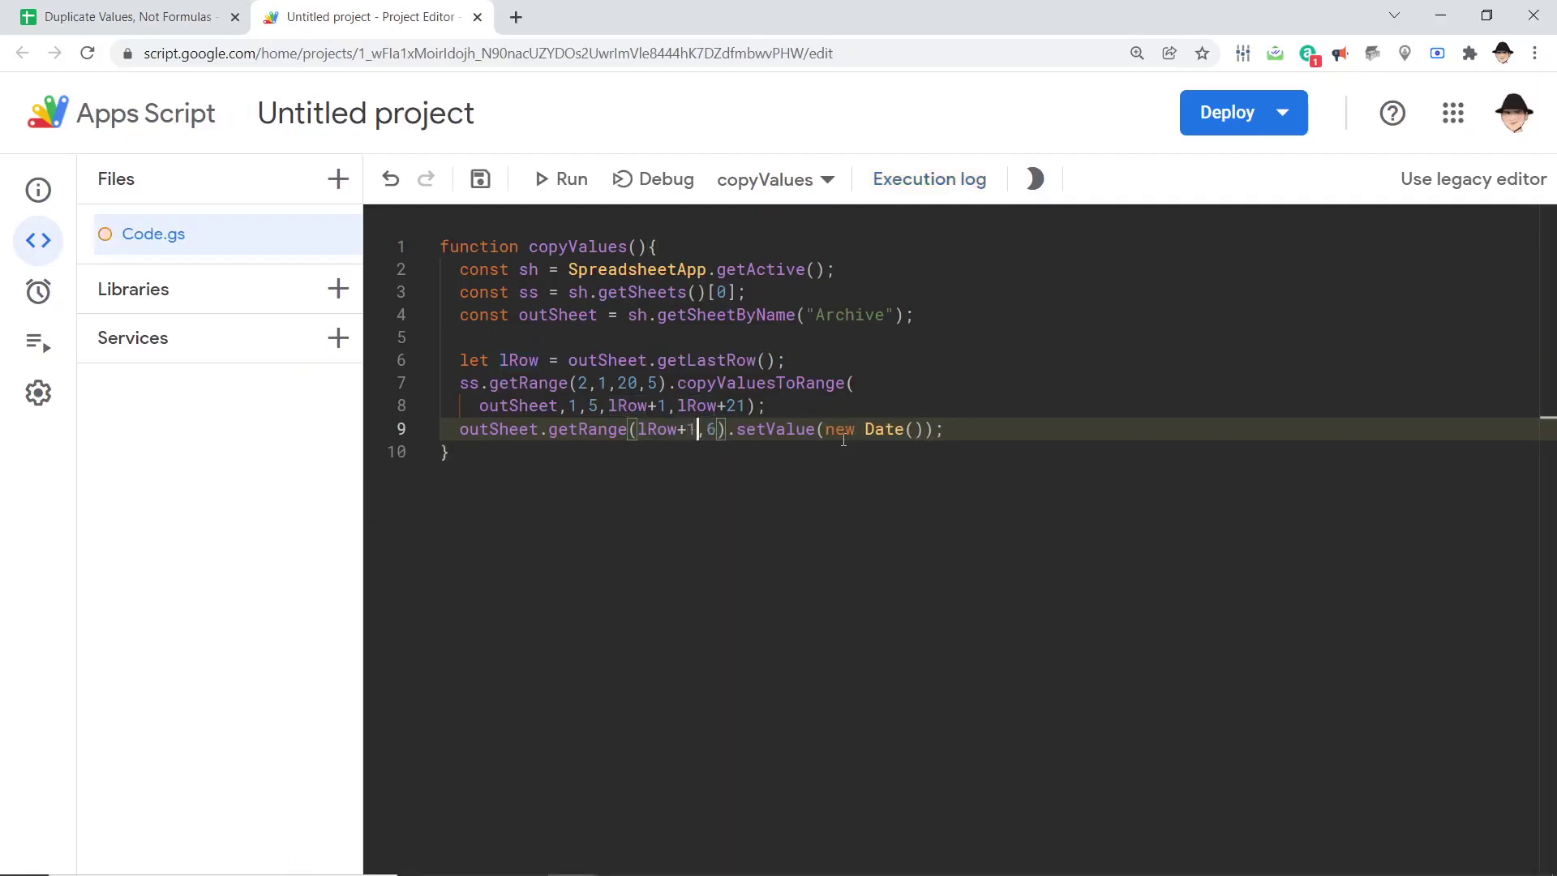
Save and run the lRow+1 version, confirming F2 holds the date beside A2:E21.
key("ctrl+s")
key("ctrl+r")
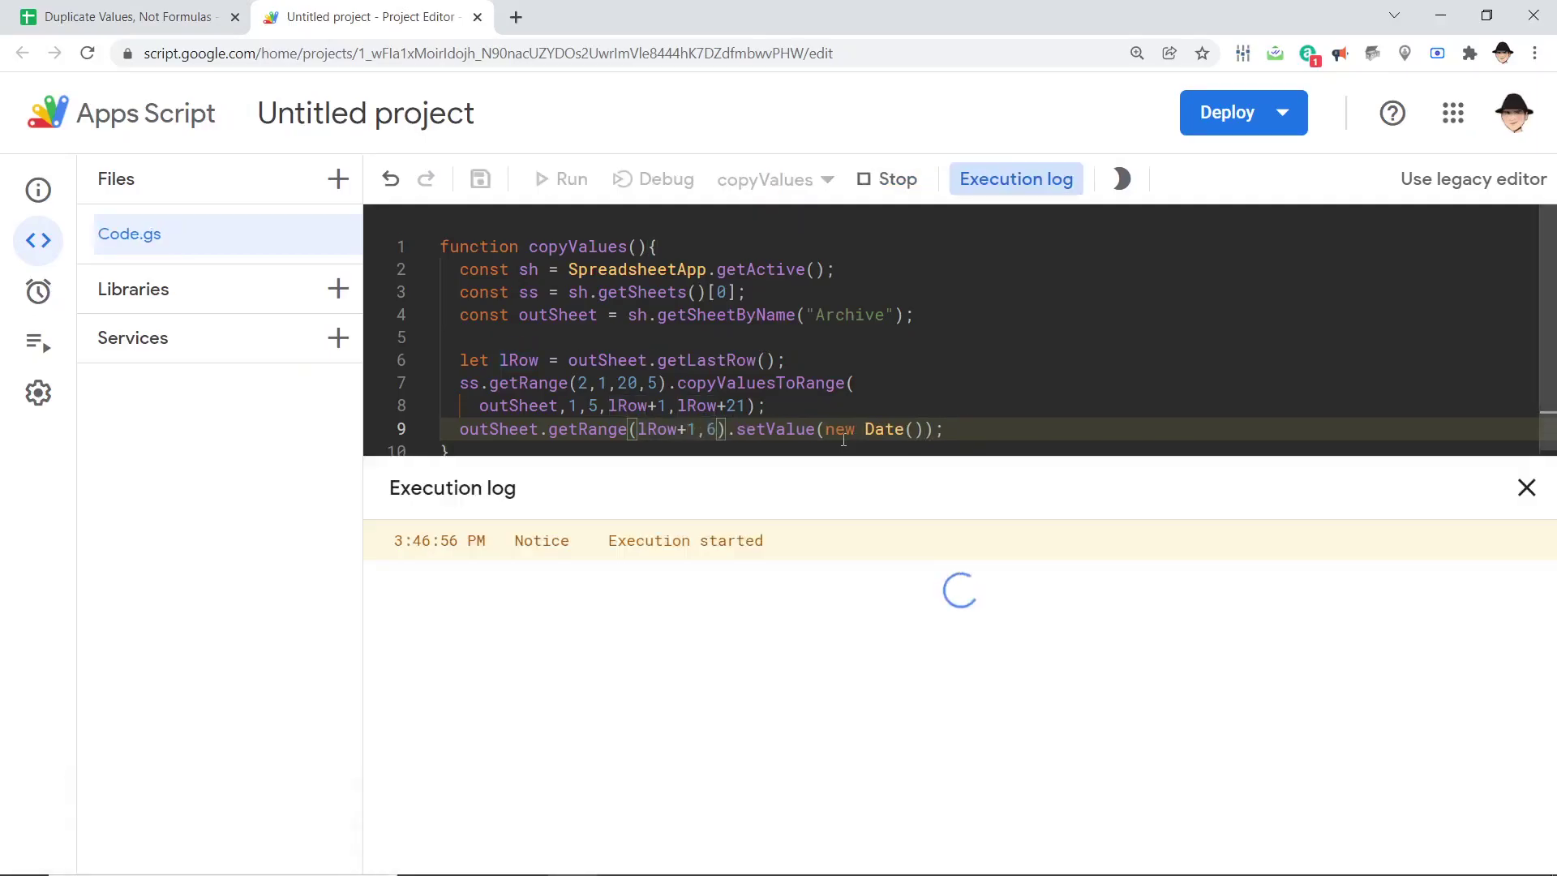
key("ctrl+shift+Tab")
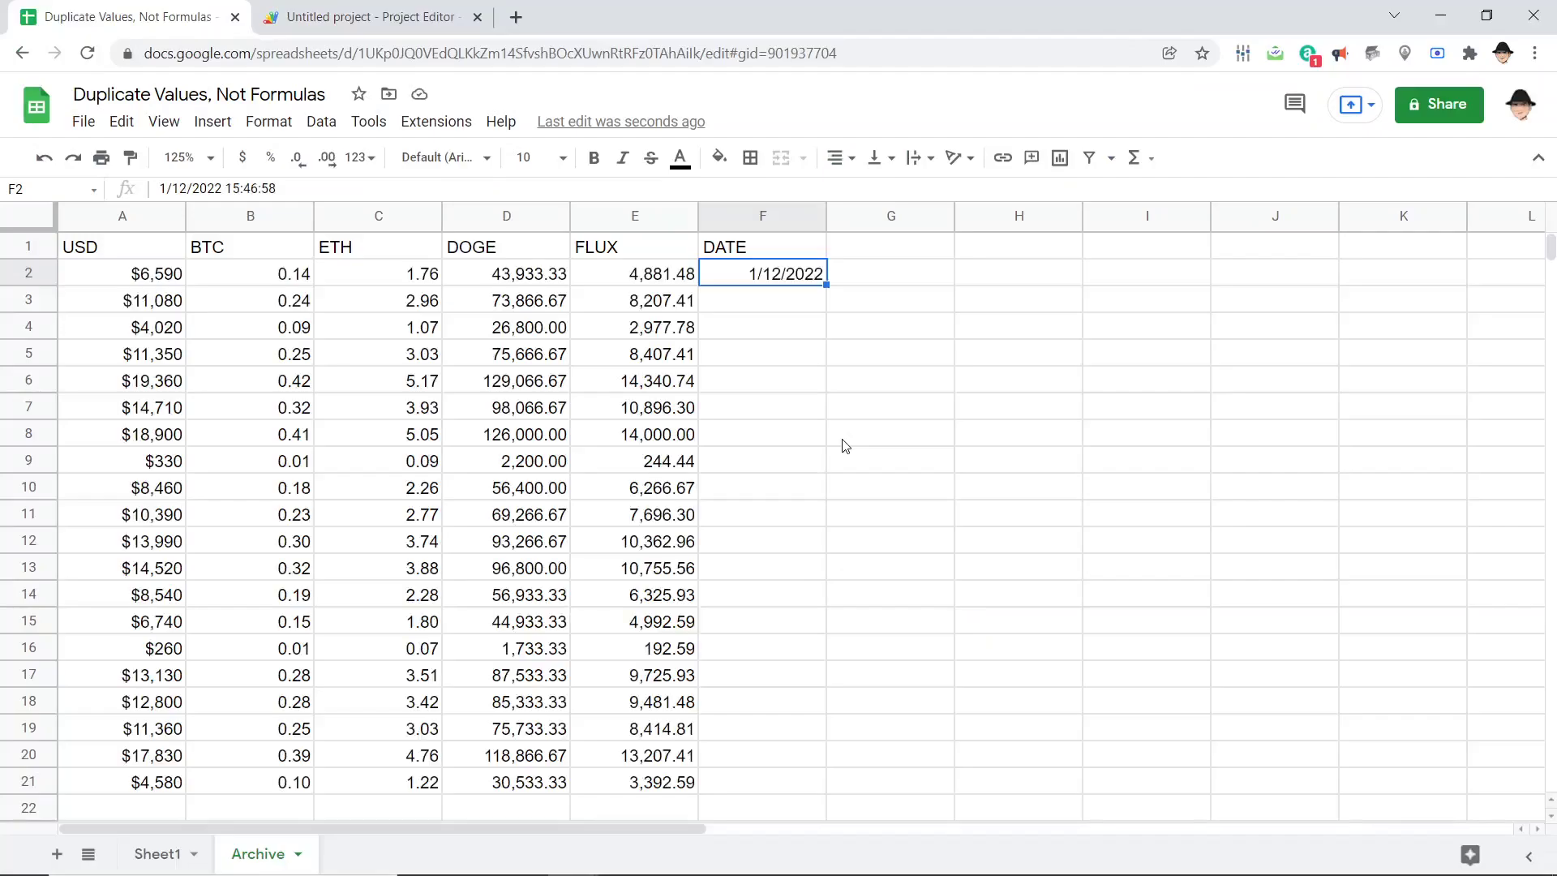
key("Left")
key("Right")
key("Left")
key("ctrl+shift+Down")
key("ctrl+shift+Left")
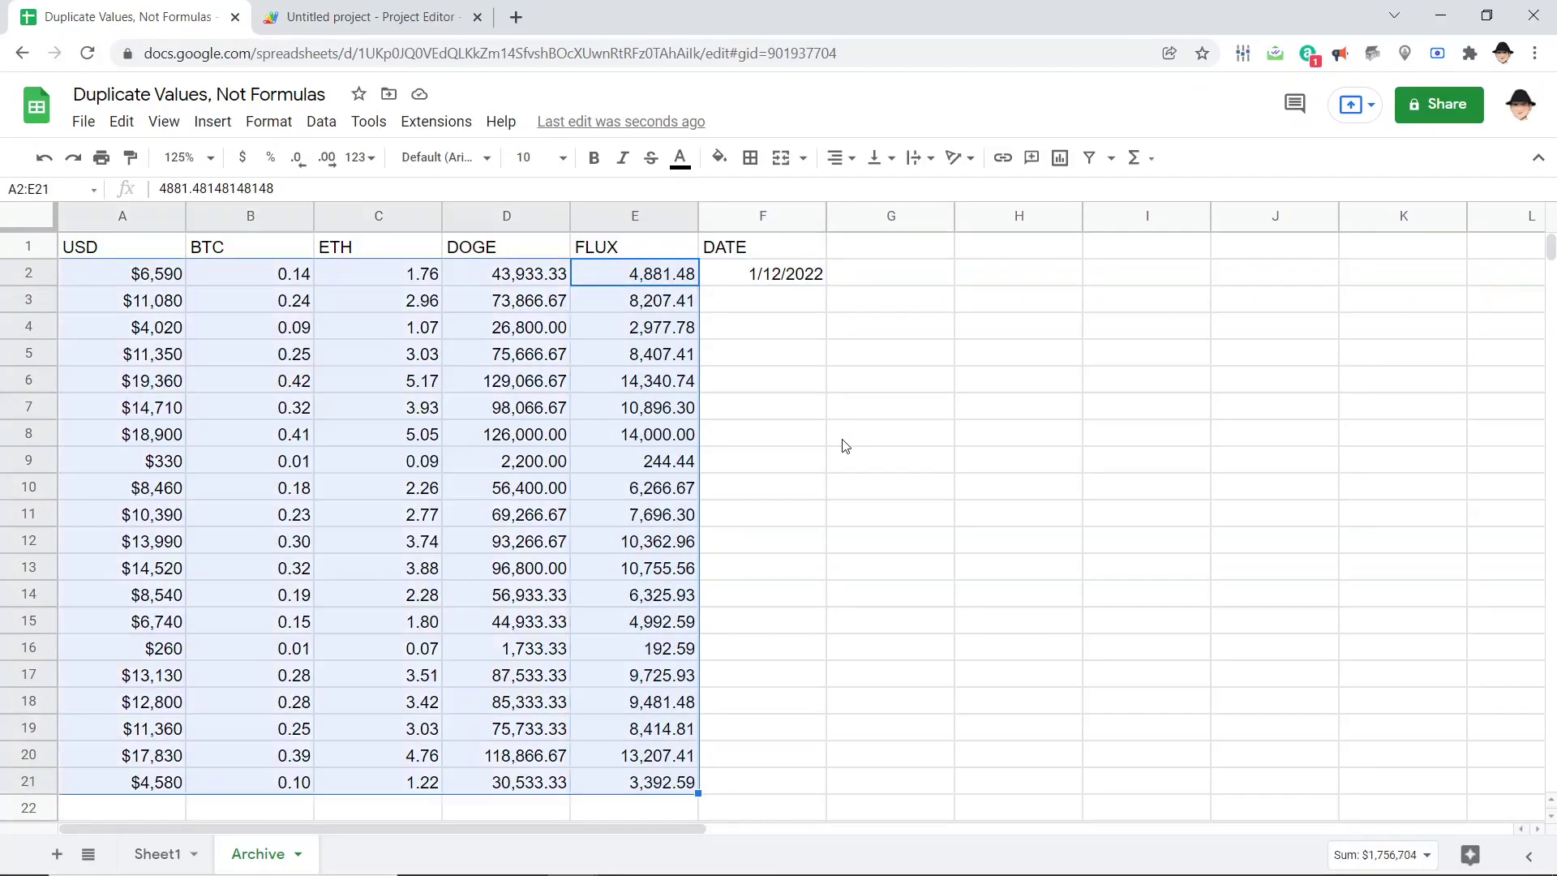
Run the script again and compare the dates in F2 and F22 of the appended block.
key("ctrl+Tab")
key("ctrl+r")
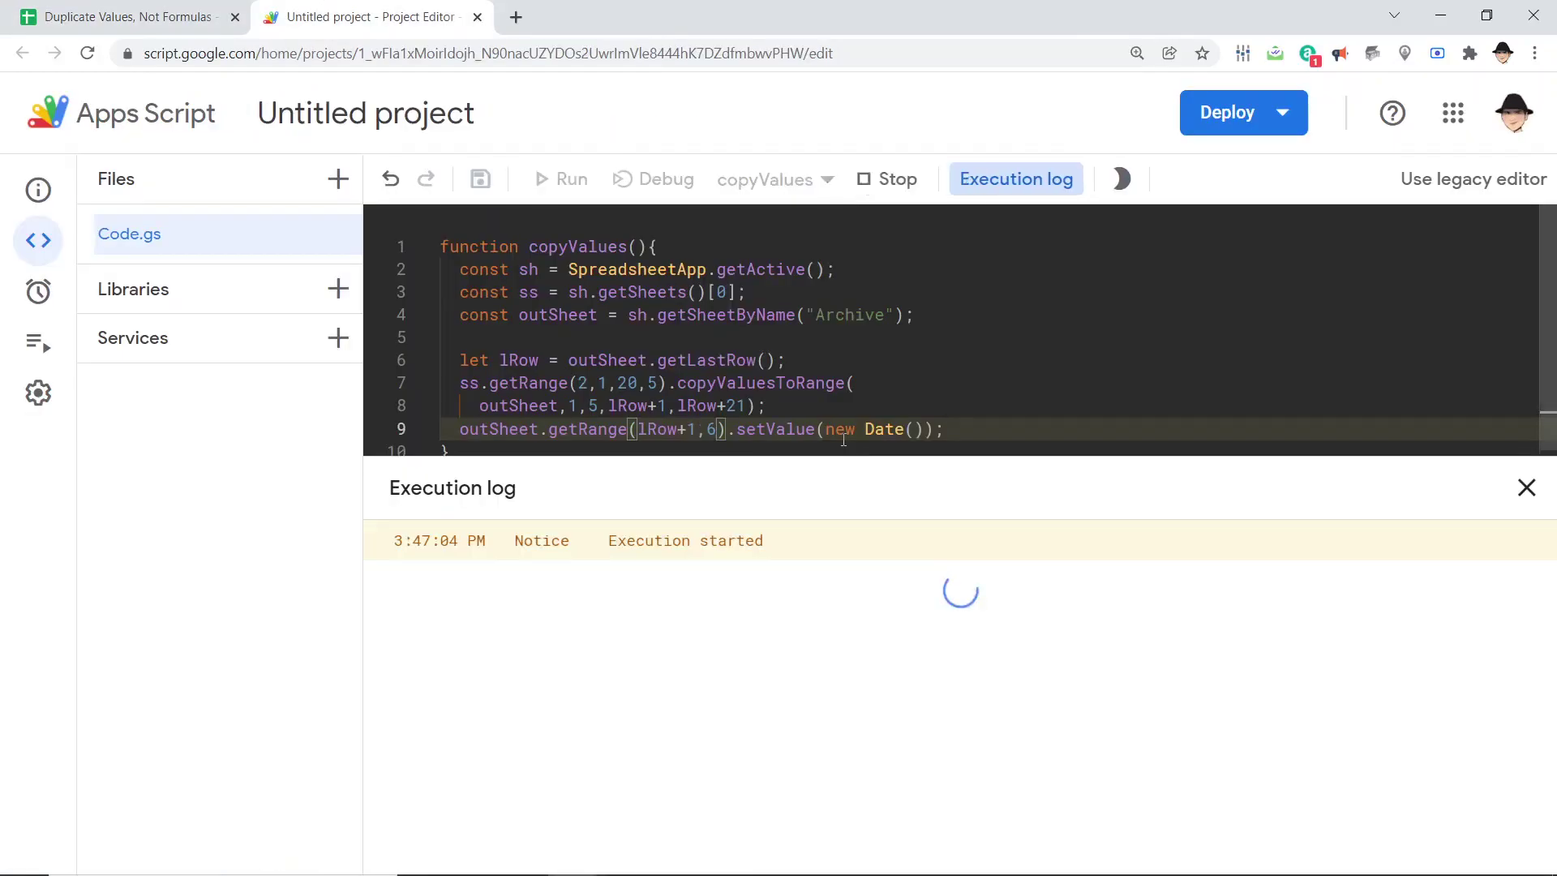
key("ctrl+Tab")
key("ctrl+End")
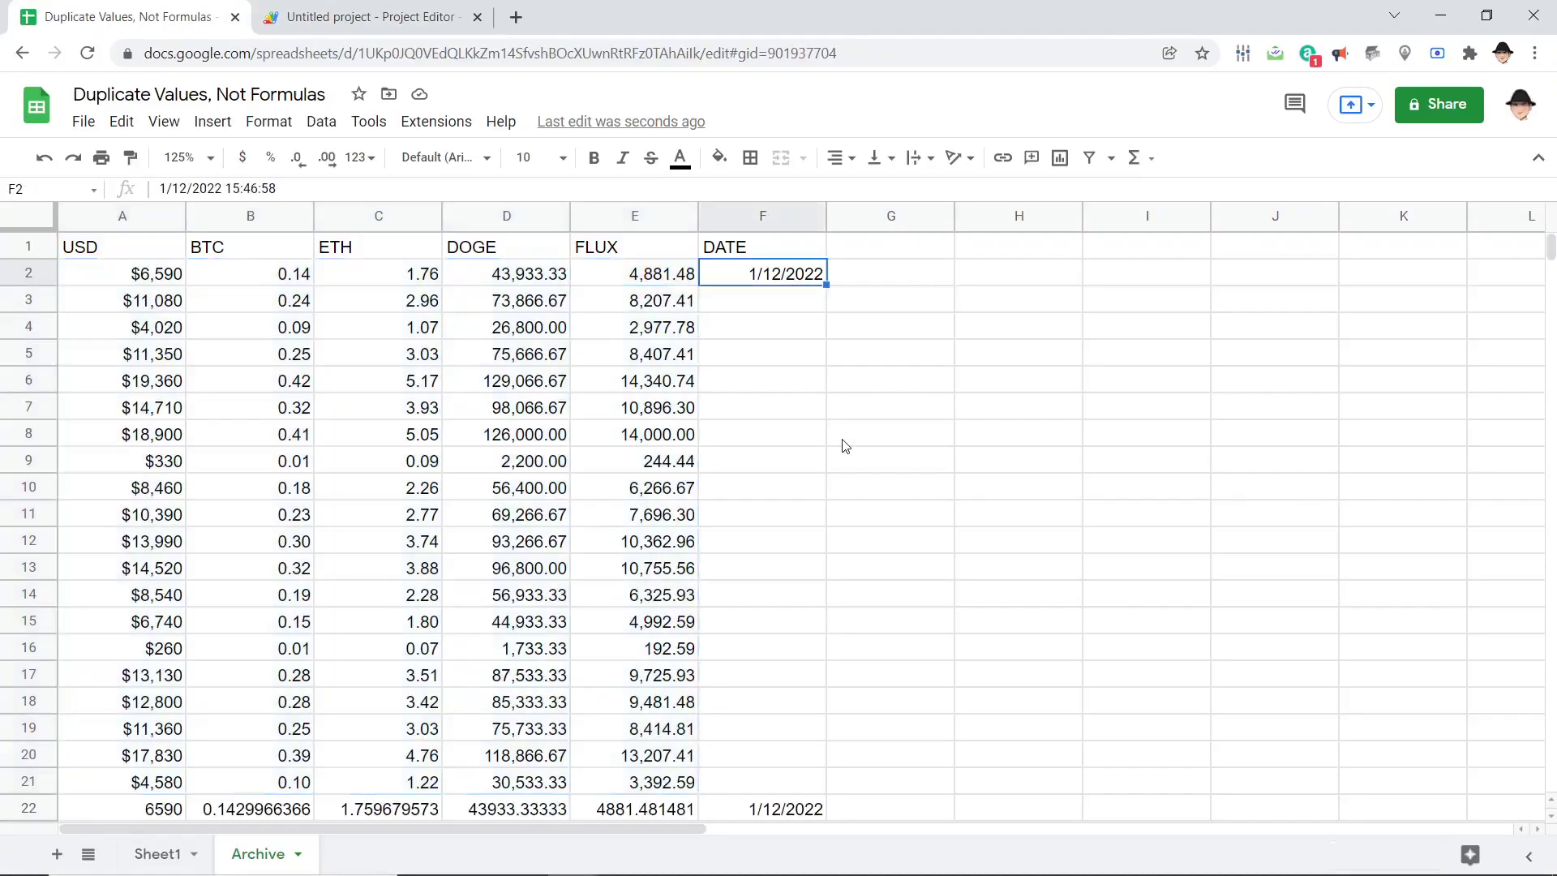
key("ctrl+Up")
key("ctrl+Down")
key("ctrl+Up")
key("ctrl+Down")
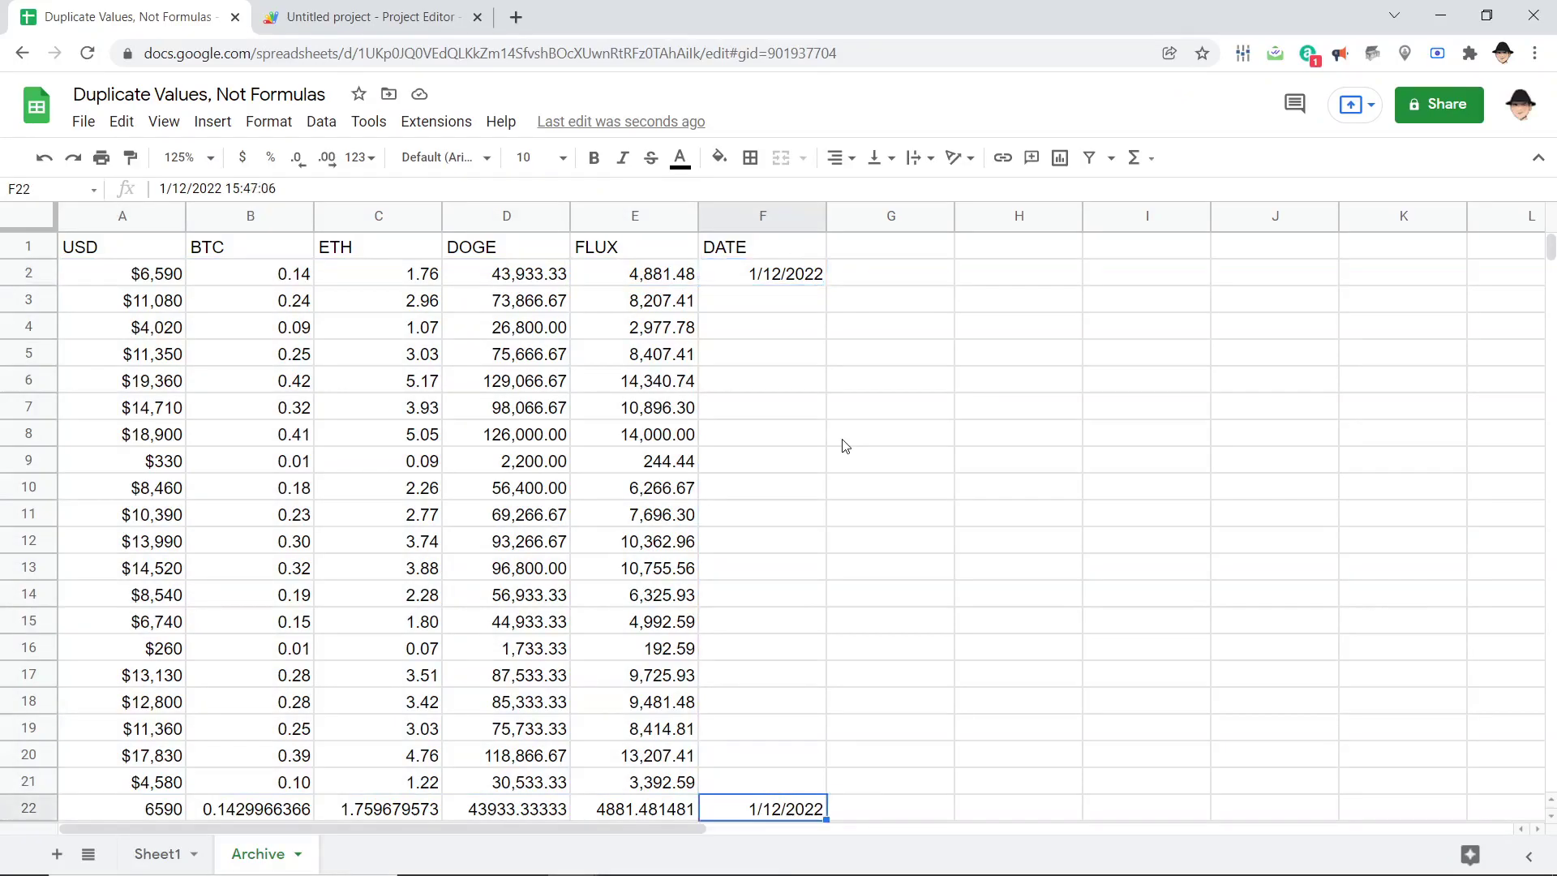
key("ctrl+Up")
key("ctrl+Down")
key("ctrl+Left")
key("ctrl+Down")
key("Right")
key("ctrl+Up")
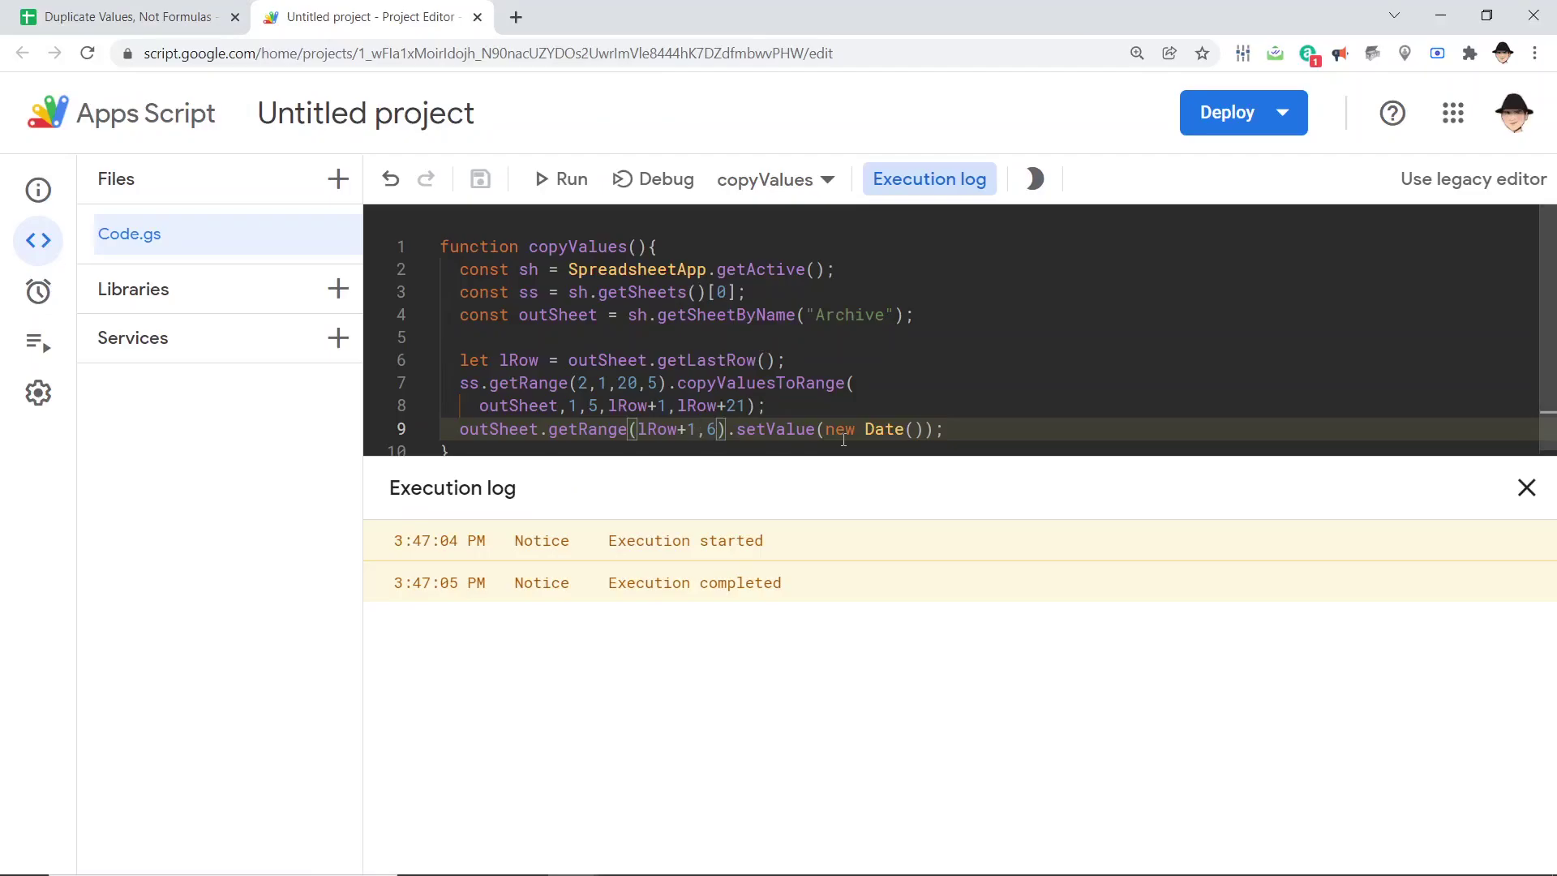
Select the full 'let lRow = outSheet.getLastRow();' declaration on line 6.
key("Up")
key("Up")
key("Up")
key("End")
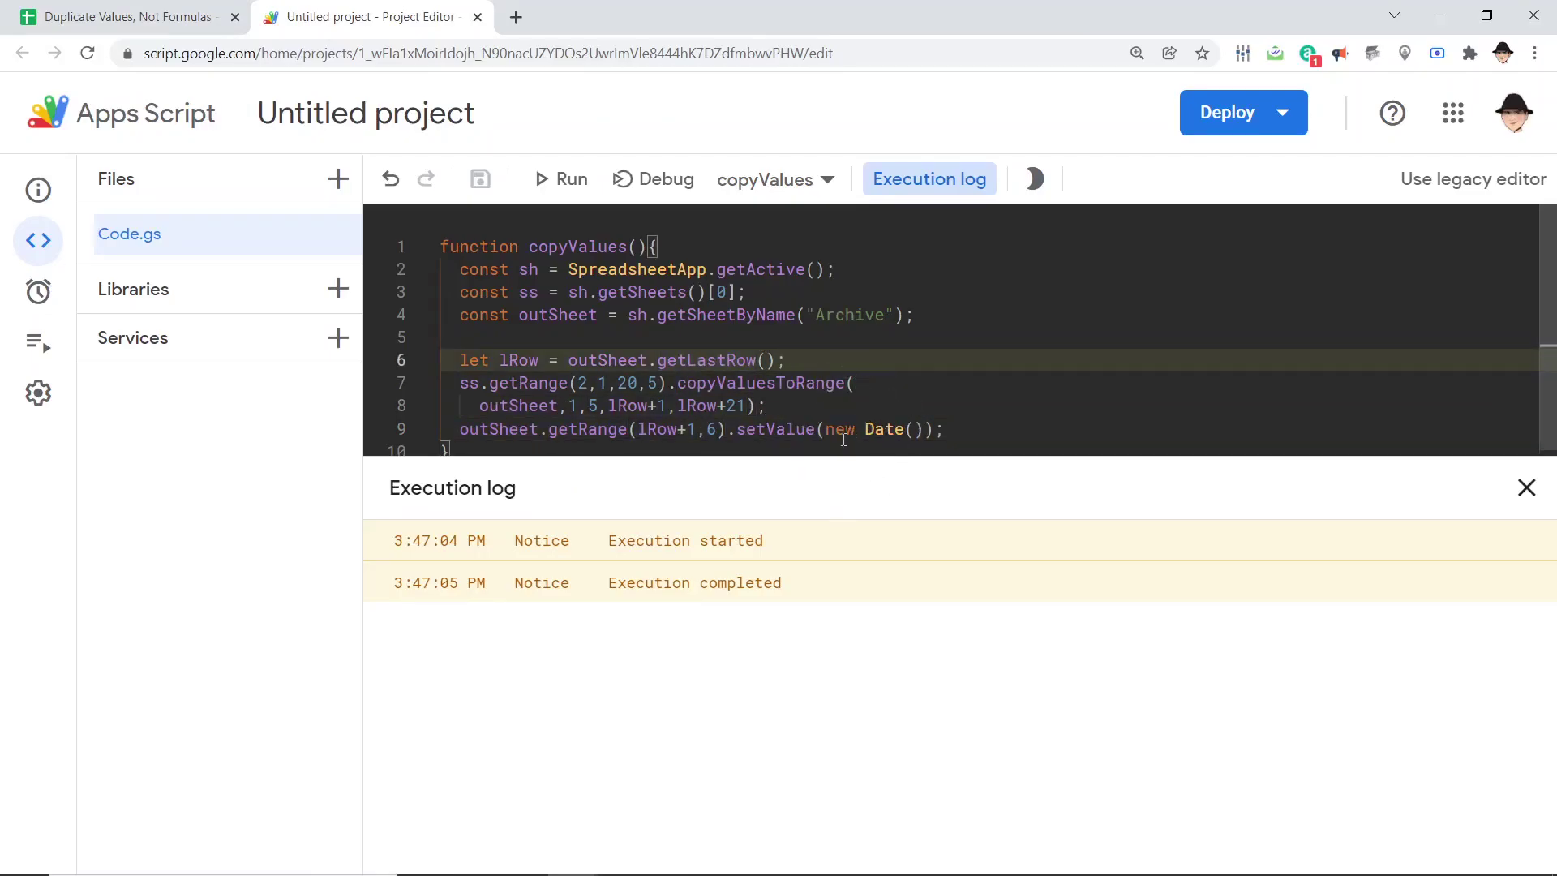
key("shift+Home")
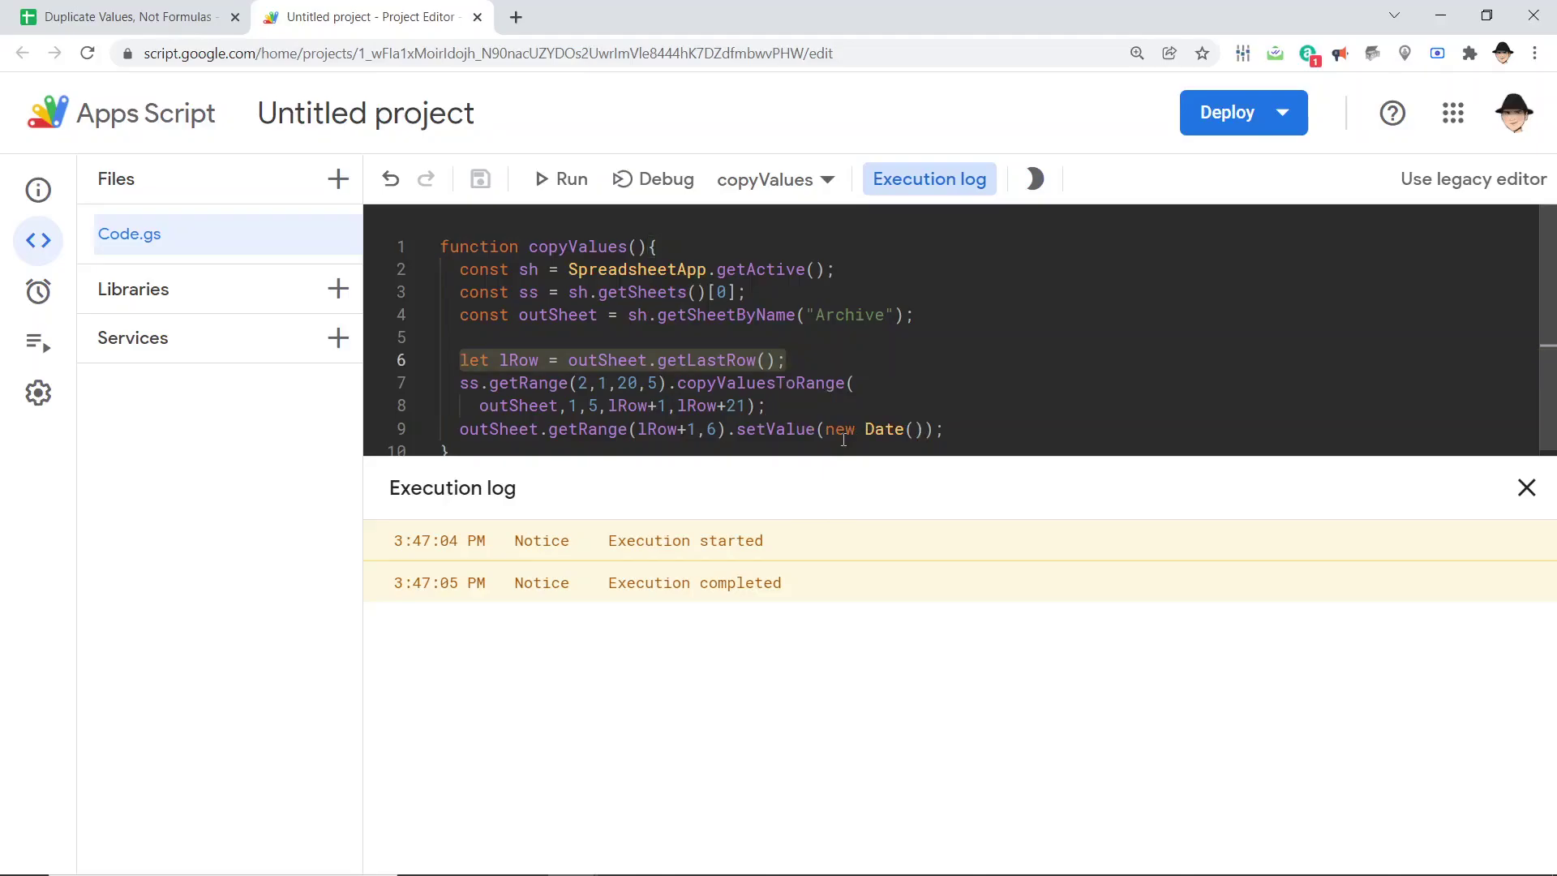
Revert the date line edits to restore the getLastRow version of copyValues.
key("Down")
key("Down")
key("Down")
key("End")
key("BackSpace")
key("BackSpace")
key("BackSpace")
key("BackSpace")
key("BackSpace")
key("BackSpace")
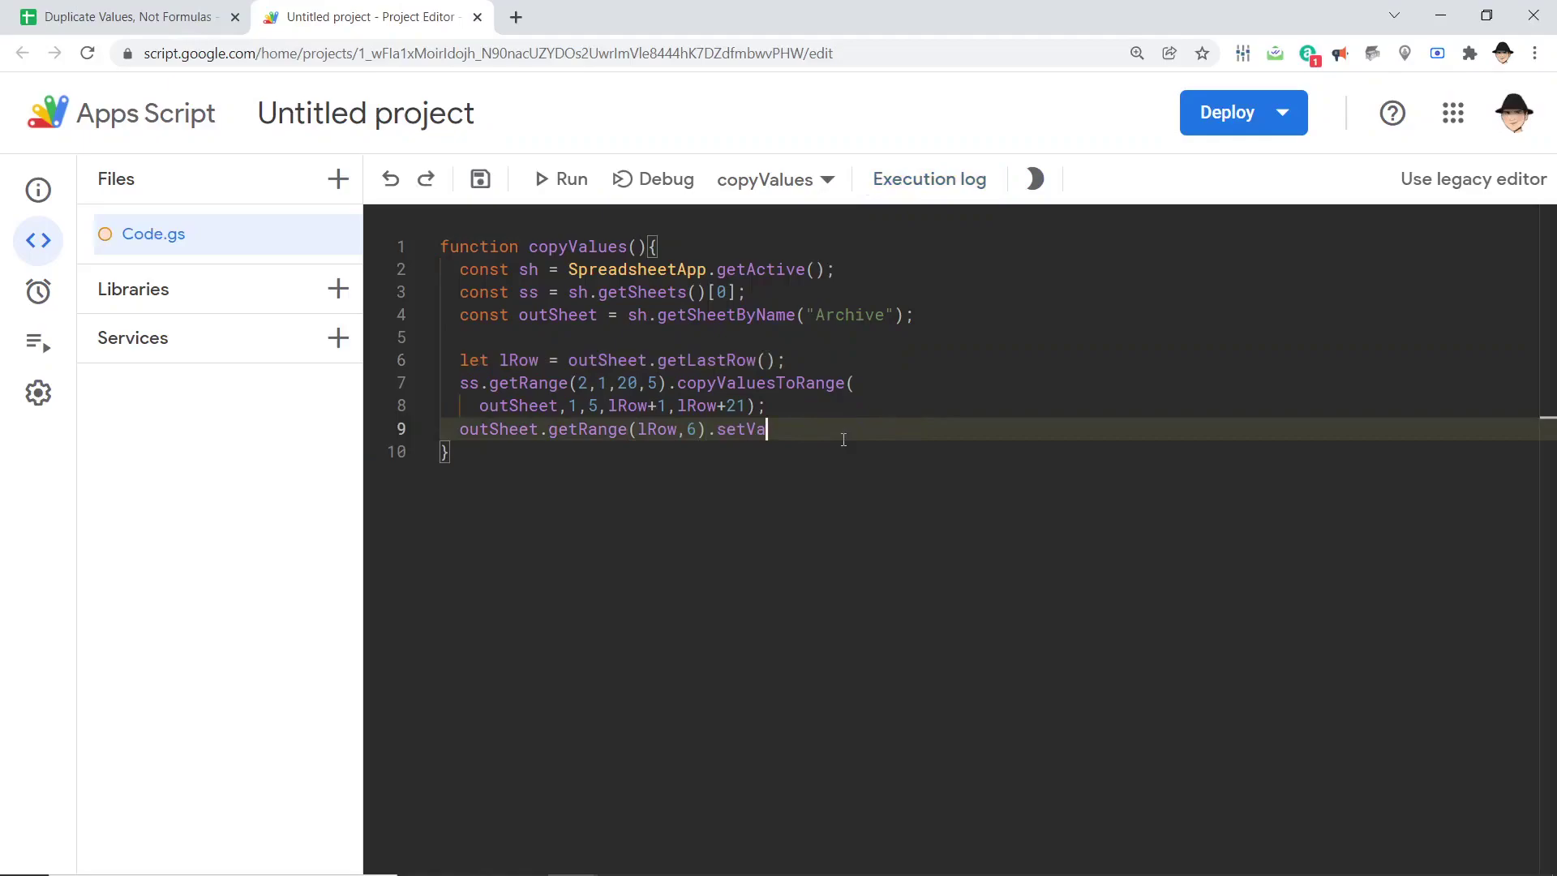
key("BackSpace")
key("BackSpace")
key("BackSpace")
key("BackSpace")
key("BackSpace")
key("BackSpace")
type("outSheet.getLastRow()")
type("outSheet.getLastRow()")
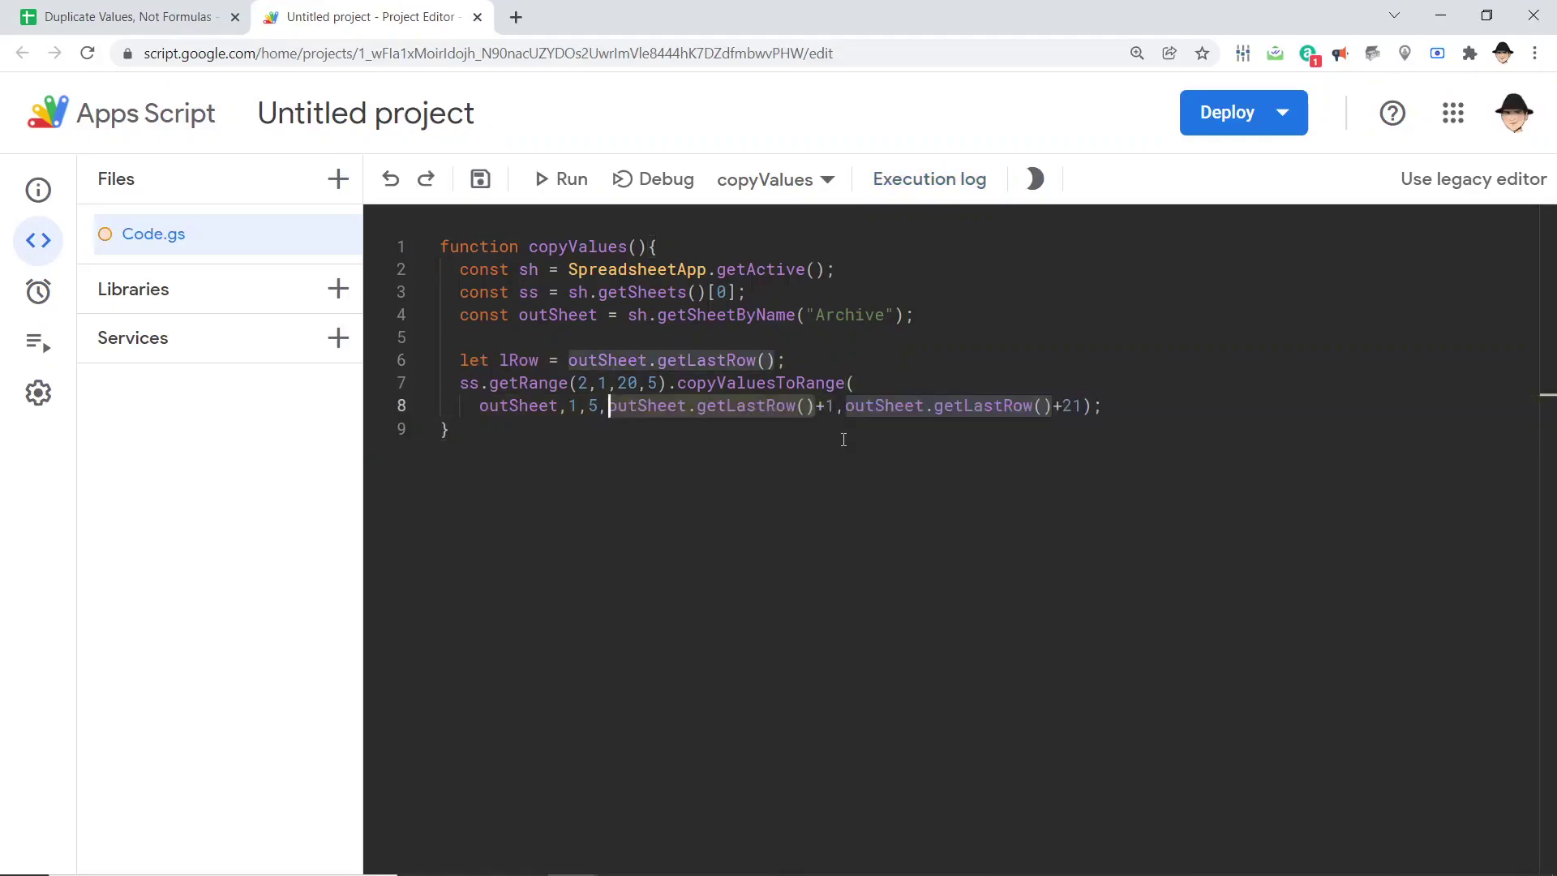
key("Up")
key("Up")
key("End")
key("BackSpace")
key("BackSpace")
key("BackSpace")
key("BackSpace")
key("BackSpace")
key("BackSpace")
key("BackSpace")
key("BackSpace")
key("BackSpace")
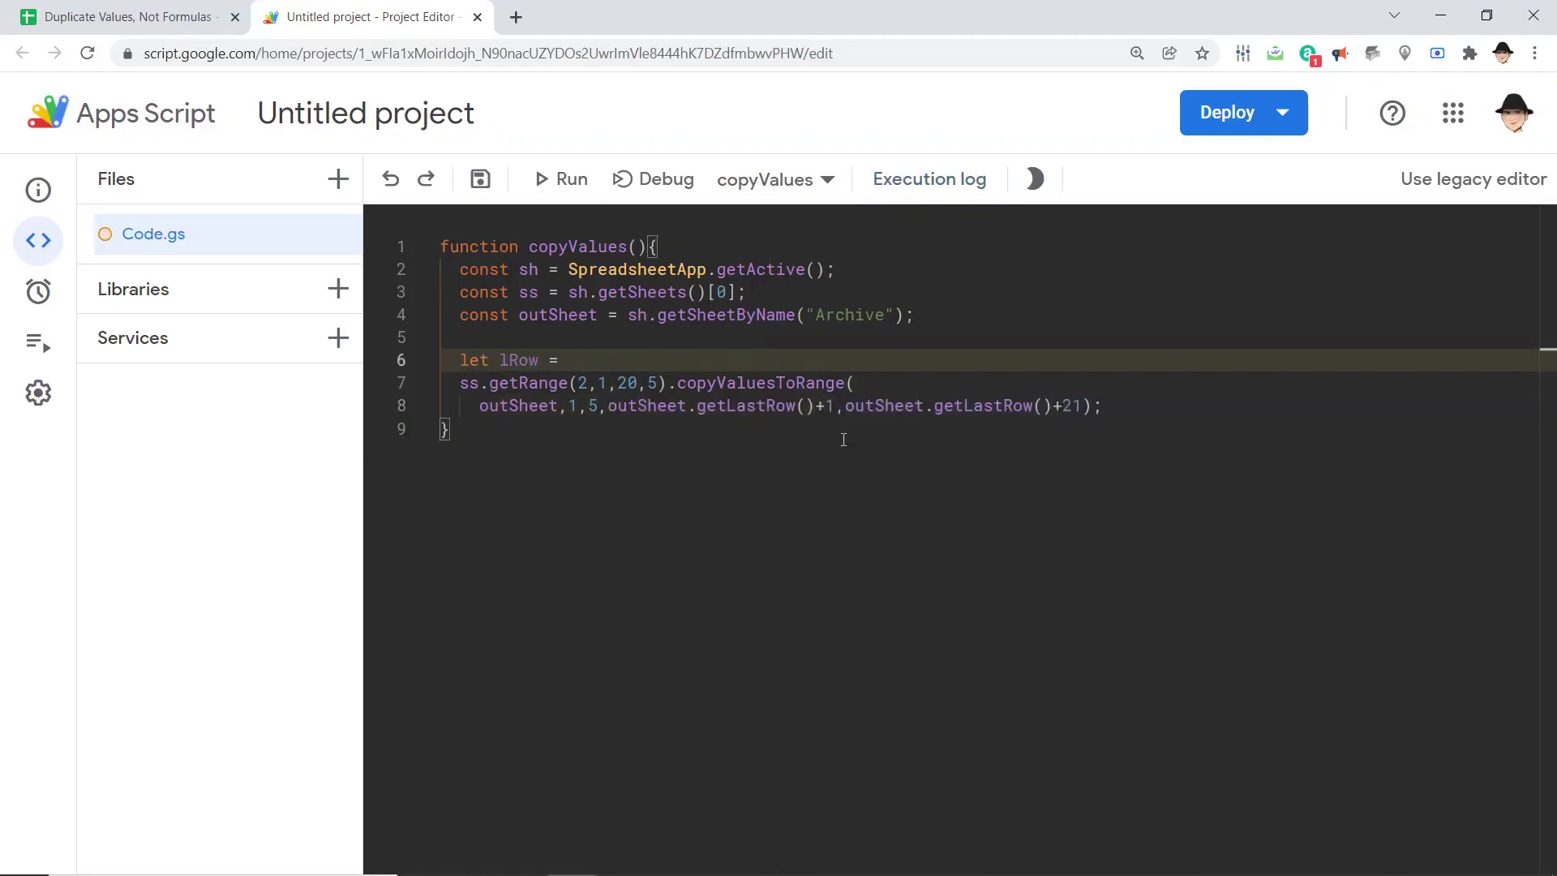
type("outSheet.getLastRow")
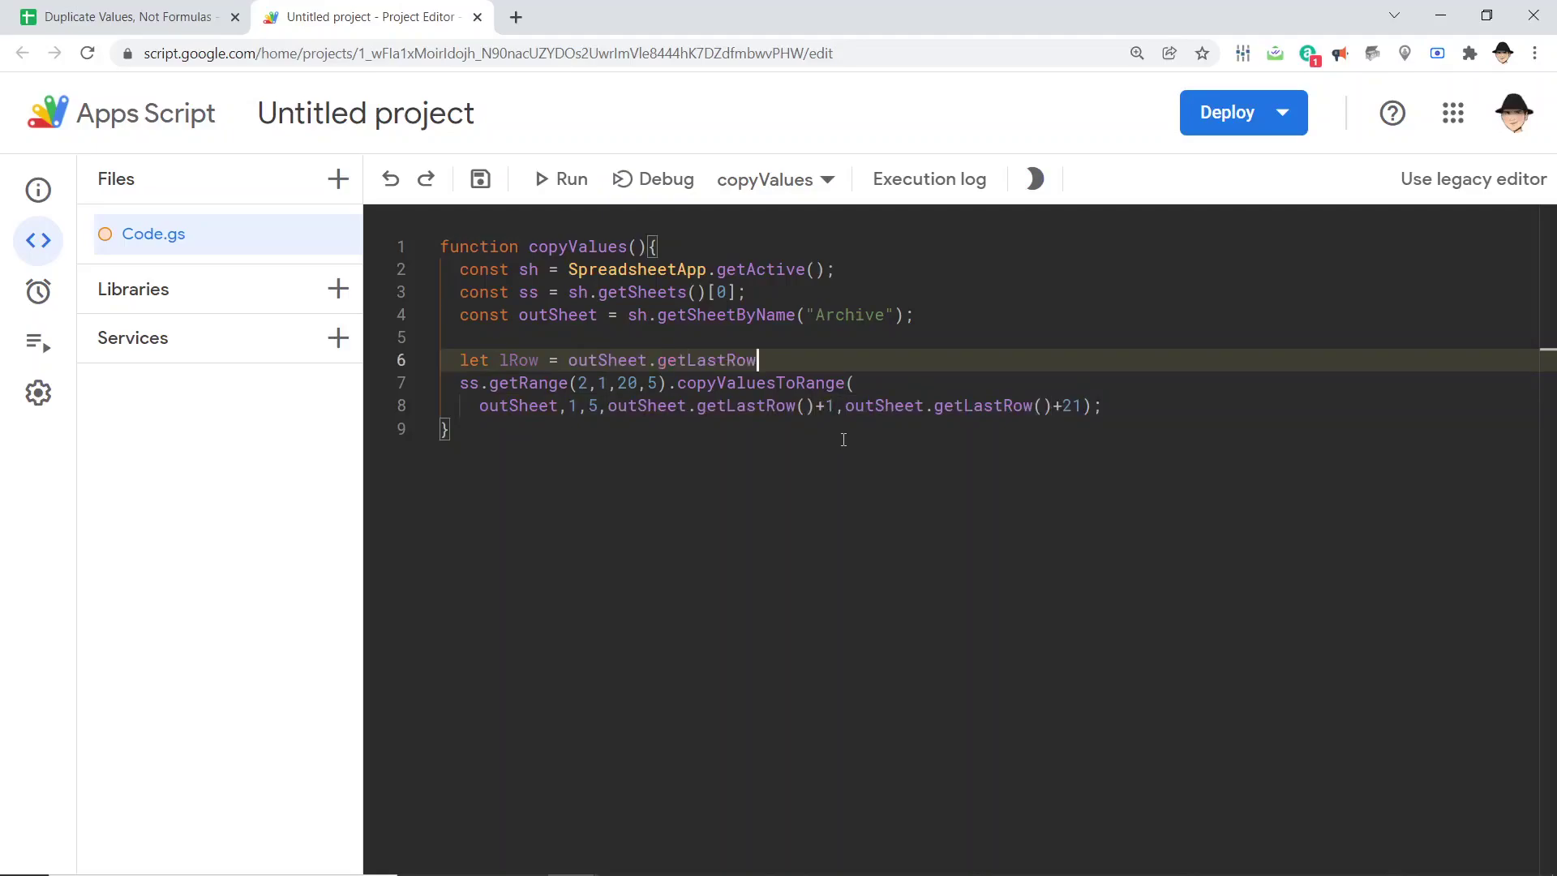
type("();")
Add outSheet.getRange(outSheet.getLastRow()+1,6).setValue(new Date()) after the copy line and save.
key("Down")
key("Down")
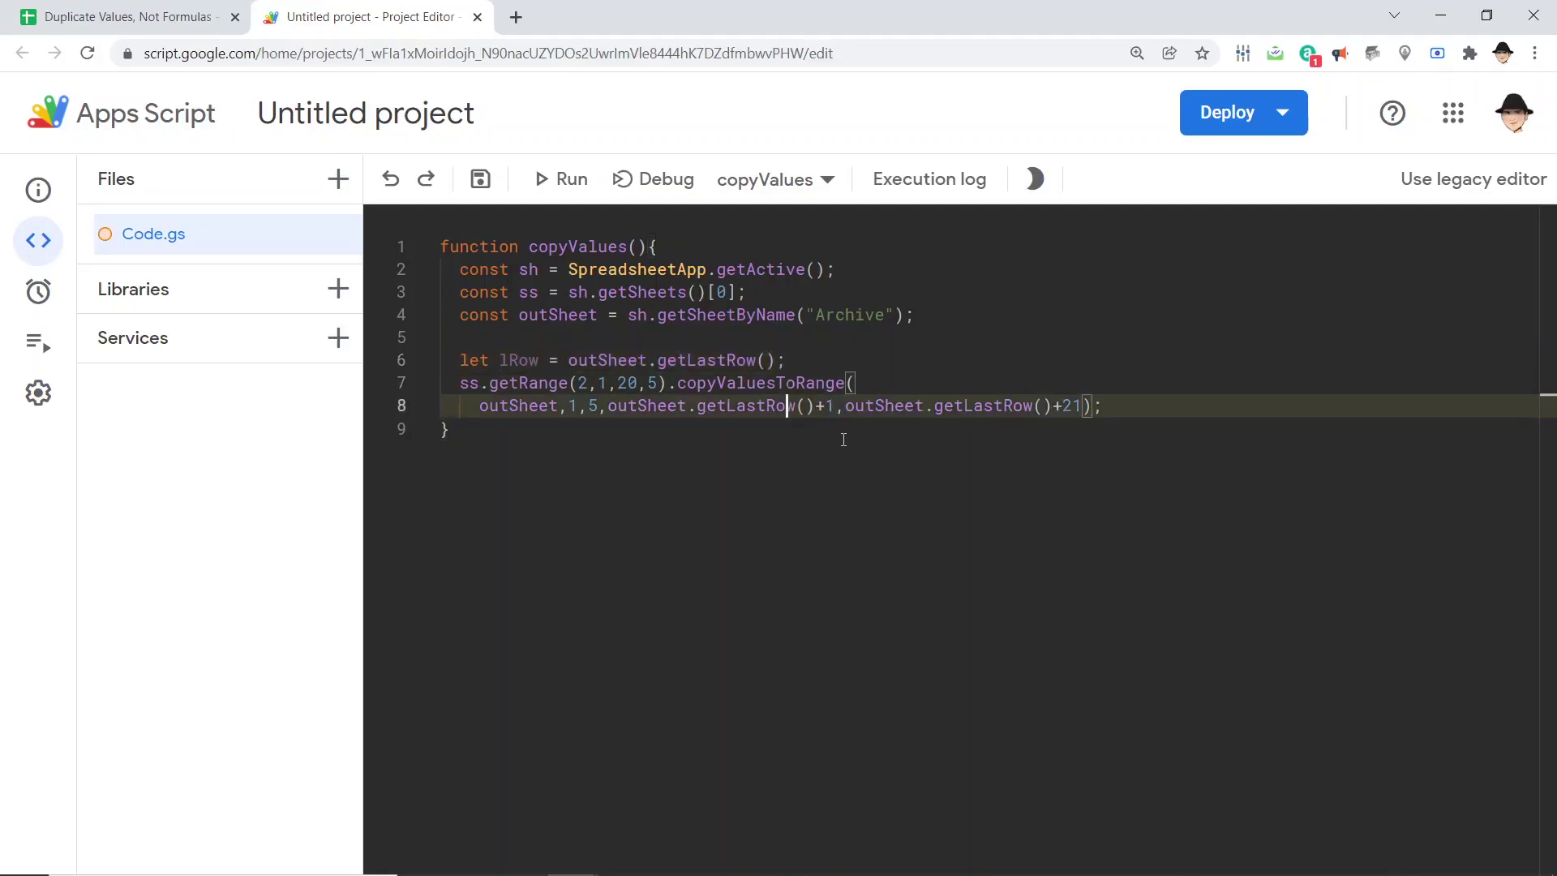
key("End")
key("Return")
key("BackSpace")
type("ou")
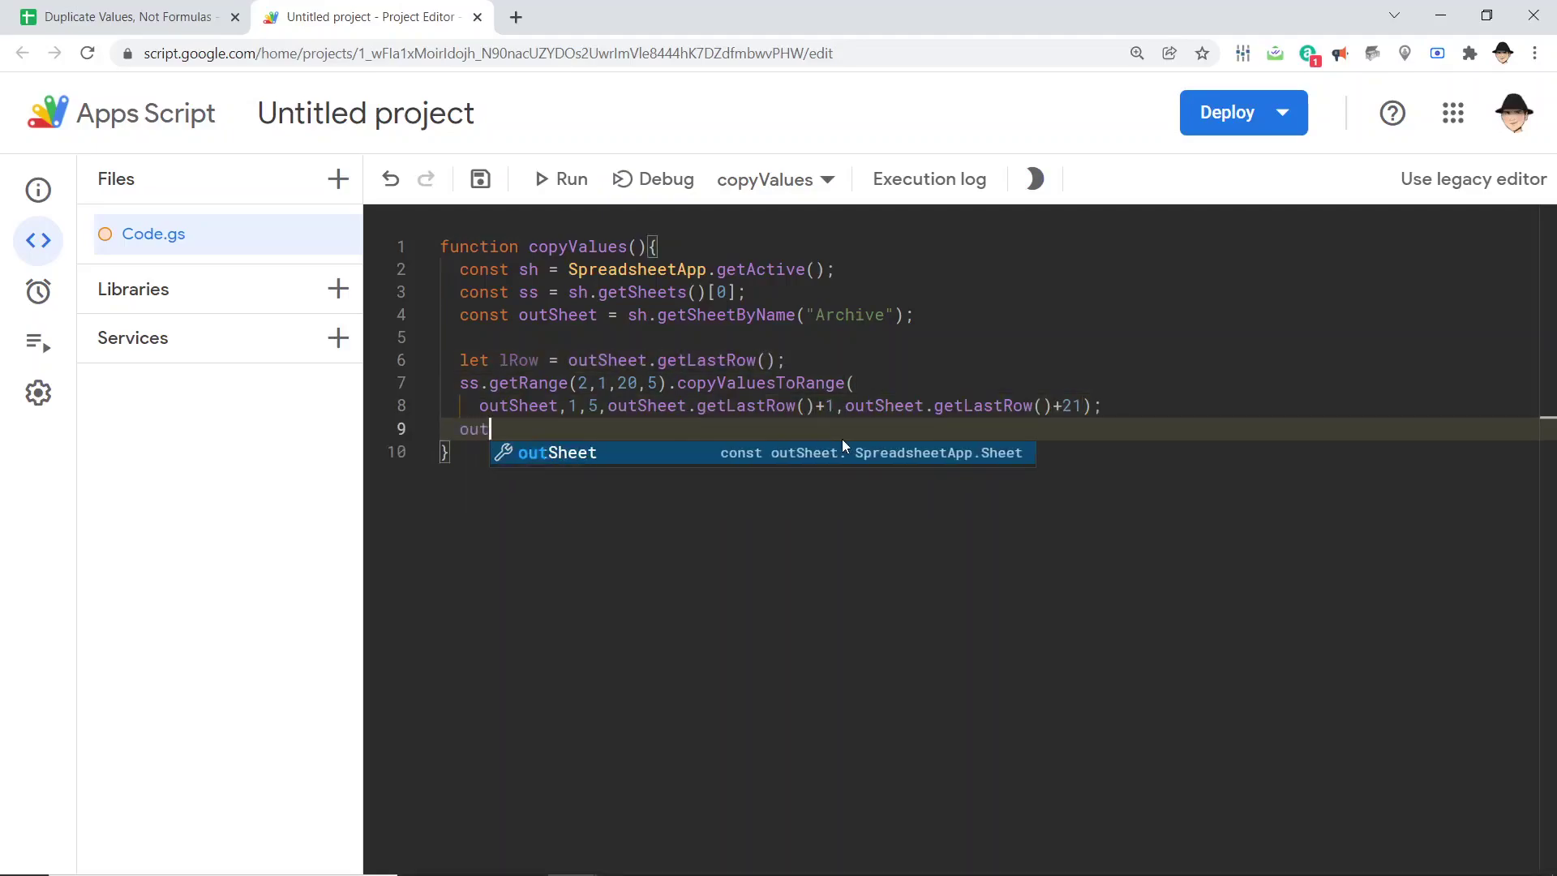
type("tSheet.getRange")
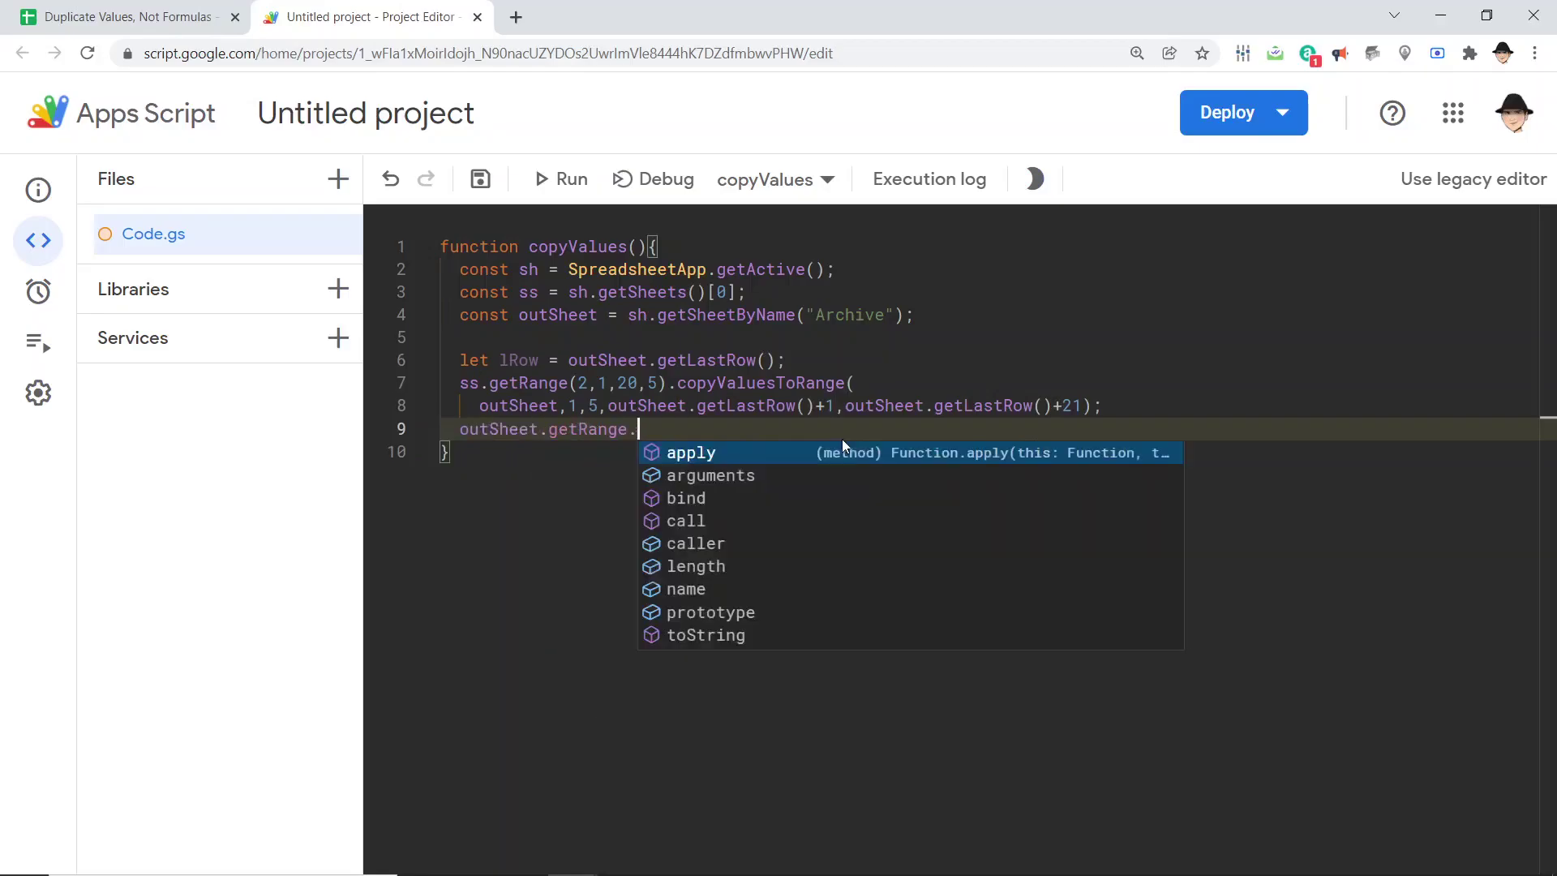
type("(")
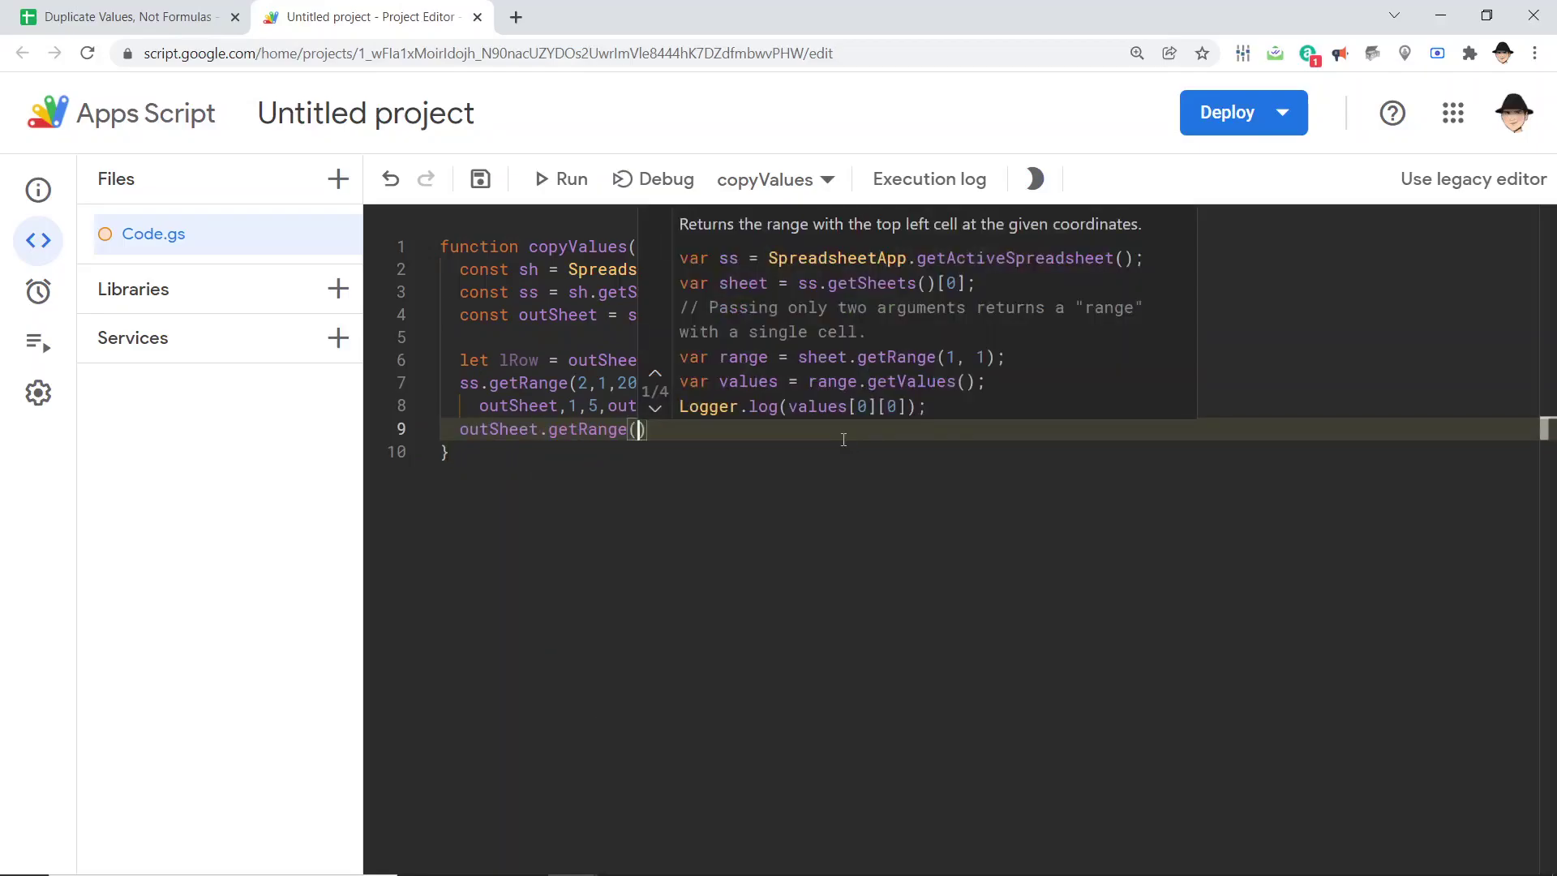
type("outSheet.getLast")
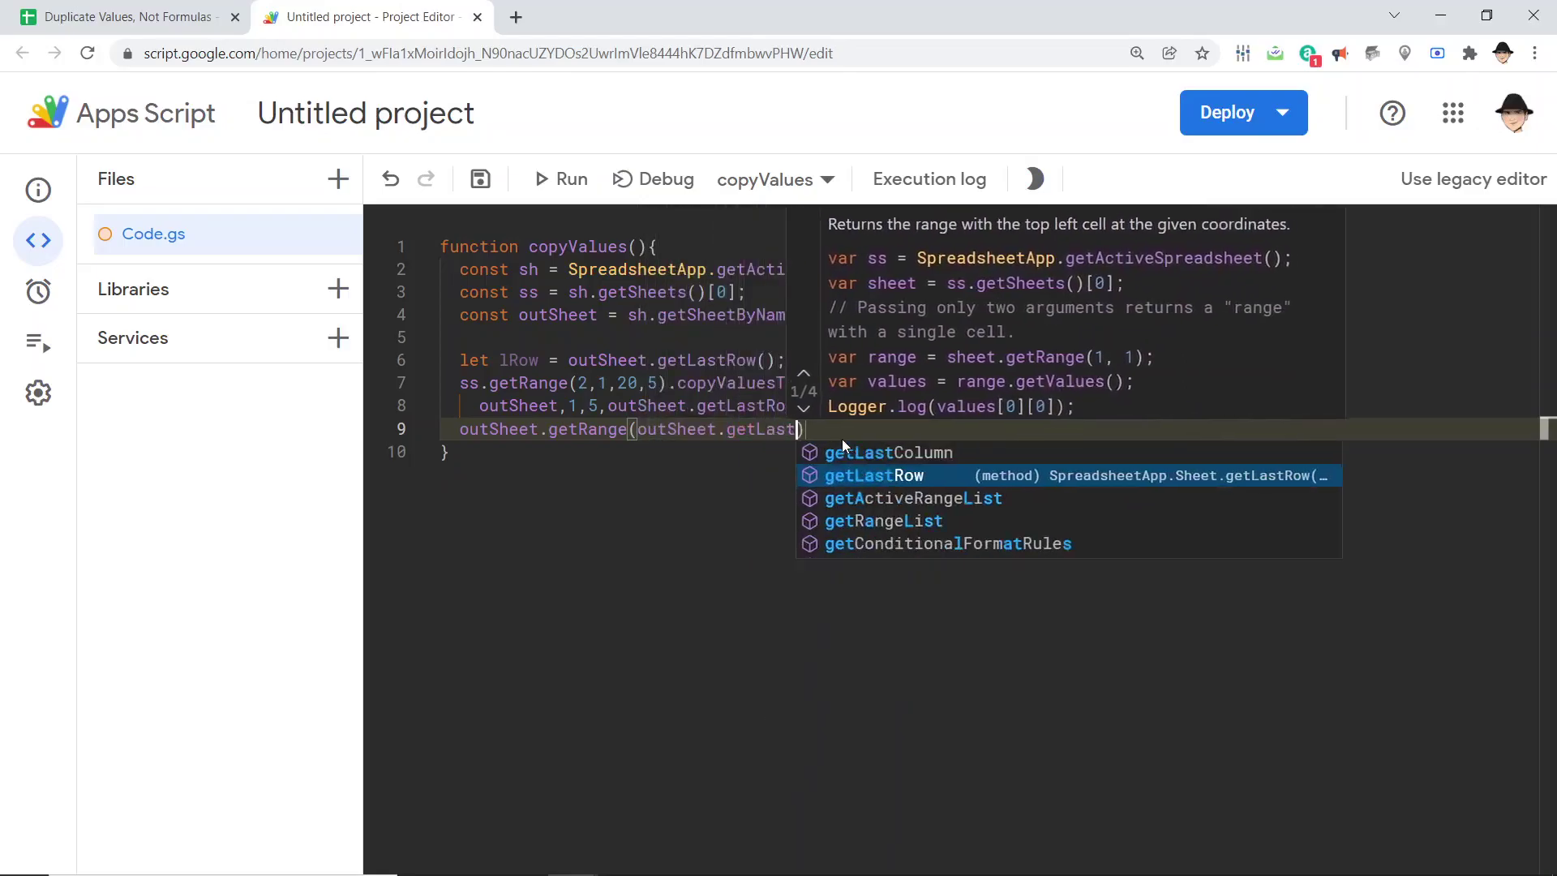
key("Return")
type("()+")
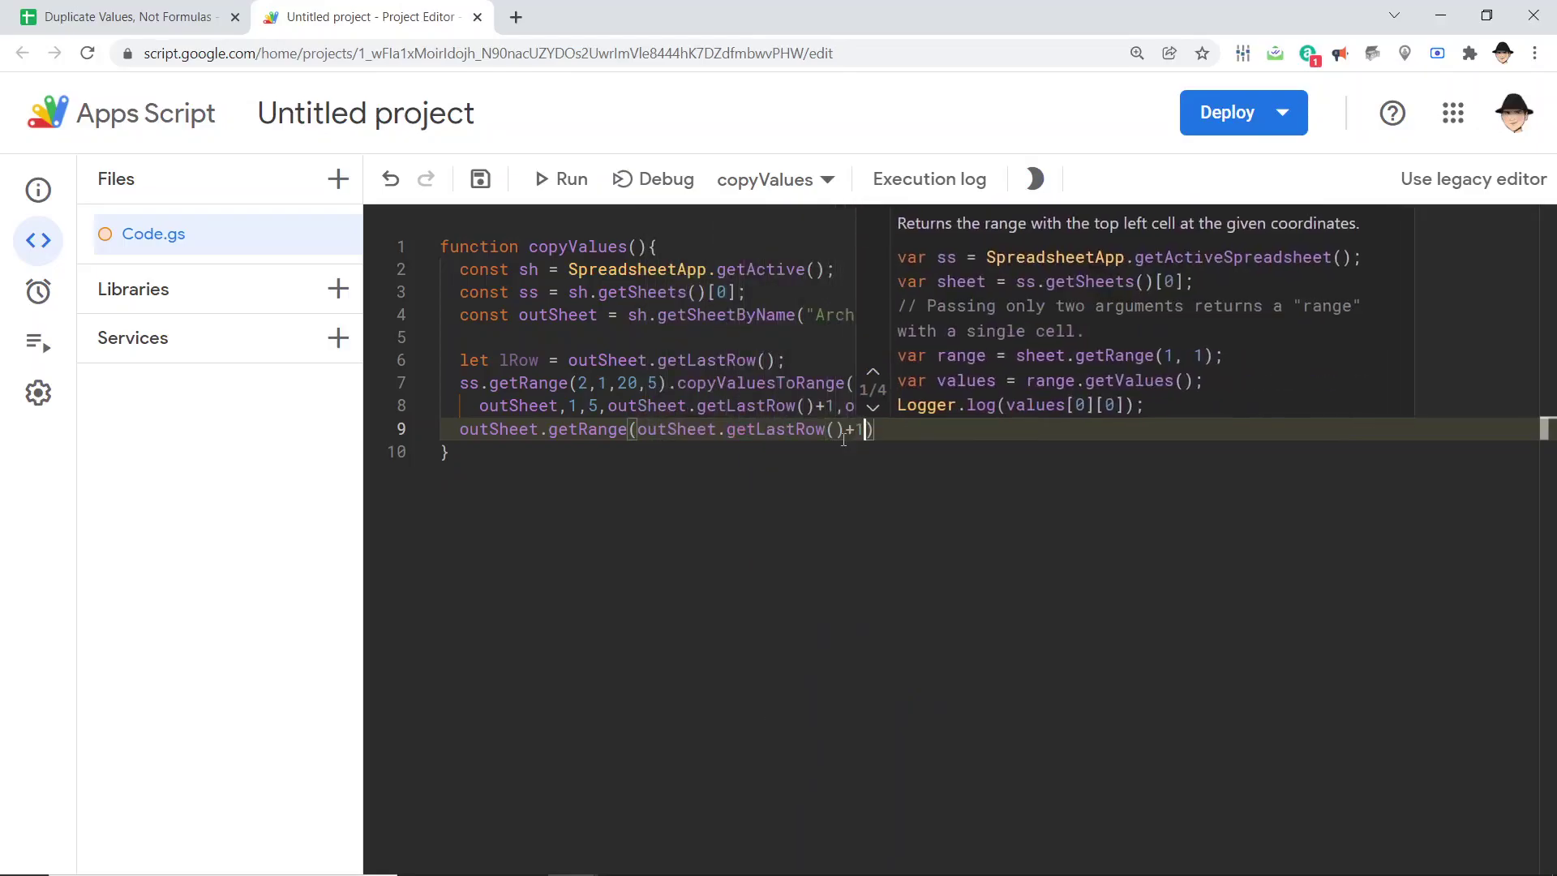
type("1,6).")
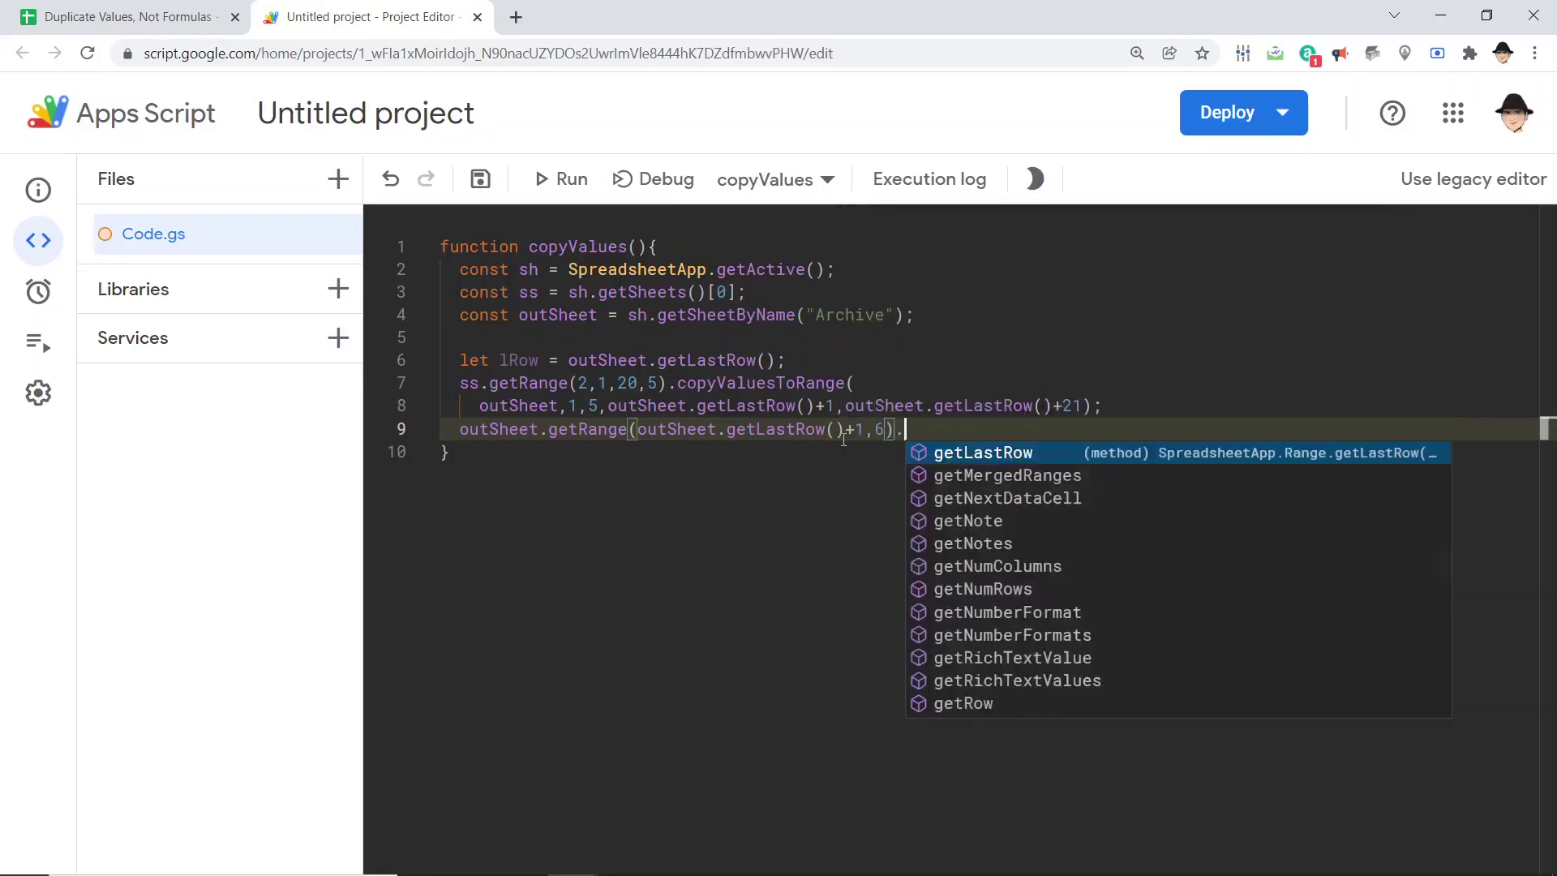
type("setValue(new Date()")
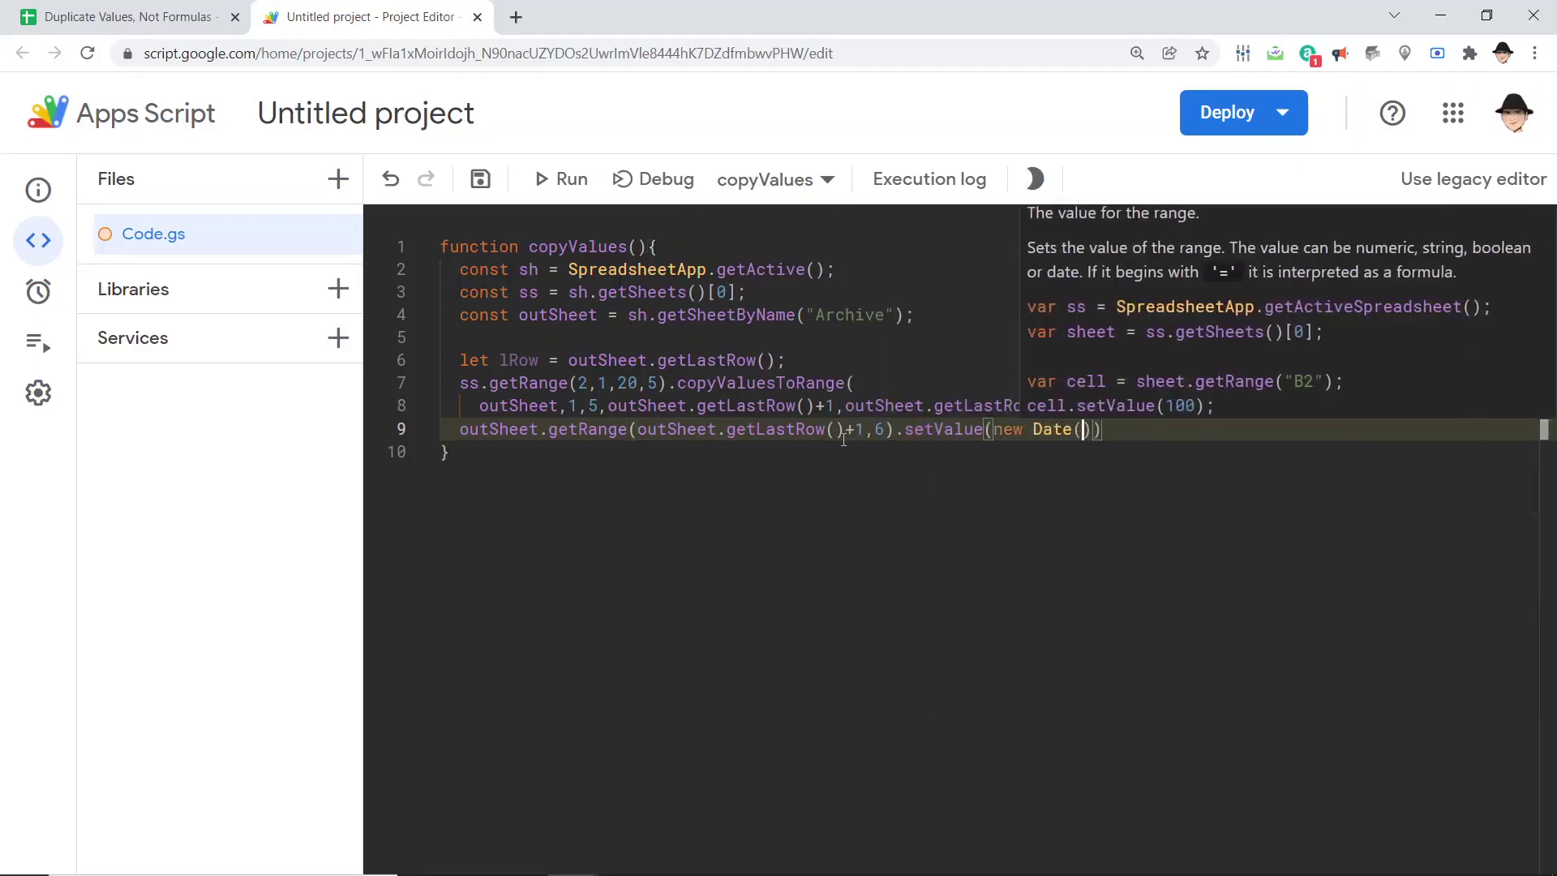
type(");")
key("ctrl+s")
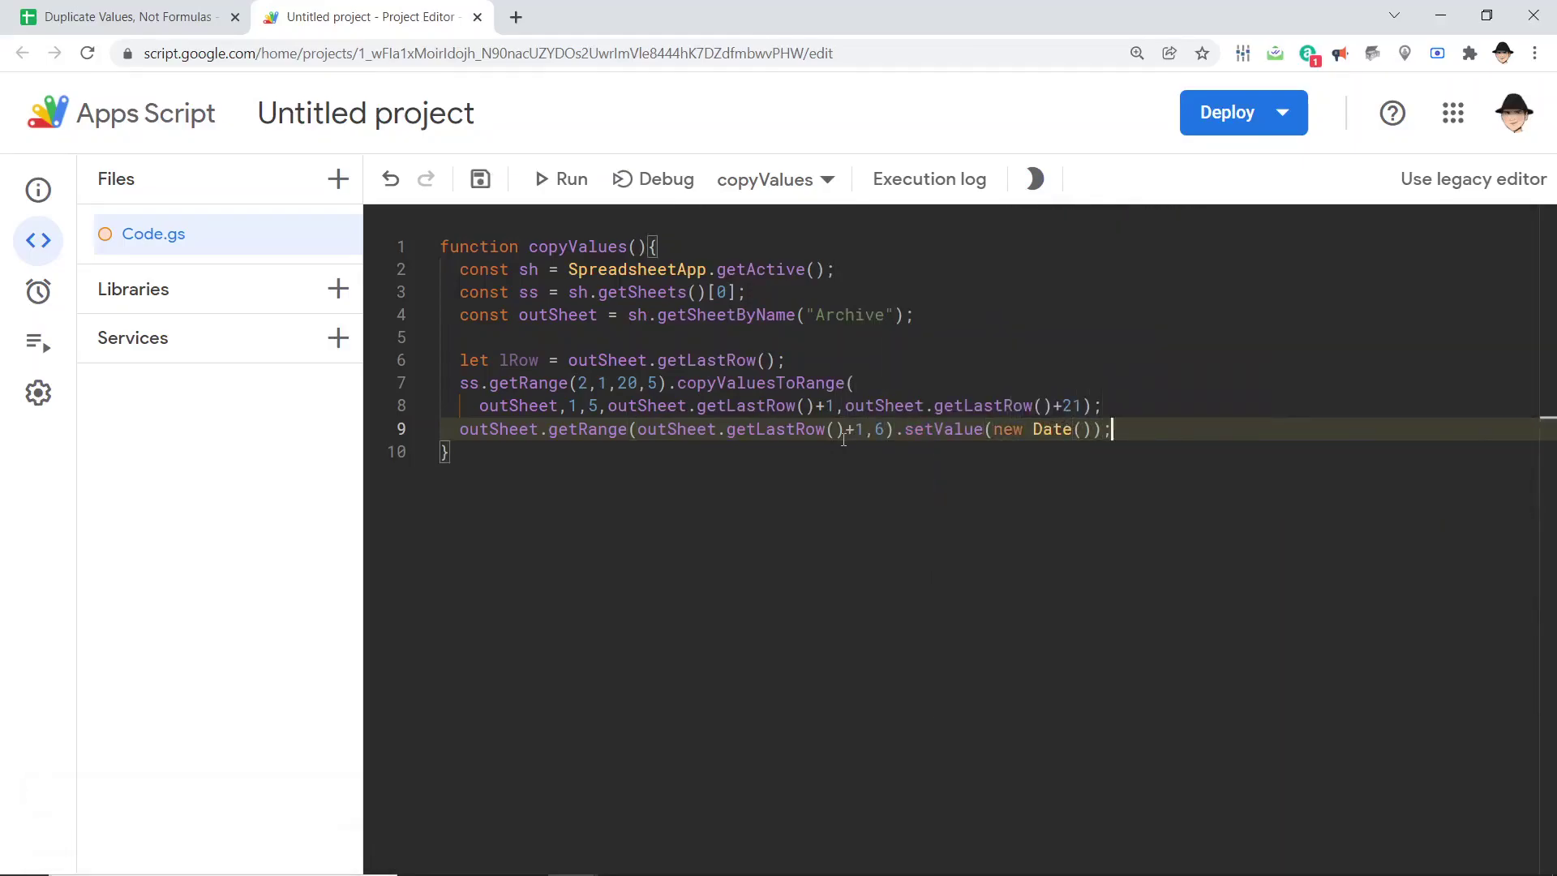
key("ctrl+s")
Run copyValues and check Archive for new rows 22–41 with the date in F42.
key("ctrl+r")
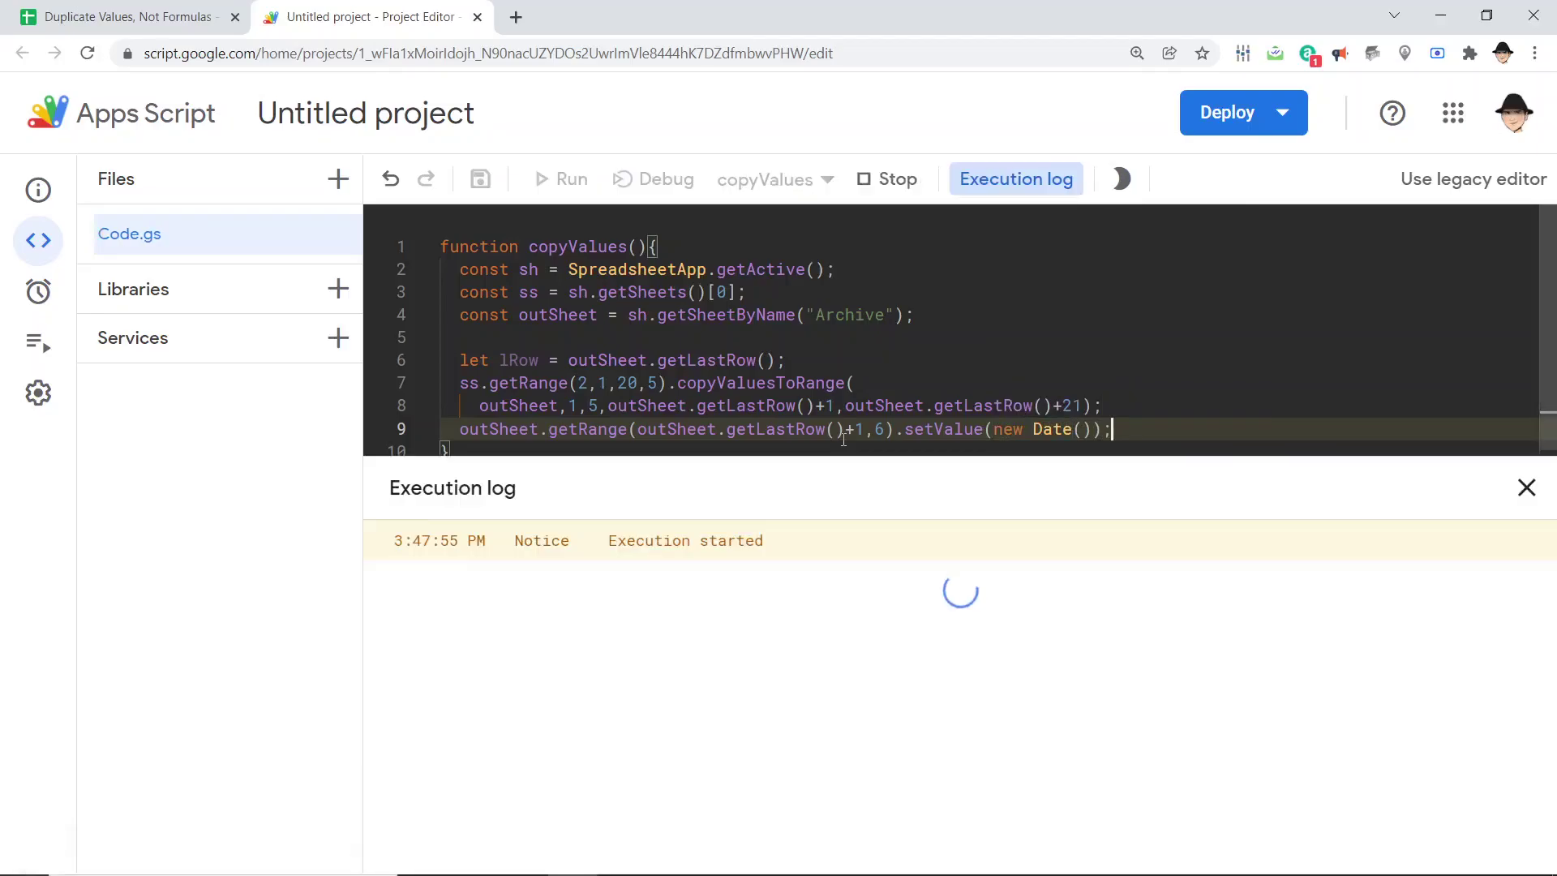
key("ctrl+shift+Tab")
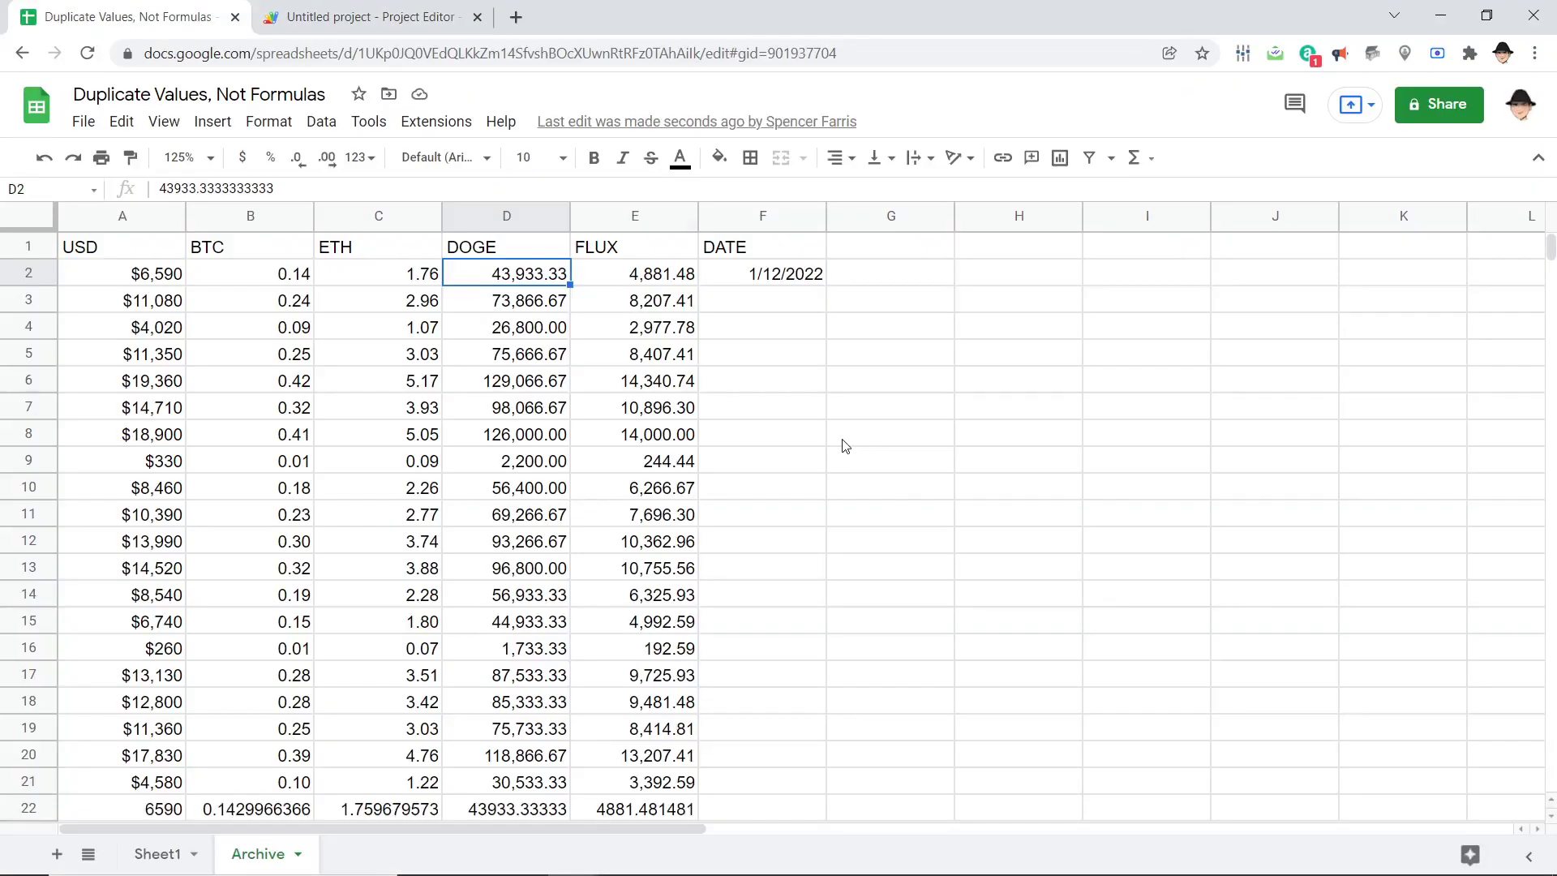
key("Right")
key("ctrl+Down")
key("Right")
key("Down")
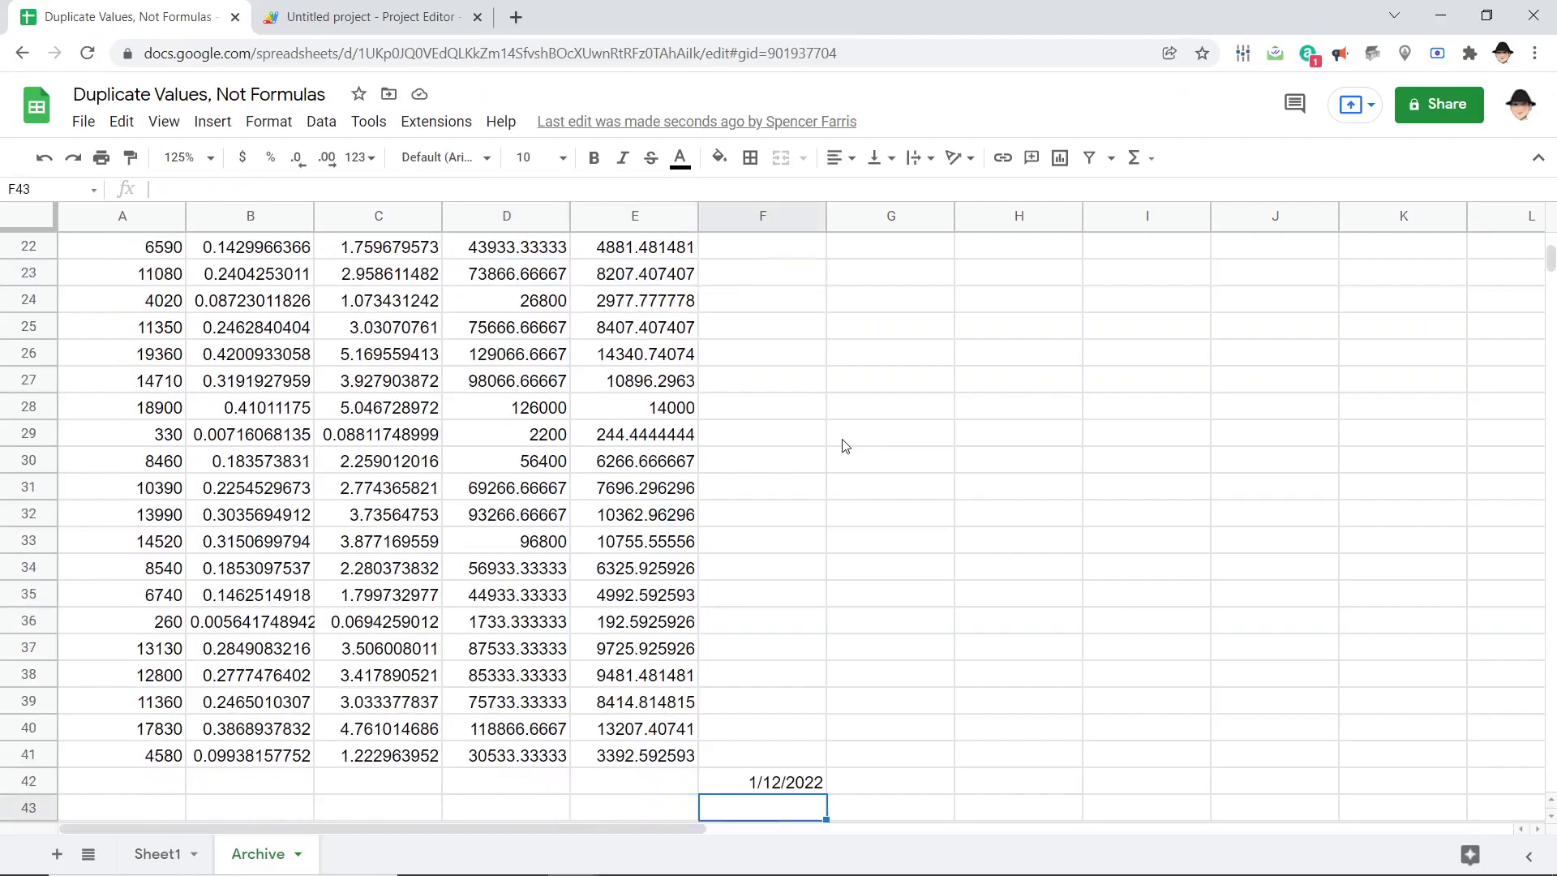
key("Up")
key("Left")
key("Down")
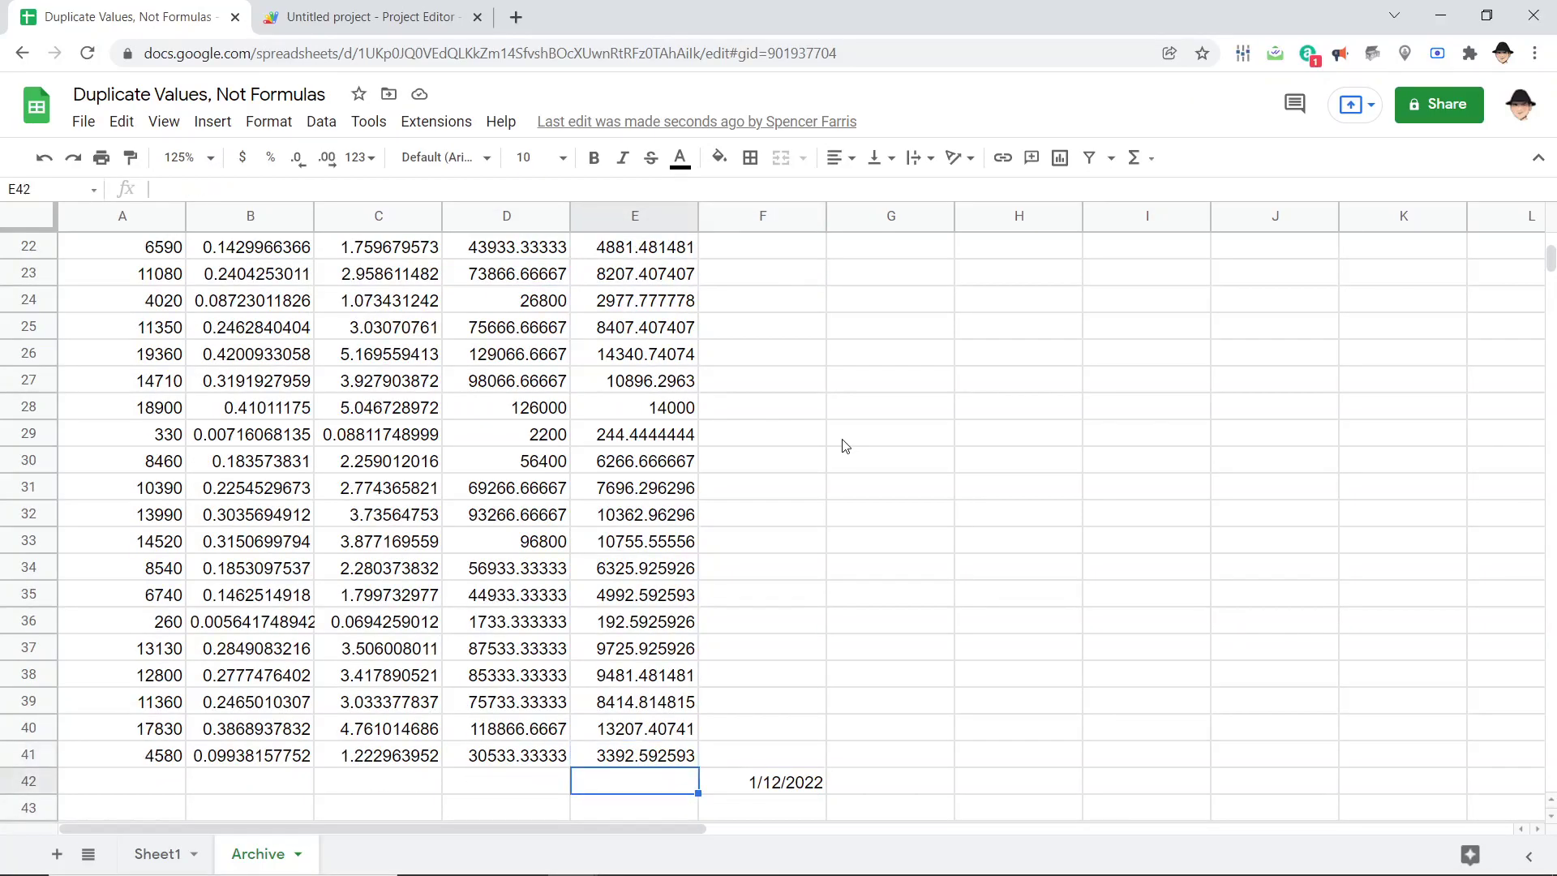
key("Right")
key("Left")
key("Up")
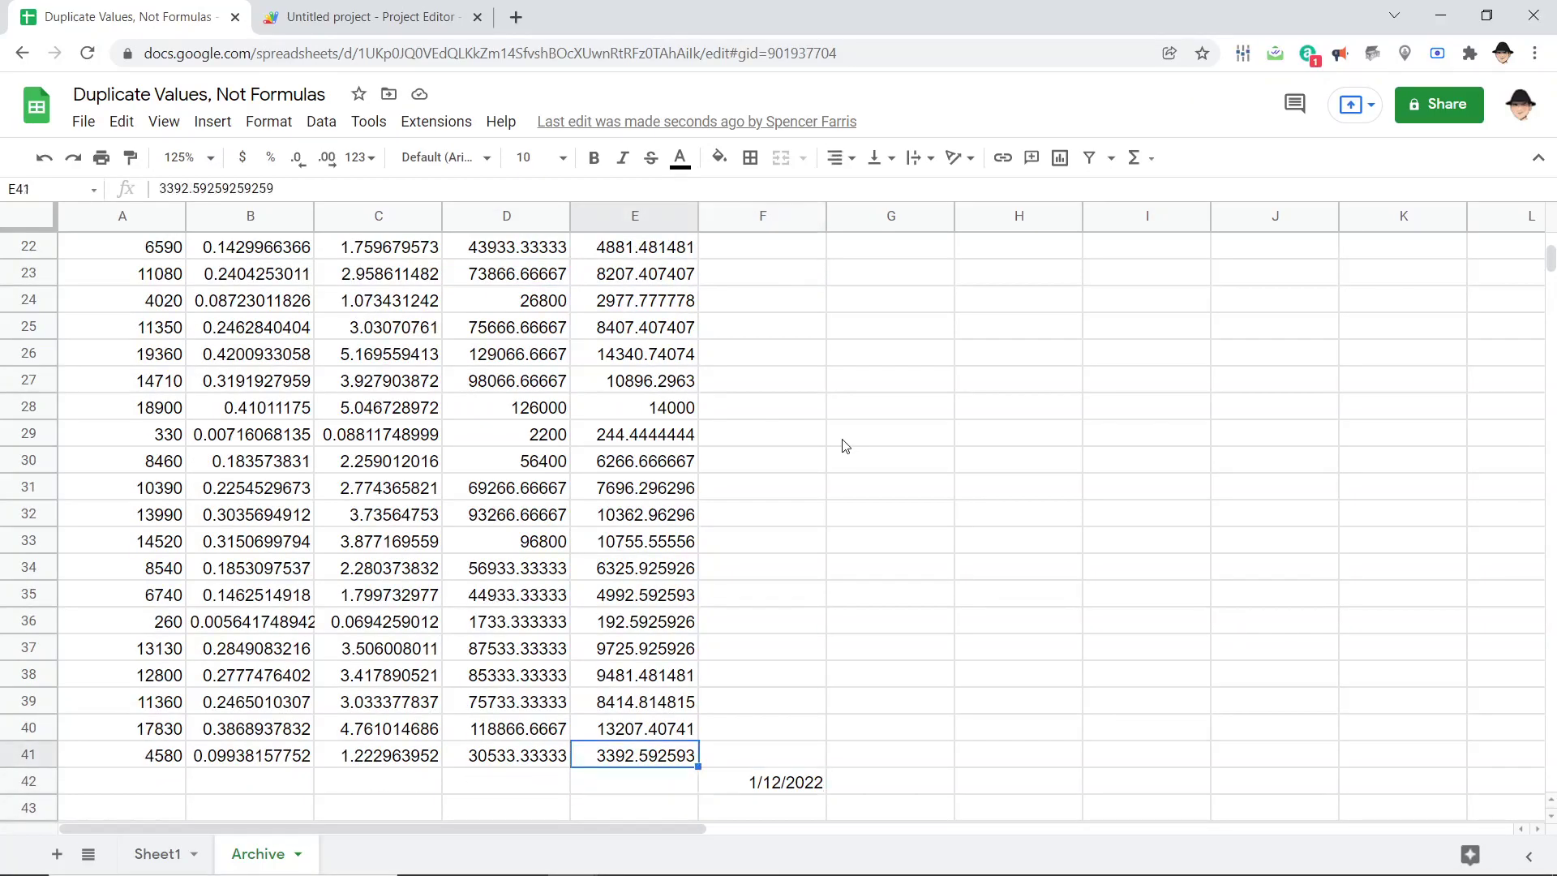
key("ctrl+Tab")
Select the lRow declaration on line 6, then remove the +1 from line 9's date row.
key("Up")
key("Up")
key("Up")
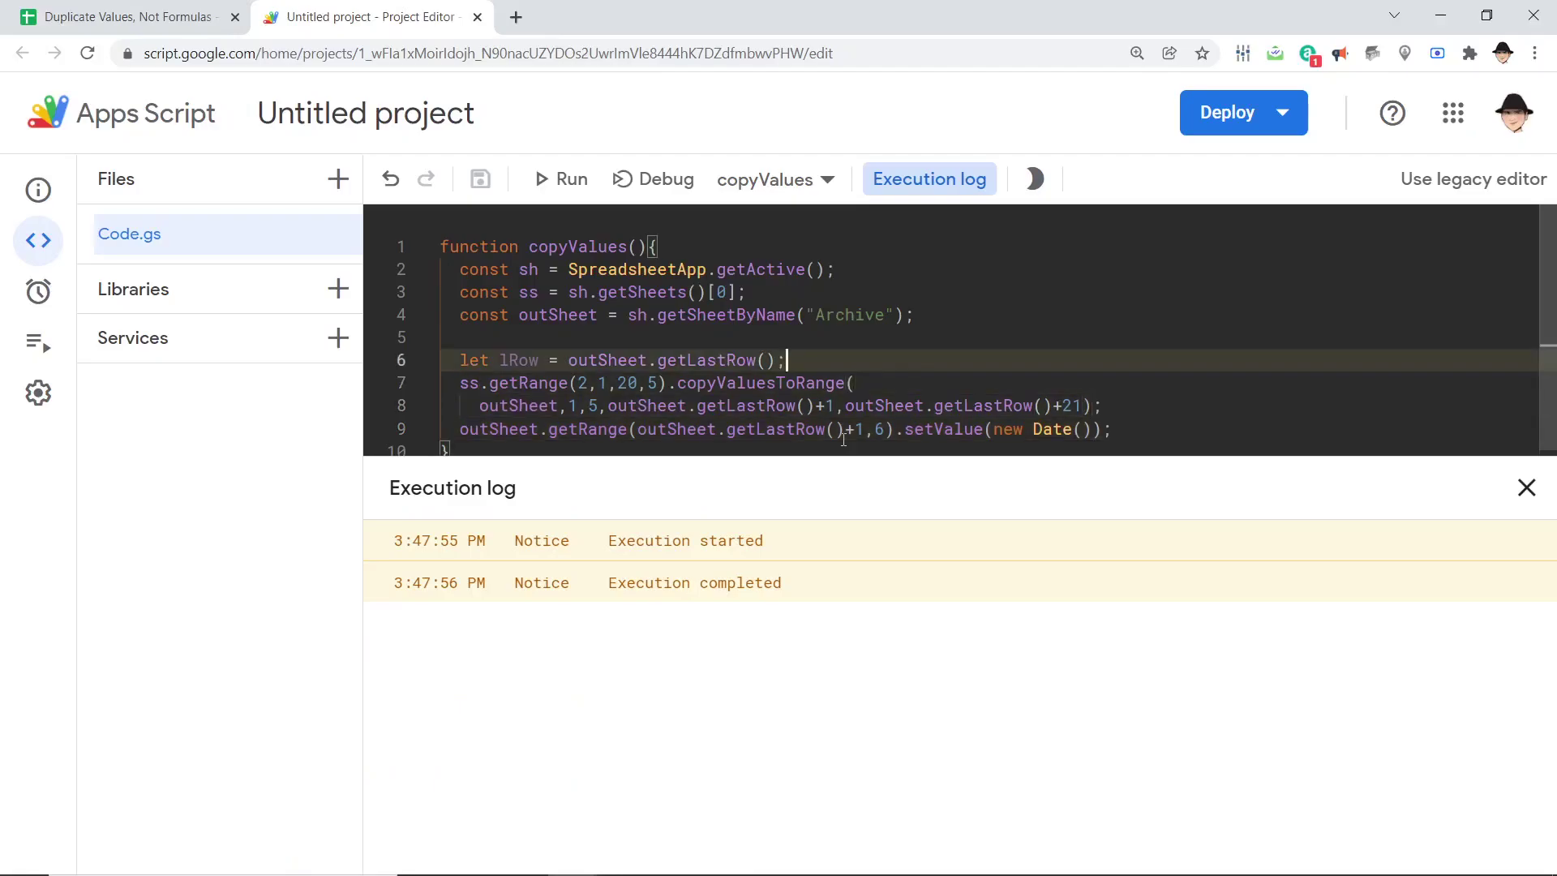
key("shift+Home")
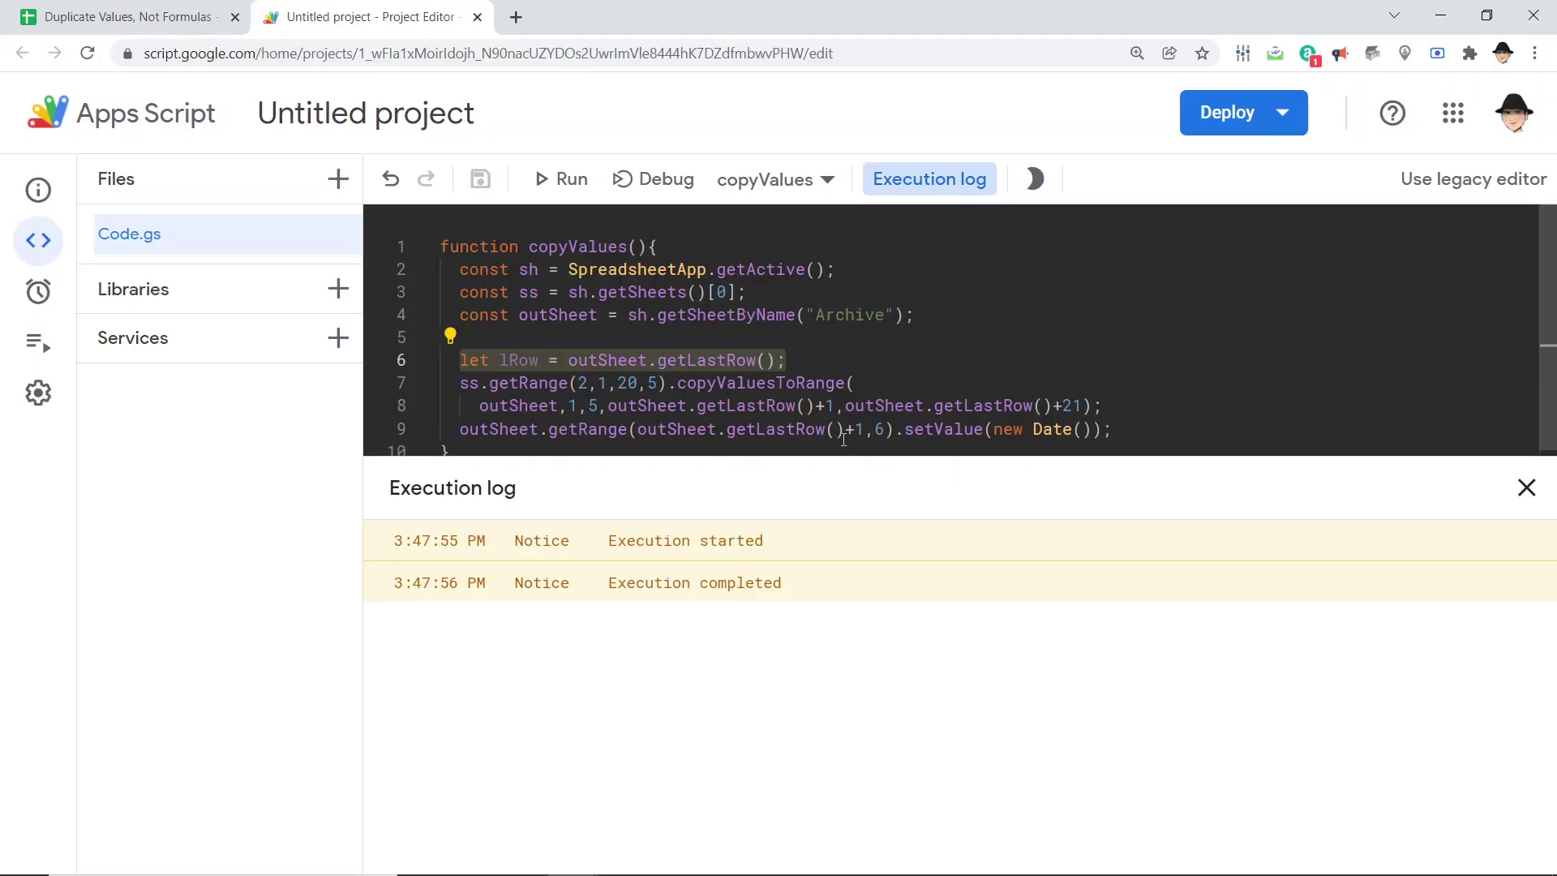
key("Down")
key("Down")
key("Down")
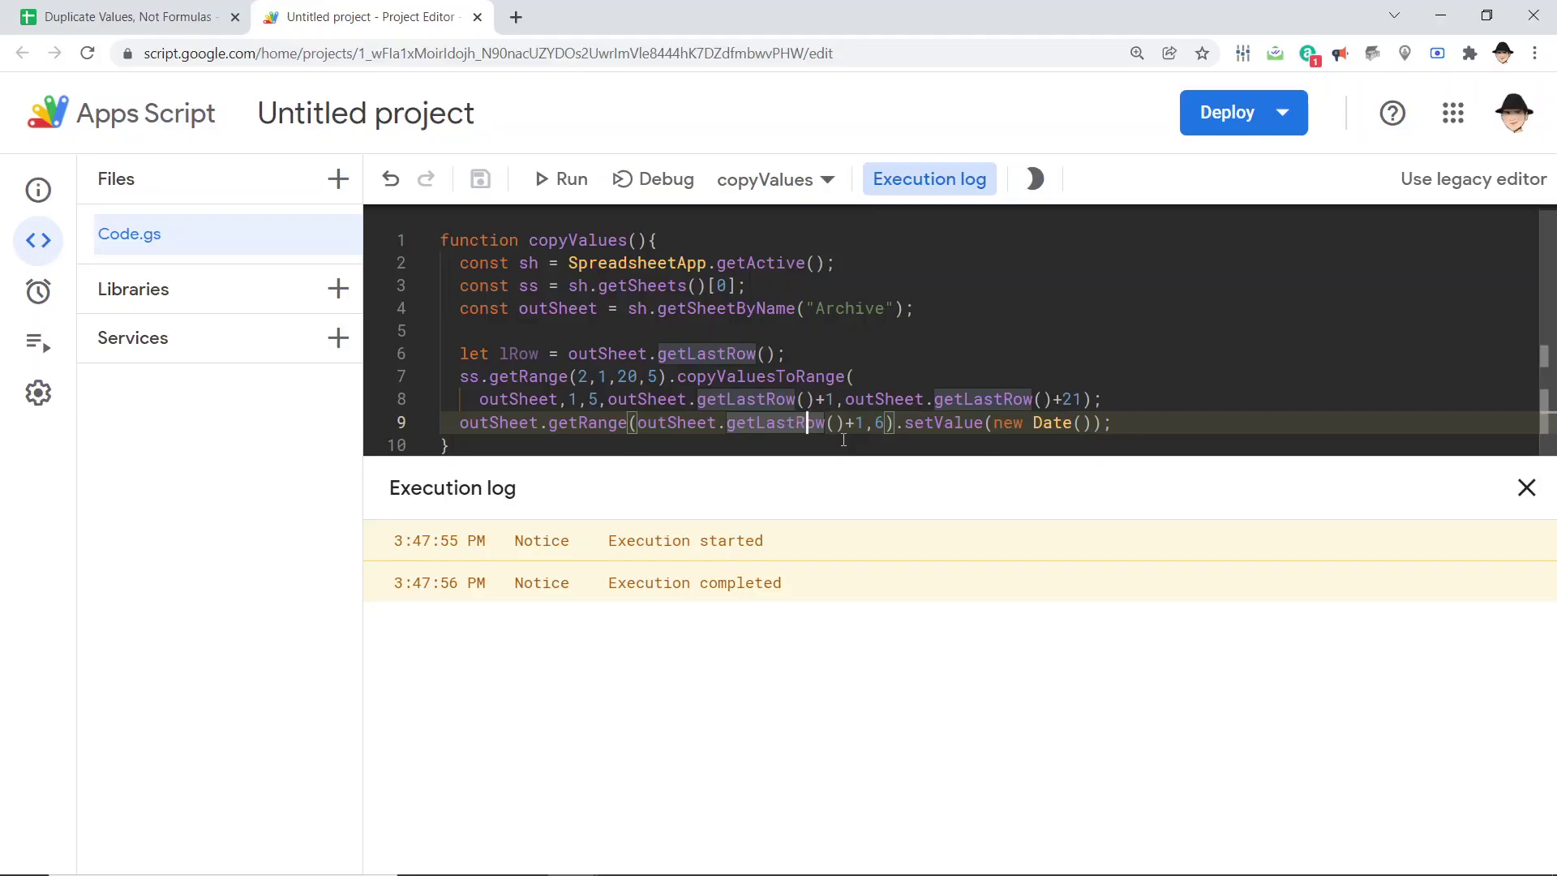
left_click(844, 429)
key("Delete")
key("Delete")
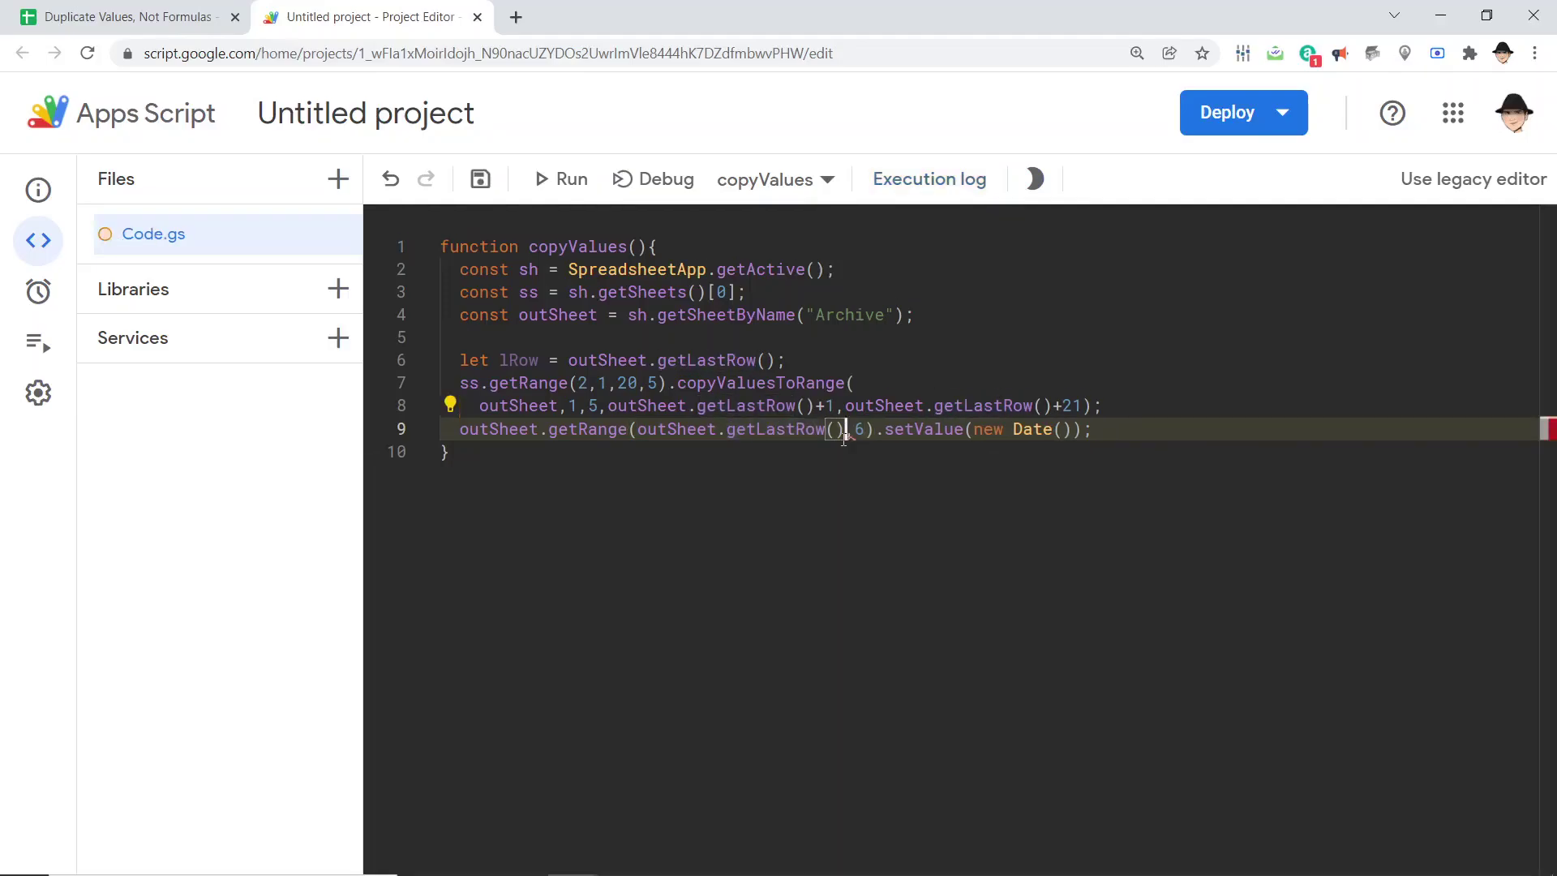
type("-19")
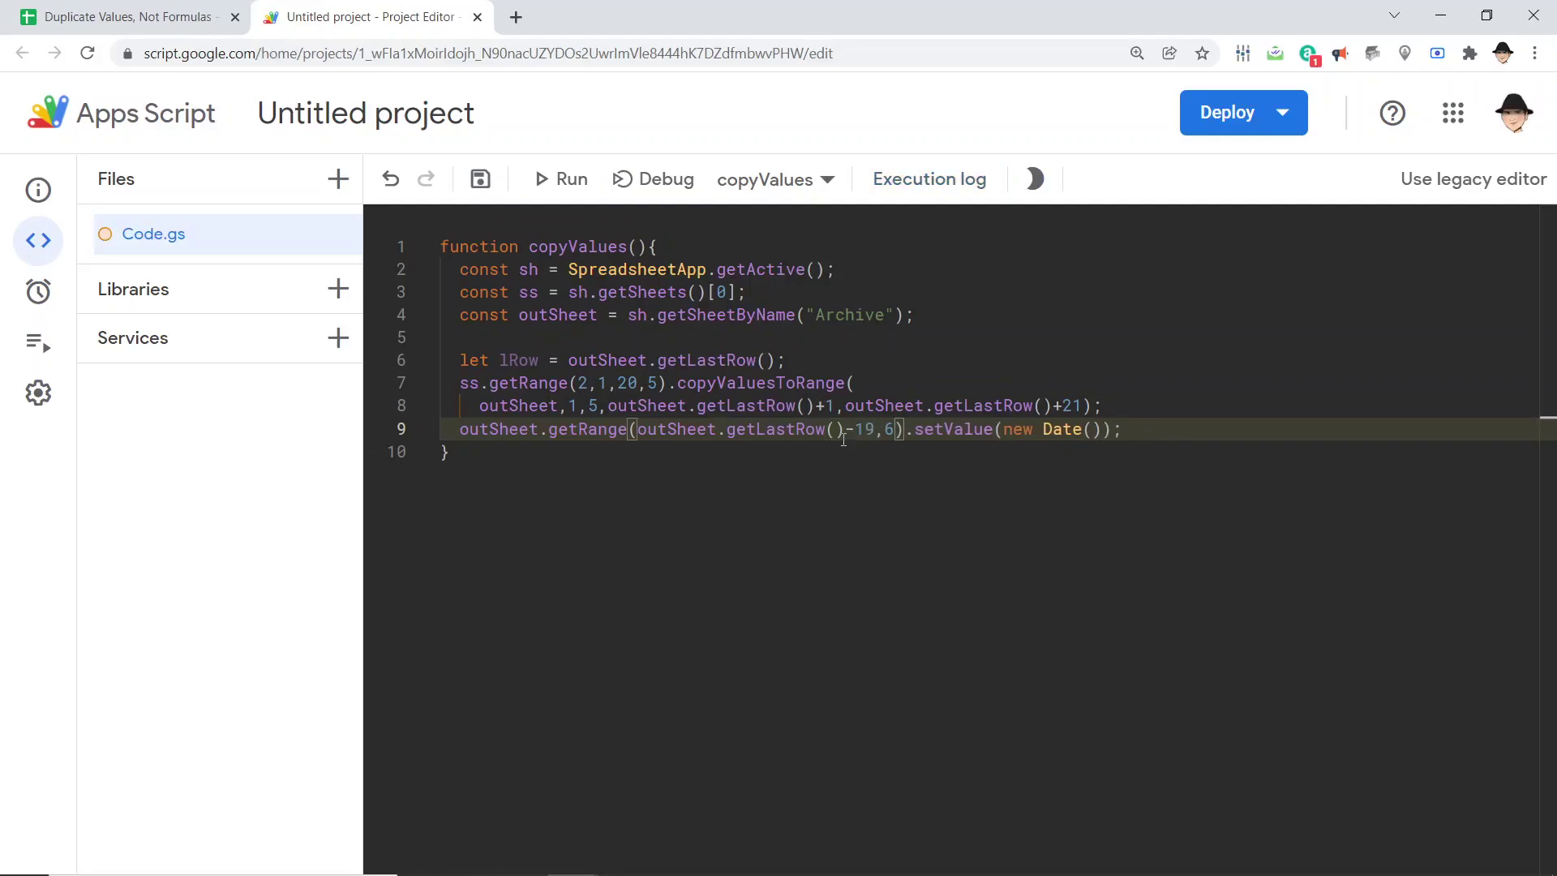
Replace outSheet.getLastRow() in line 8's copy bounds with lRow.
key("Up")
key("Left")
key("Left")
key("Left")
key("Left")
key("Left")
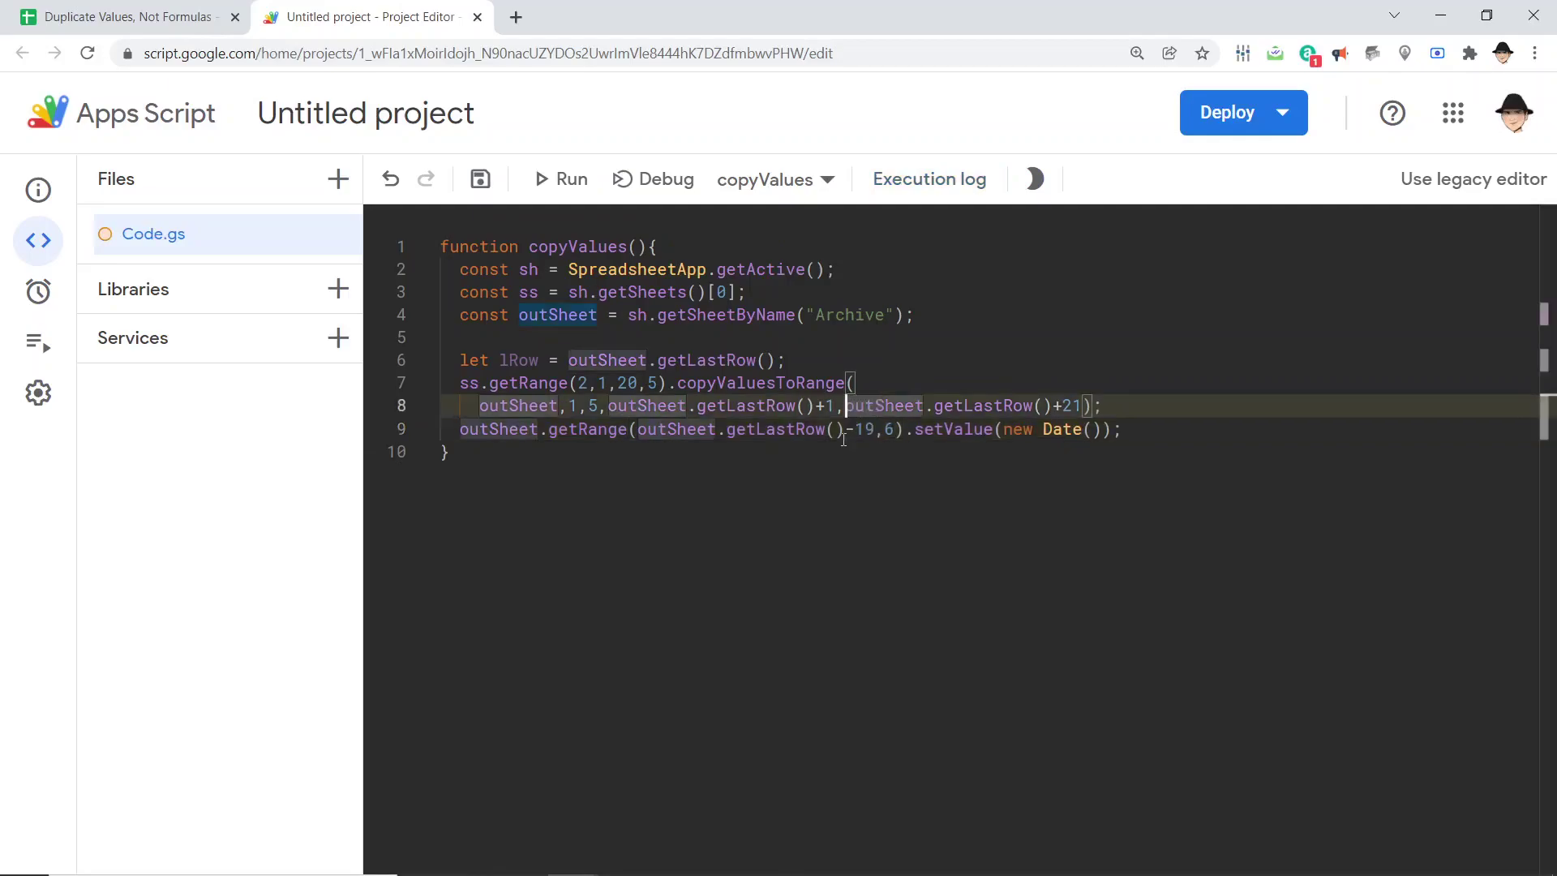
key("ctrl+Right")
key("ctrl+Right")
key("ctrl+Right")
key("Left")
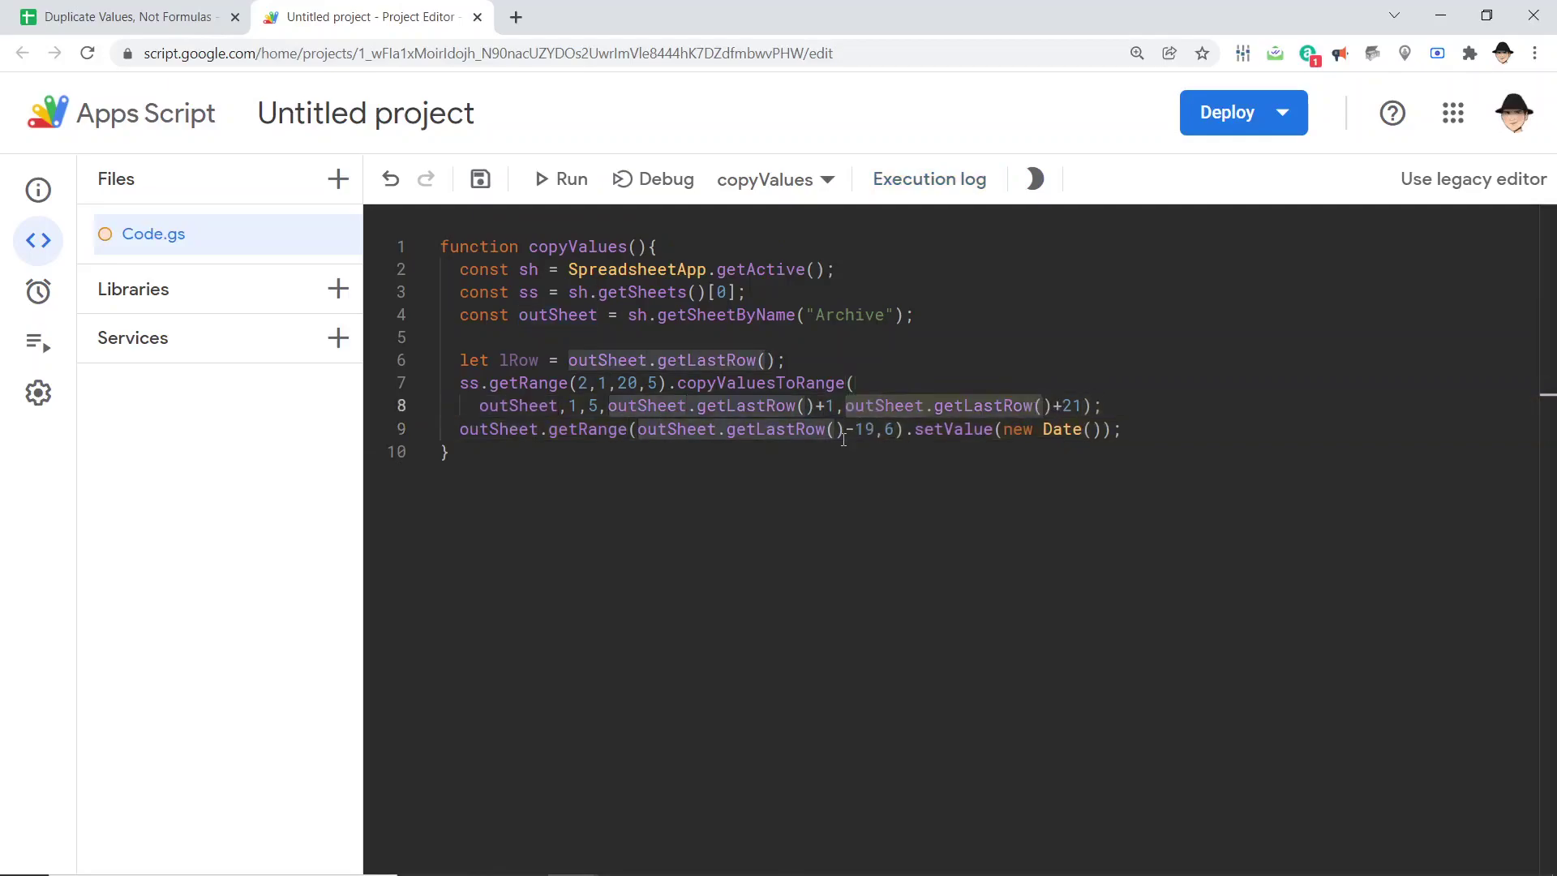
key("Up")
key("Up")
key("Up")
key("Down")
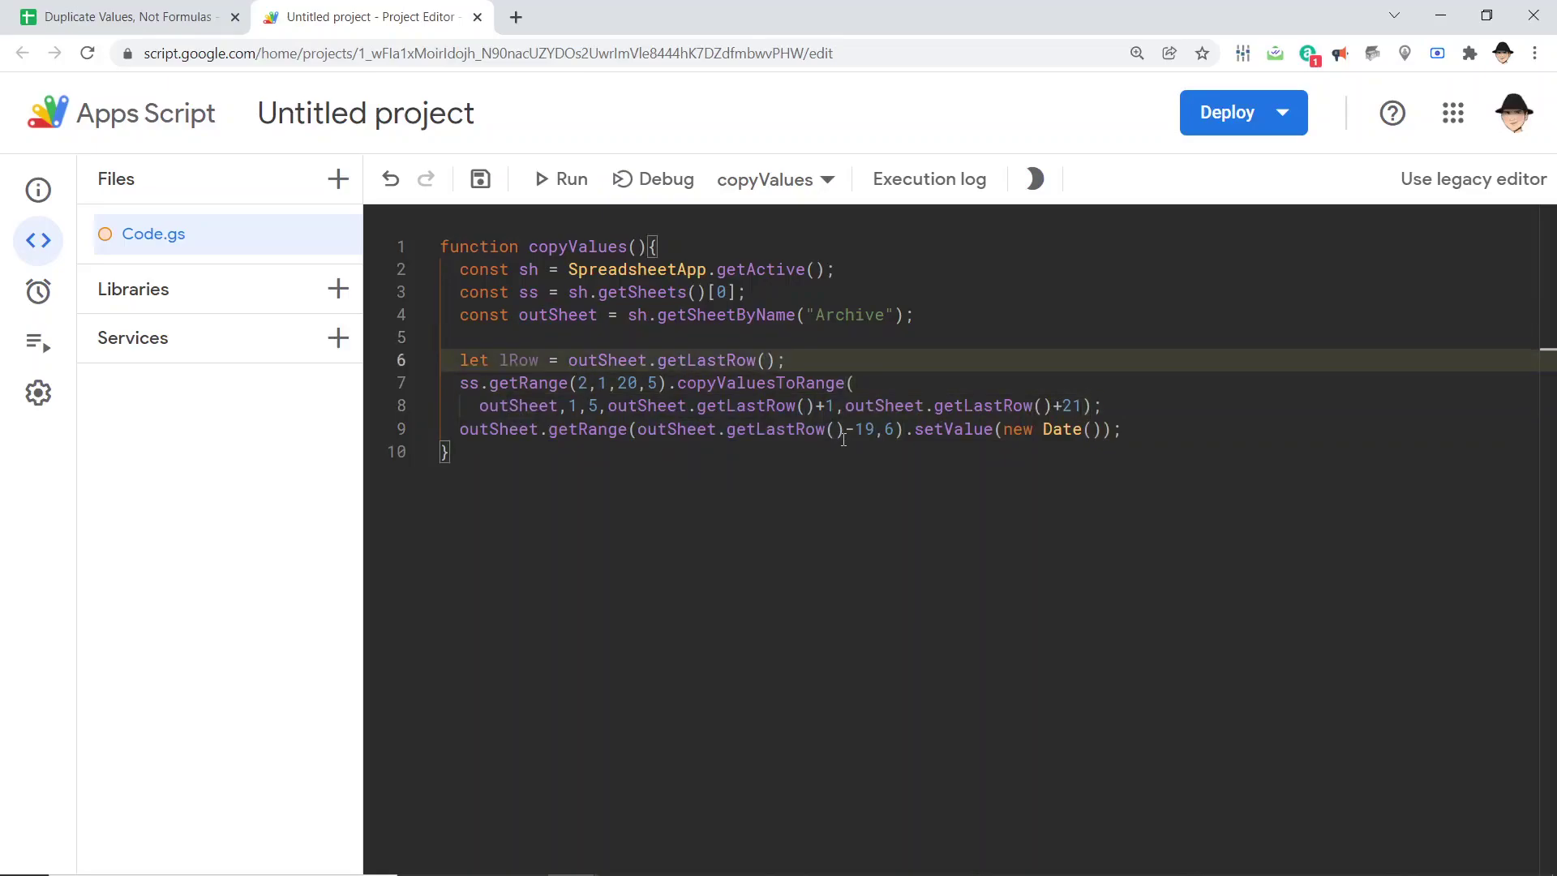
key("Down")
key("Down")
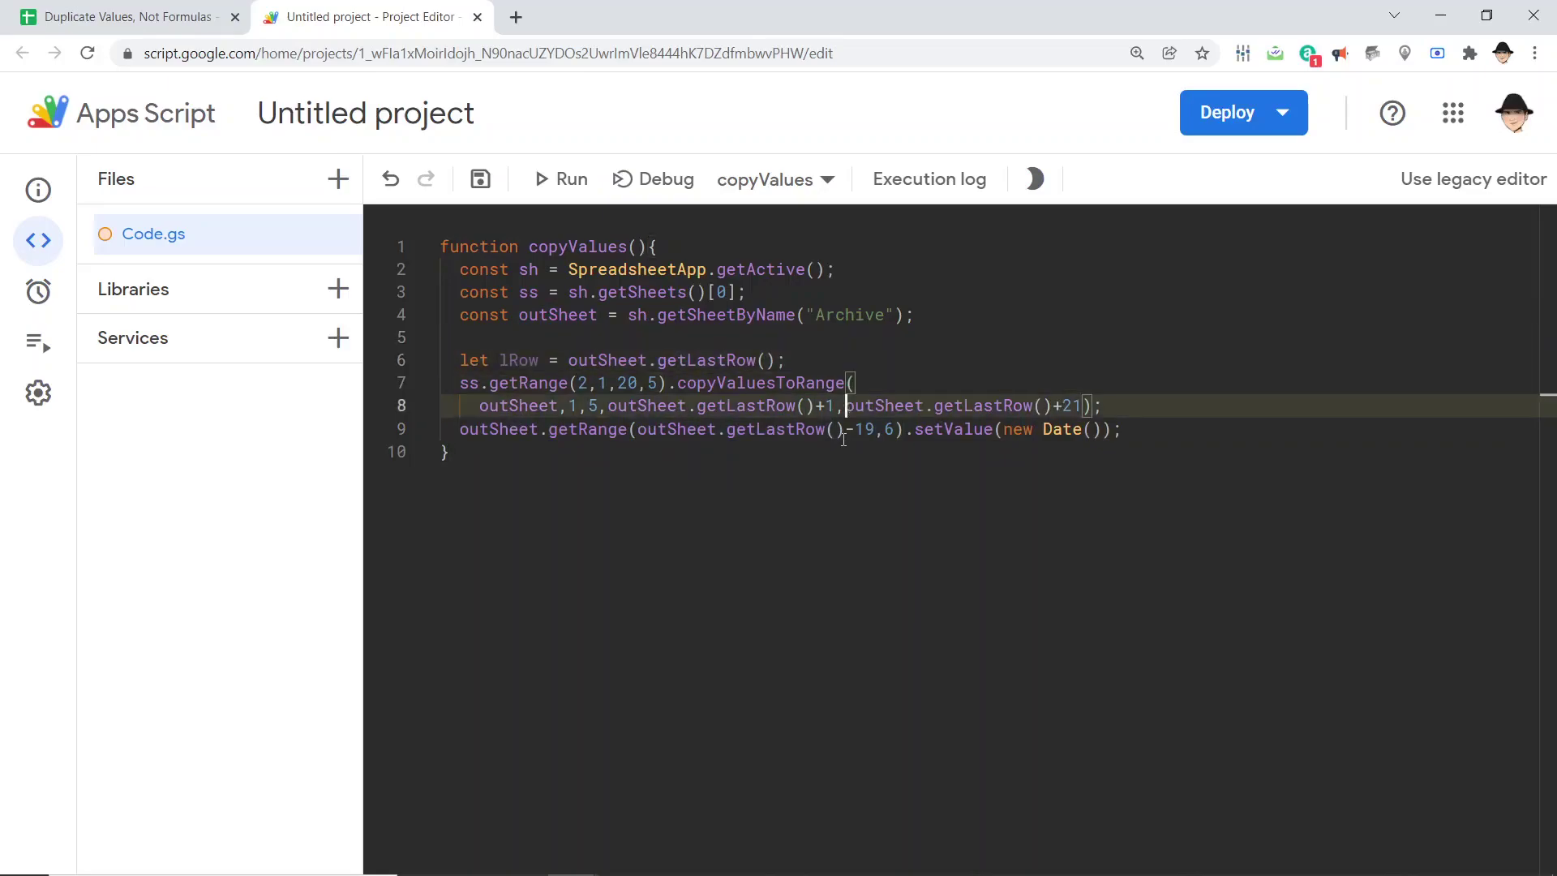
key("Left")
key("Left")
key("Left")
key("Right")
key("Right")
key("ctrl+shift+Left")
key("ctrl+shift+Left")
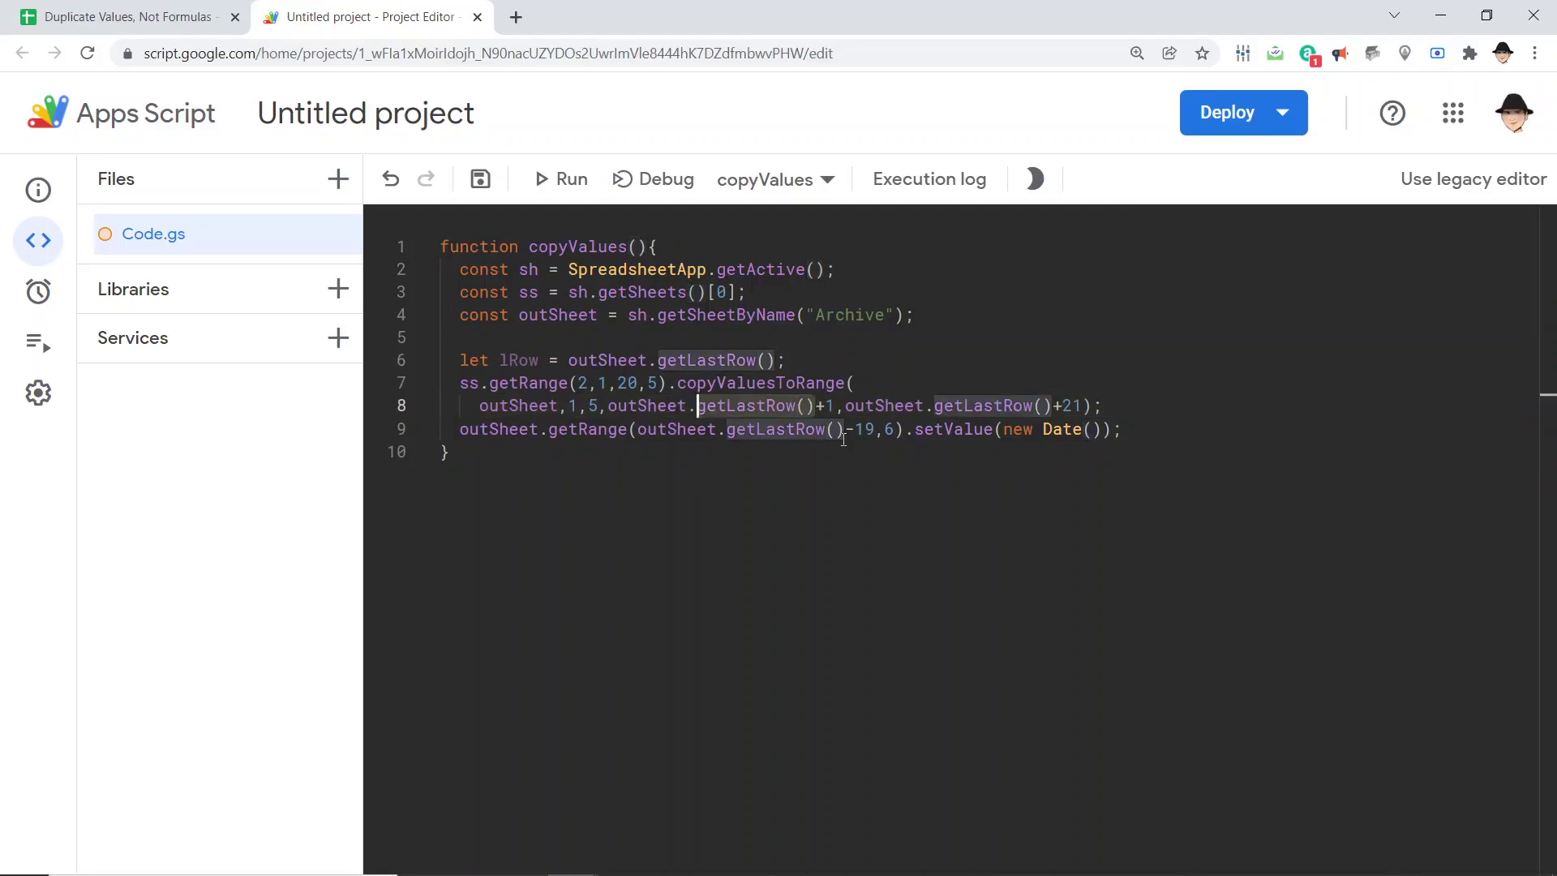
key("ctrl+shift+Left")
key("ctrl+shift+Left")
type("lRow")
key("ctrl+Right")
key("ctrl+Right")
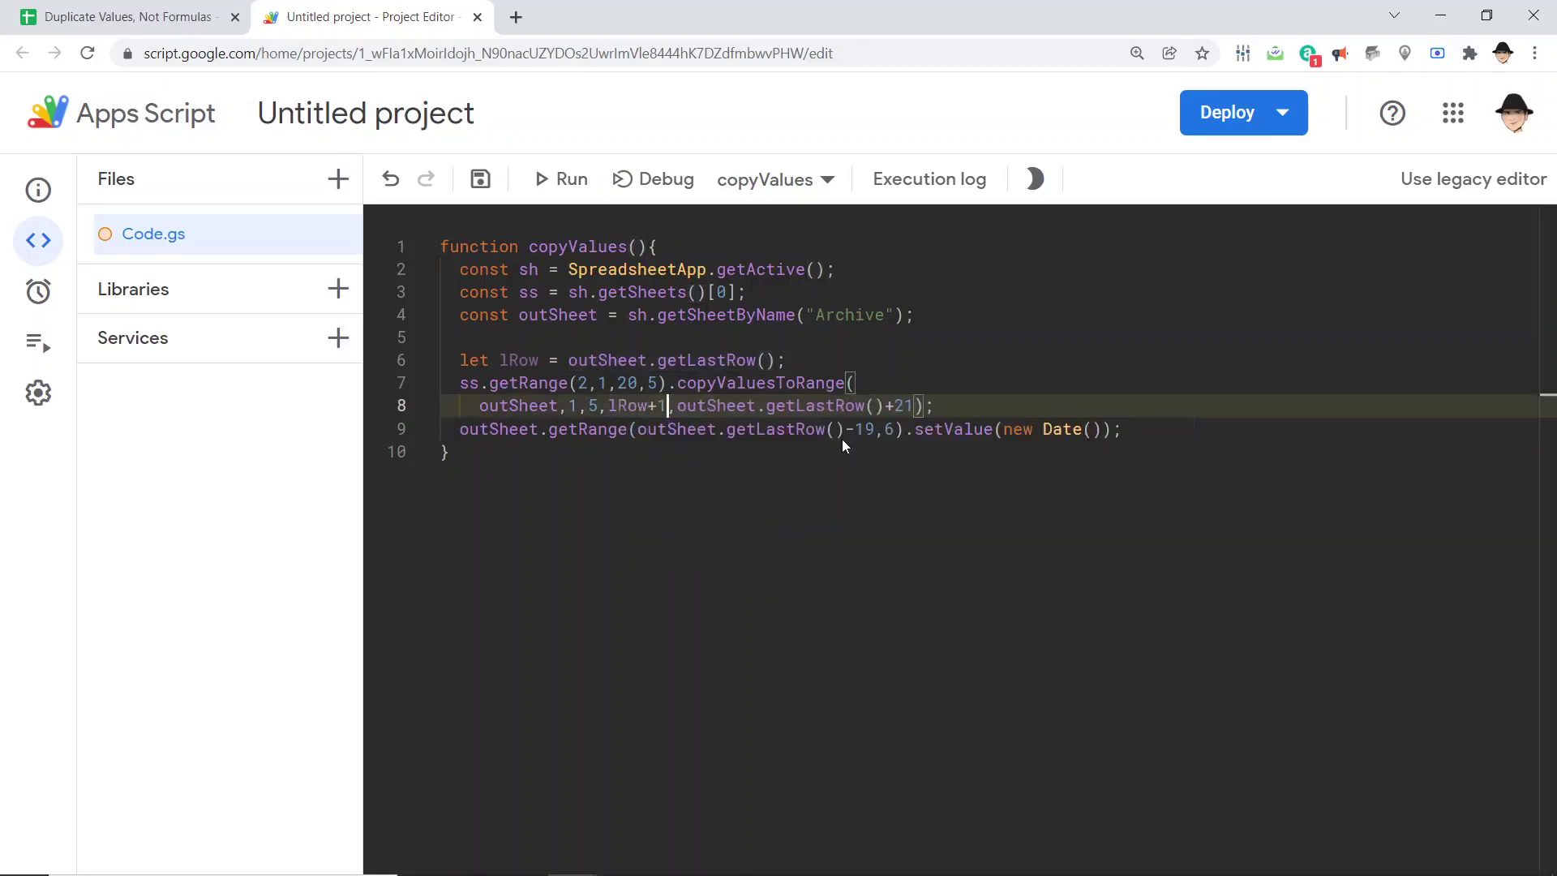
key("ctrl+shift+Right")
key("ctrl+shift+Right")
key("ctrl+shift+Right")
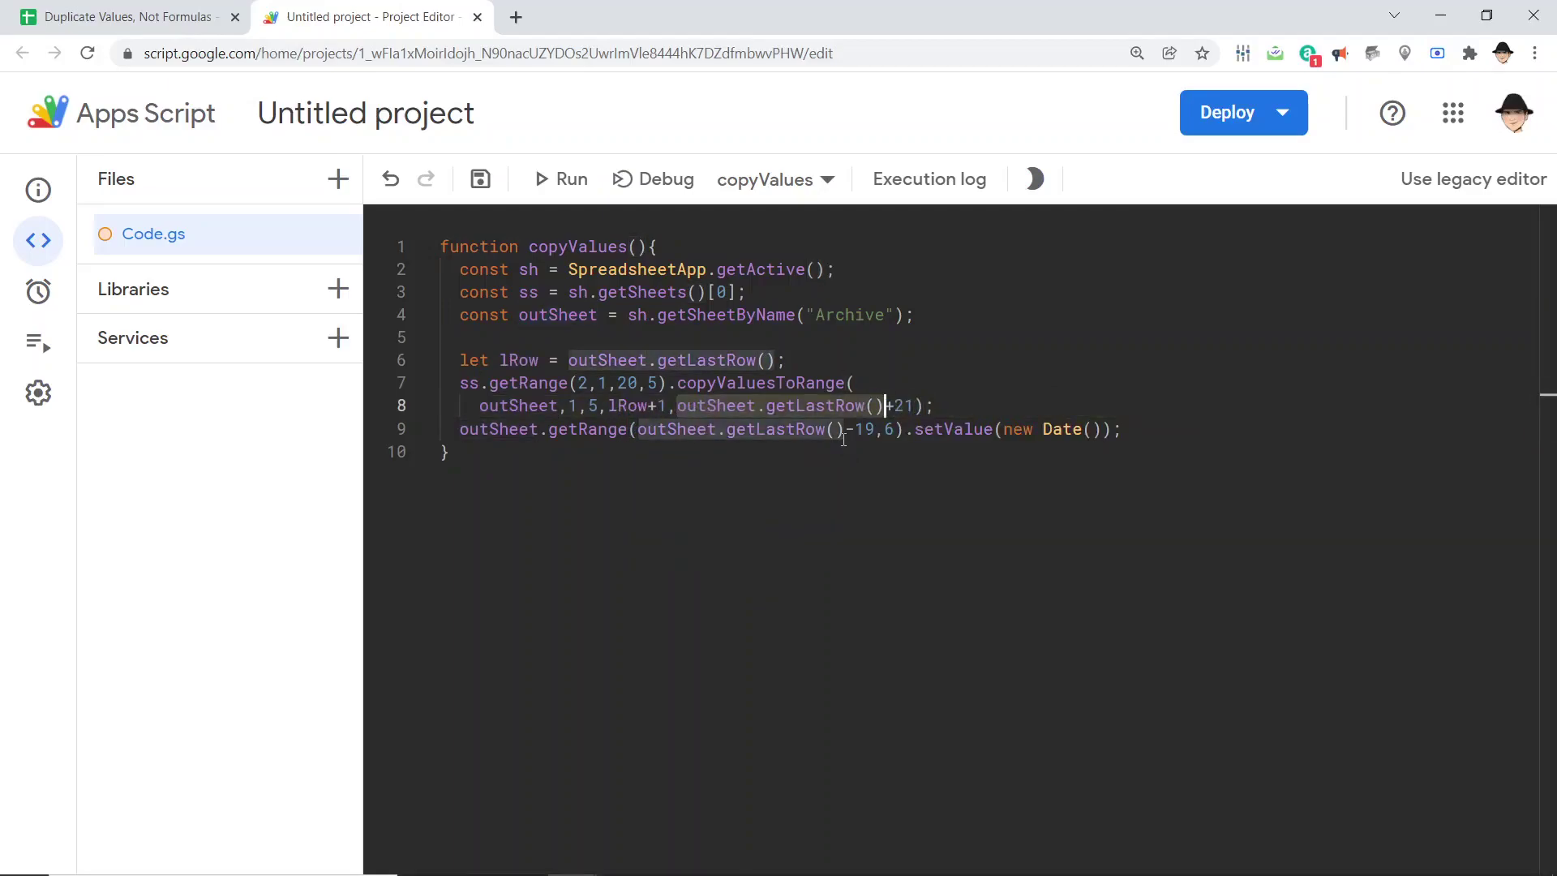
type("lRow")
key("Escape")
Set line 9's date cell row to lRow+1 and save the project.
key("Down")
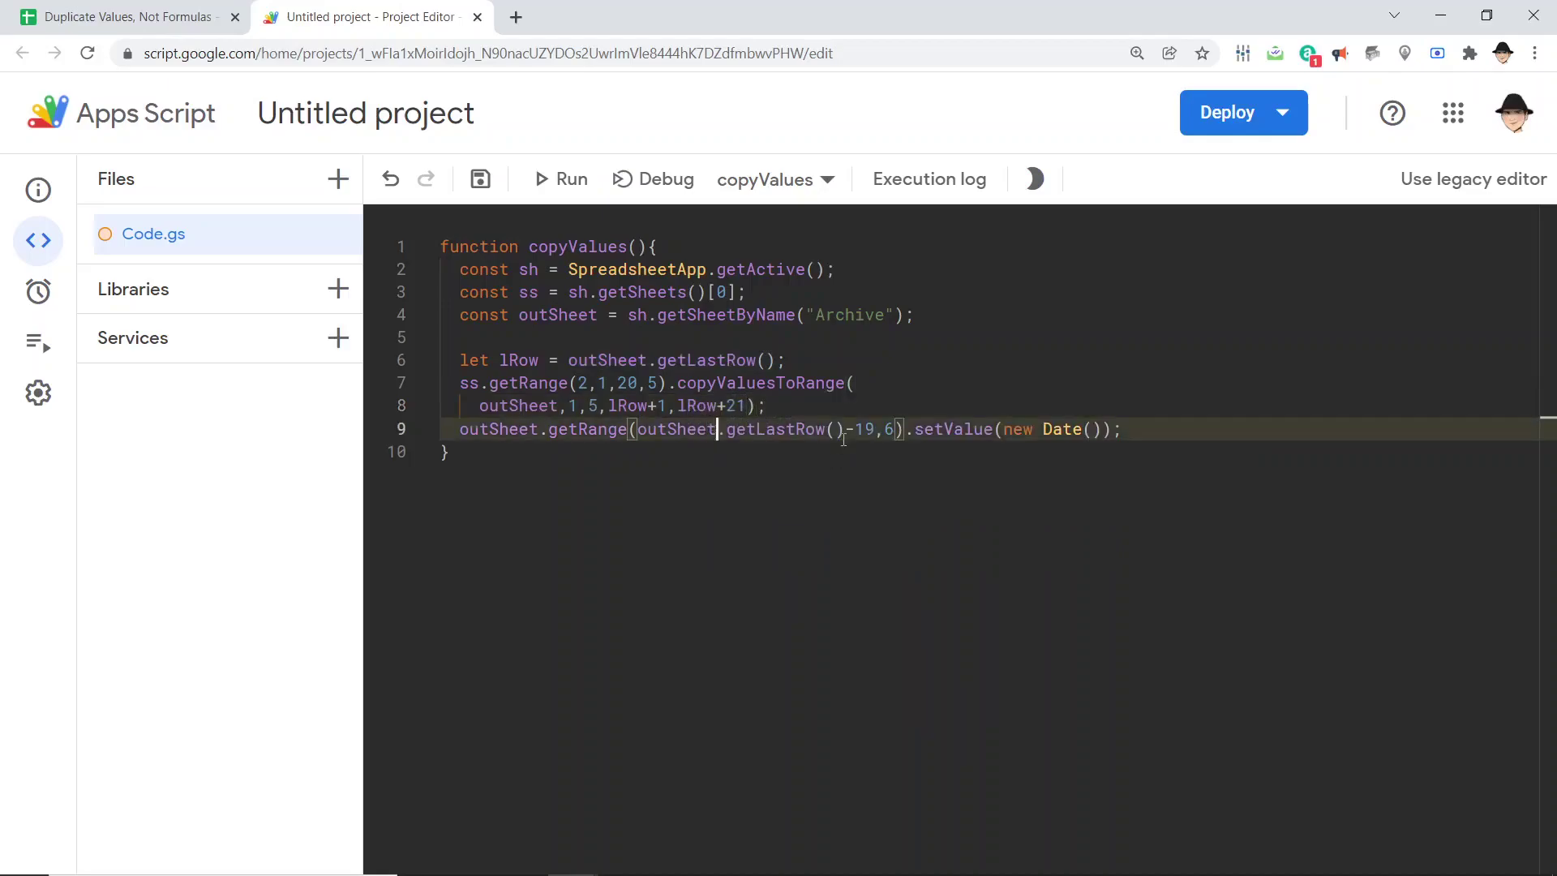
key("ctrl+Left")
key("shift+Right")
key("shift+Right")
key("shift+Right")
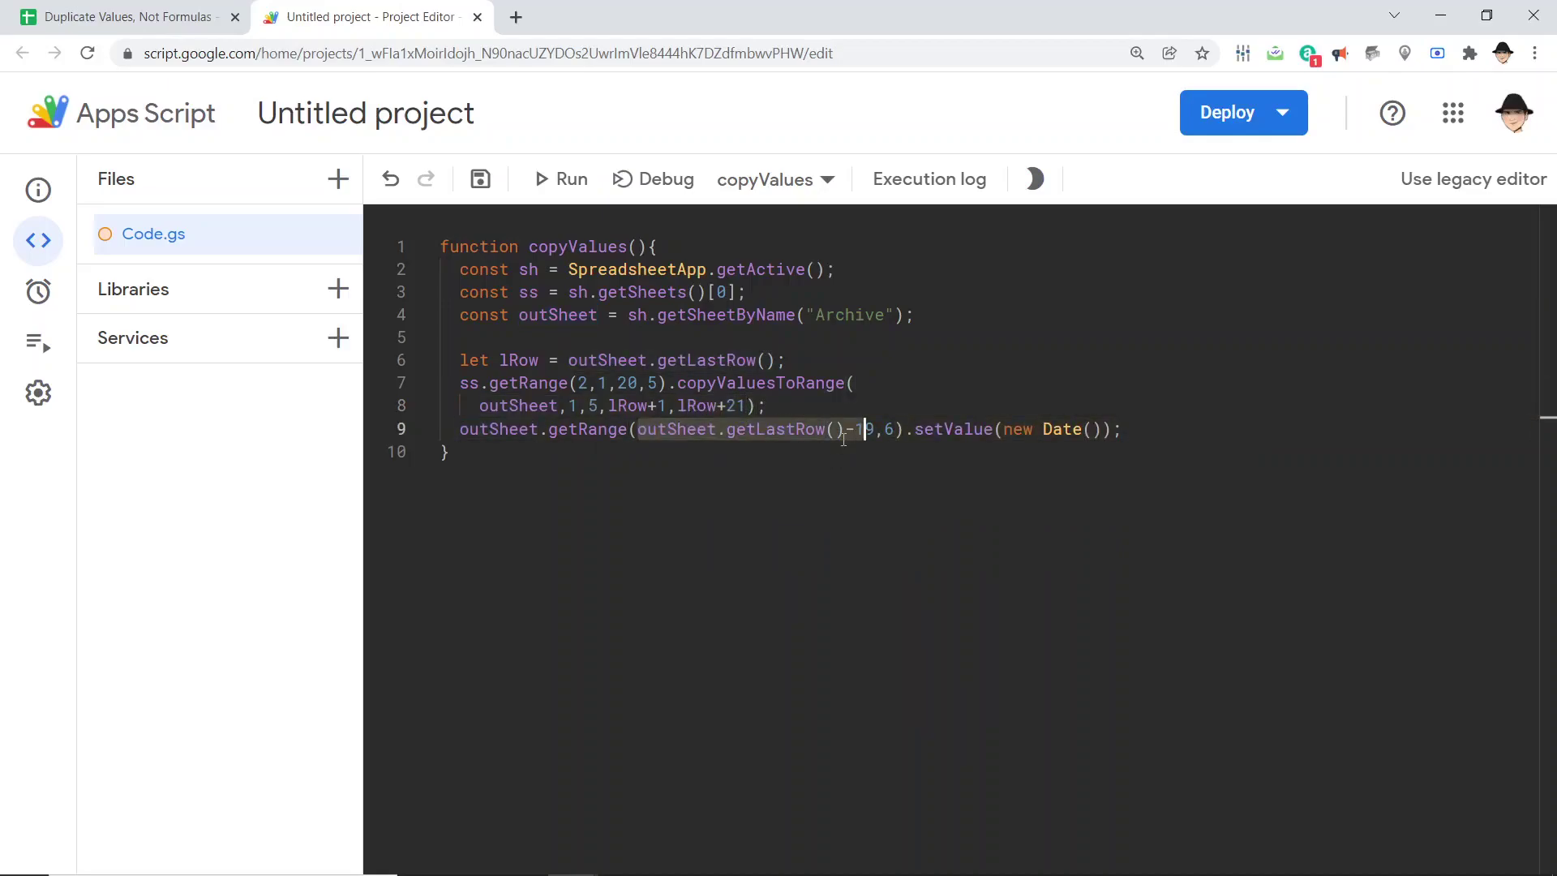
type("lRow+")
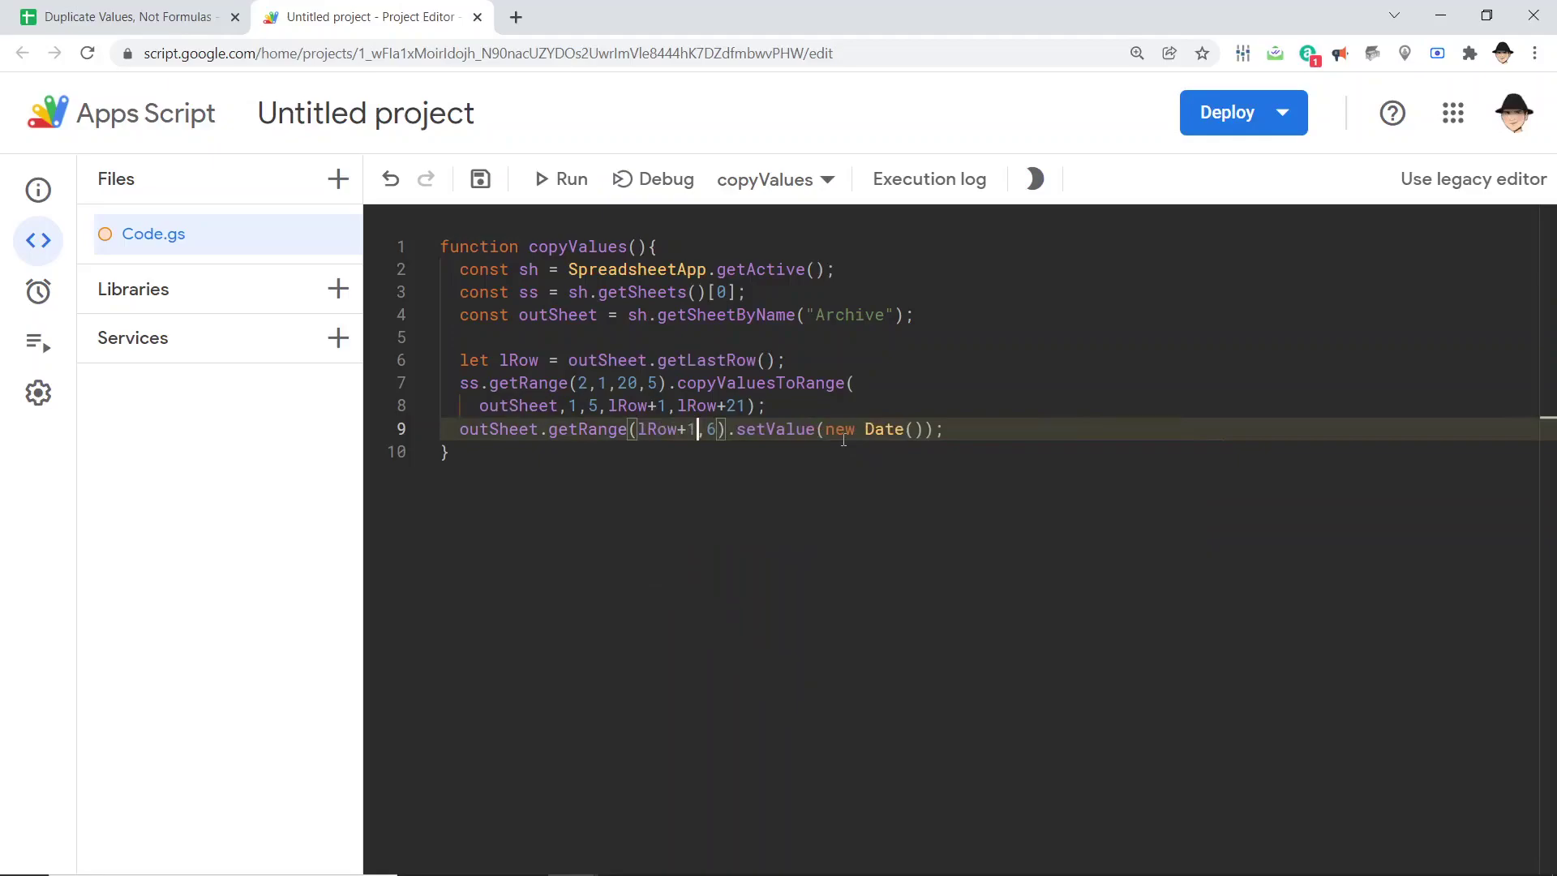
type("1")
key("ctrl+s")
Start a new project trigger, briefly trying the From calendar event source.
left_click(827, 407)
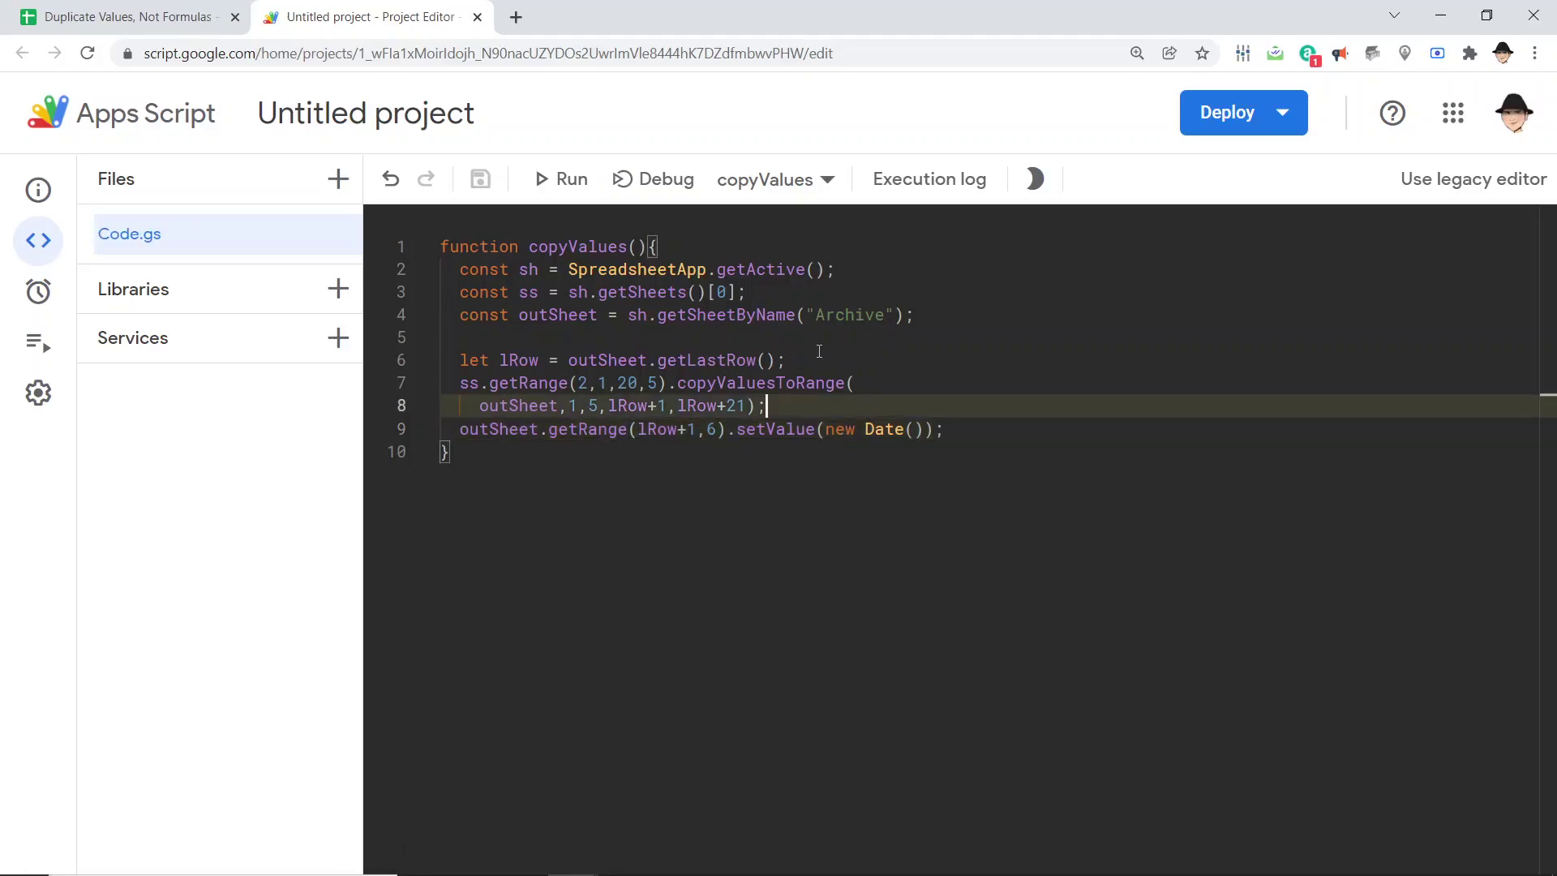
left_click(56, 288)
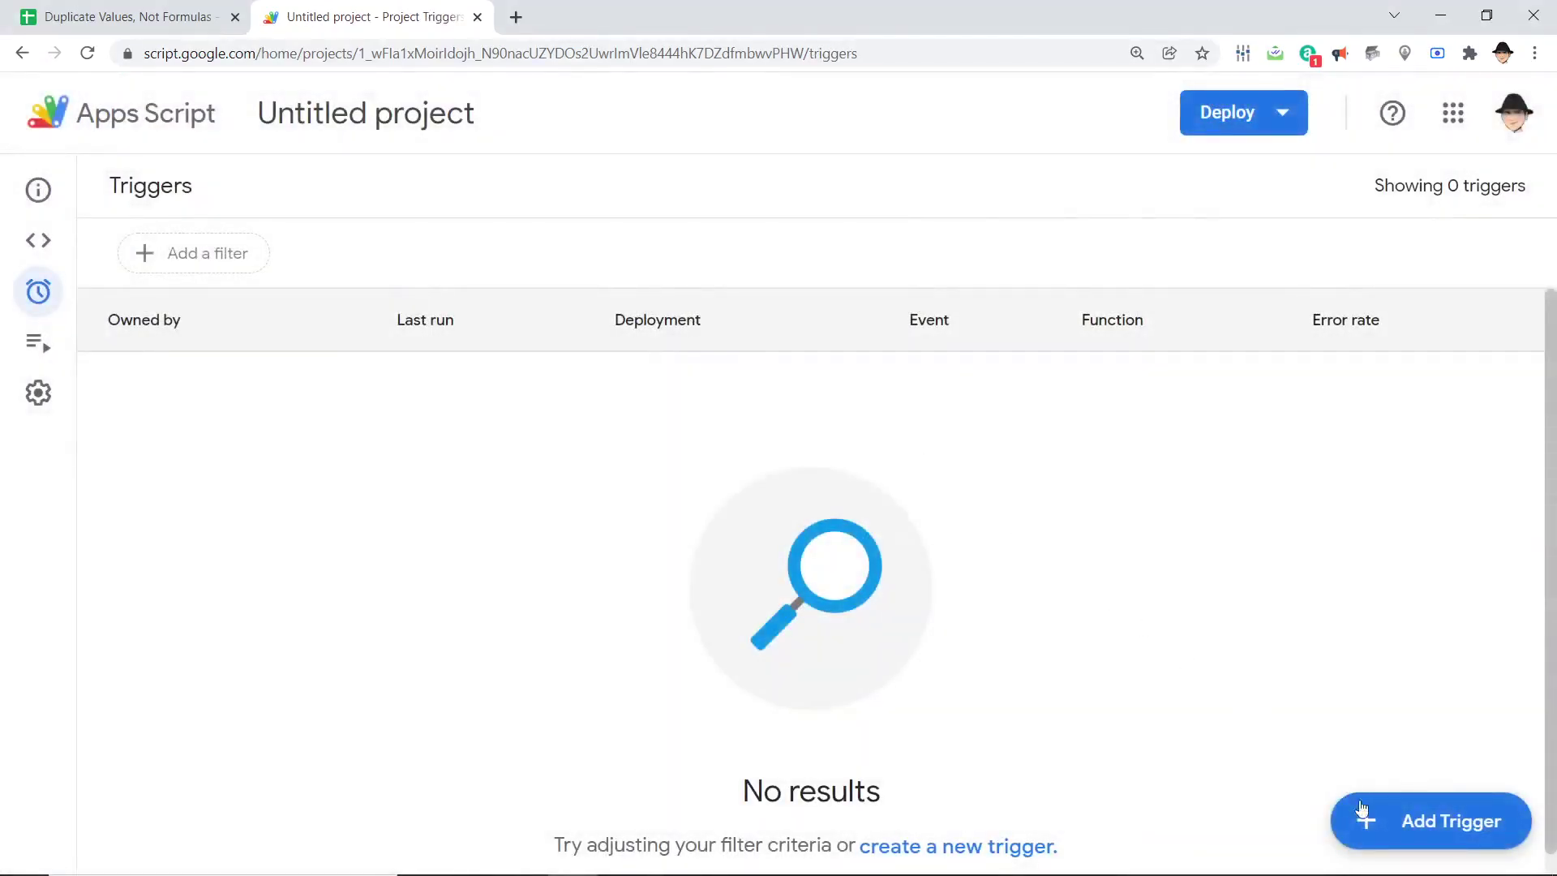
left_click(1364, 820)
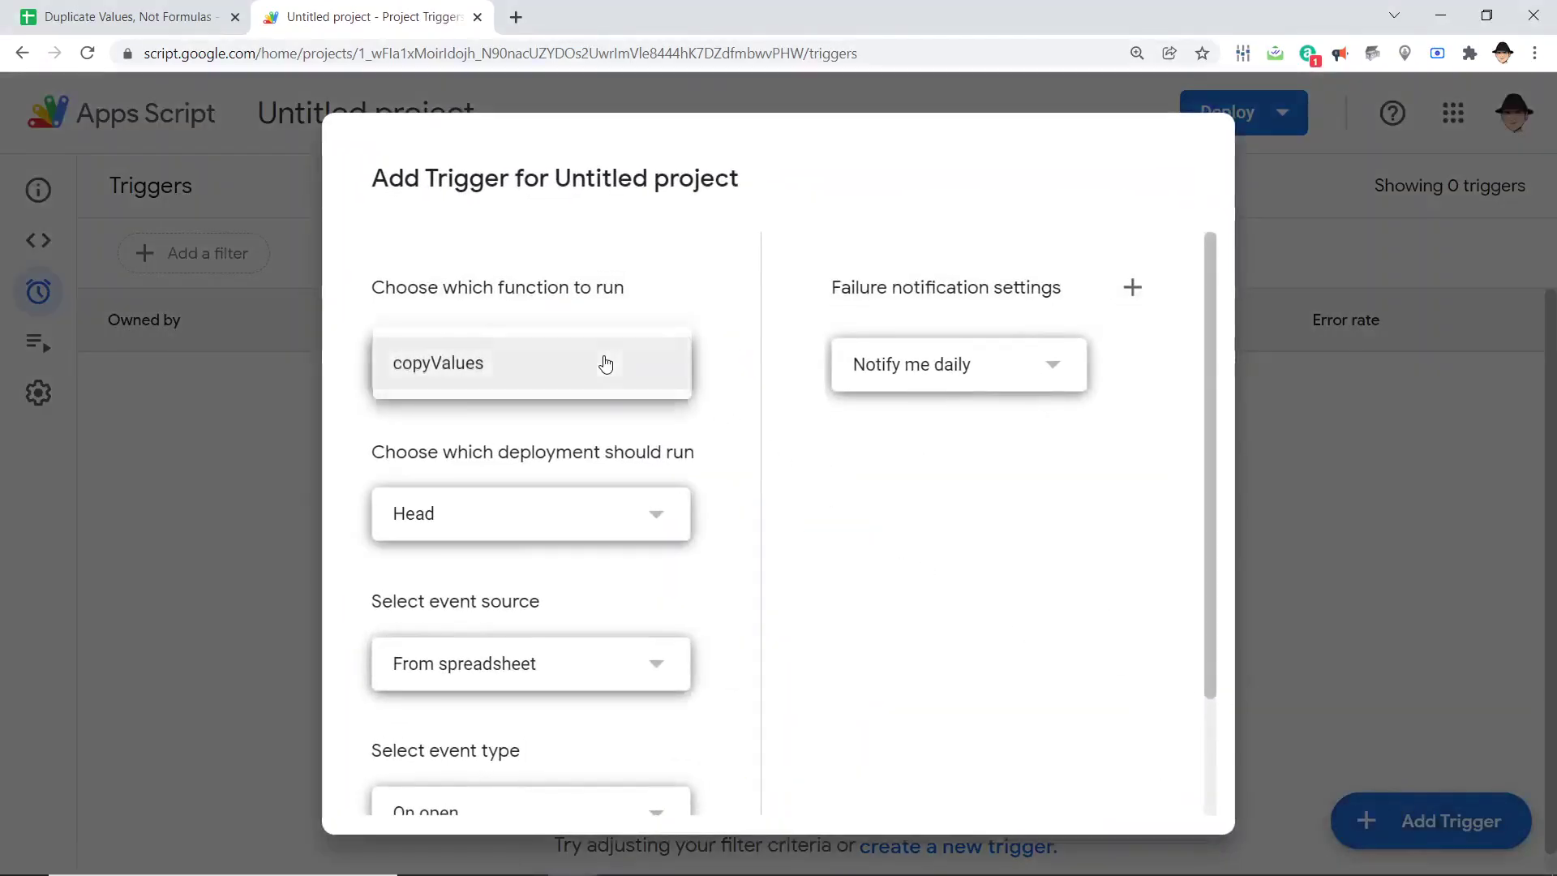
scroll(674, 525, "down", 1)
left_click(584, 688)
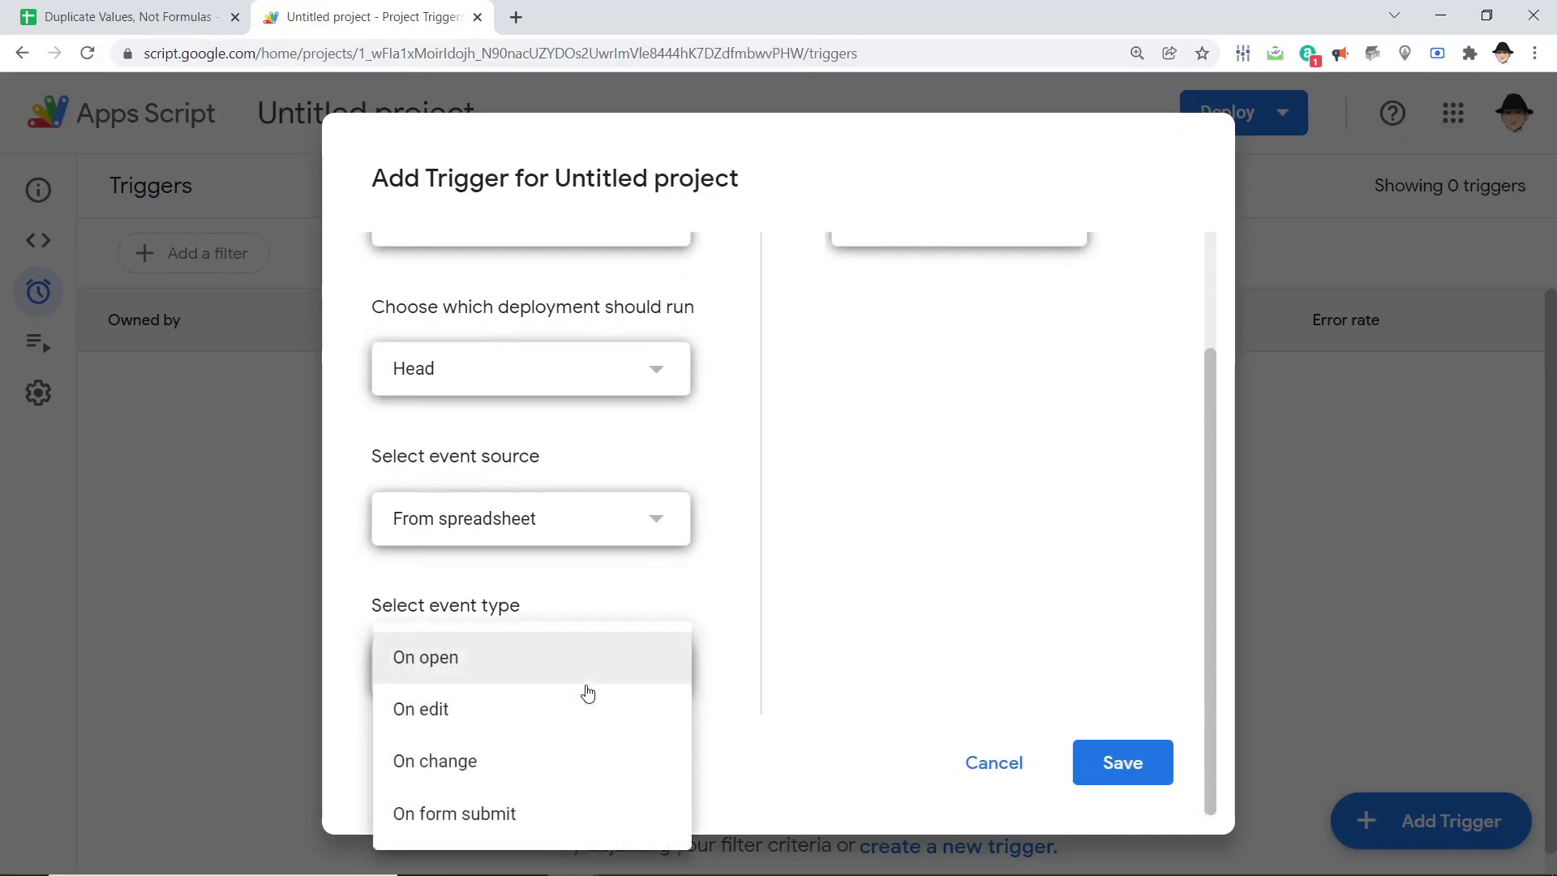
left_click(601, 518)
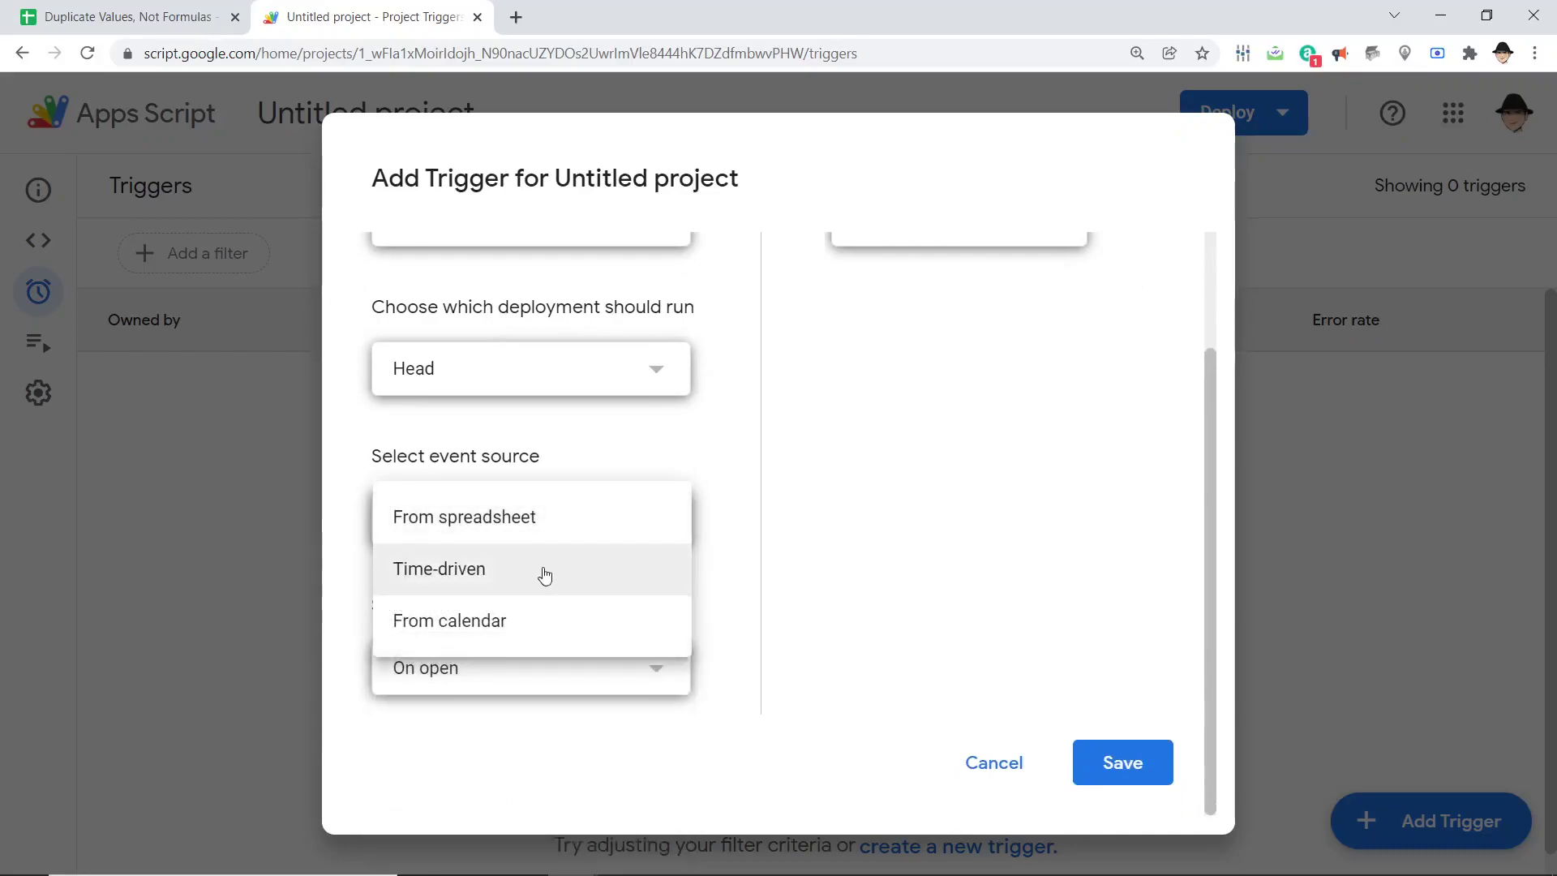
left_click(531, 620)
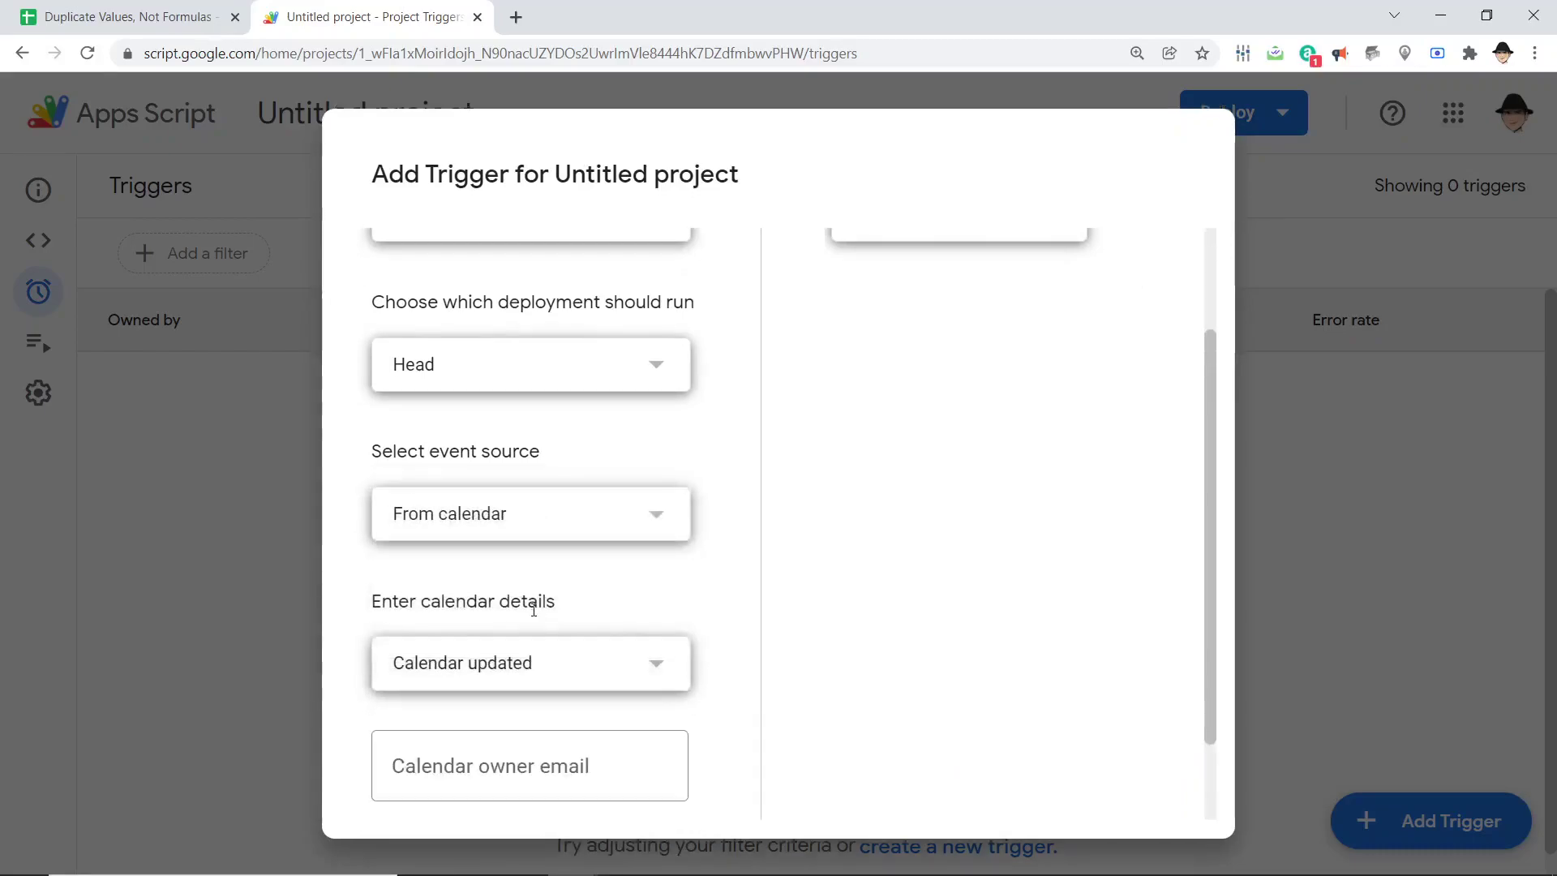
left_click(648, 662)
left_click(703, 616)
scroll(699, 616, "down", 2)
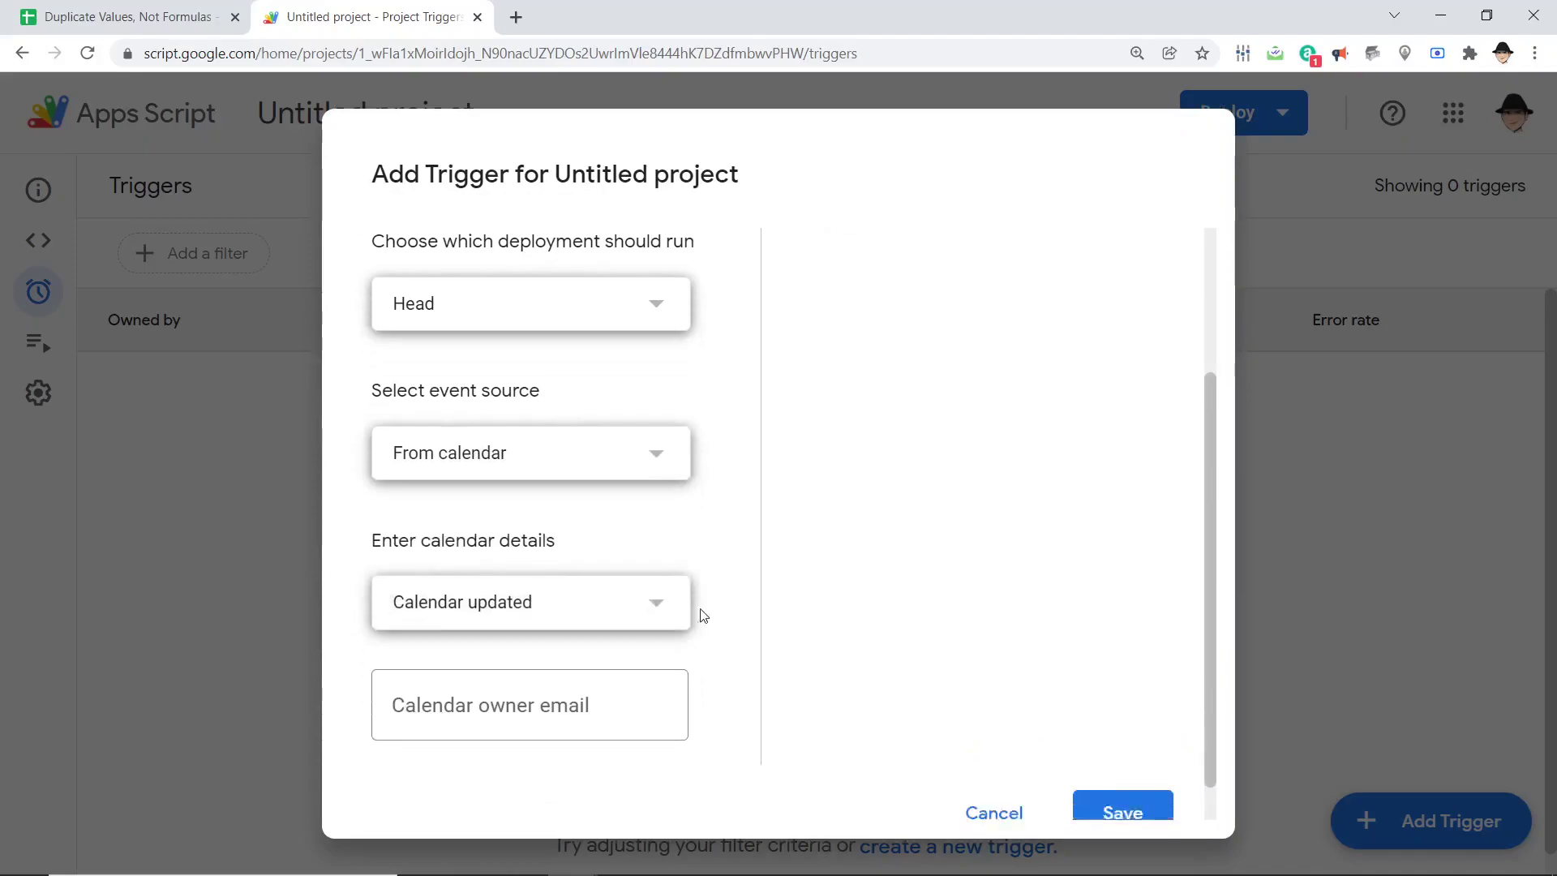
Make the trigger Time-driven with a Day timer running between 5am and 6am.
left_click(589, 420)
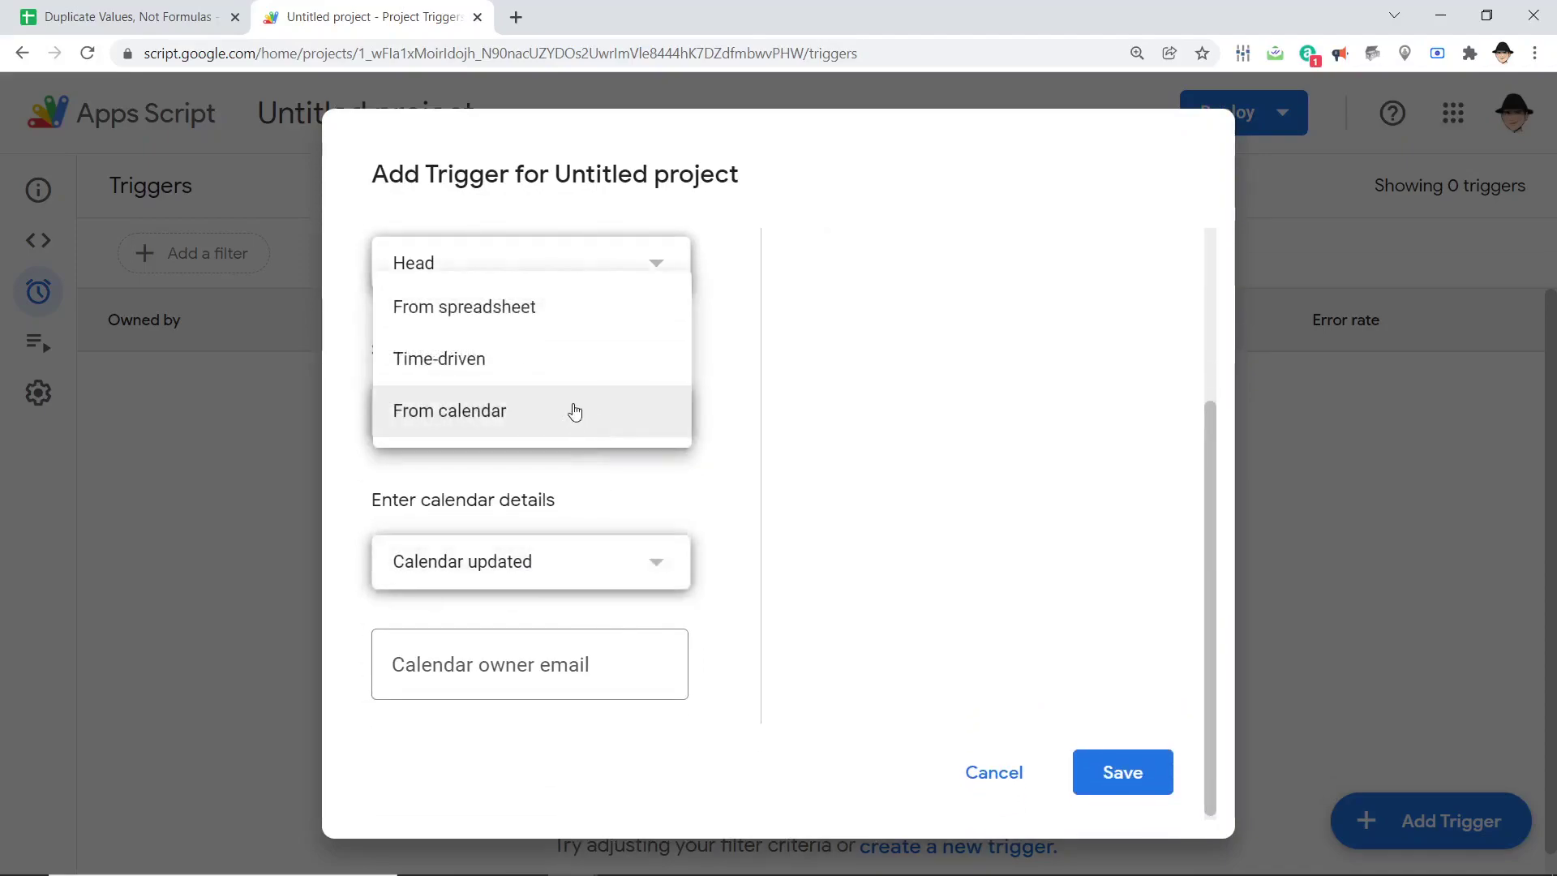
left_click(560, 366)
left_click(593, 555)
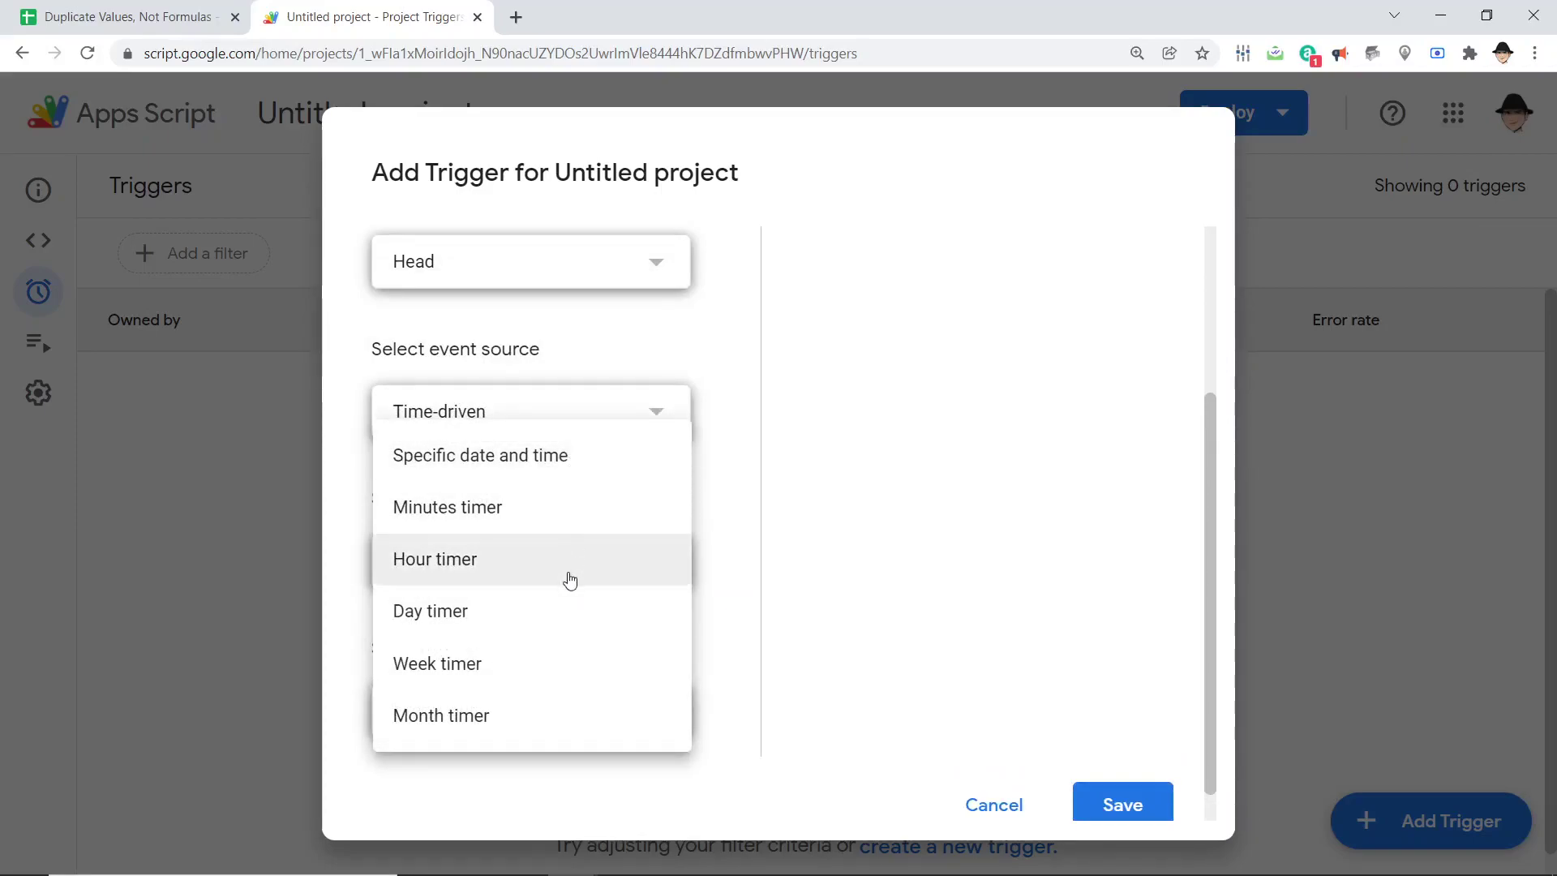
left_click(567, 608)
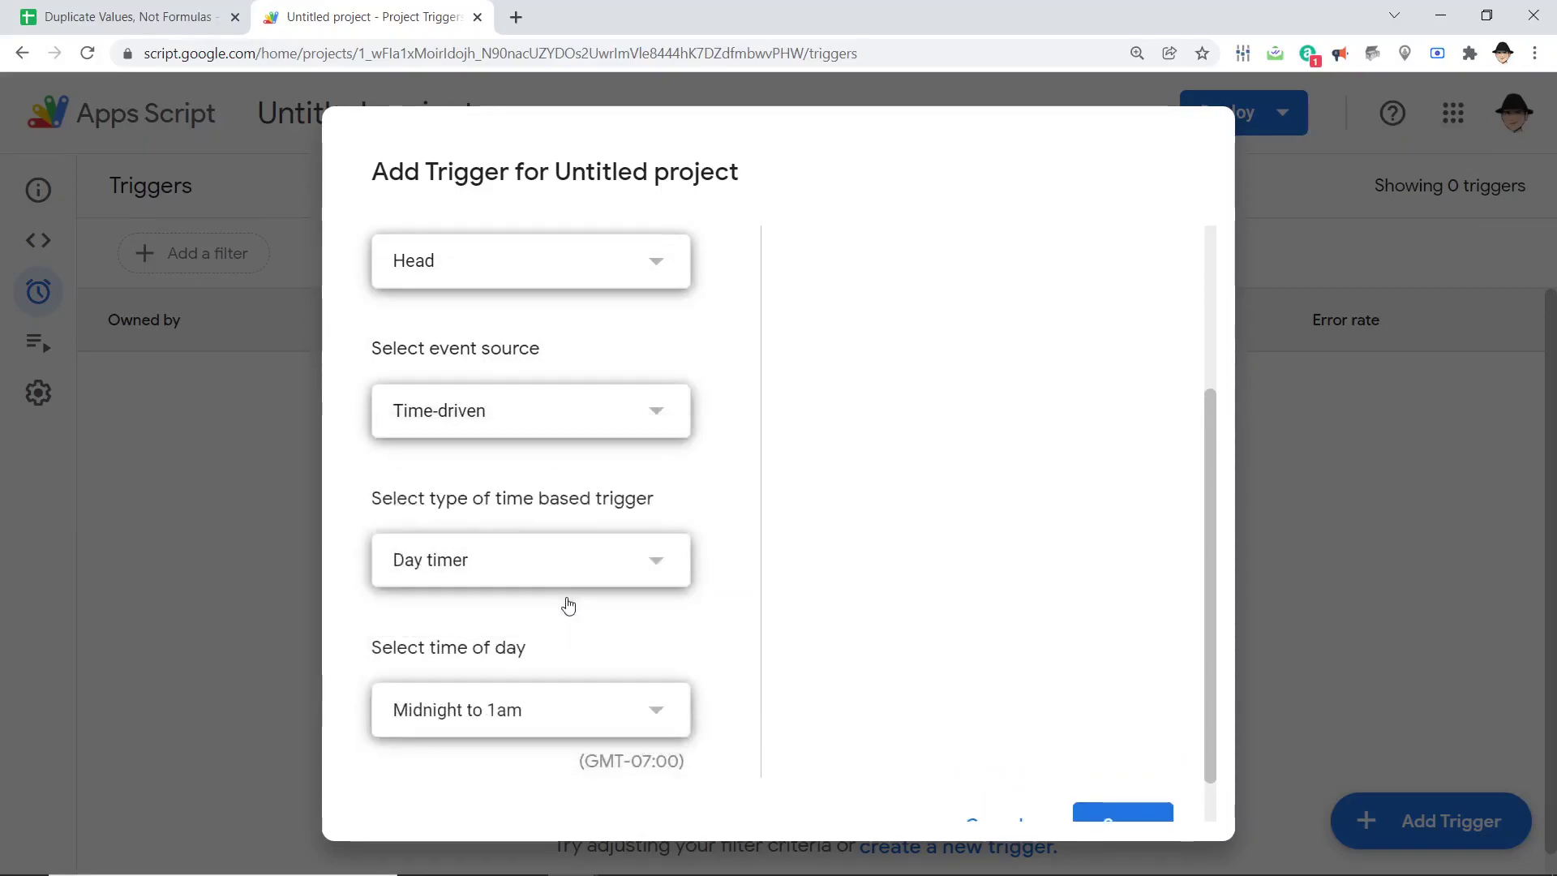
left_click(556, 704)
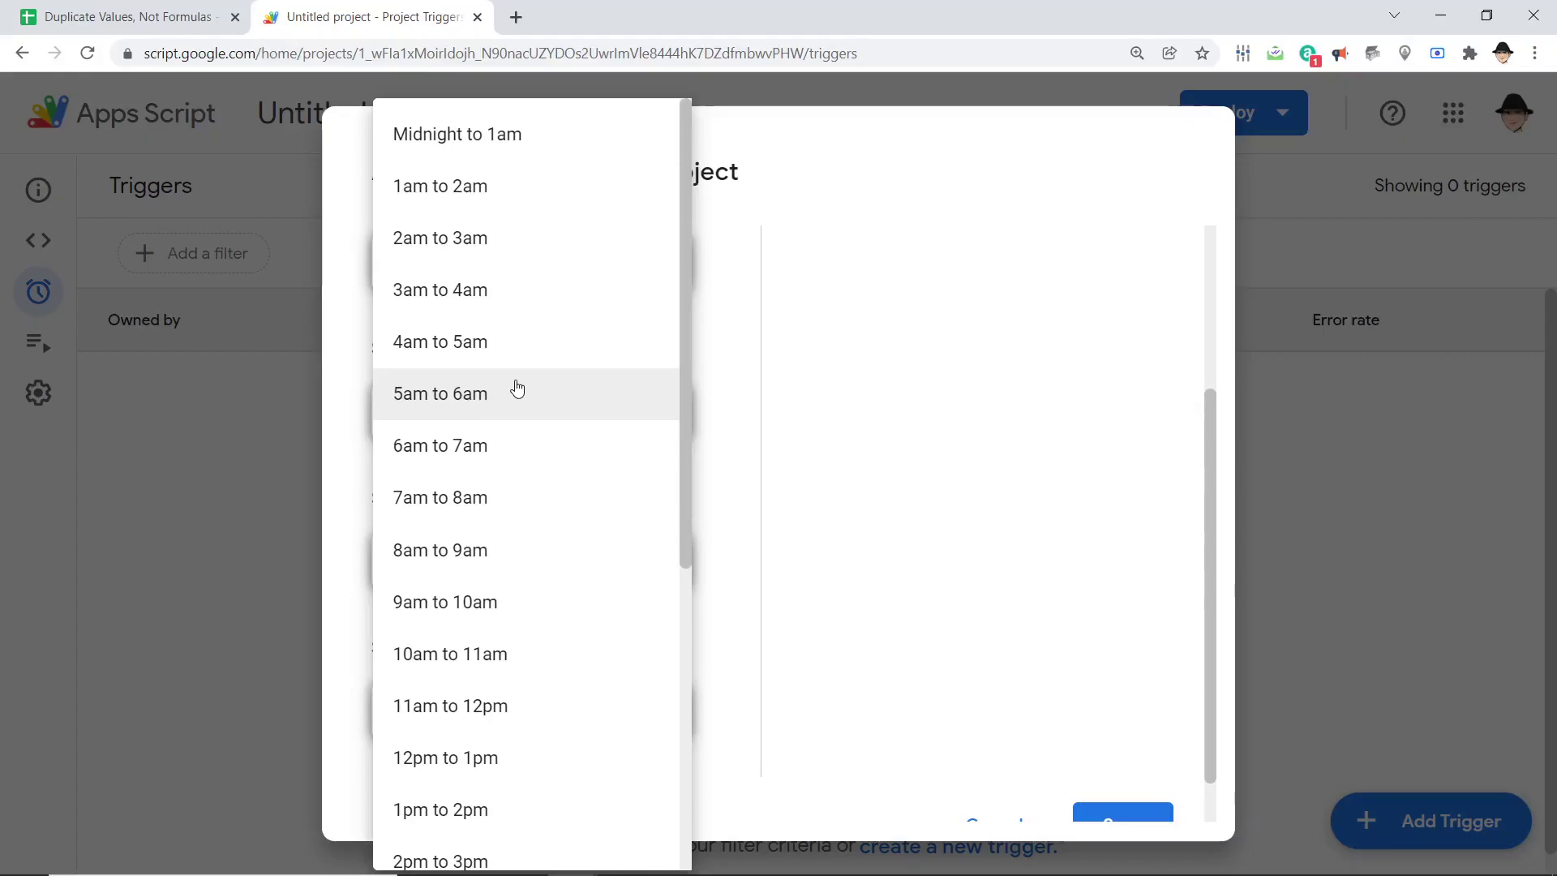
left_click(516, 388)
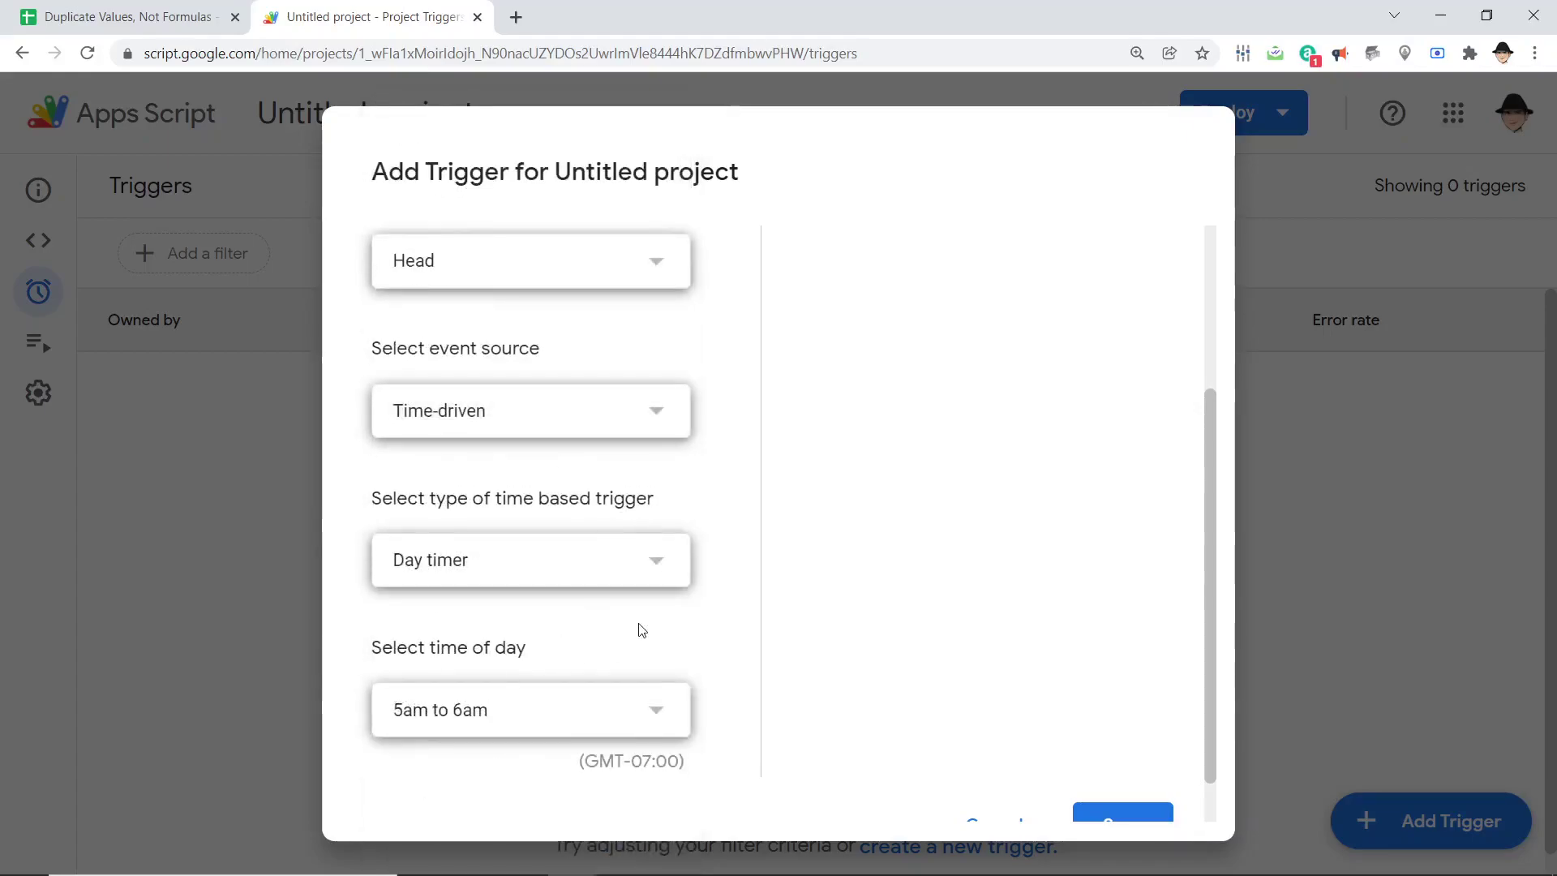
scroll(636, 629, "up", 3)
scroll(636, 629, "down", 5)
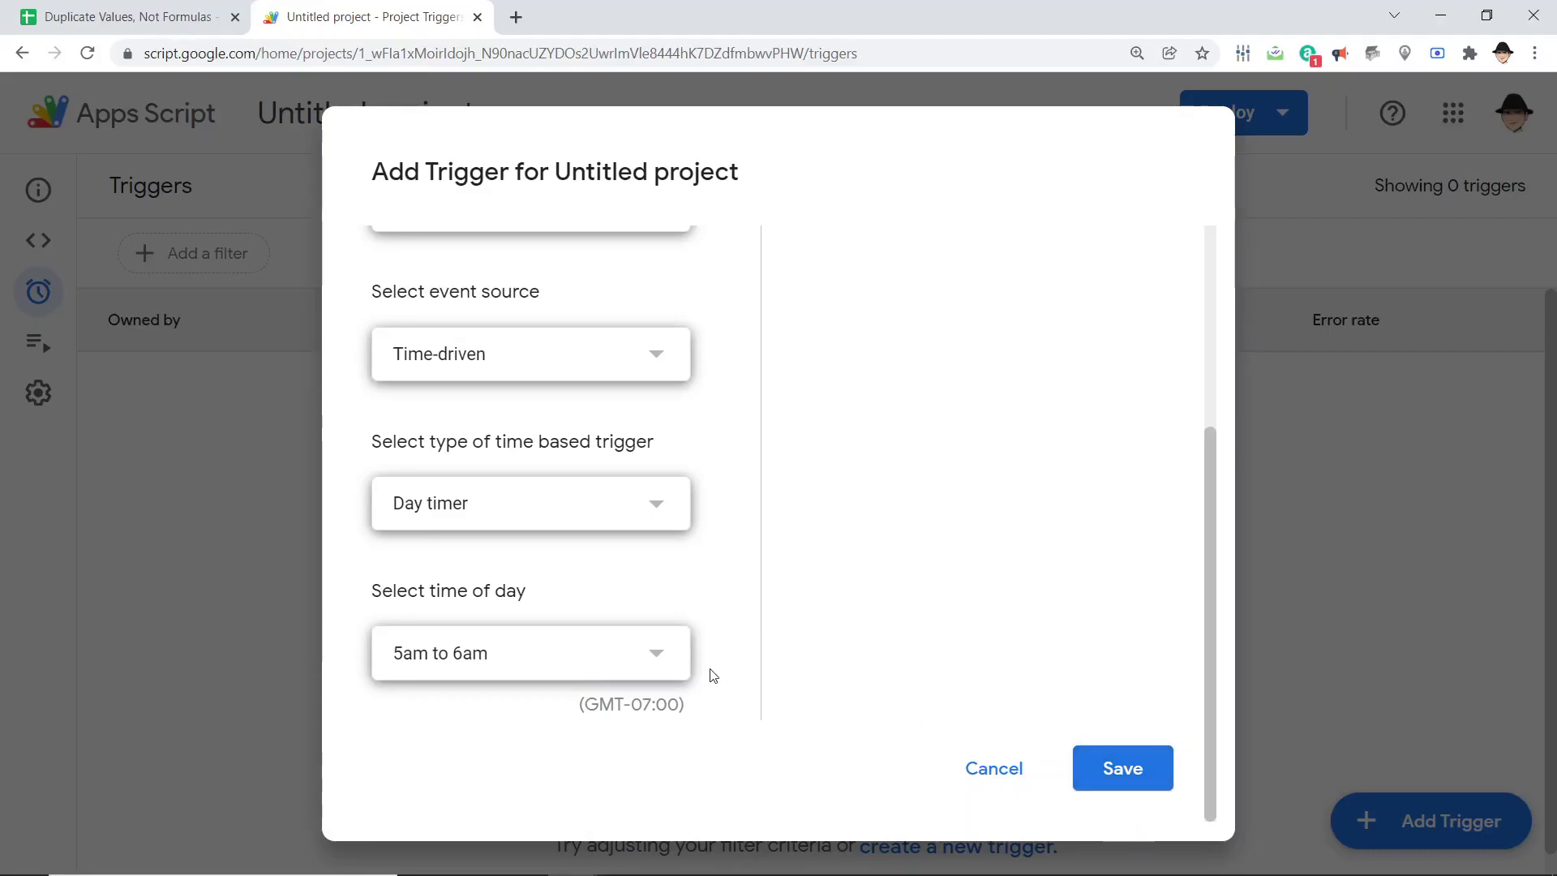
Show the top of the Archive sheet, then discard the unsaved trigger draft.
left_click(216, 25)
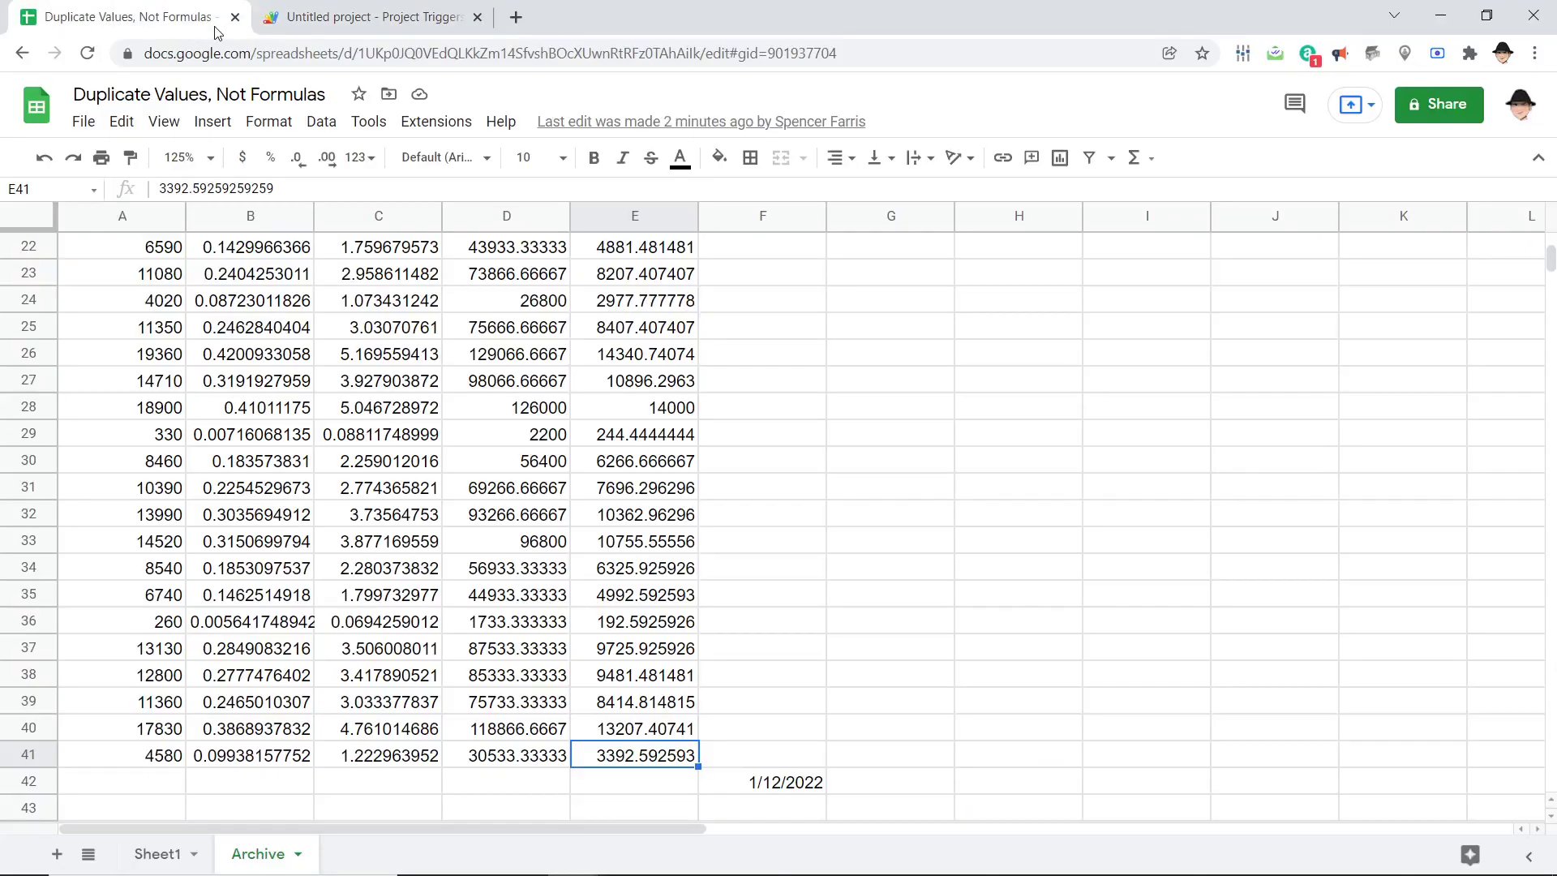
key("ctrl+Home")
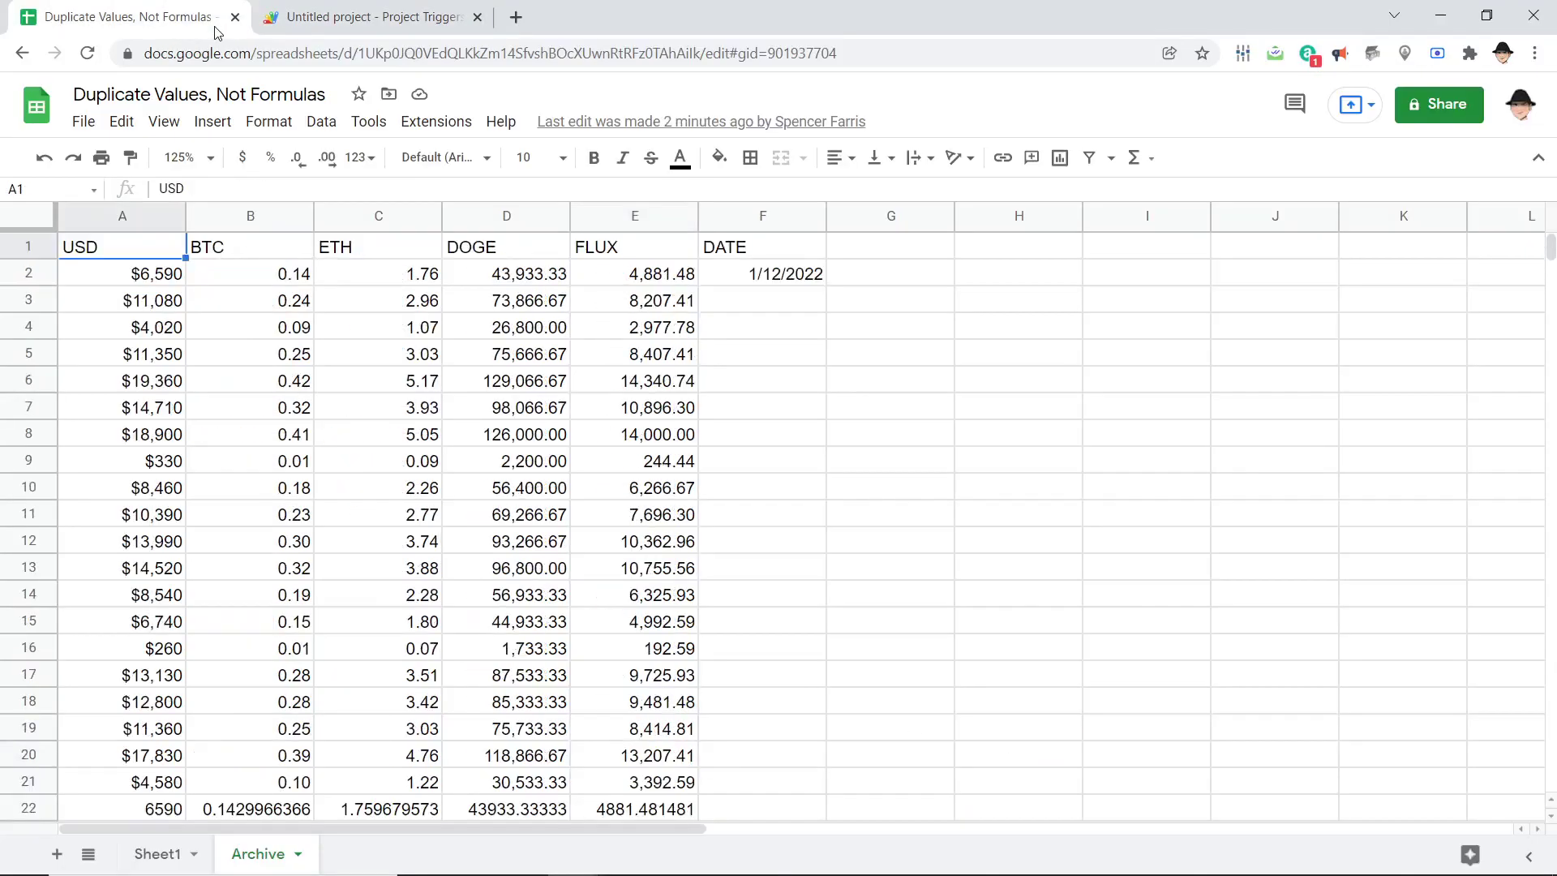
key("ctrl+Tab")
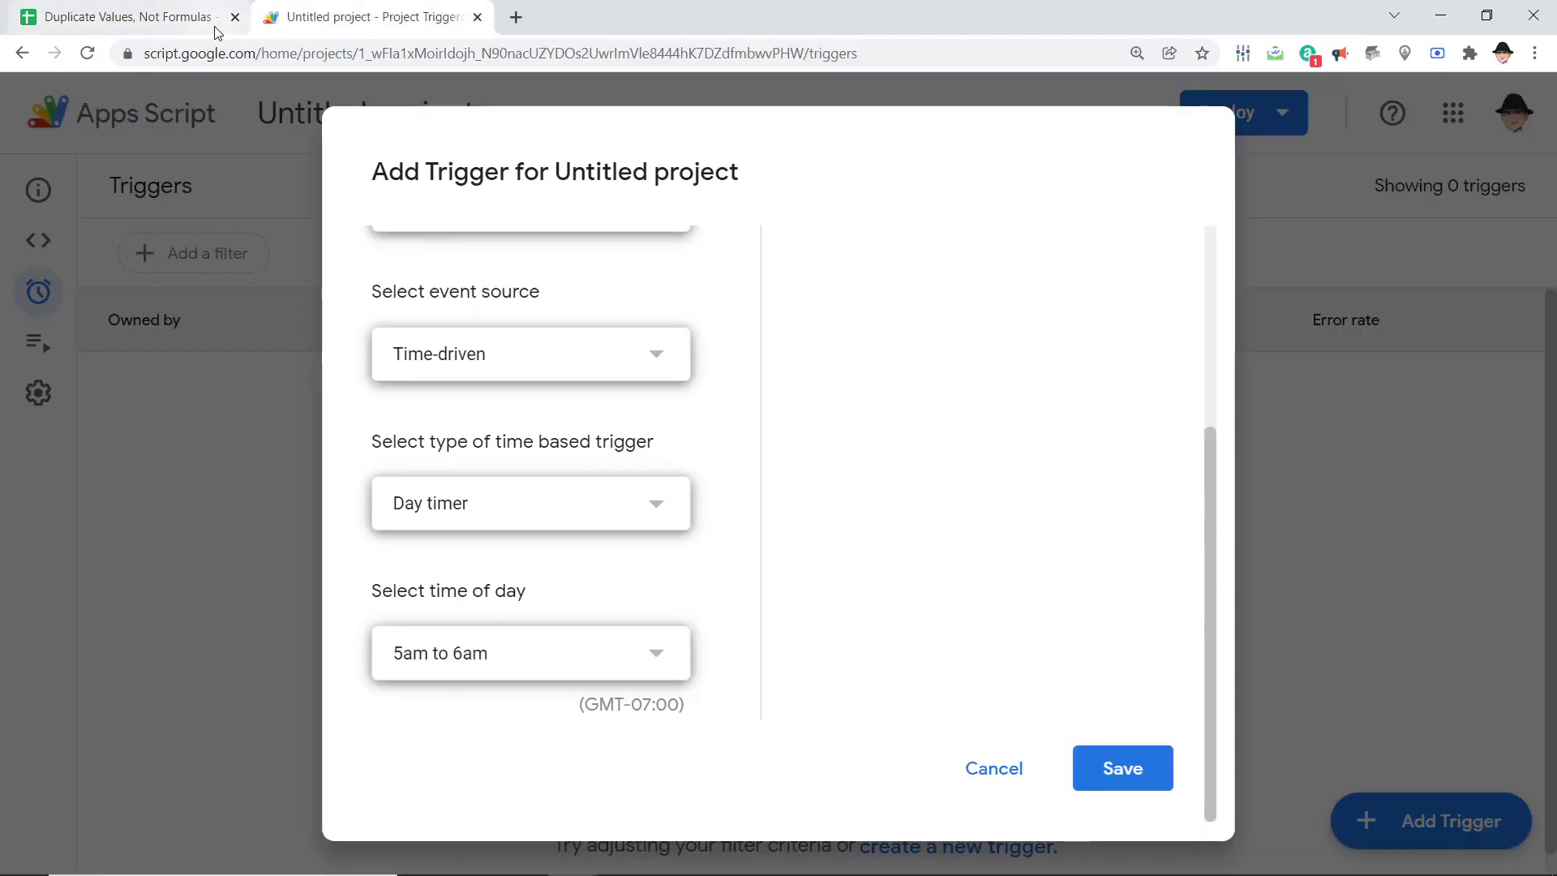
key("Escape")
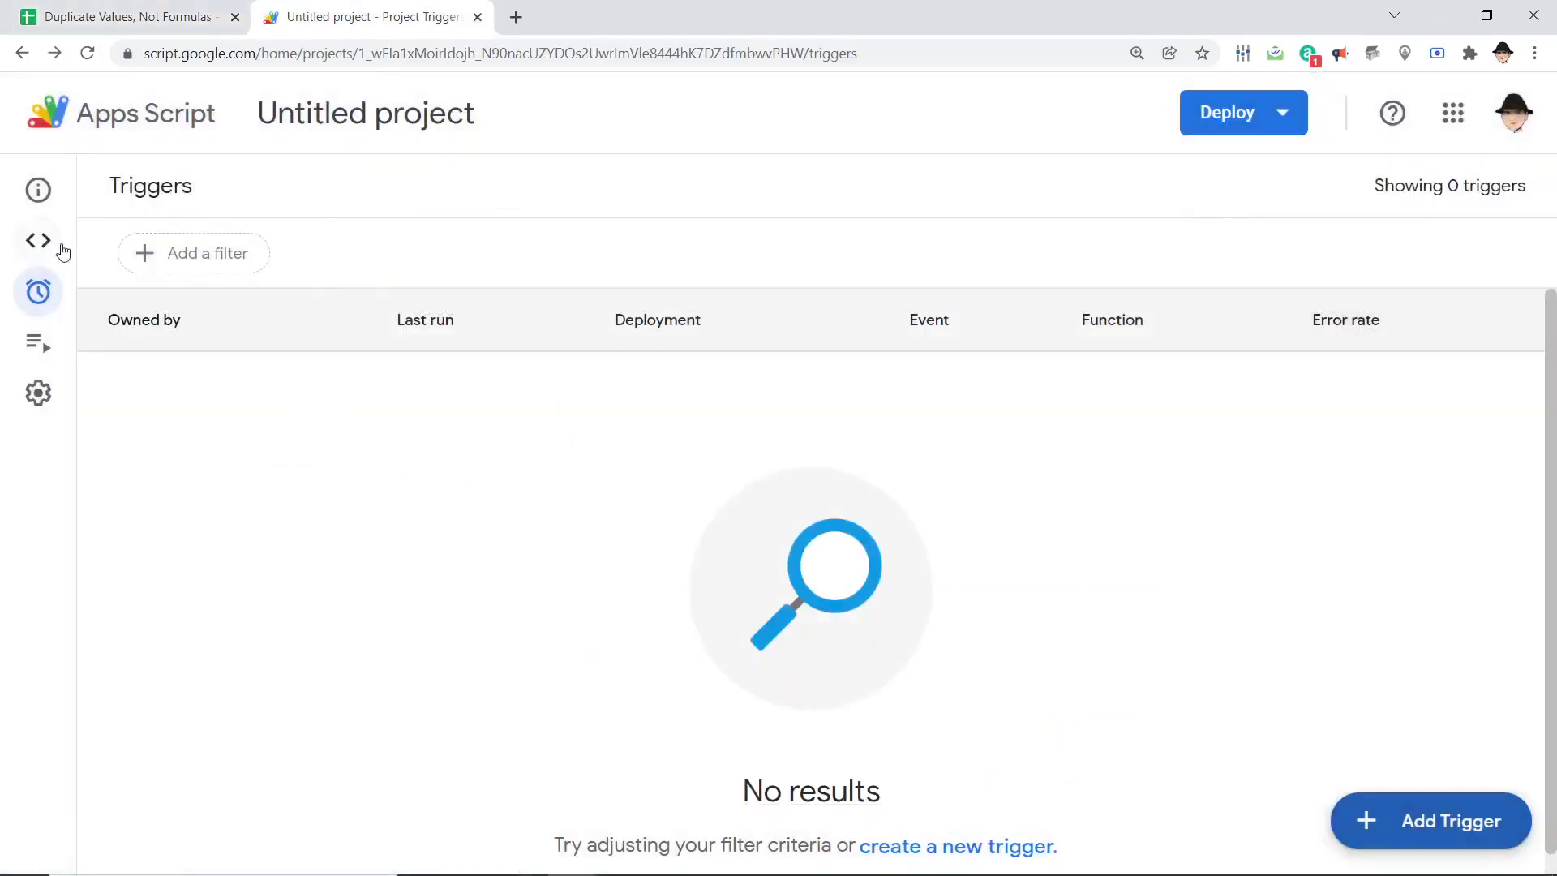
Return to the Archive sheet and check the cells around A1 showing the 1/12/2022 date.
left_click(115, 25)
left_click(502, 382)
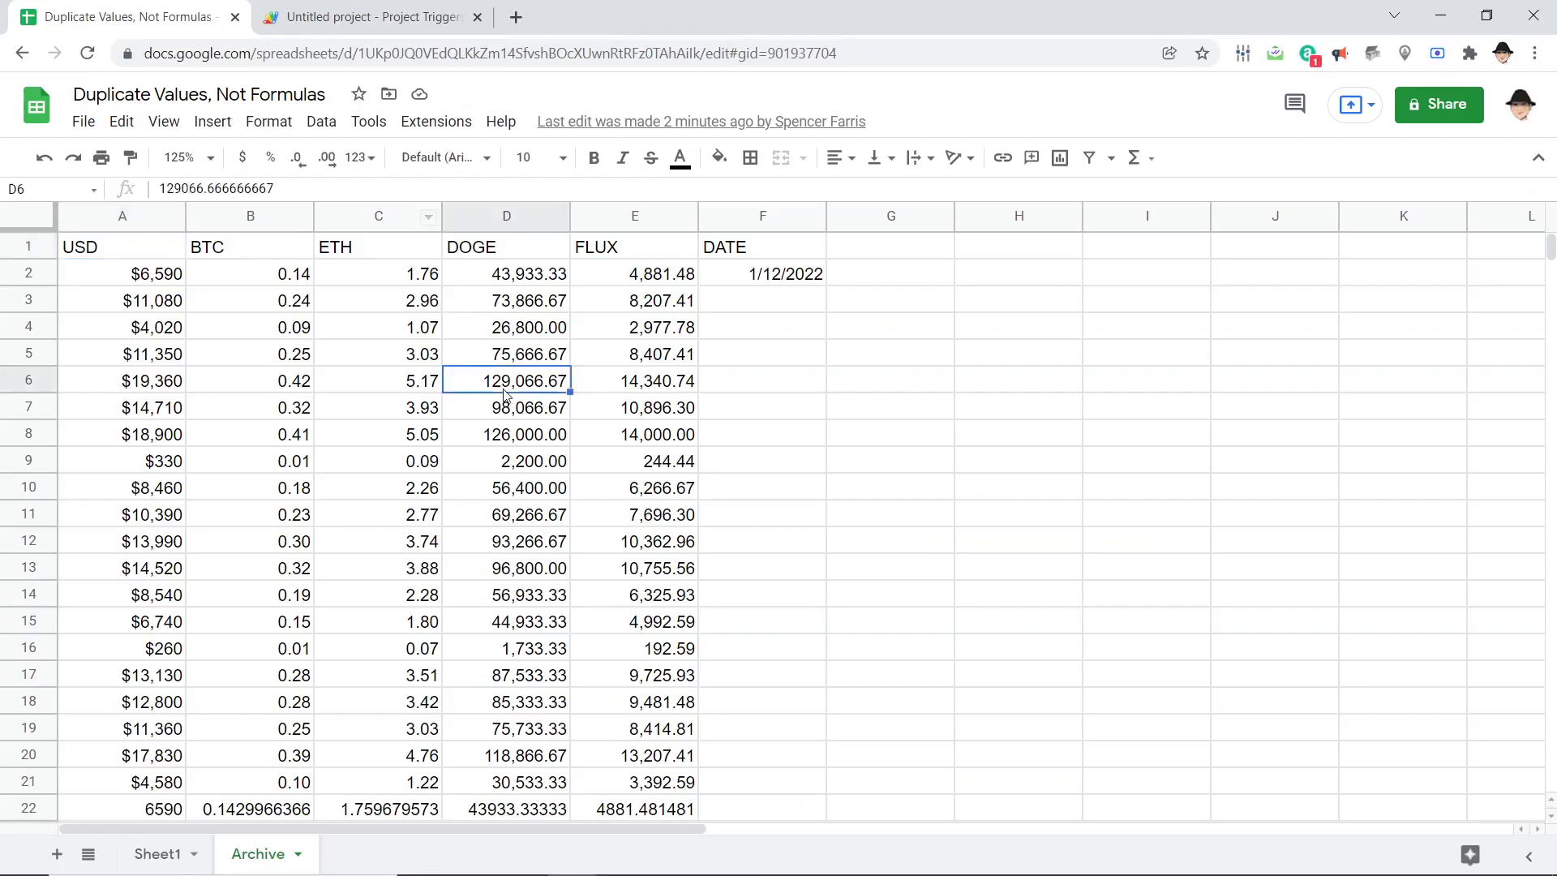
key("ctrl+Home")
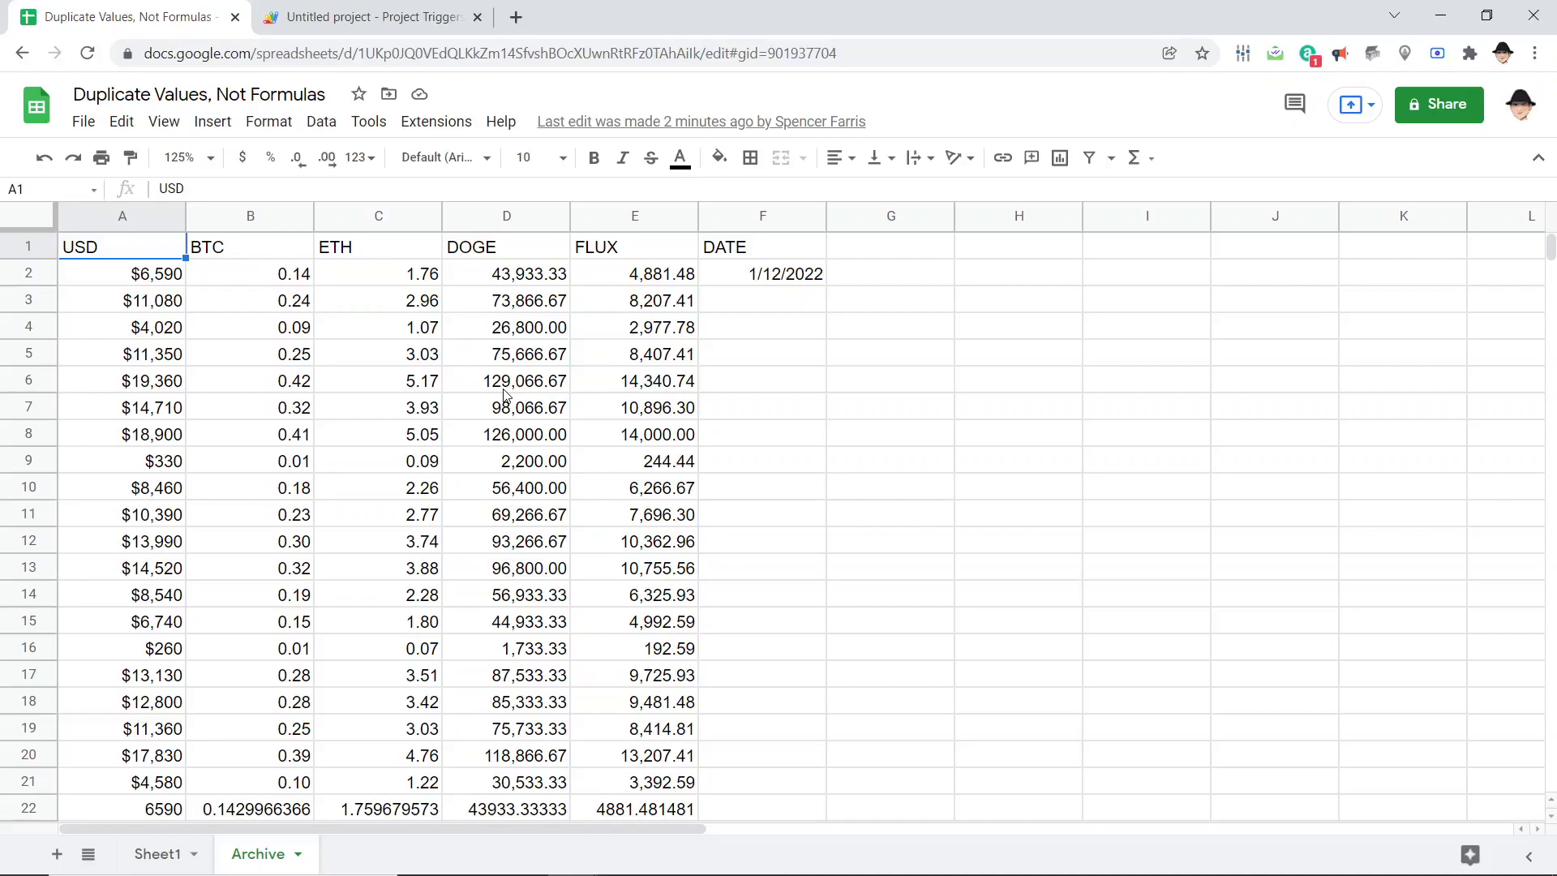
key("Right")
key("Down")
key("Left")
key("Up")
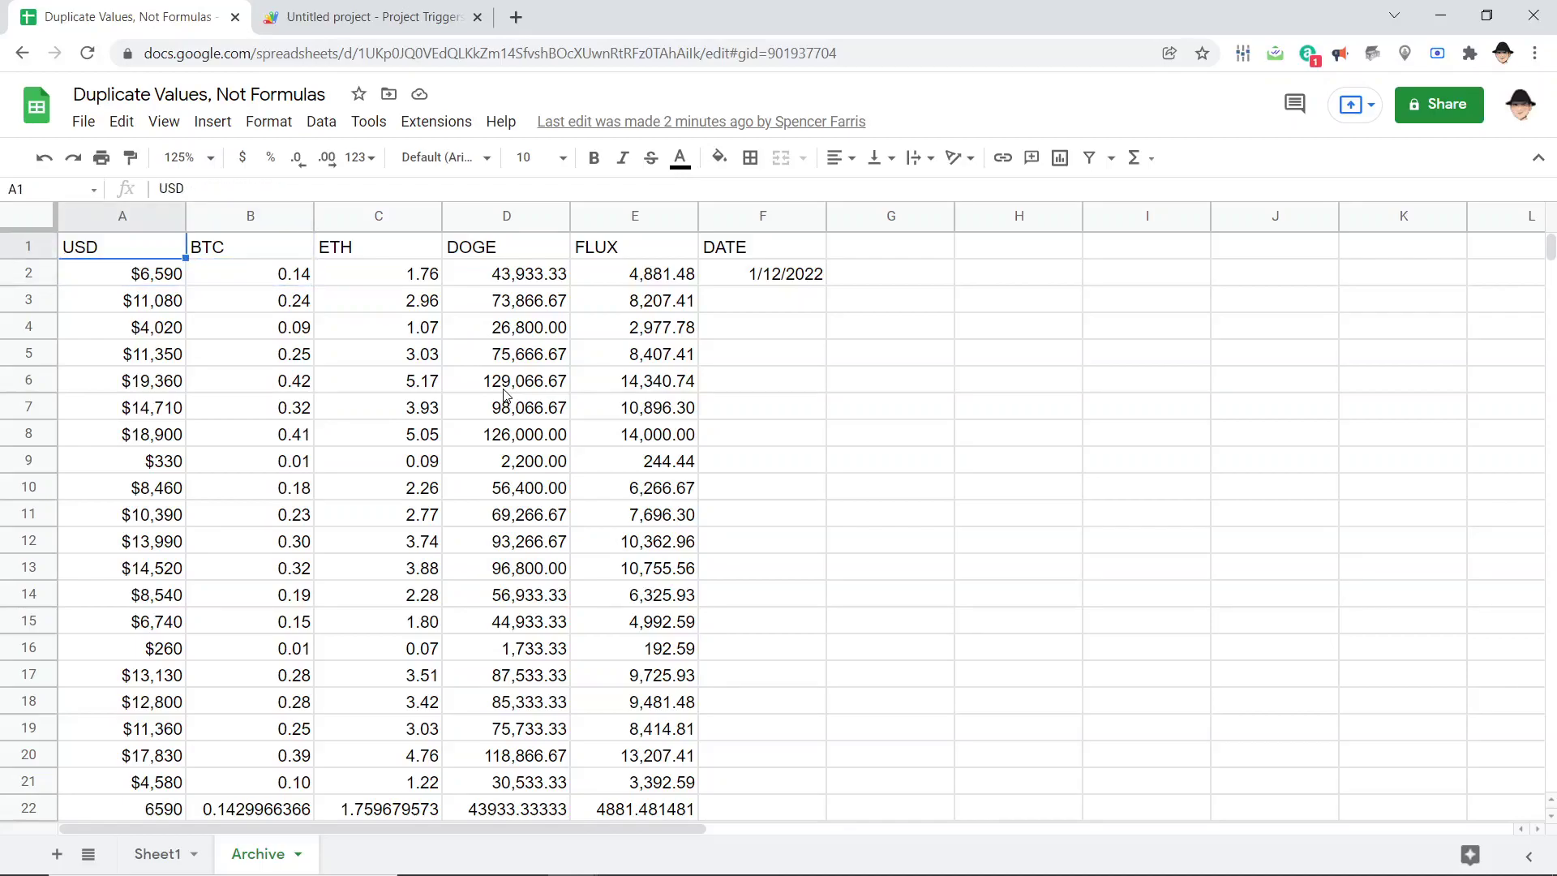